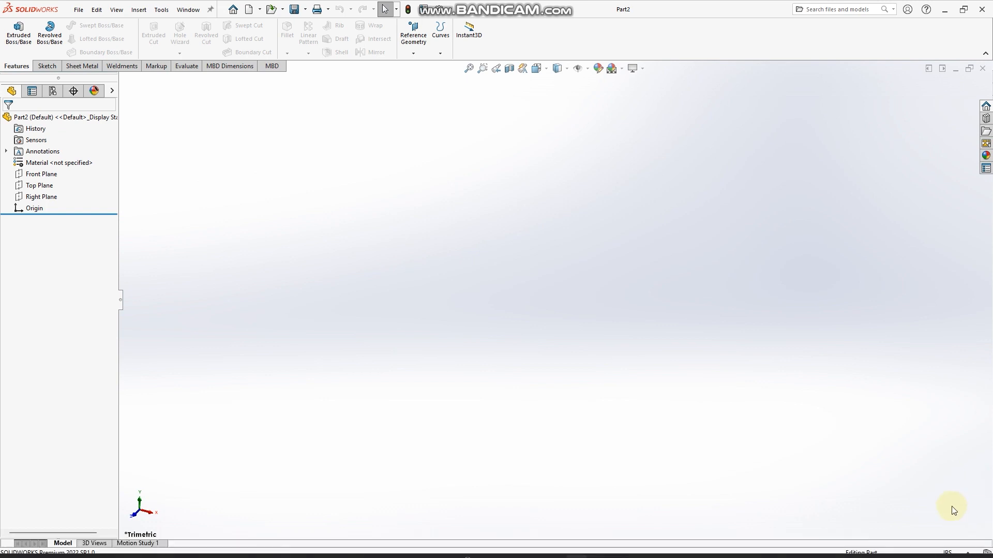
# Set the part's unit system to MMGS (millimeter, gram, second)
pyautogui.click(958, 553)
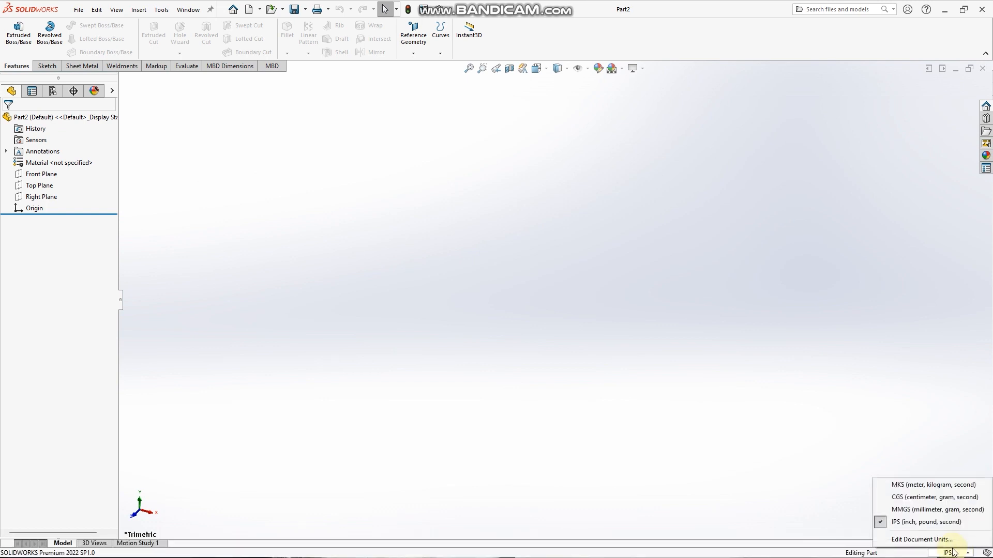
pyautogui.click(914, 509)
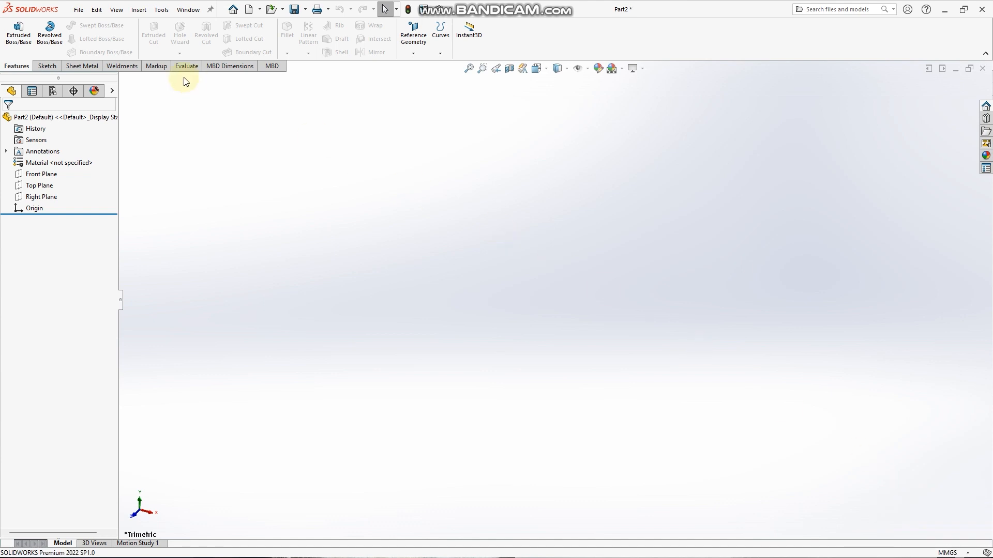
# Hide the Weldments command set from the CommandManager and add it back
pyautogui.click(128, 66)
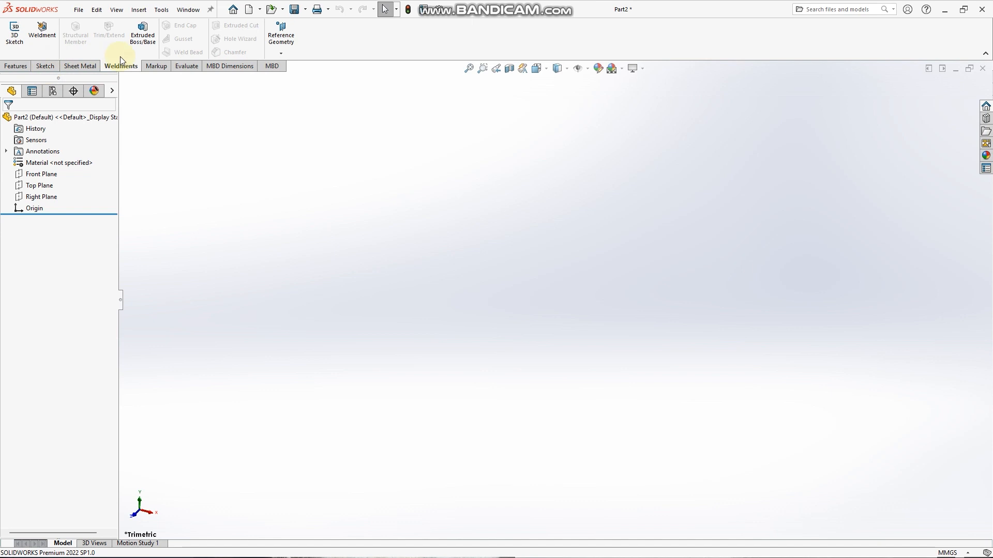
pyautogui.rightClick(223, 67)
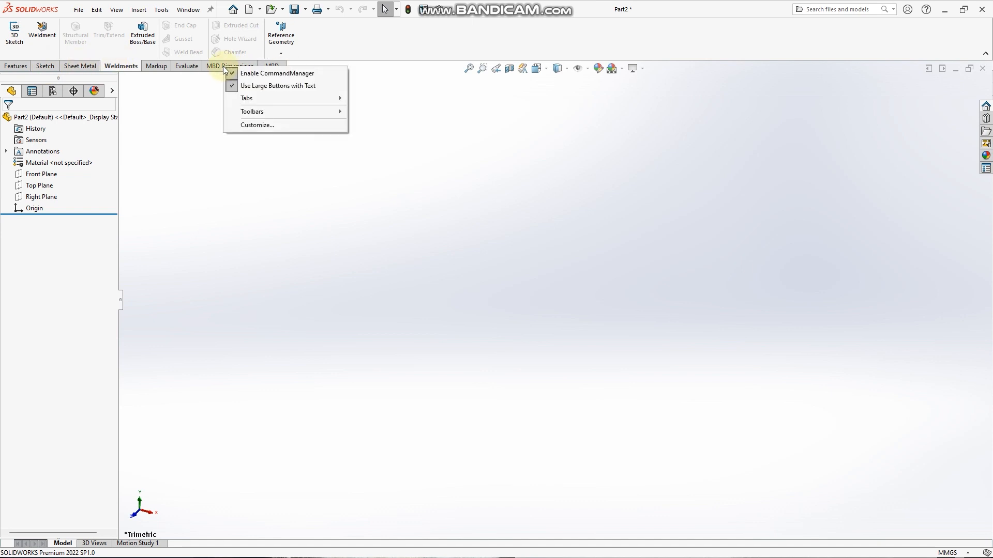
pyautogui.moveTo(281, 98)
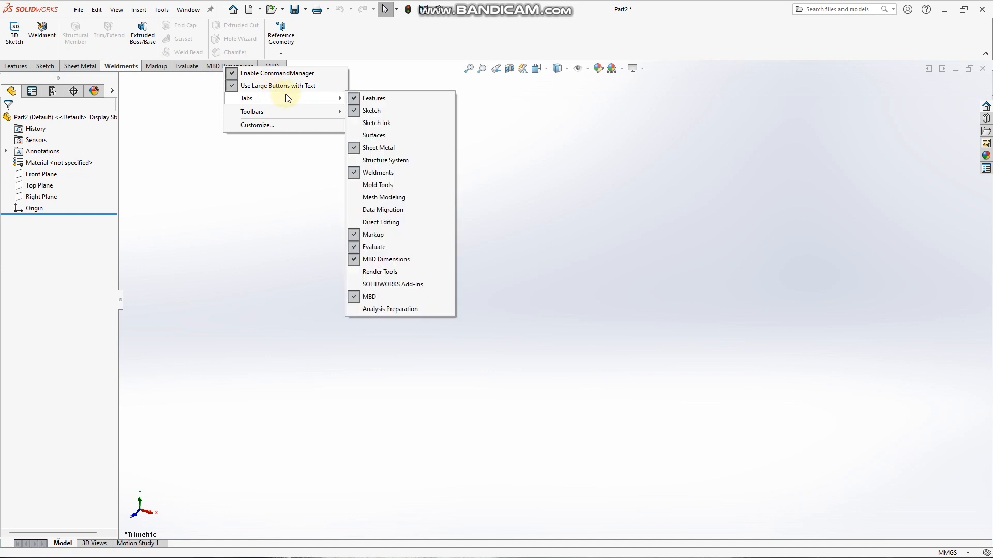
pyautogui.click(397, 174)
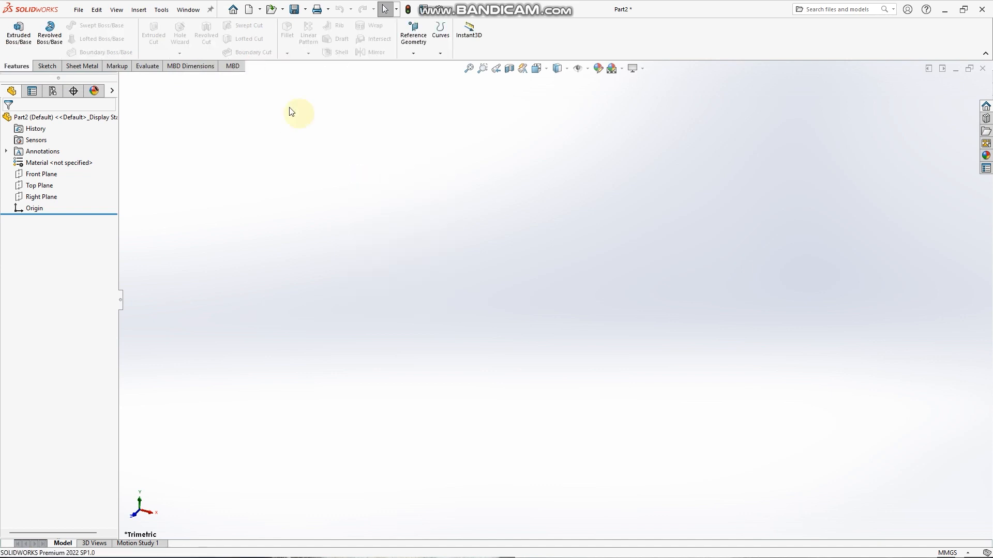
pyautogui.rightClick(193, 68)
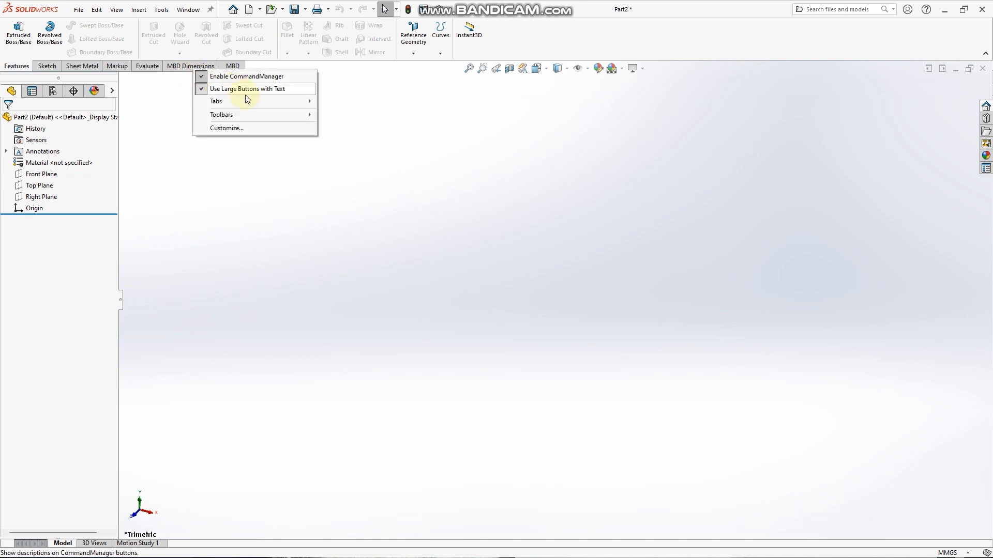
pyautogui.moveTo(248, 102)
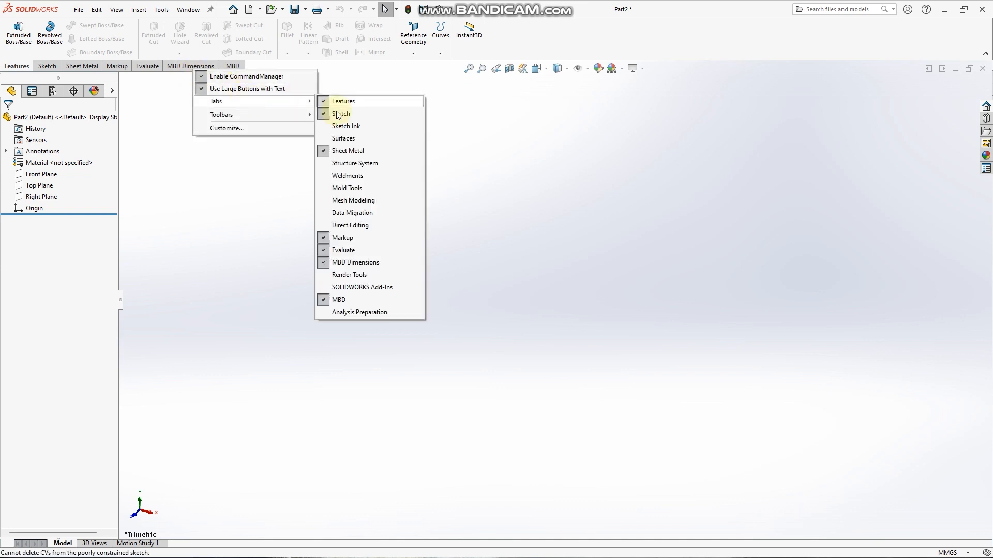
pyautogui.click(366, 176)
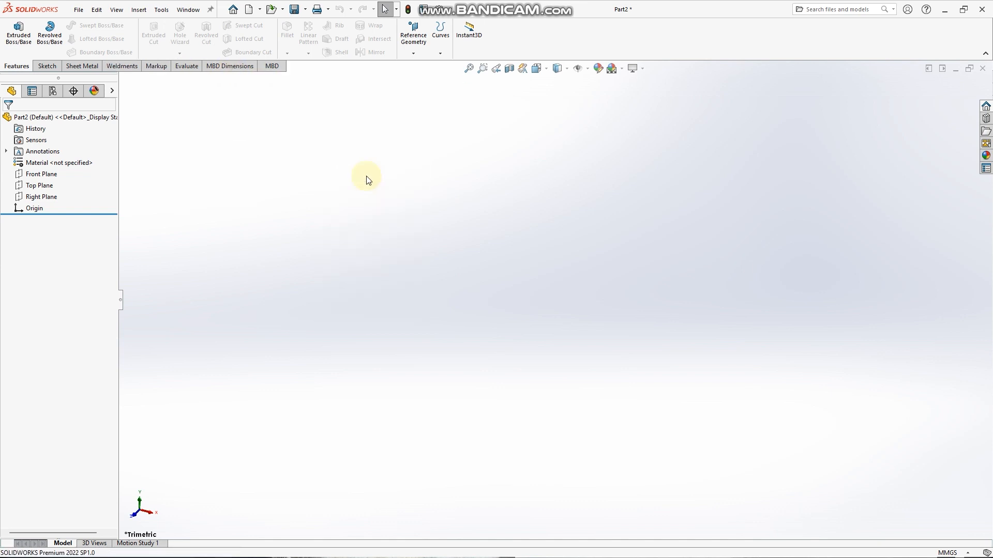
# In a new 3D sketch, draw a center rectangle about 220 by 163 mm on the ZX plane, centered on the origin
pyautogui.click(121, 67)
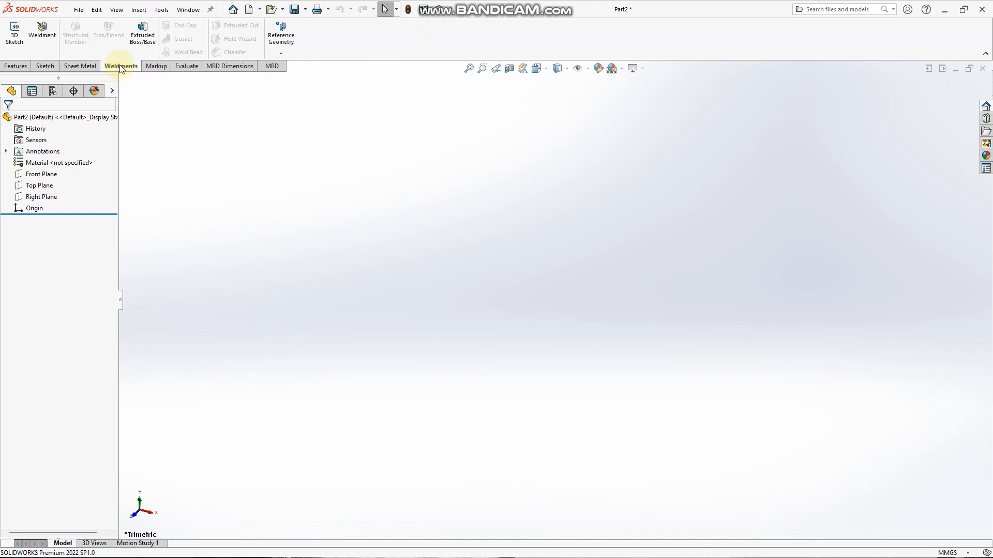
pyautogui.click(14, 35)
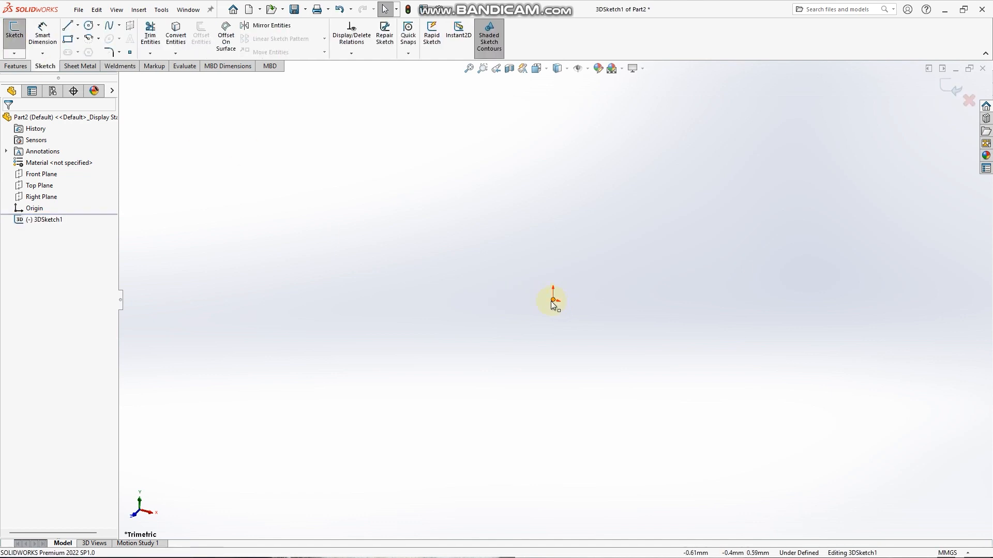
pyautogui.click(77, 40)
pyautogui.click(89, 64)
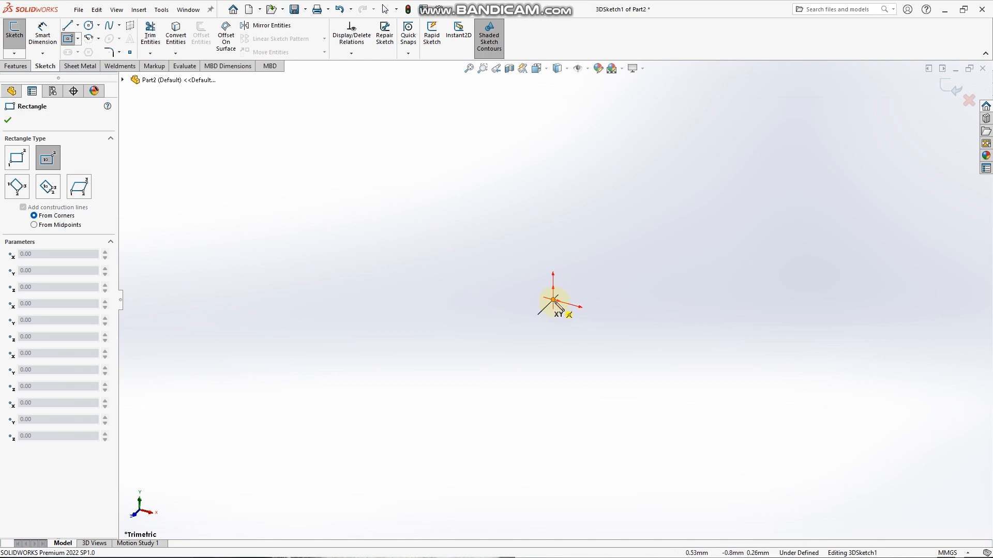
pyautogui.click(554, 301)
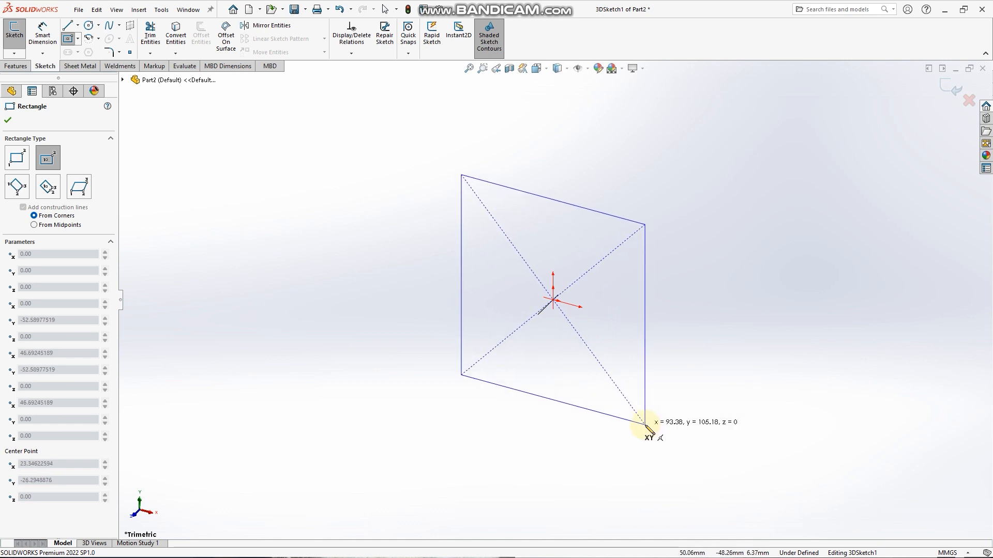
pyautogui.press('Tab')
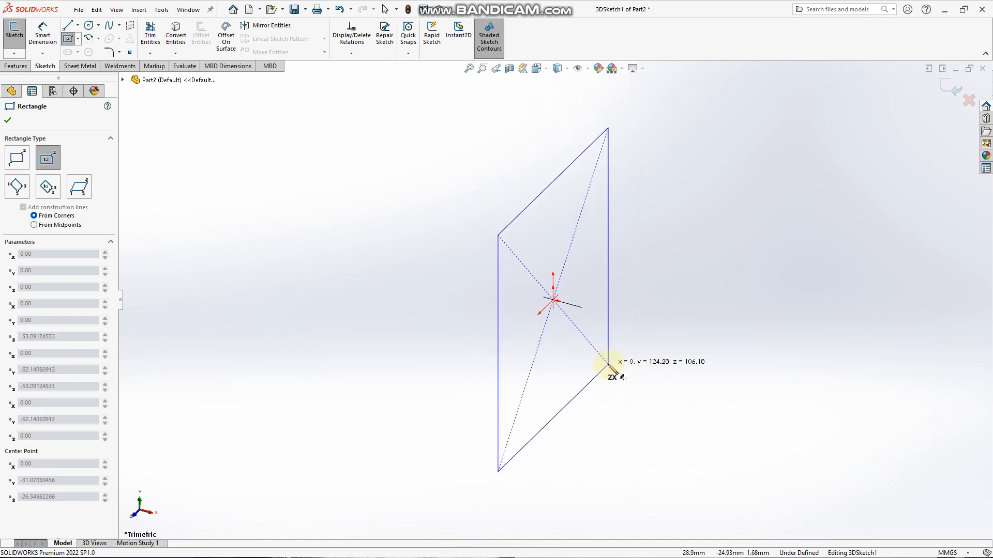
pyautogui.press('Tab')
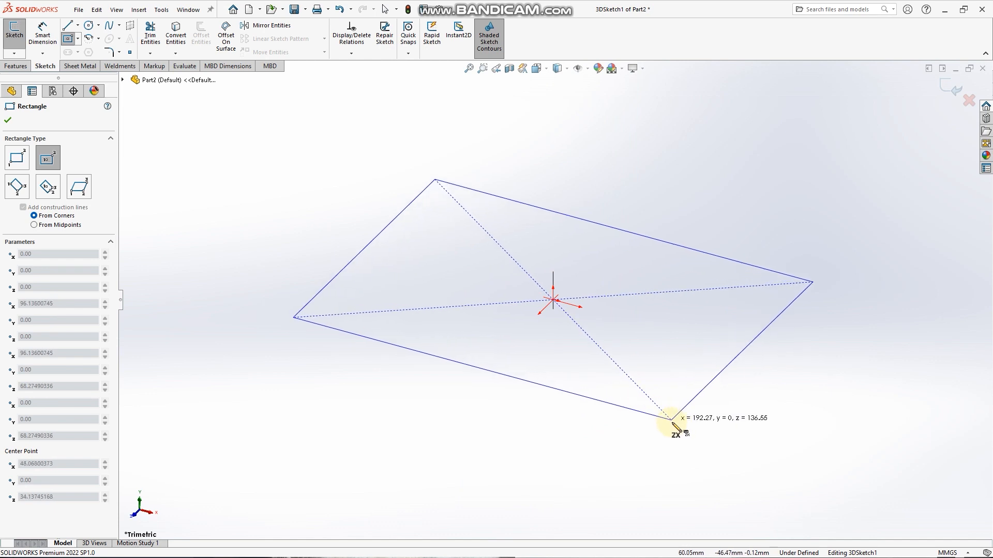
pyautogui.click(684, 439)
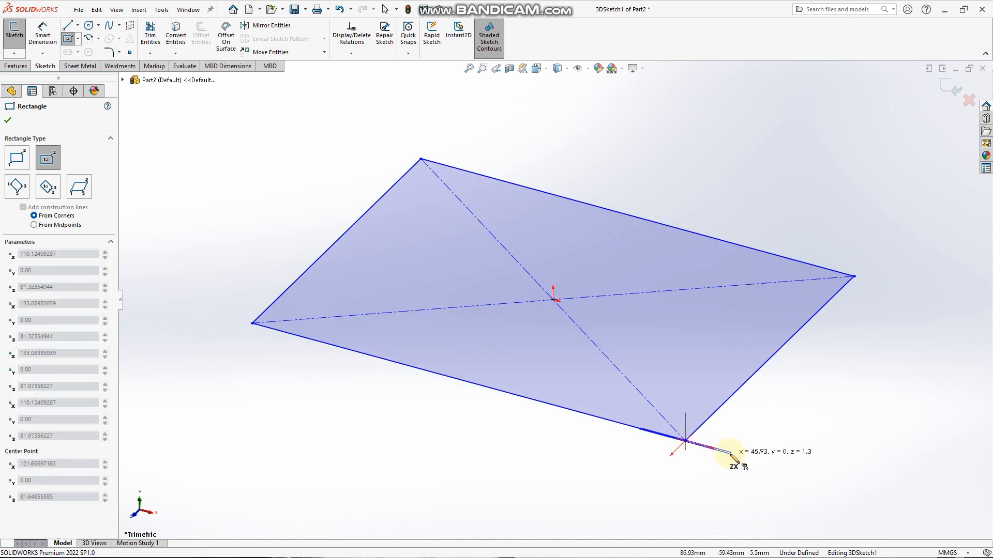
pyautogui.press('Escape')
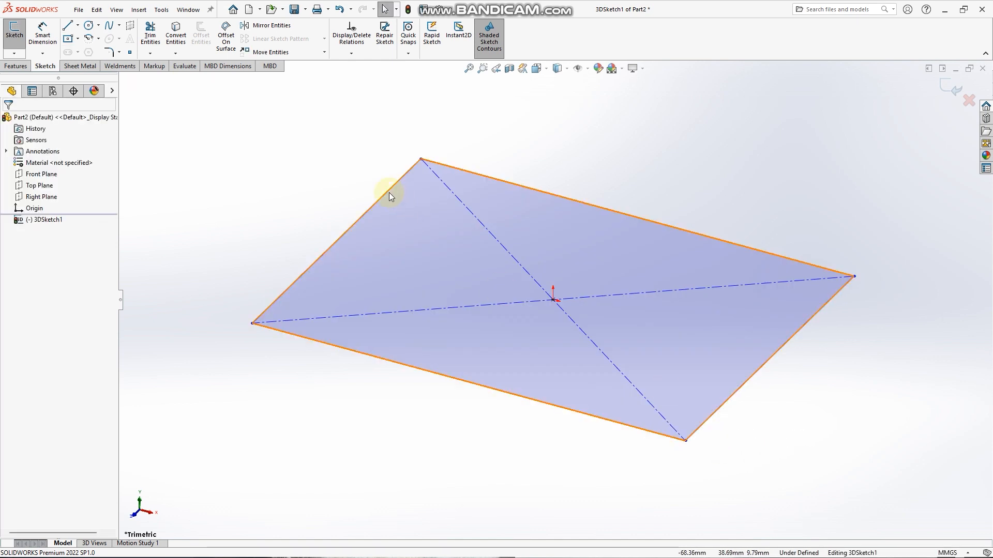
# Dimension the rectangle's short edge along the Z direction and set it to 500 mm
pyautogui.click(46, 36)
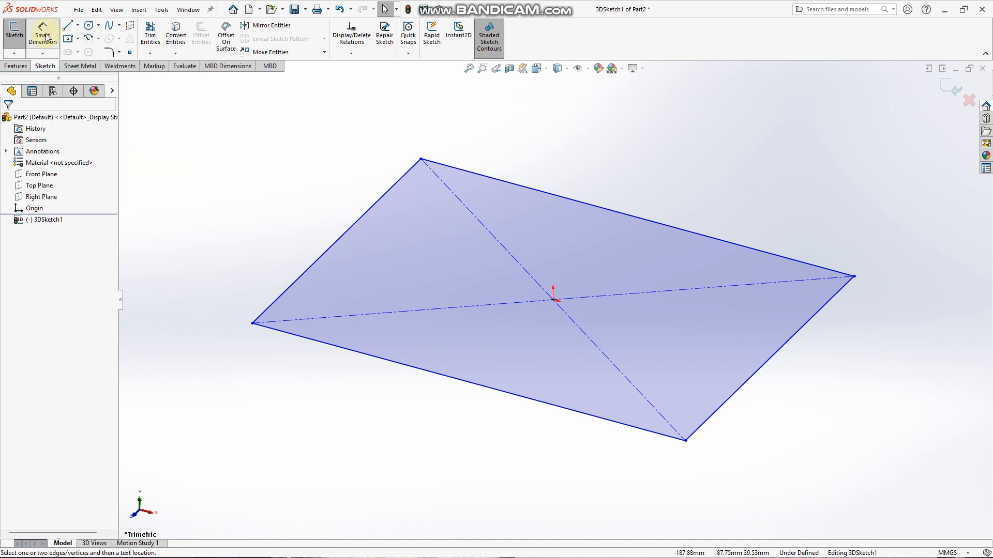
pyautogui.click(349, 231)
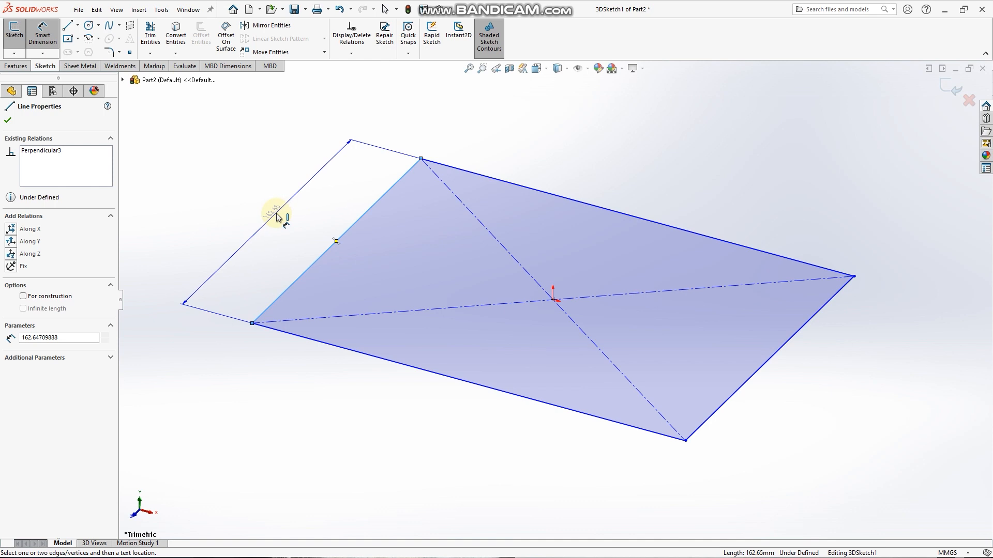
pyautogui.click(278, 216)
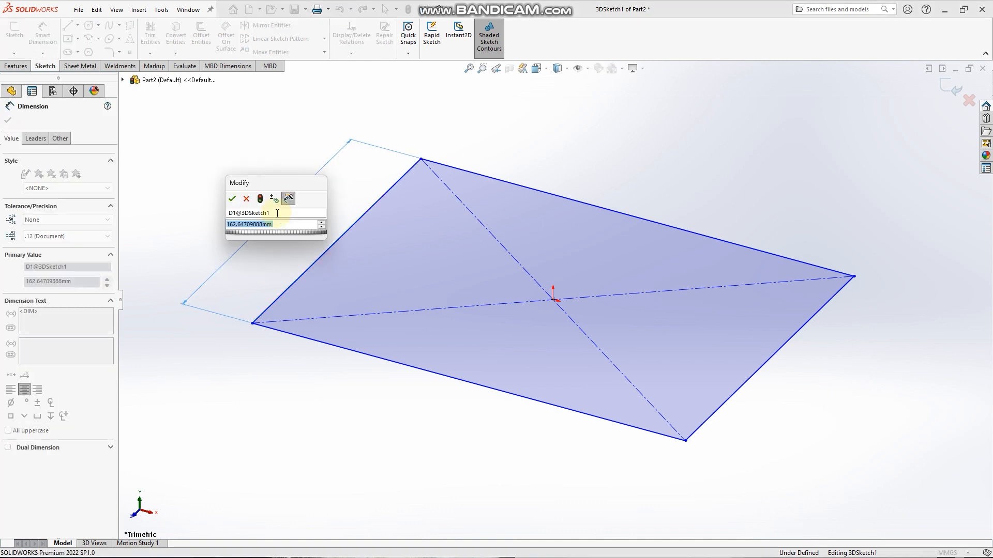
pyautogui.write('50')
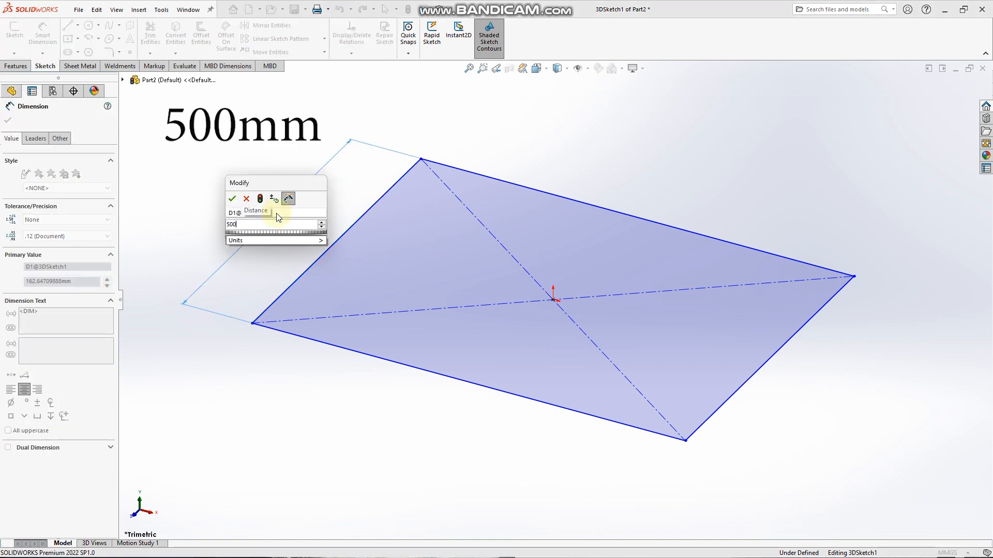
pyautogui.write('0')
pyautogui.press('Return')
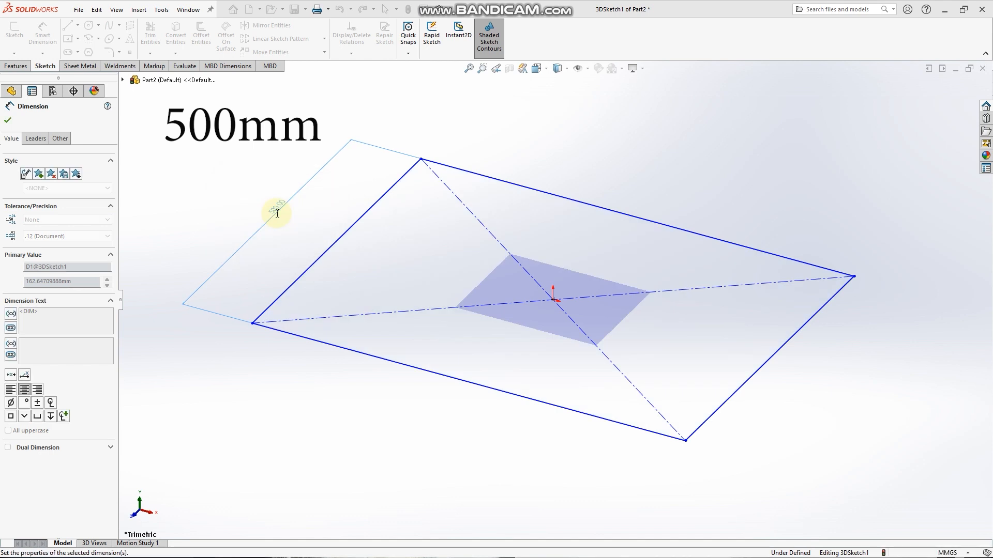
# Dimension the rectangle's front long edge and set it to 1000 mm
pyautogui.click(449, 376)
pyautogui.click(416, 444)
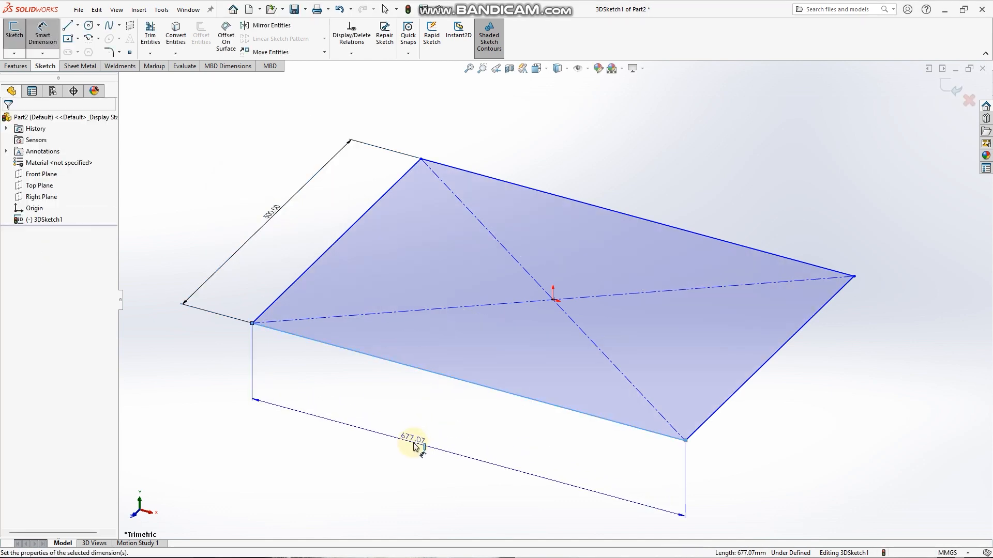
pyautogui.write('1000')
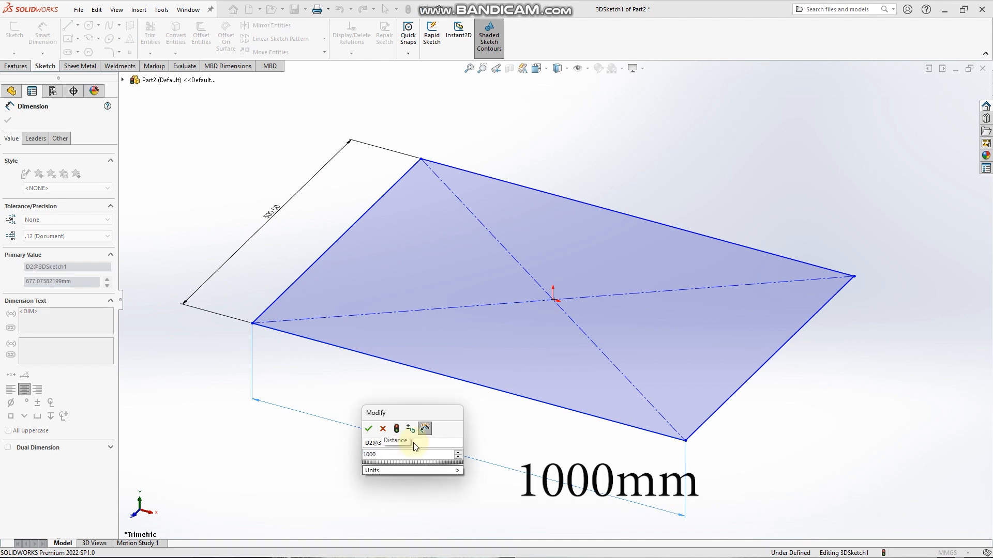
pyautogui.press('Return')
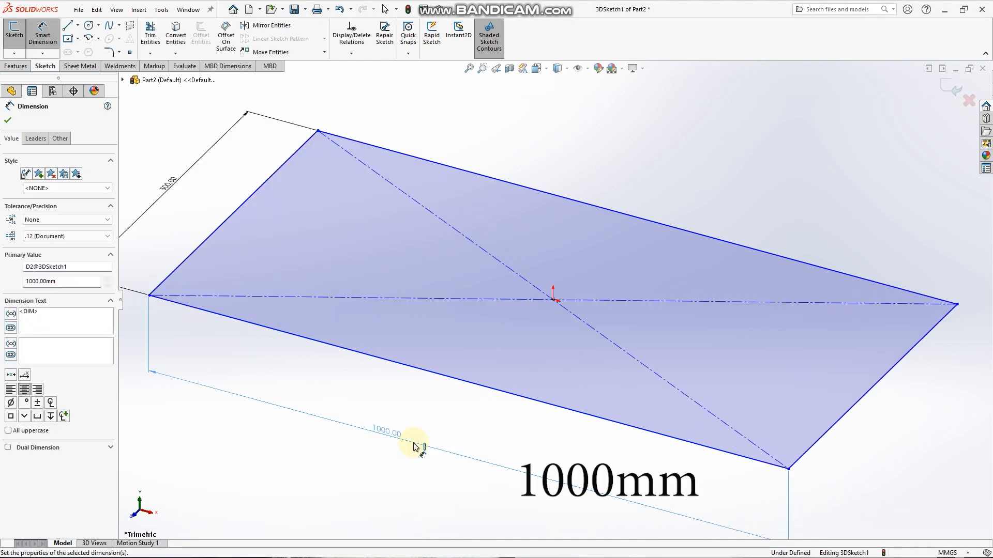
pyautogui.click(468, 68)
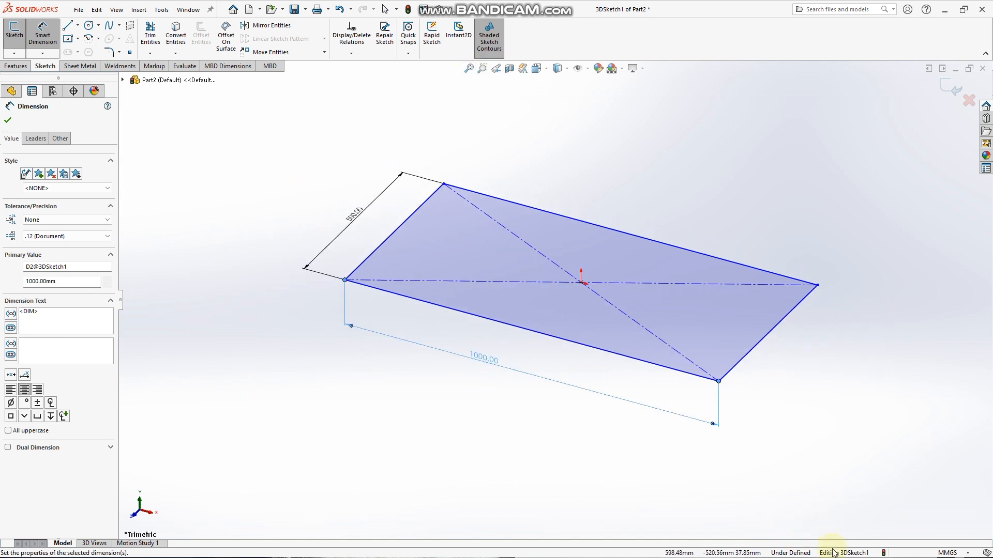
pyautogui.click(398, 236)
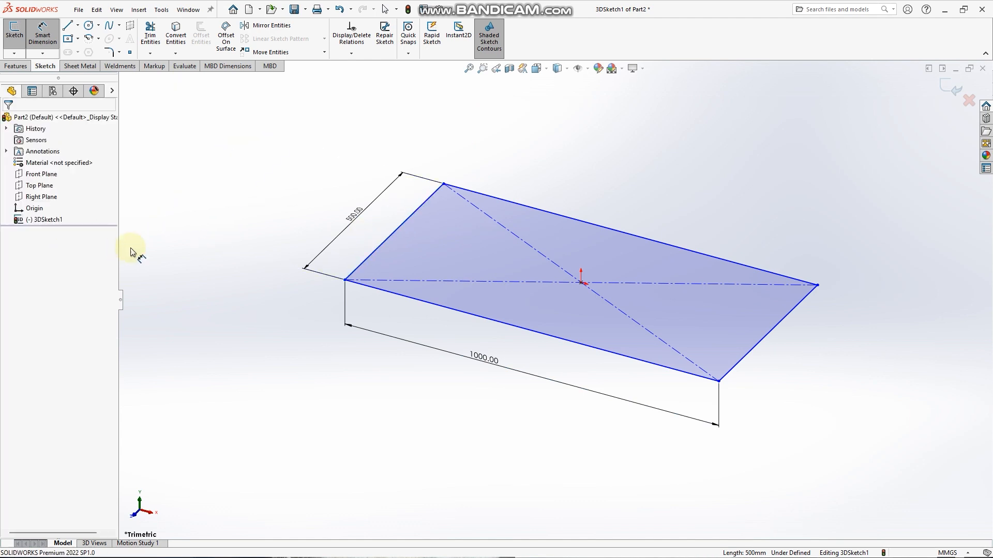
pyautogui.press('Escape')
pyautogui.press('Escape')
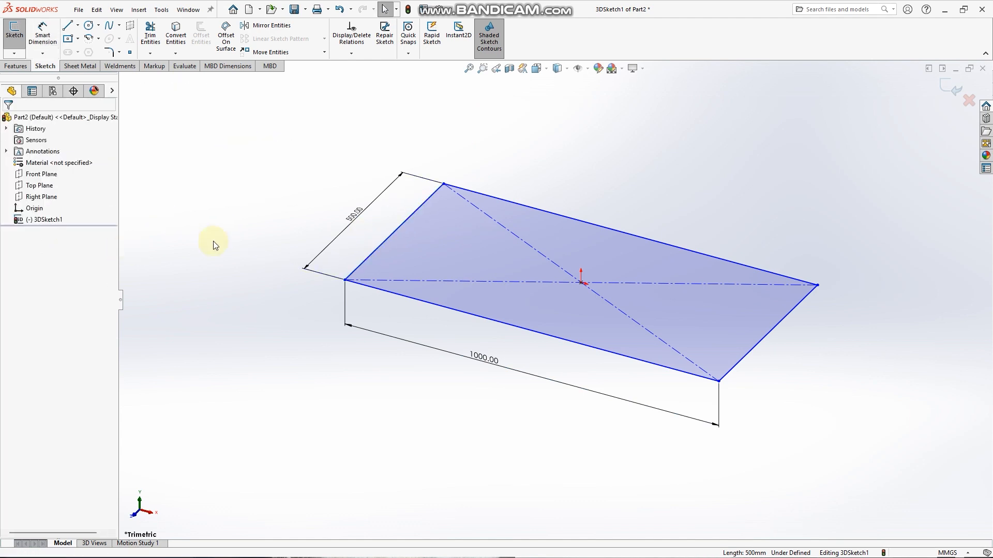
# Add an Along Z relation to the rectangle's 500 mm edge and an Along X relation to its 1000 mm edge
pyautogui.click(386, 238)
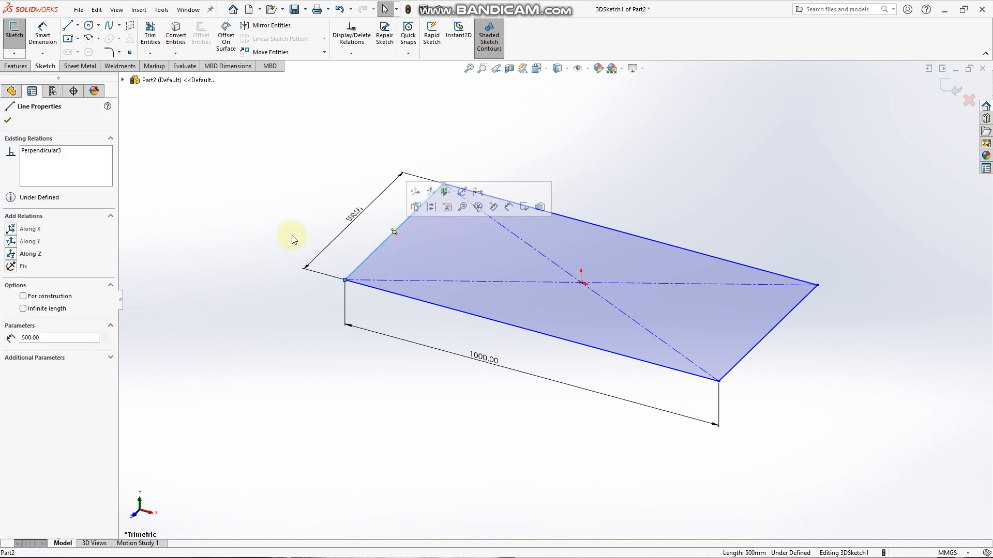
pyautogui.click(31, 253)
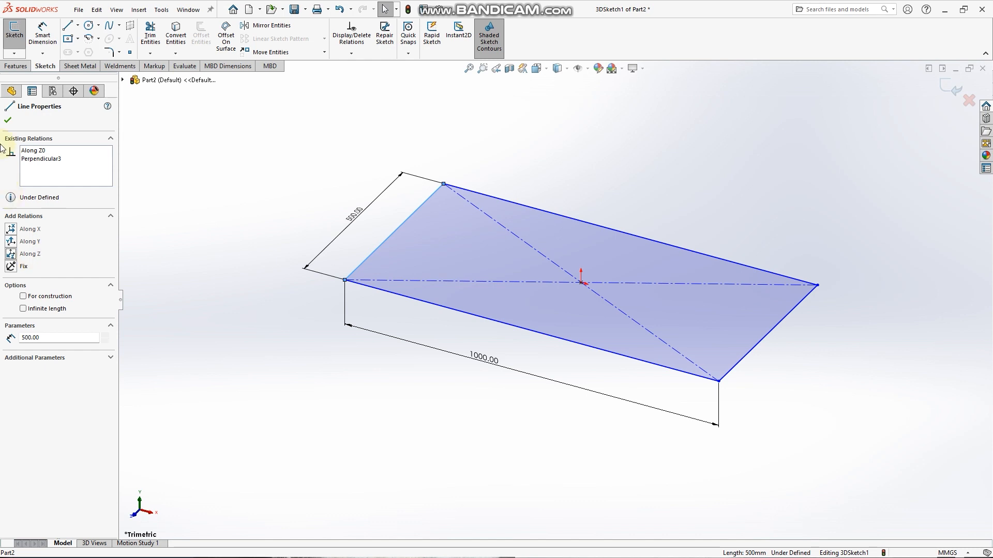
pyautogui.click(8, 120)
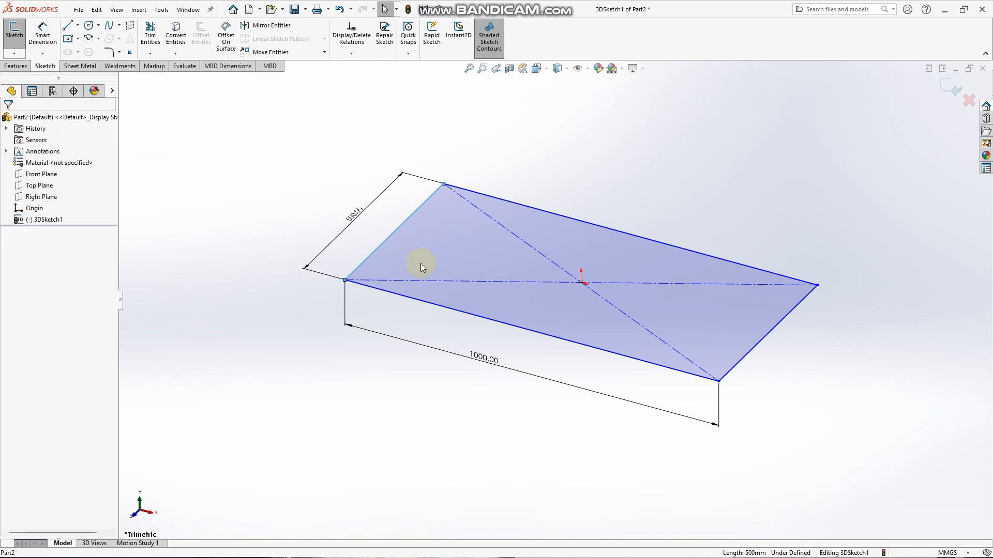
pyautogui.click(455, 307)
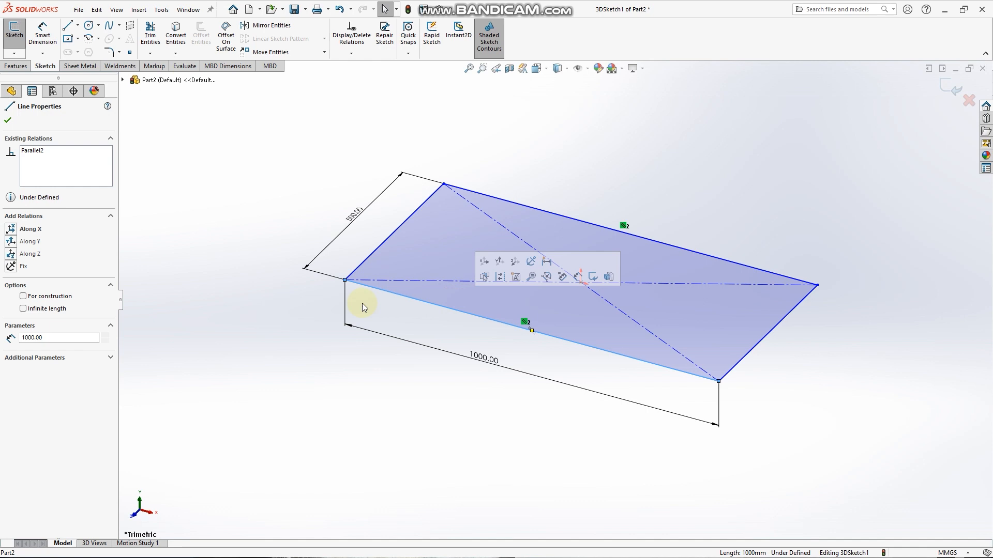
pyautogui.click(41, 230)
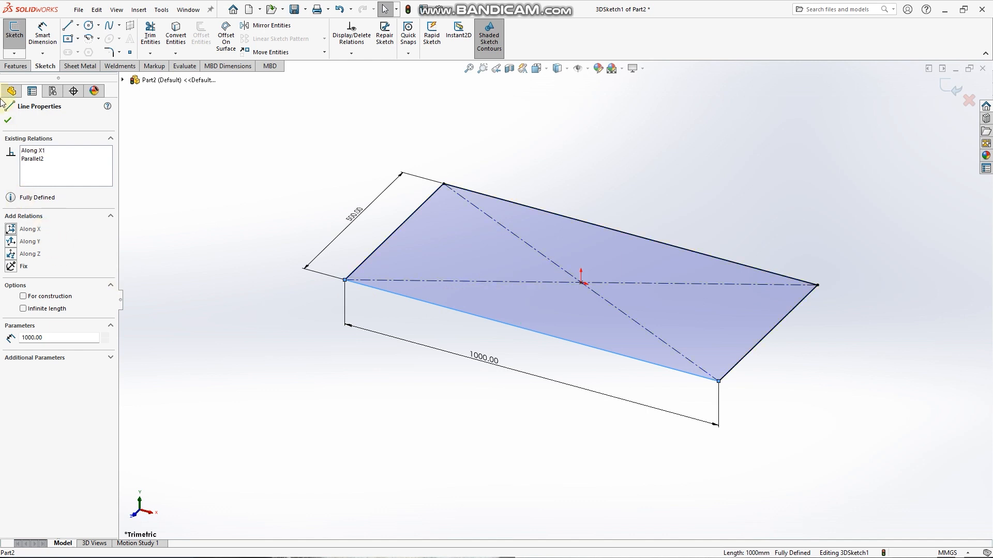
pyautogui.click(9, 120)
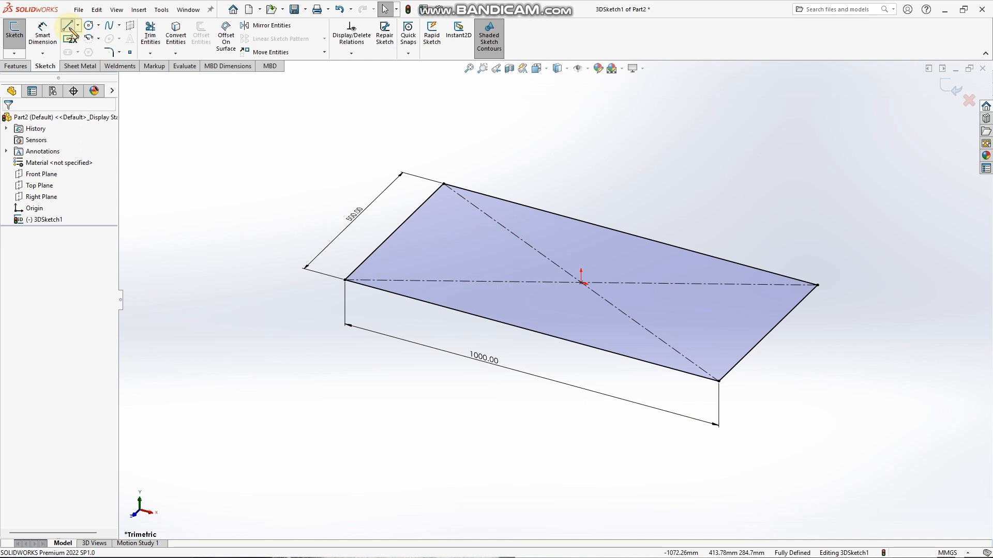
# Draw vertical lines down along Y from the rectangle's two left corners, about 292 mm at the front and about 248 mm at the rear
pyautogui.click(68, 26)
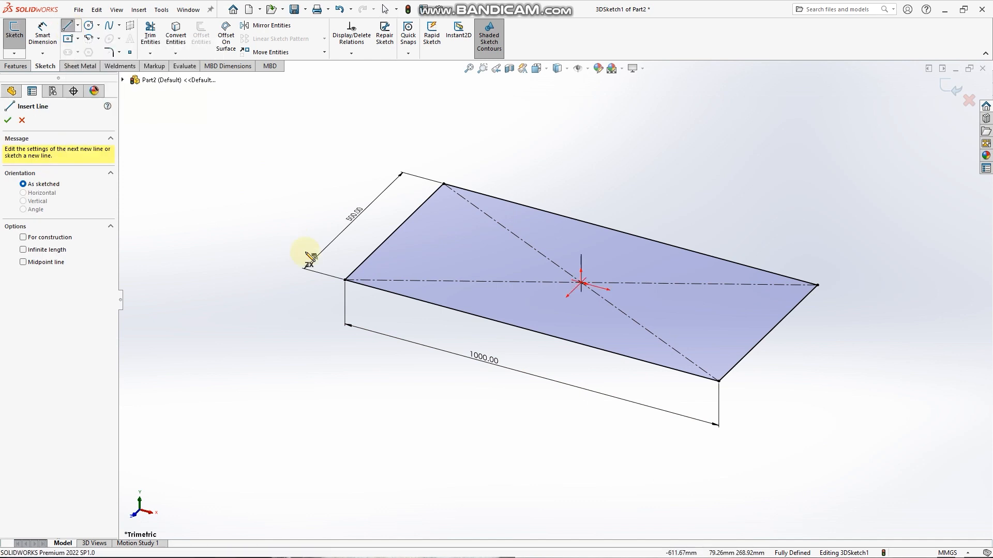
pyautogui.click(345, 280)
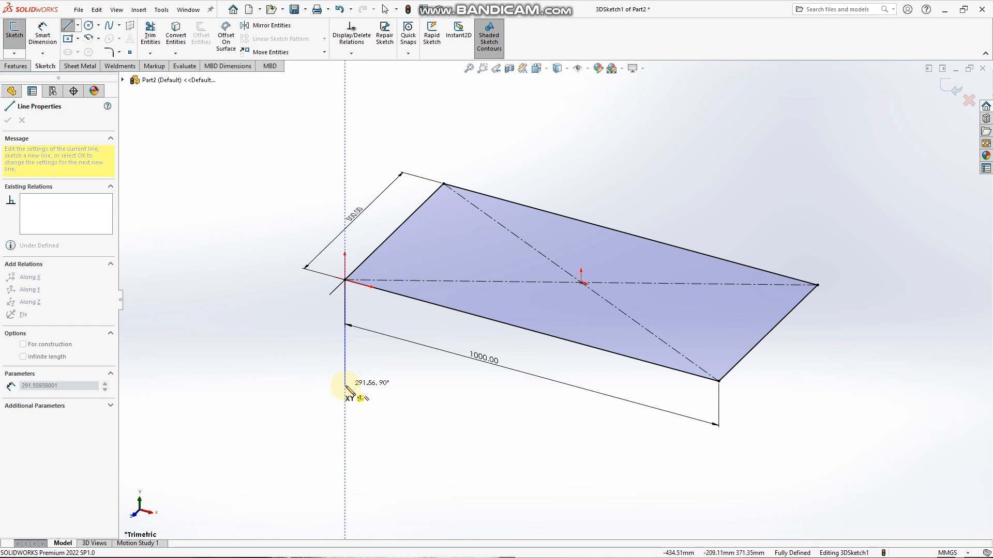
pyautogui.click(344, 386)
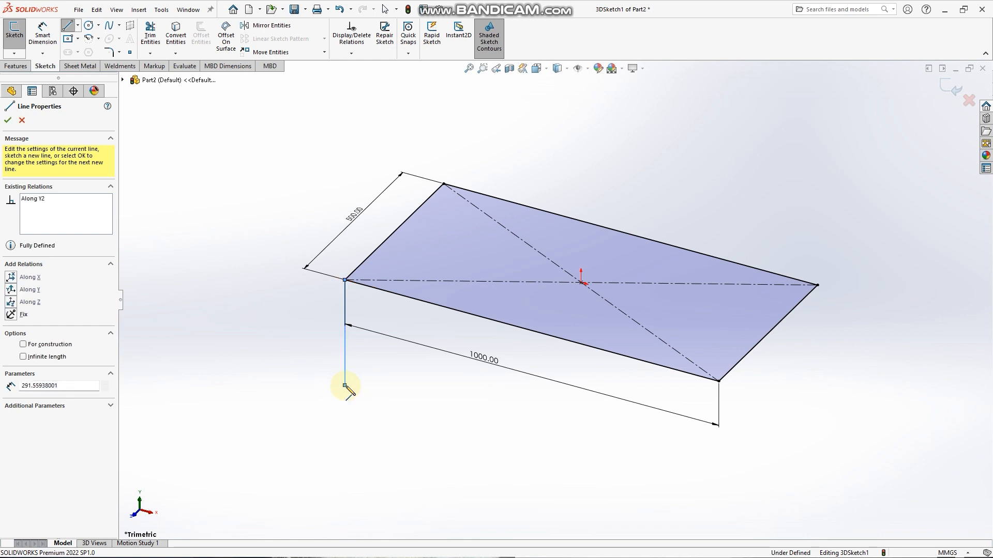
pyautogui.press('Escape')
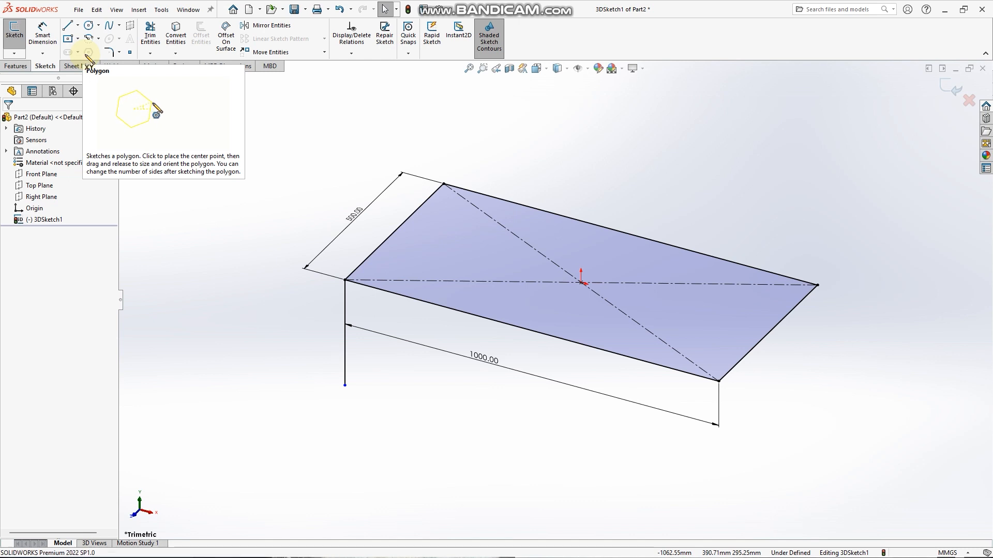
pyautogui.press('l')
pyautogui.click(455, 190)
pyautogui.click(443, 184)
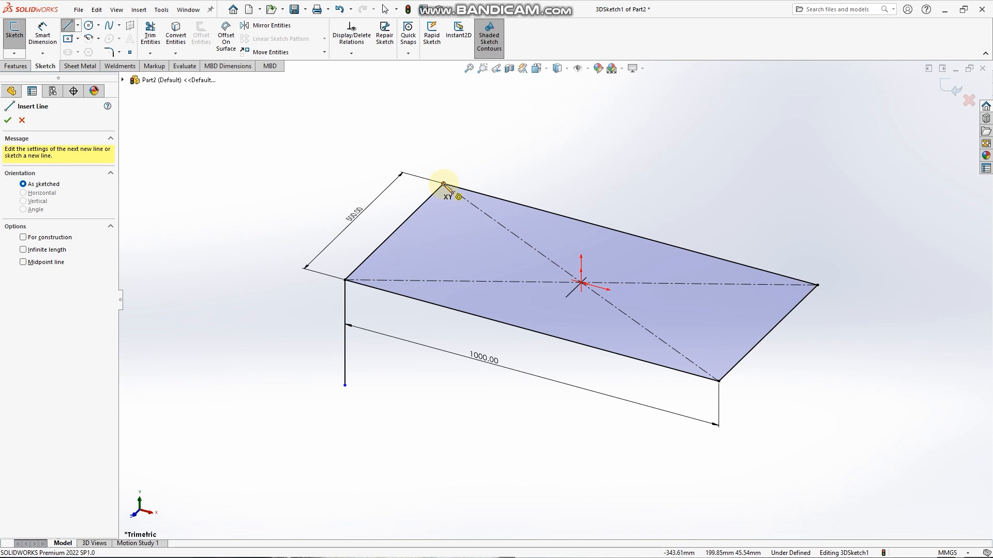
pyautogui.click(443, 184)
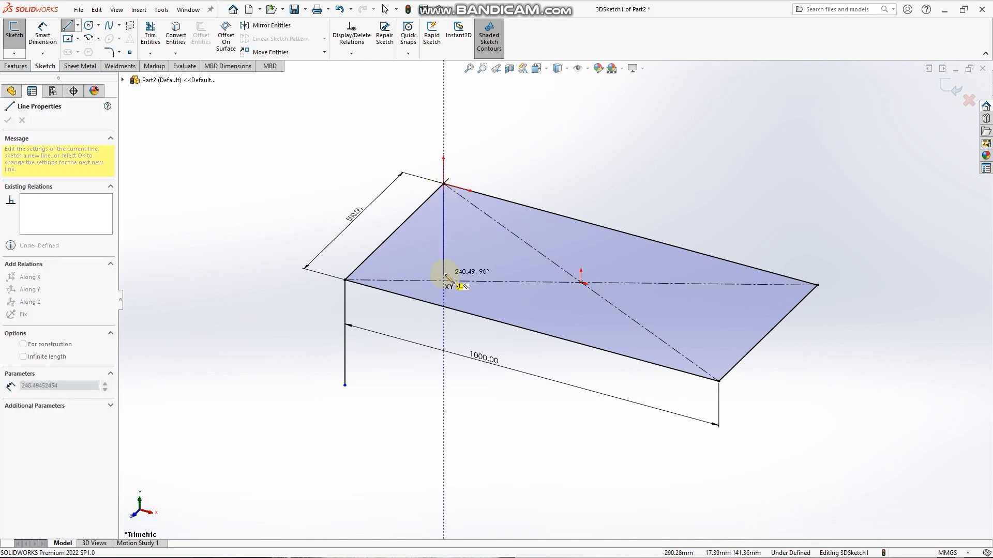
pyautogui.click(444, 274)
pyautogui.press('Escape')
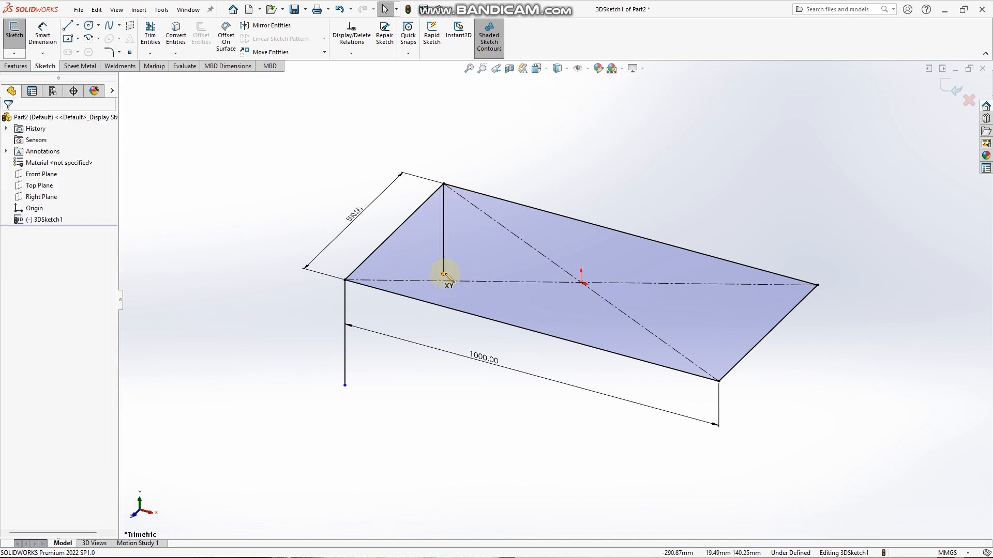
# Draw vertical leg lines down along Y from the rectangle's two right corners, the rear one about 282 mm long
pyautogui.press('l')
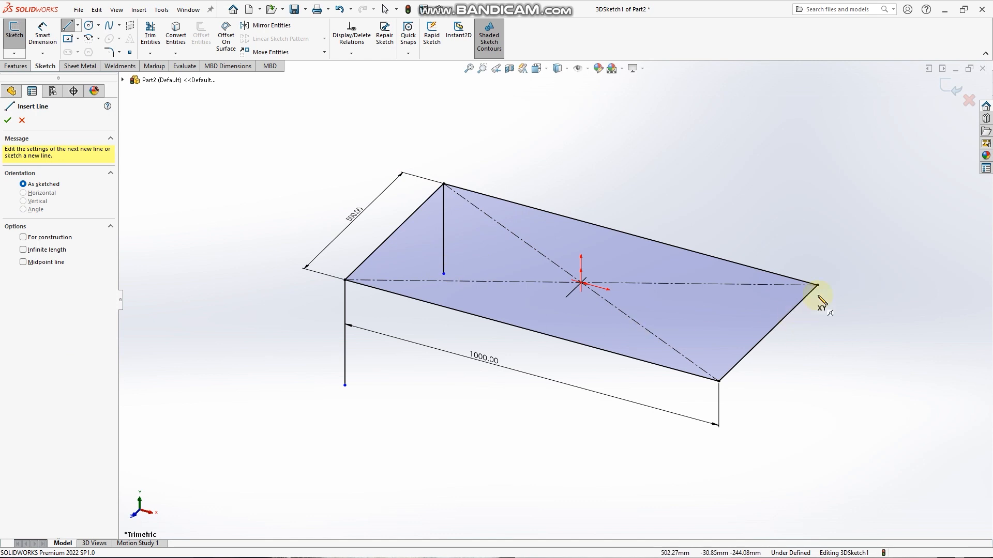
pyautogui.click(817, 285)
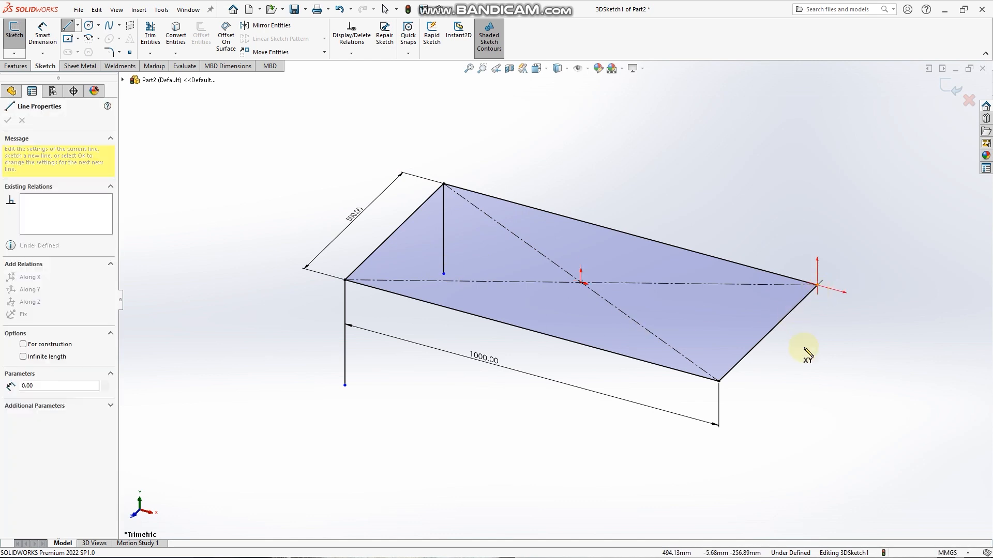
pyautogui.click(817, 387)
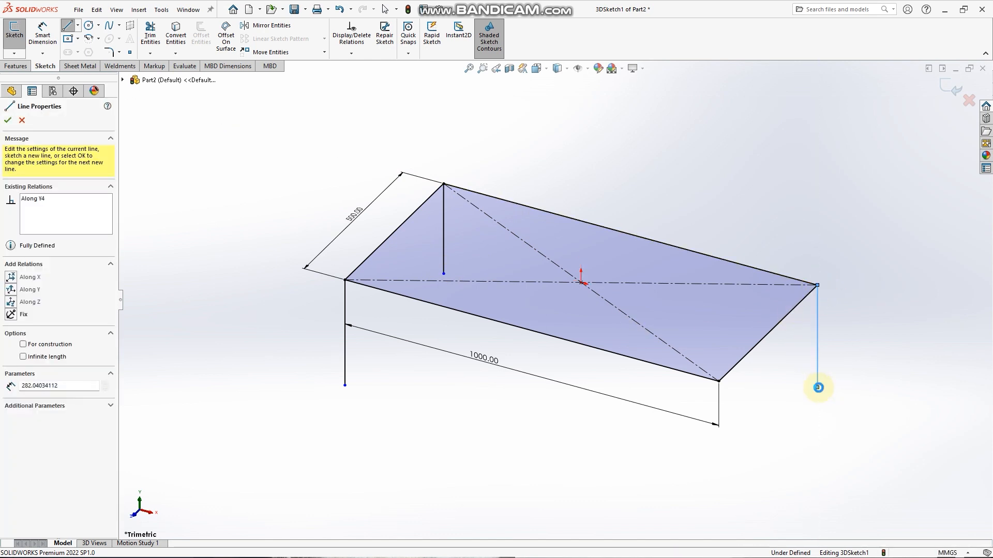
pyautogui.press('Escape')
pyautogui.press('l')
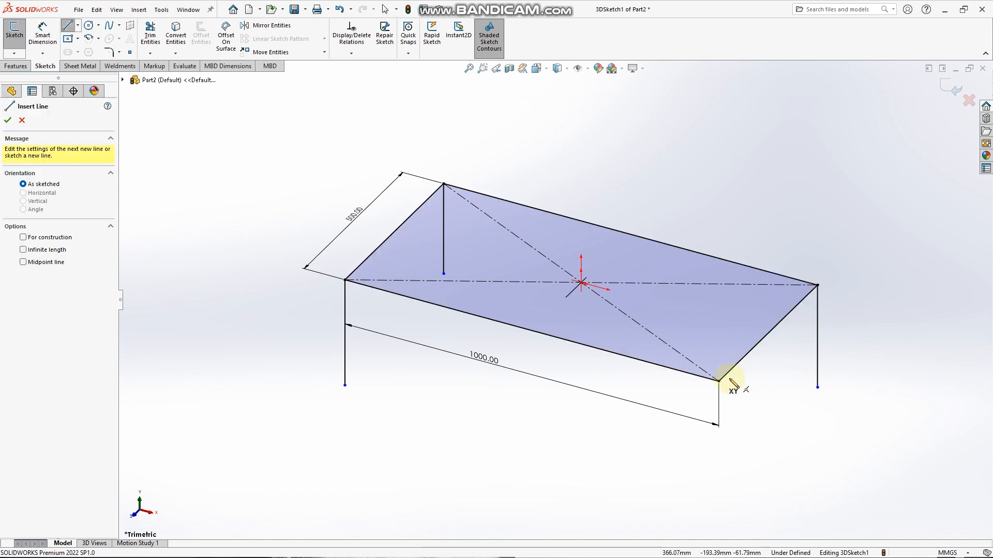
pyautogui.click(719, 381)
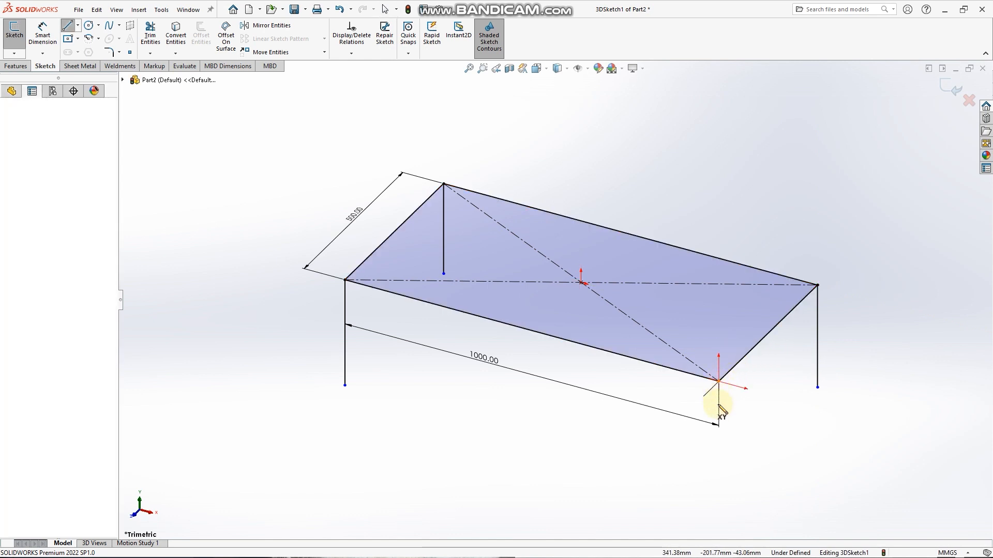
pyautogui.click(719, 489)
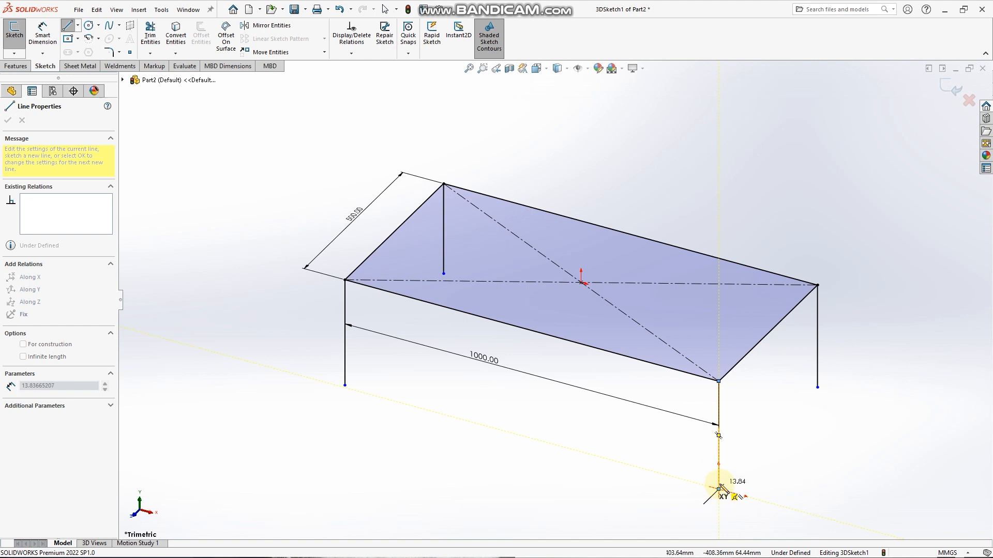
pyautogui.press('Escape')
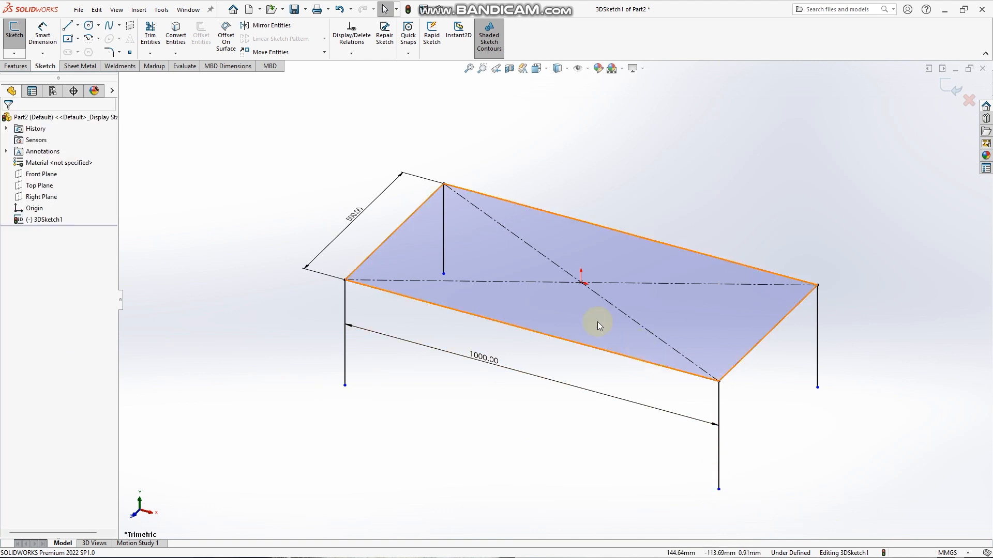
# Dimension the front-left leg line and set its length to 800 mm
pyautogui.click(50, 34)
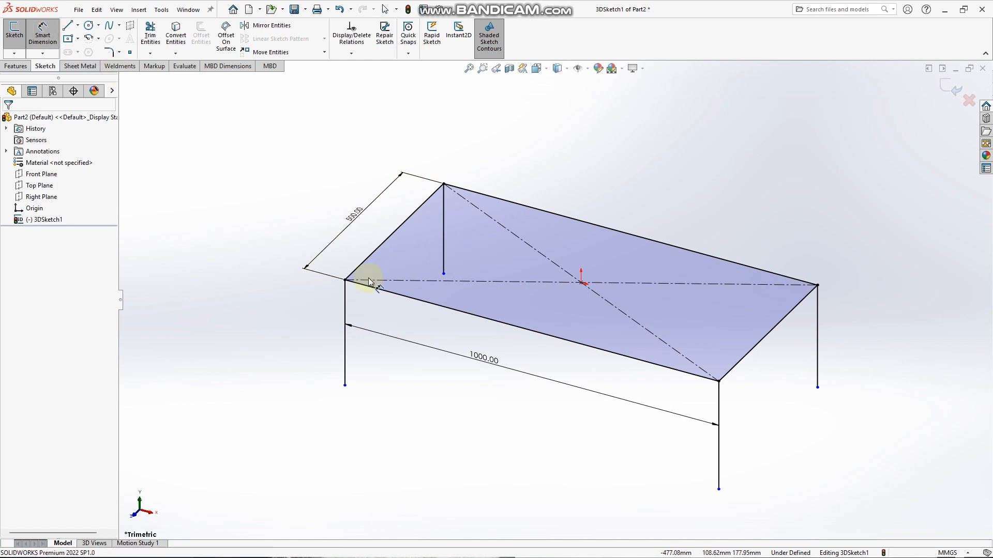
pyautogui.click(344, 340)
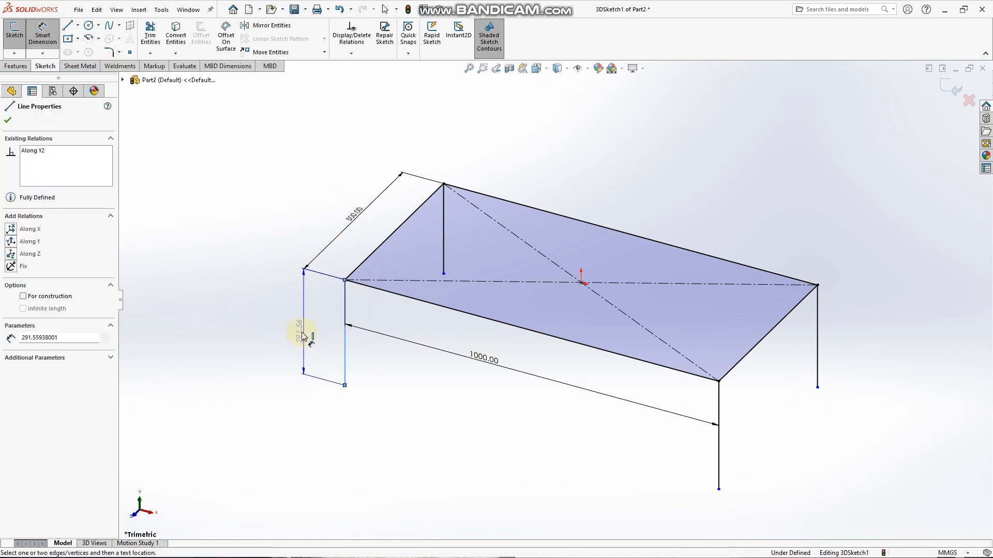
pyautogui.click(296, 333)
pyautogui.write('800MM')
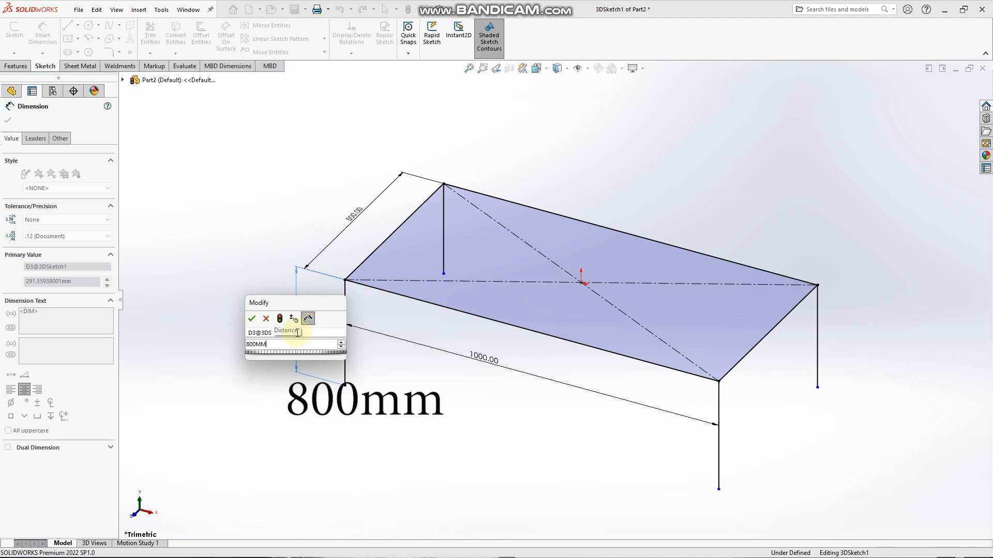
pyautogui.press('Return')
pyautogui.press('capslock')
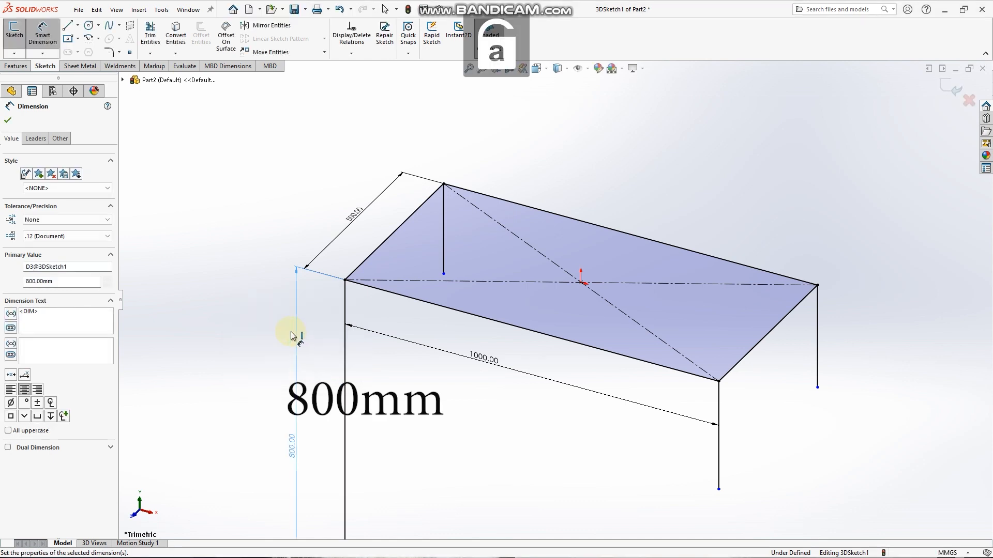
pyautogui.press('f')
pyautogui.scroll(-4, 490, 349)
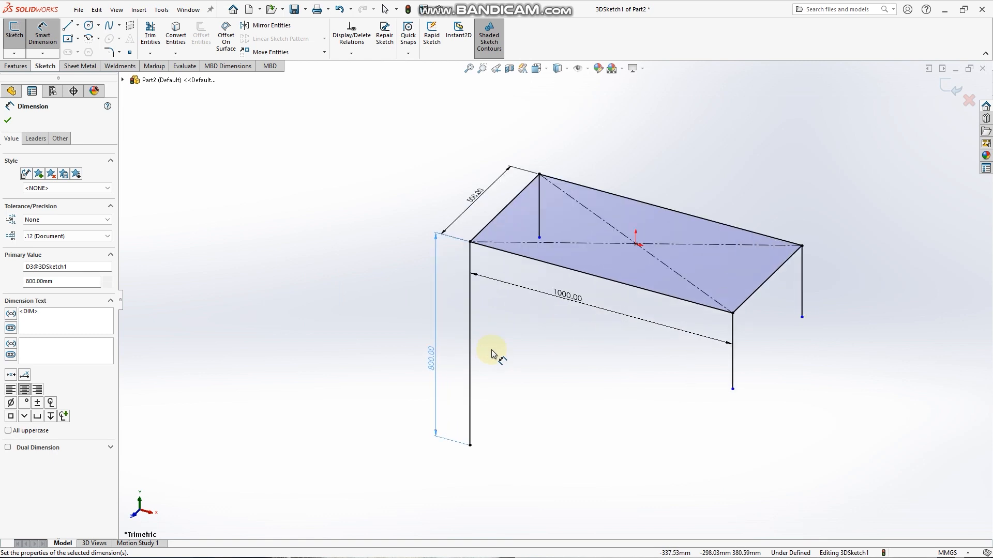
# Add an Equal relation between all four vertical leg lines
pyautogui.click(468, 365)
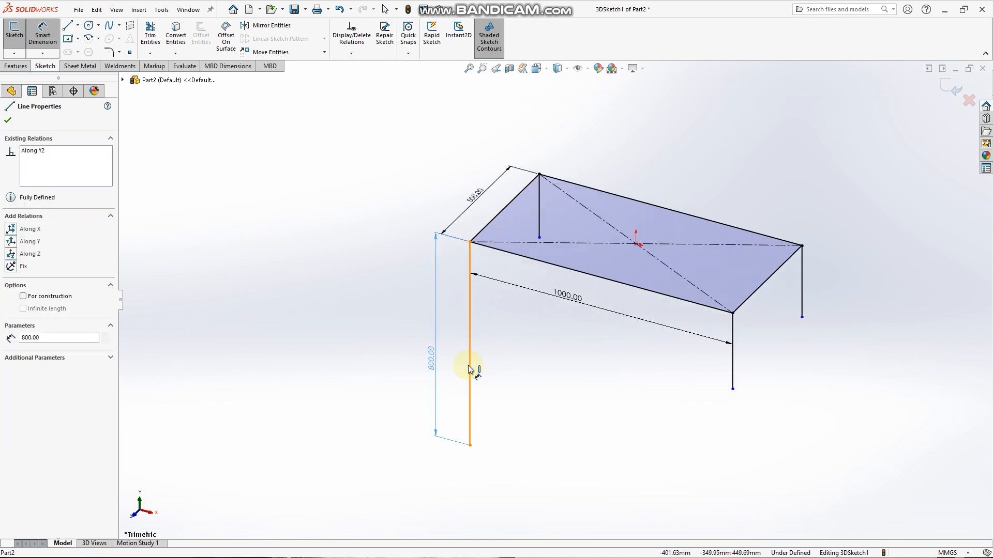
pyautogui.press('Escape')
pyautogui.press('Escape')
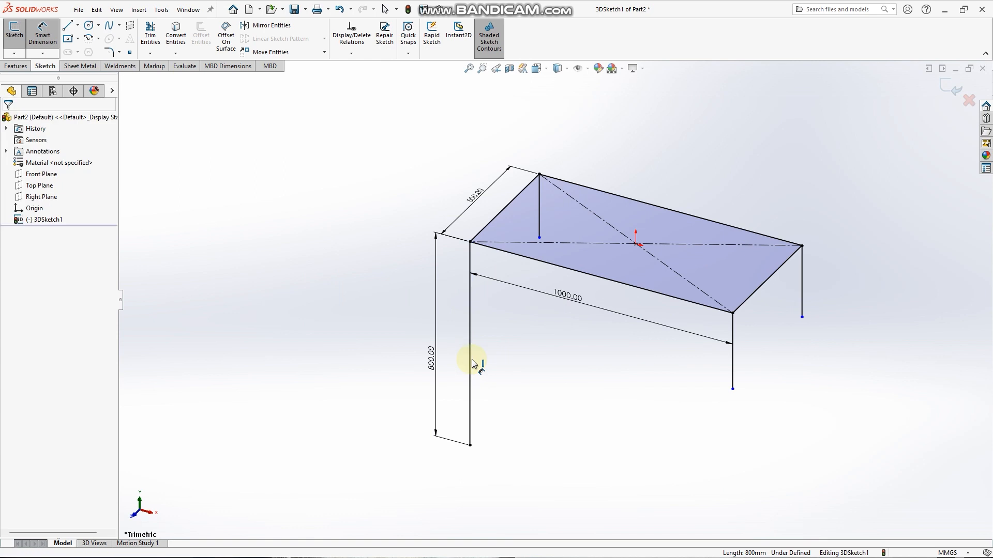
pyautogui.click(470, 366)
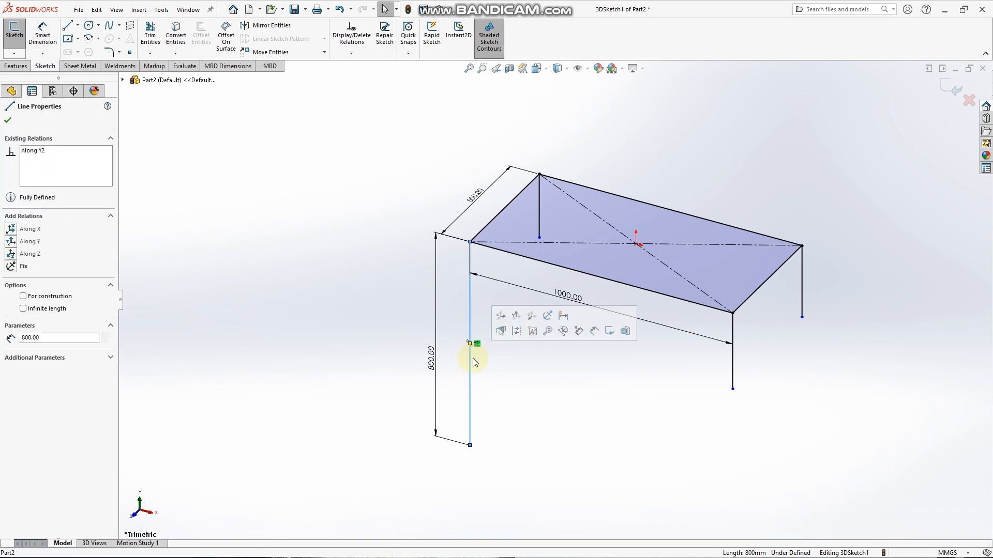
pyautogui.click(539, 211)
pyautogui.keyDown('ctrl'); pyautogui.click(733, 376); pyautogui.keyUp('ctrl')
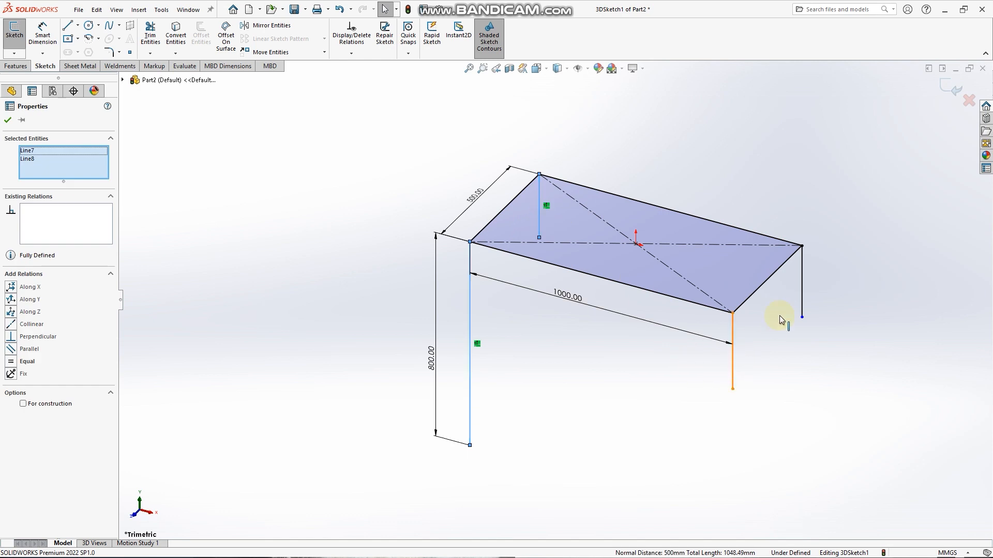
pyautogui.keyDown('ctrl'); pyautogui.click(801, 295); pyautogui.keyUp('ctrl')
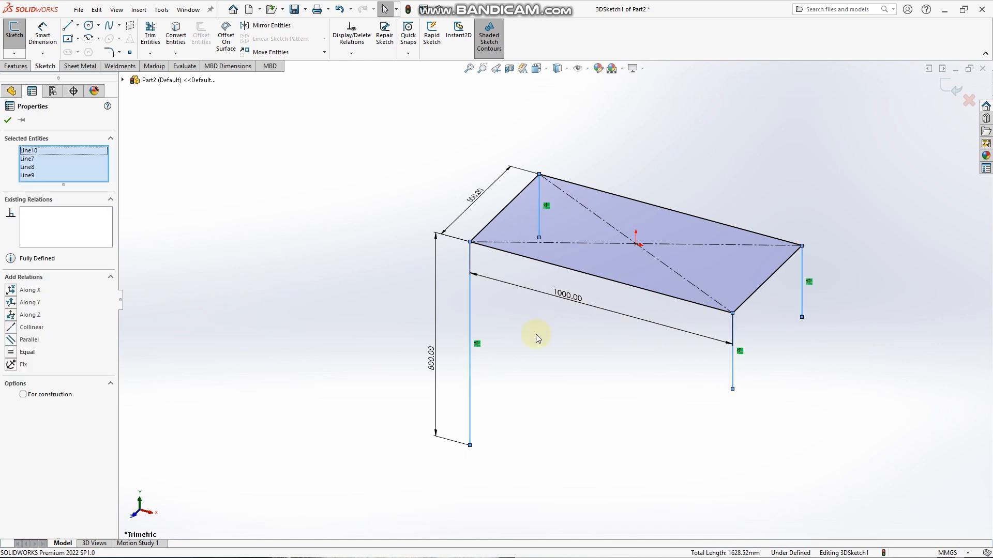
pyautogui.click(30, 352)
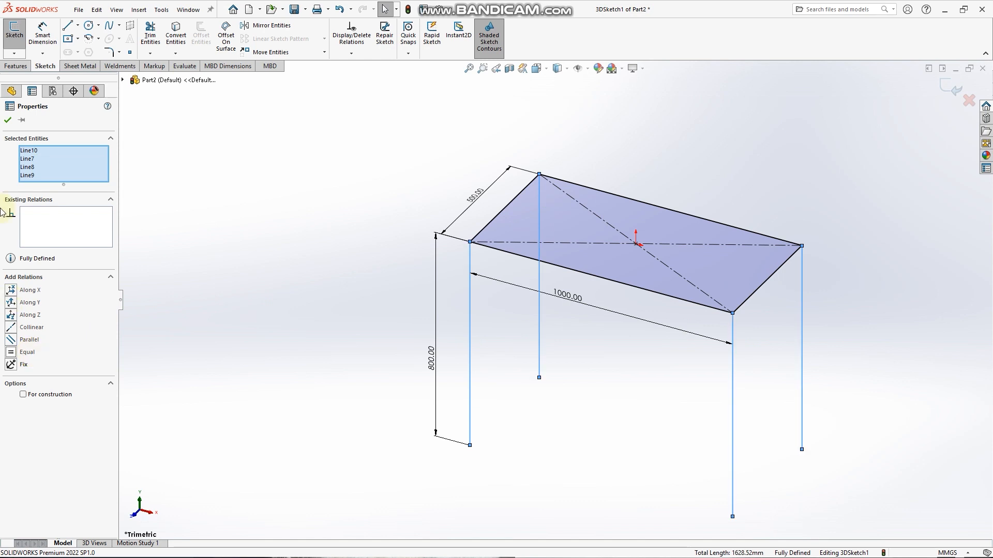
pyautogui.click(9, 121)
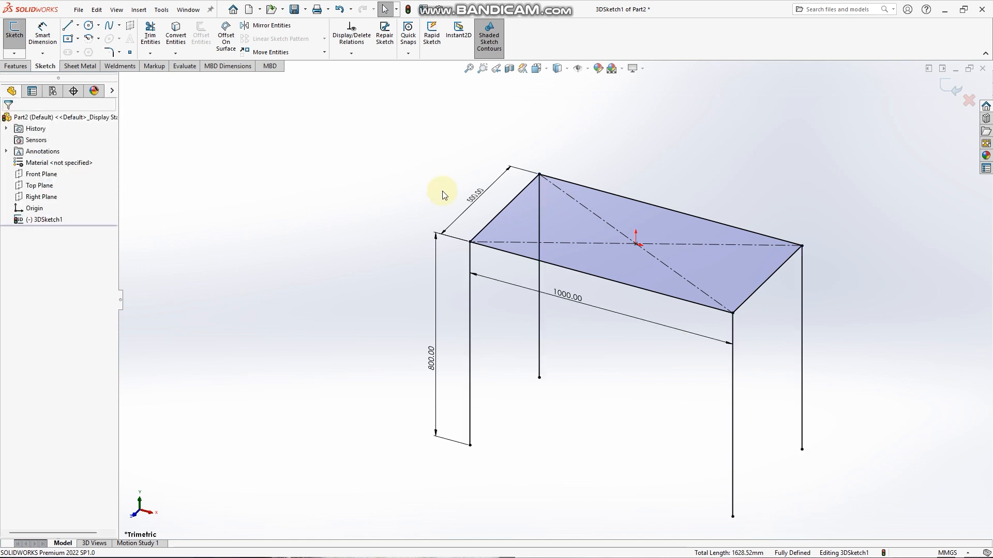
# Draw a corner rectangle of about 1000 by 500 mm on the ZX plane, from the lower rear-left leg to the front-right leg
pyautogui.click(469, 69)
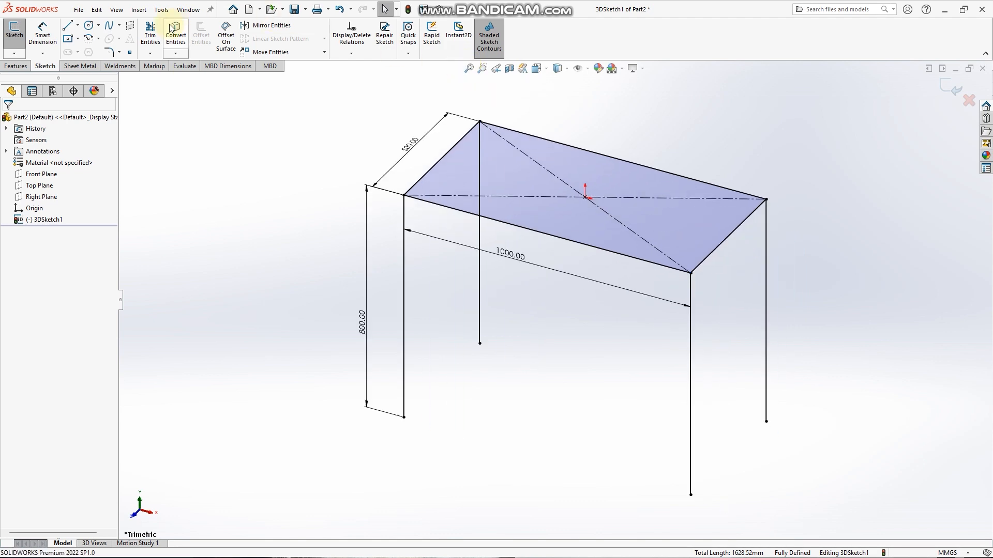
pyautogui.click(77, 38)
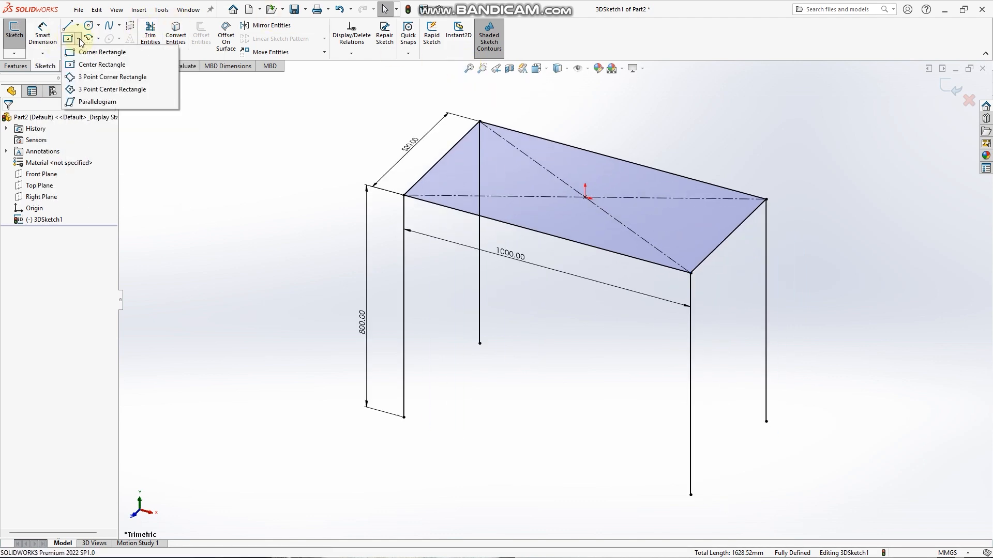
pyautogui.click(98, 39)
pyautogui.click(77, 38)
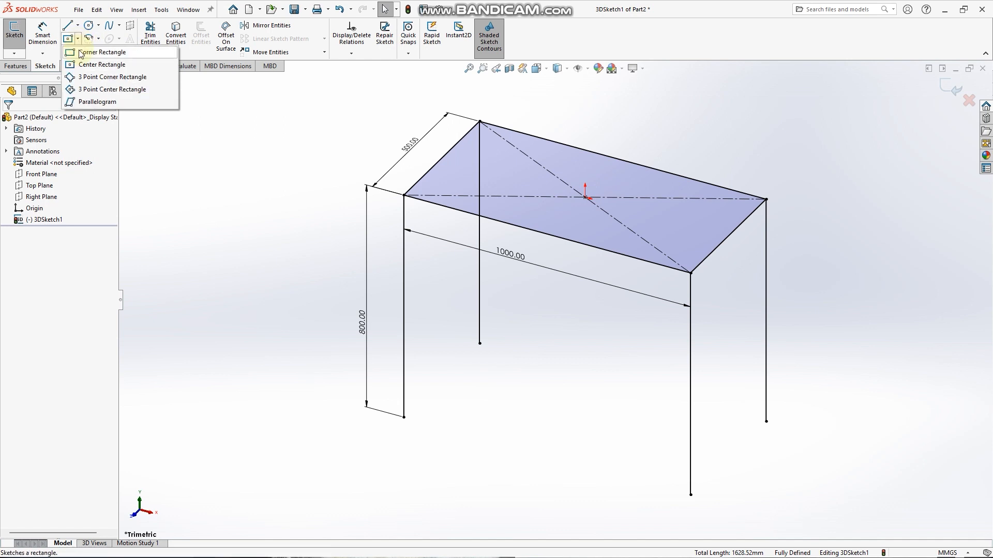
pyautogui.click(98, 52)
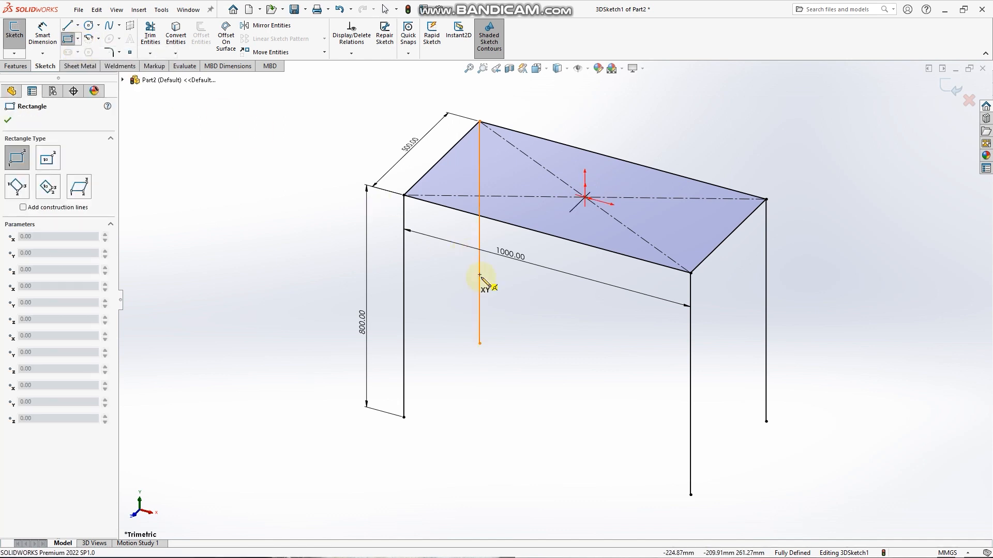
pyautogui.click(479, 311)
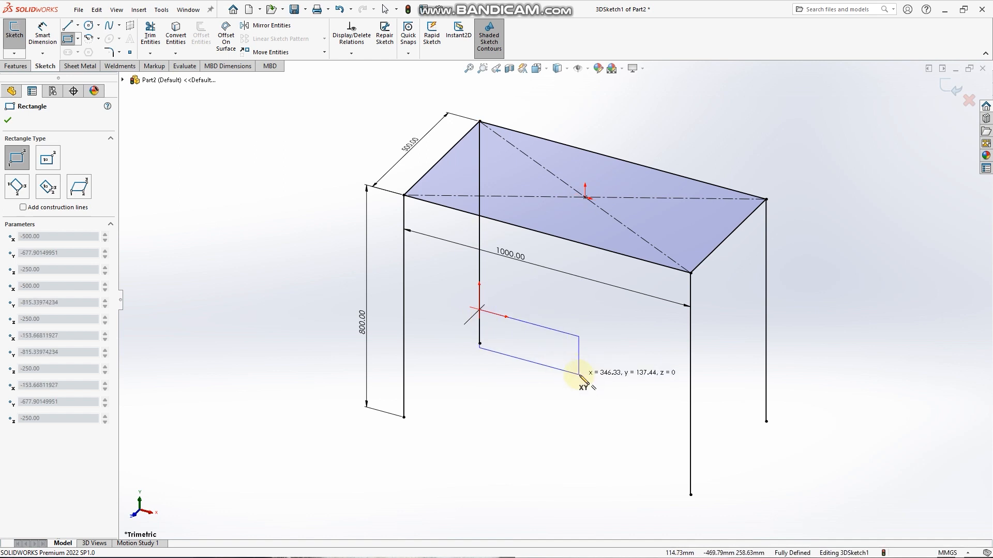
pyautogui.press('Tab')
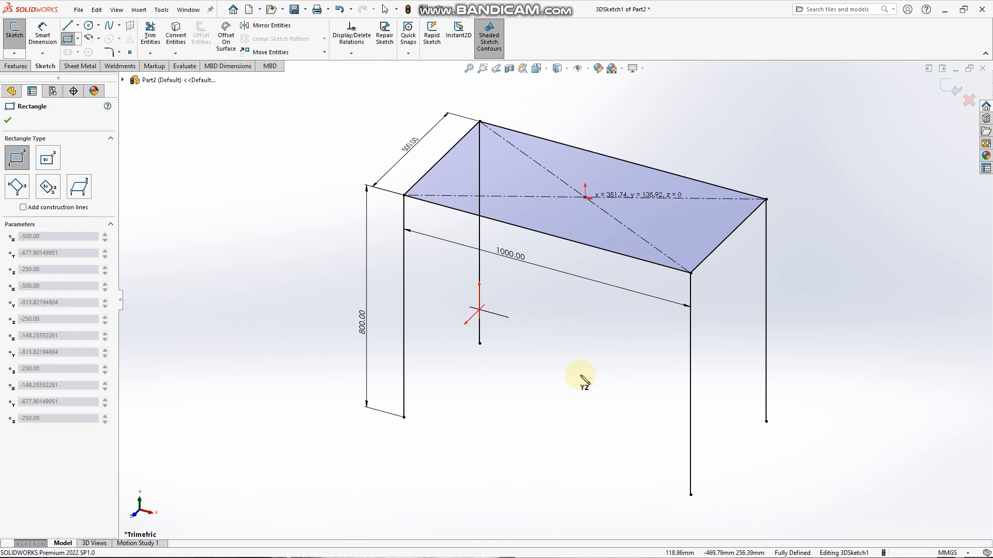
pyautogui.press('Tab')
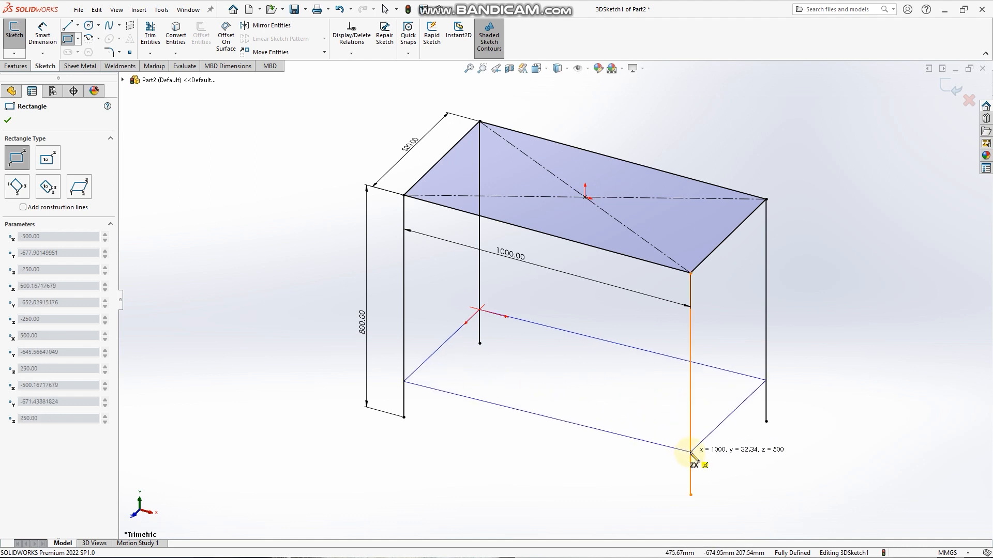
pyautogui.scroll(-10, 692, 453)
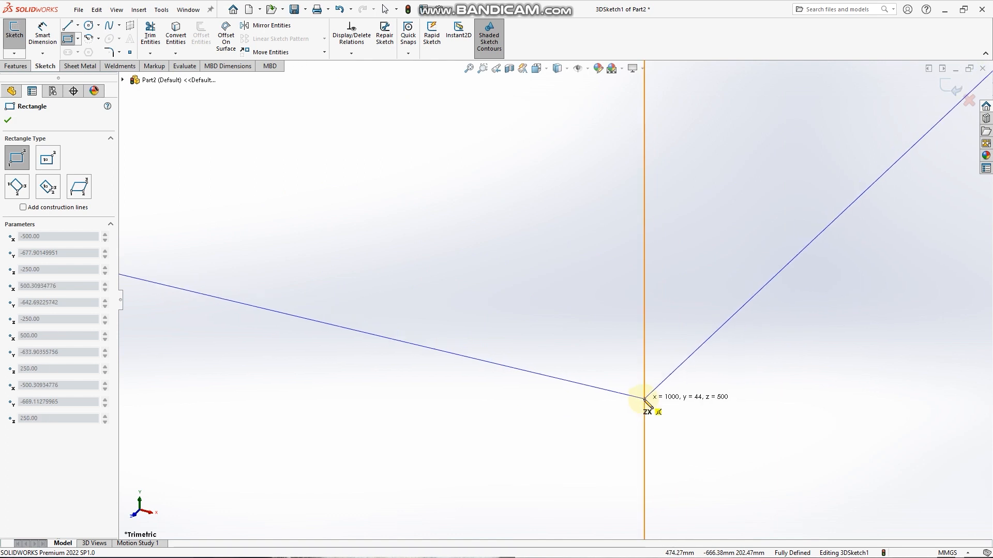
pyautogui.click(644, 398)
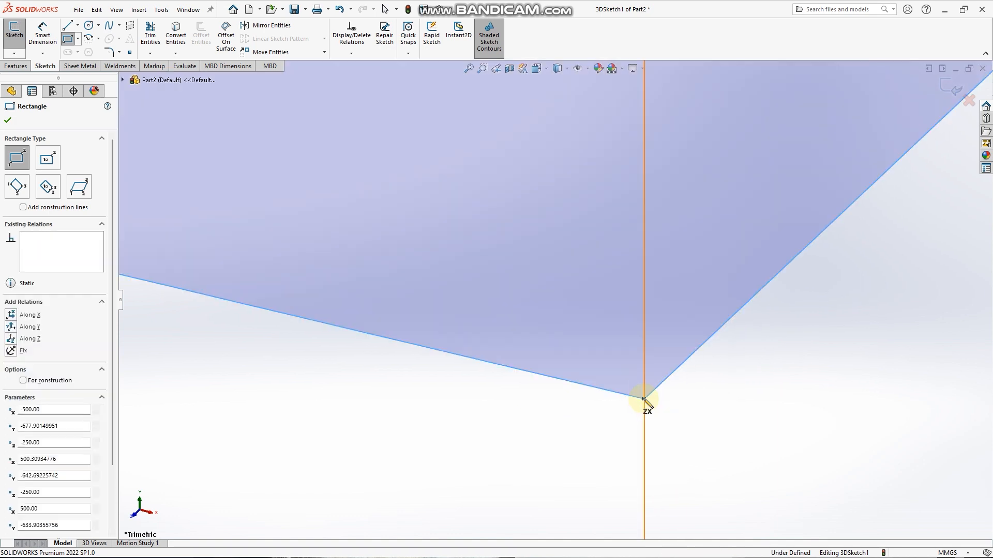
# Finish the lower rectangle and set the distance from its front-left corner to the leg's bottom end to 200 mm
pyautogui.press('z')
pyautogui.press('z')
pyautogui.press('z')
pyautogui.scroll(6, 642, 396)
pyautogui.click(10, 120)
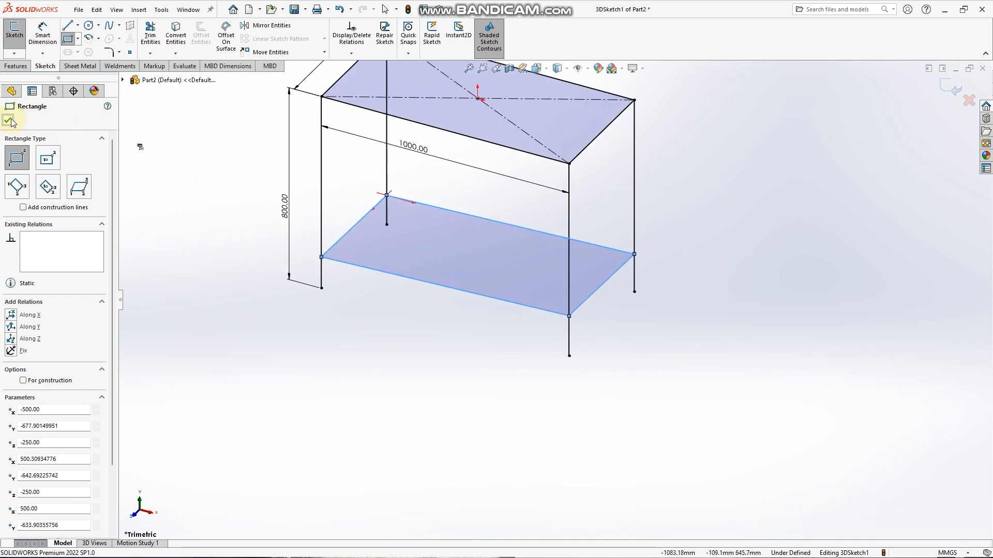
pyautogui.click(42, 37)
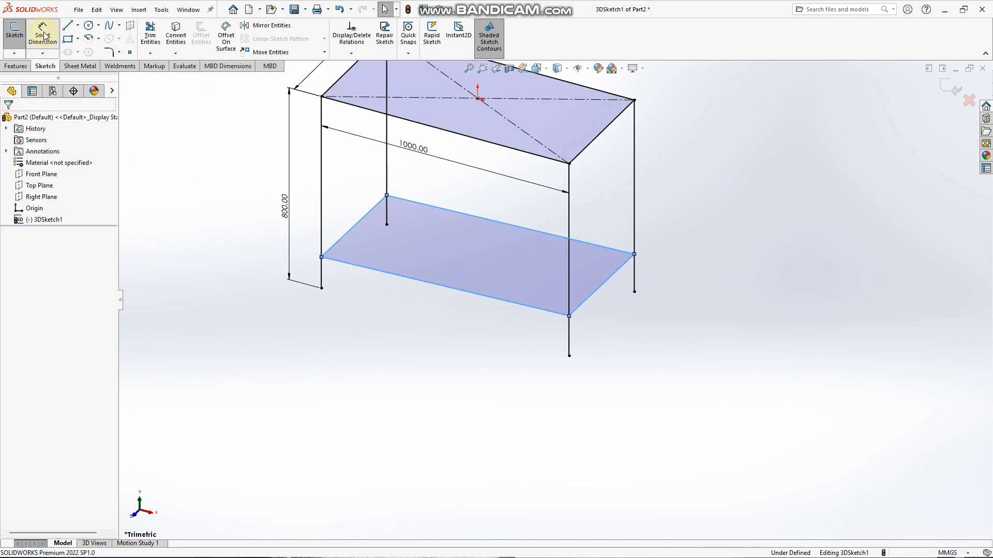
pyautogui.click(322, 257)
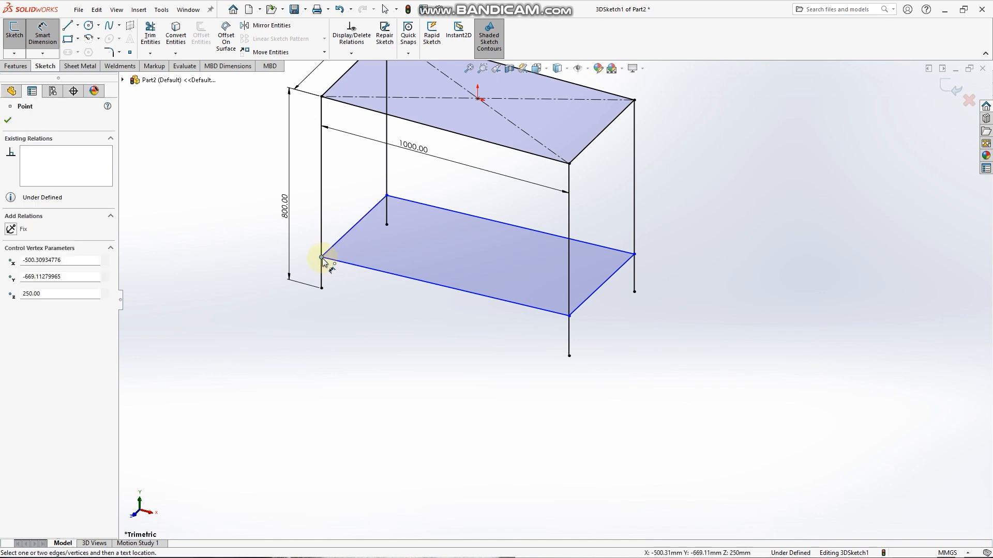
pyautogui.click(321, 289)
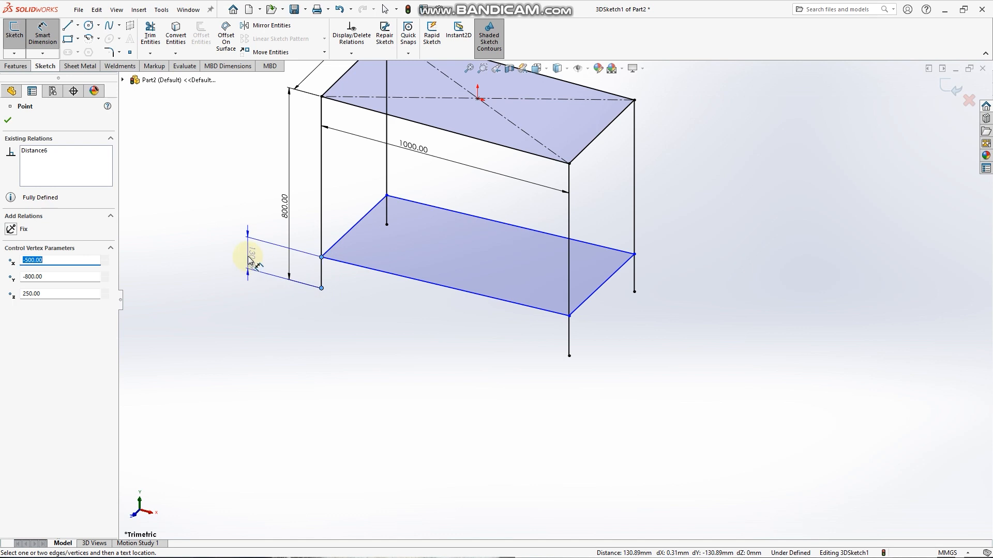
pyautogui.click(251, 260)
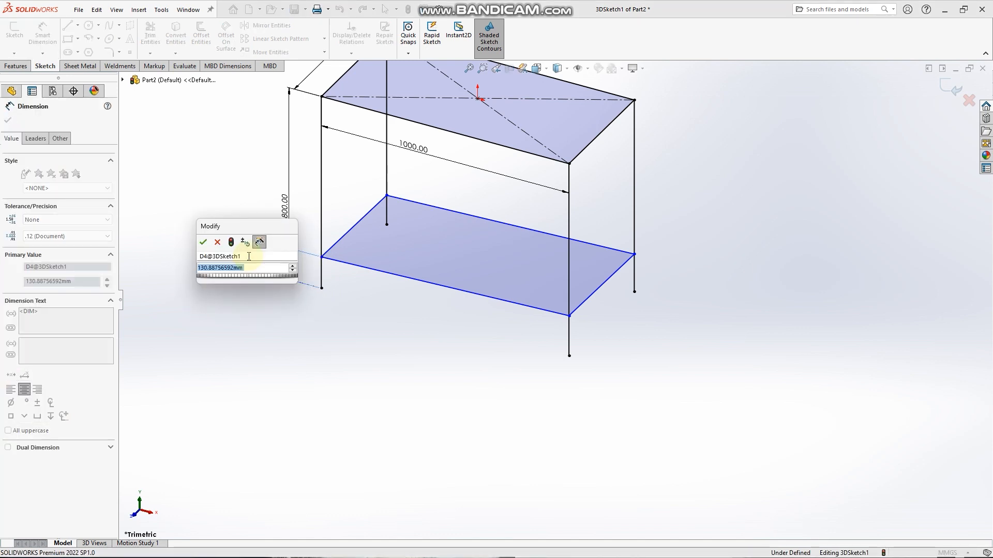
pyautogui.write('200')
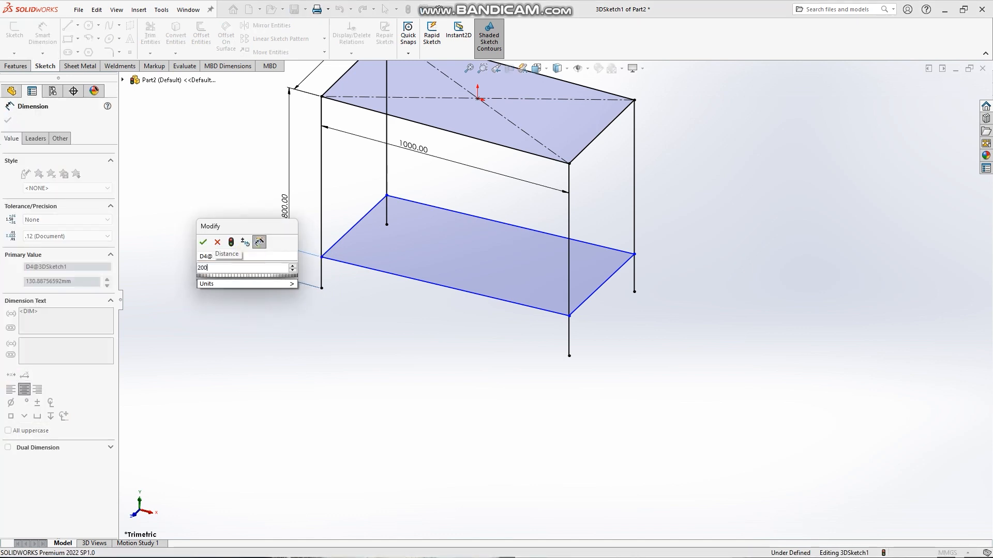
pyautogui.write('mm')
pyautogui.click(204, 242)
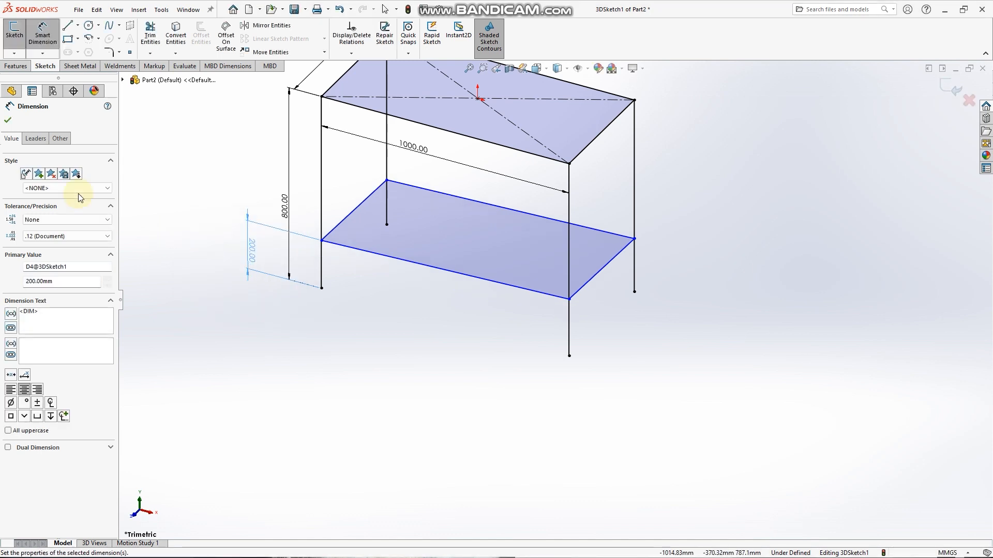
pyautogui.click(8, 120)
pyautogui.click(793, 312)
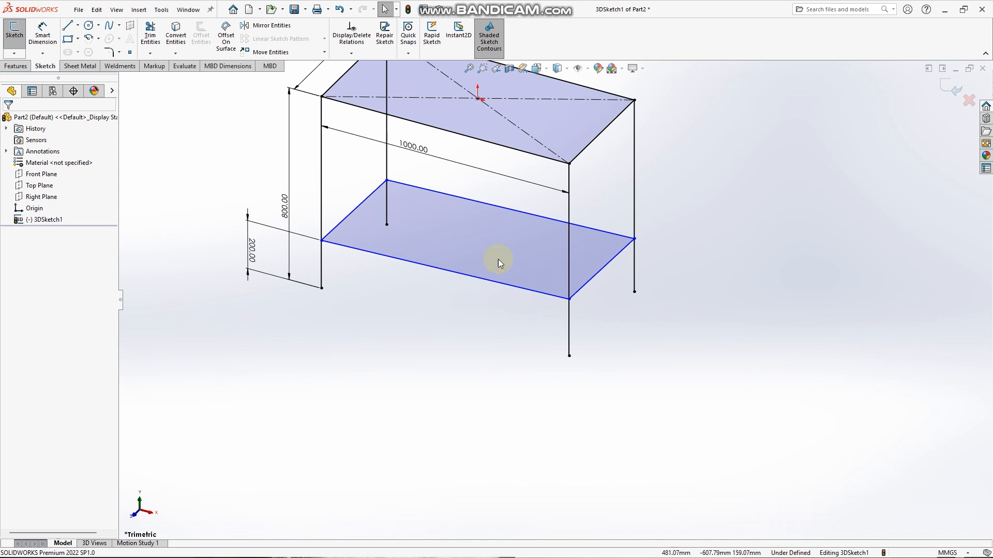
# Add an Along Z relation to the left short edge of the lower rectangle
pyautogui.click(361, 206)
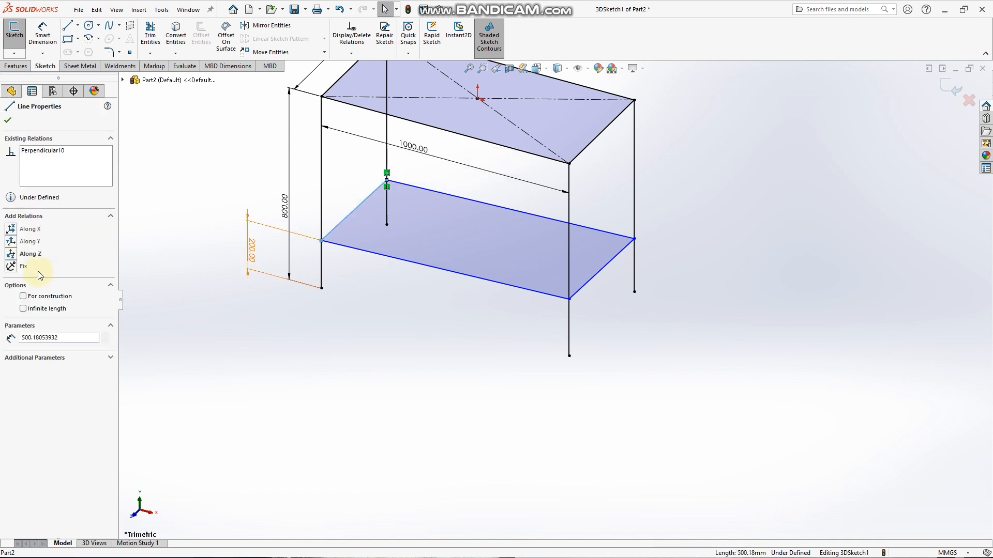
pyautogui.click(30, 258)
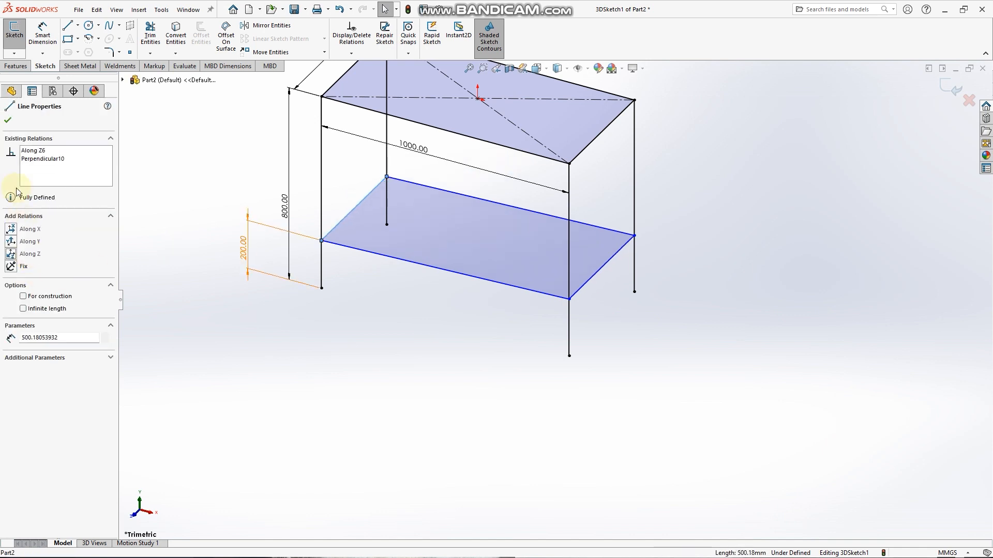
pyautogui.click(8, 122)
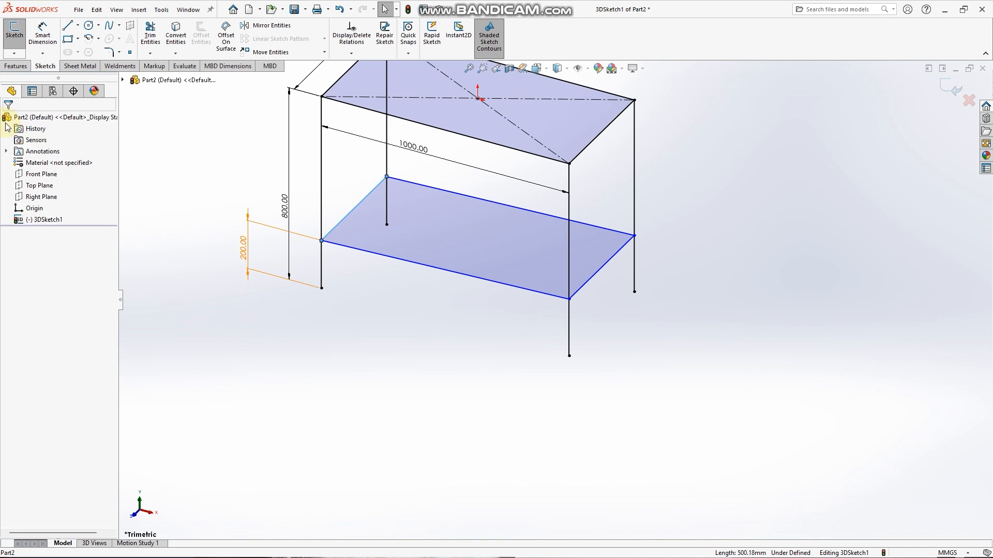
# Add an Along X relation to the front long edge of the lower rectangle and exit the 3D sketch
pyautogui.click(414, 259)
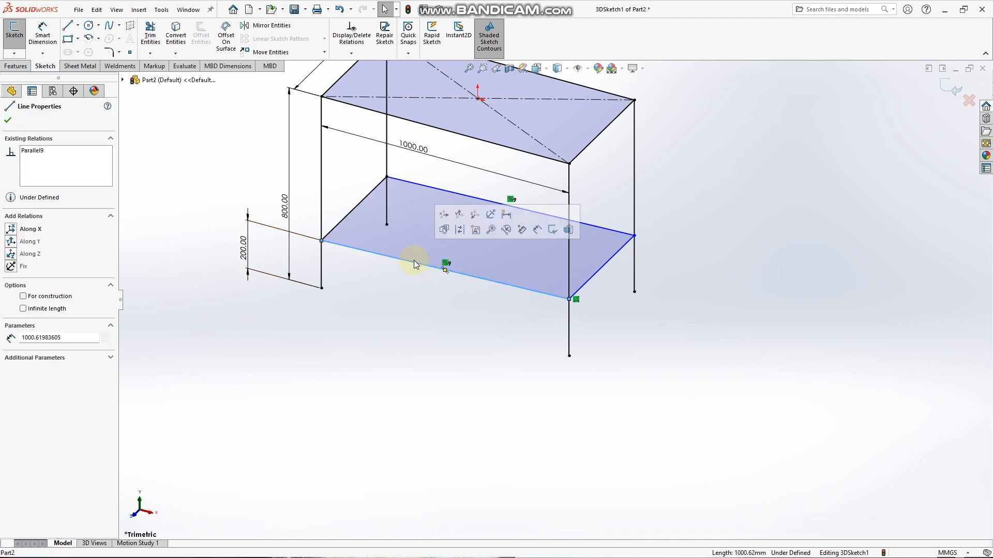
pyautogui.click(43, 232)
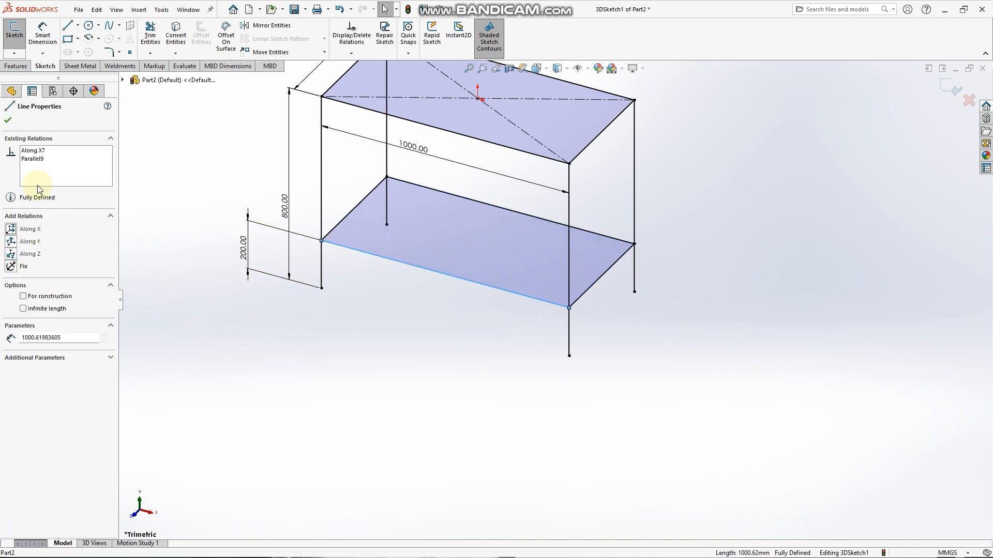
pyautogui.click(8, 120)
pyautogui.click(697, 348)
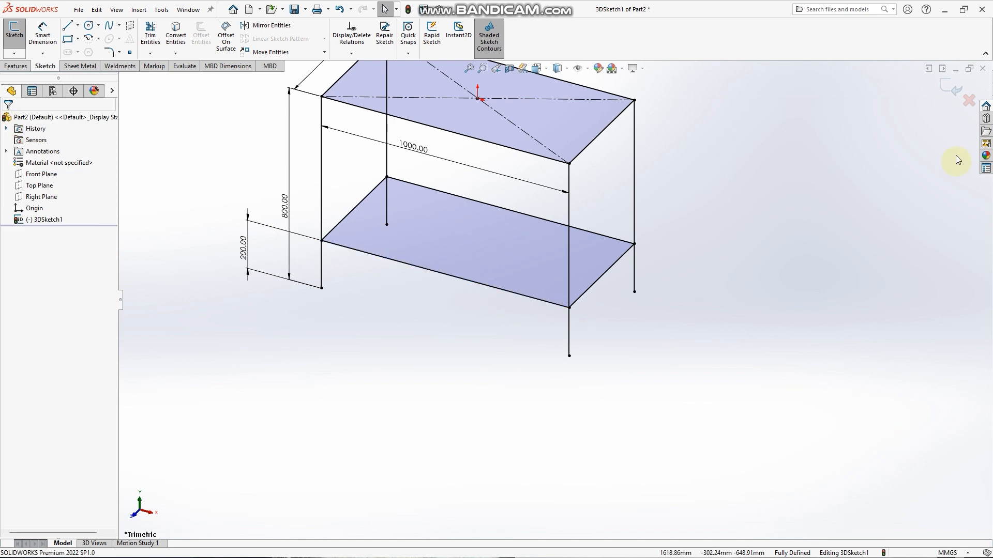
pyautogui.click(949, 89)
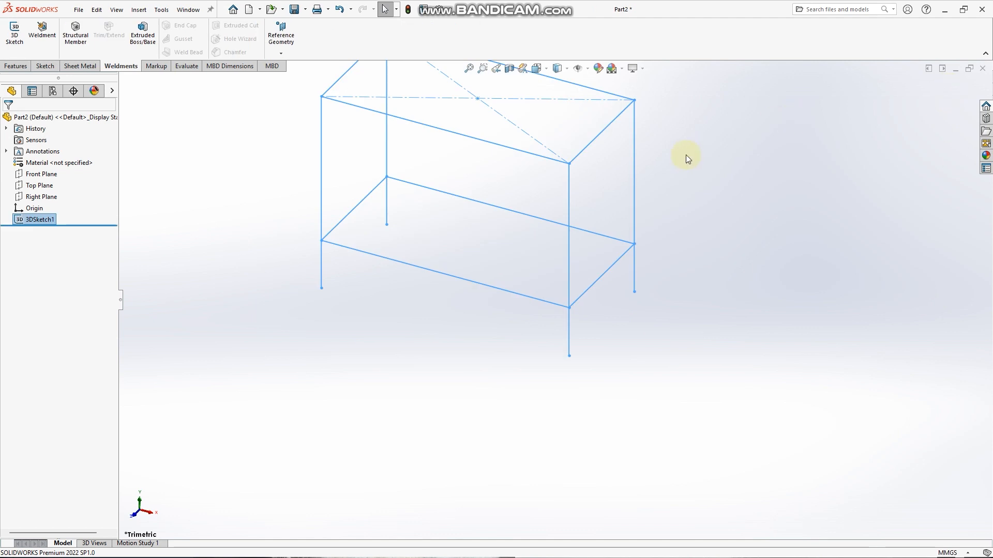
# Start an ansi inch angle iron structural member, size 2 x 2 x 0.125, along the top rectangle's left short edge
pyautogui.scroll(1, 506, 114)
pyautogui.scroll(-2, 505, 124)
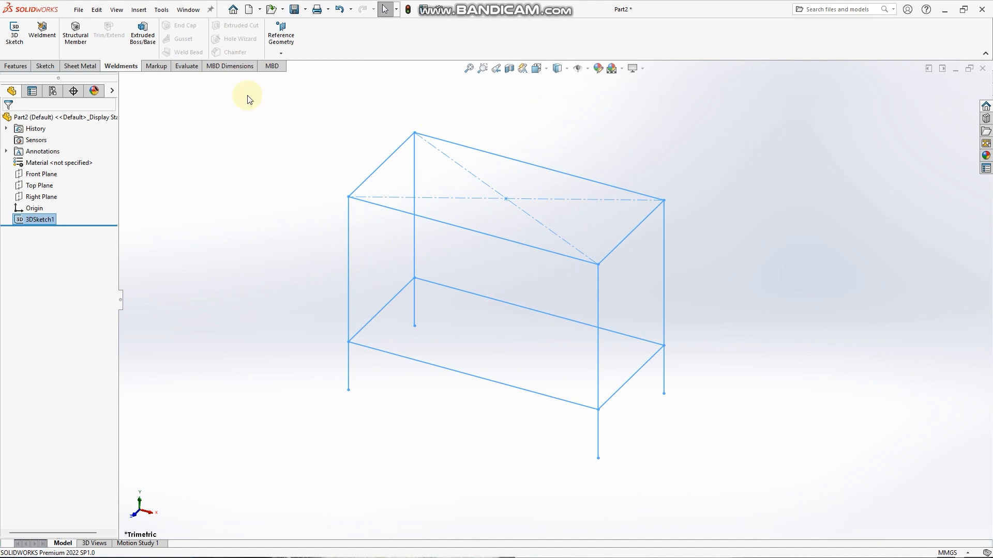
pyautogui.click(76, 39)
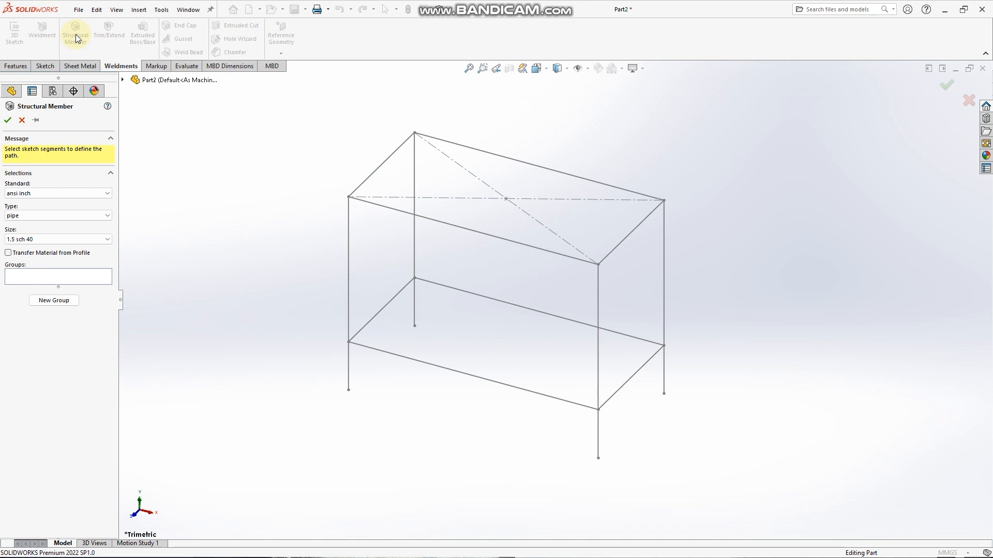
pyautogui.click(92, 194)
pyautogui.click(63, 210)
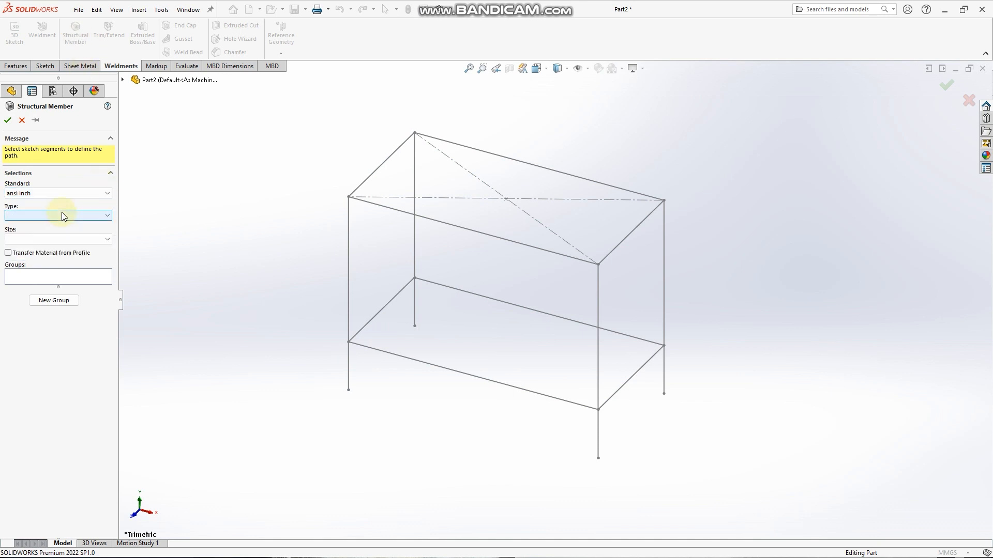
pyautogui.click(62, 215)
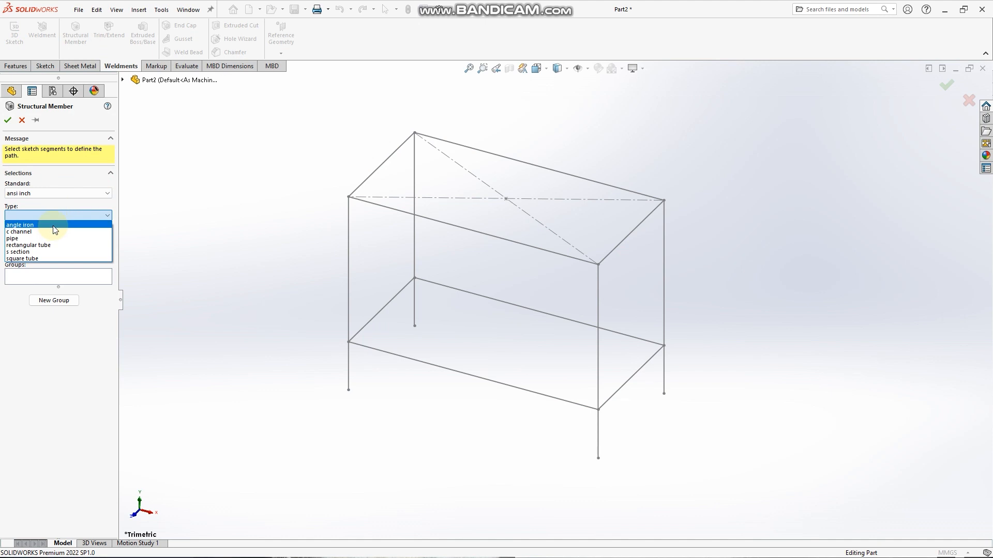
pyautogui.click(54, 225)
pyautogui.click(60, 239)
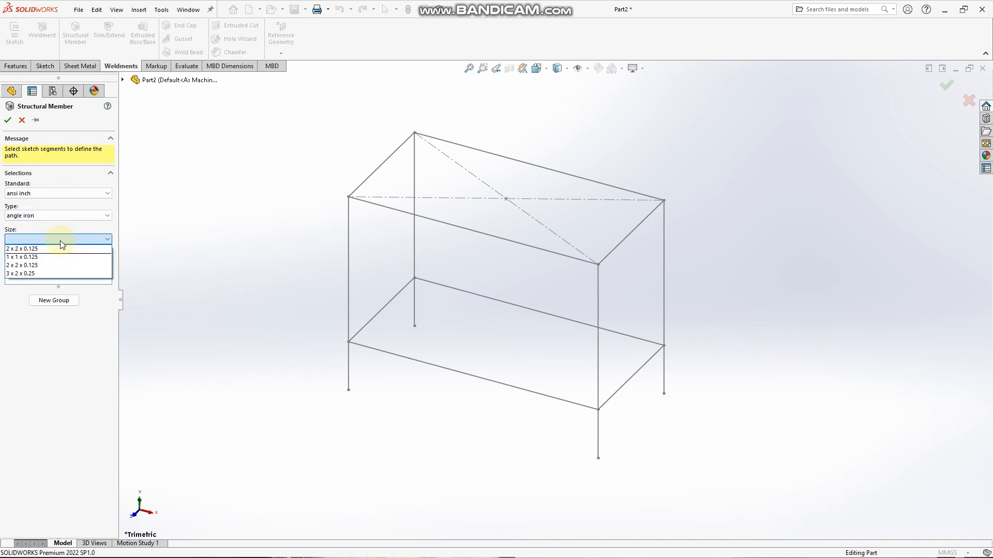
pyautogui.click(45, 265)
pyautogui.click(50, 274)
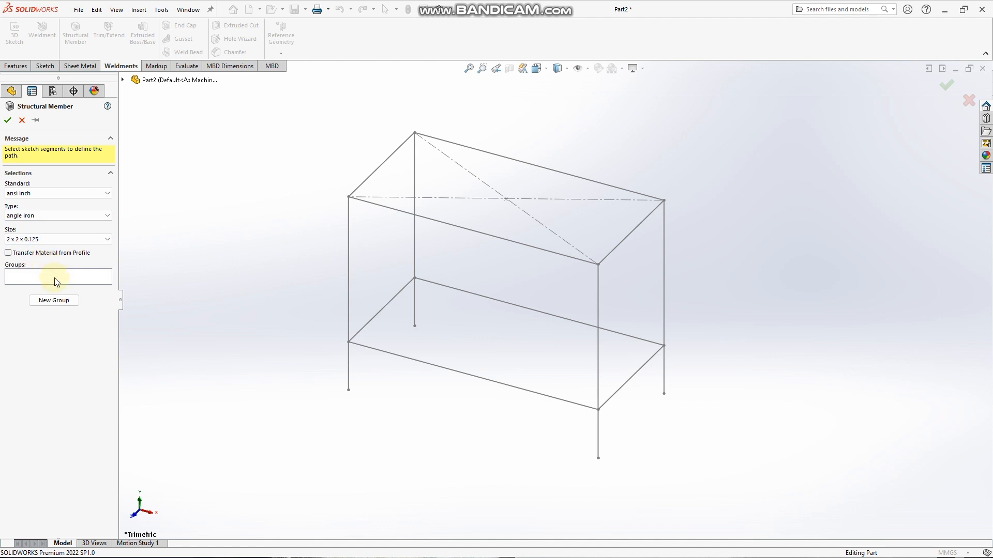
pyautogui.click(54, 278)
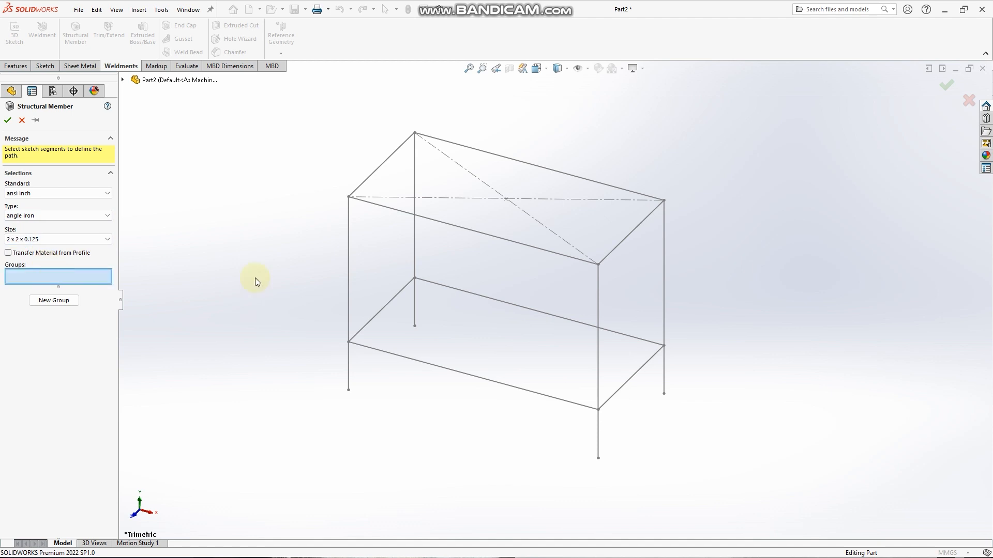
pyautogui.click(383, 159)
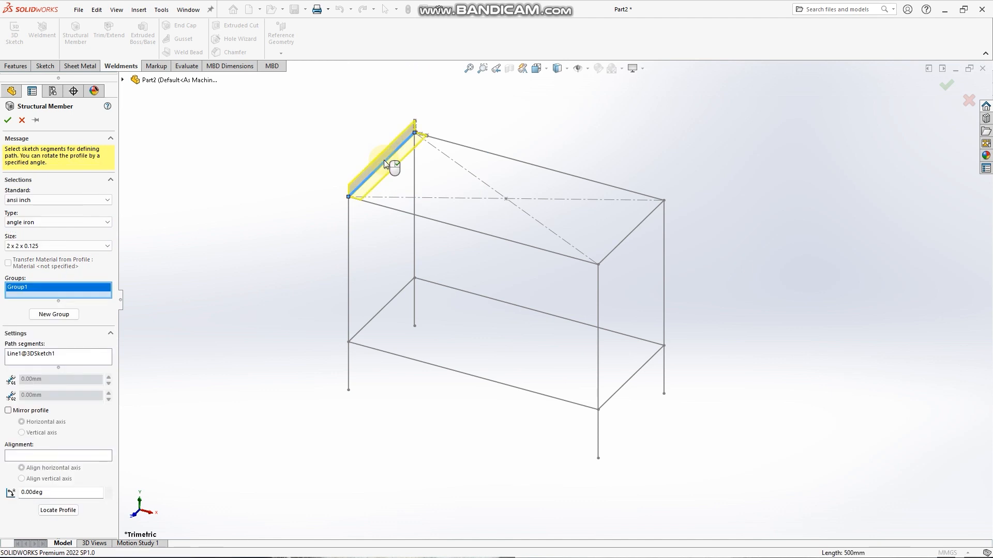
# Try a 270-degree rotation angle on the angle iron profile and return it to 0 degrees
pyautogui.scroll(-5, 384, 160)
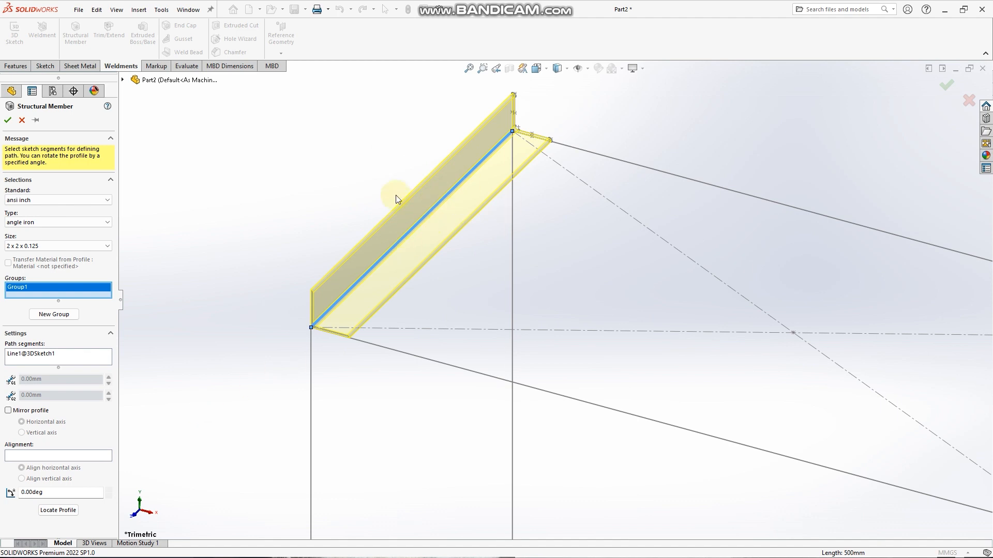
pyautogui.moveTo(61, 492); pyautogui.dragTo(11, 491)
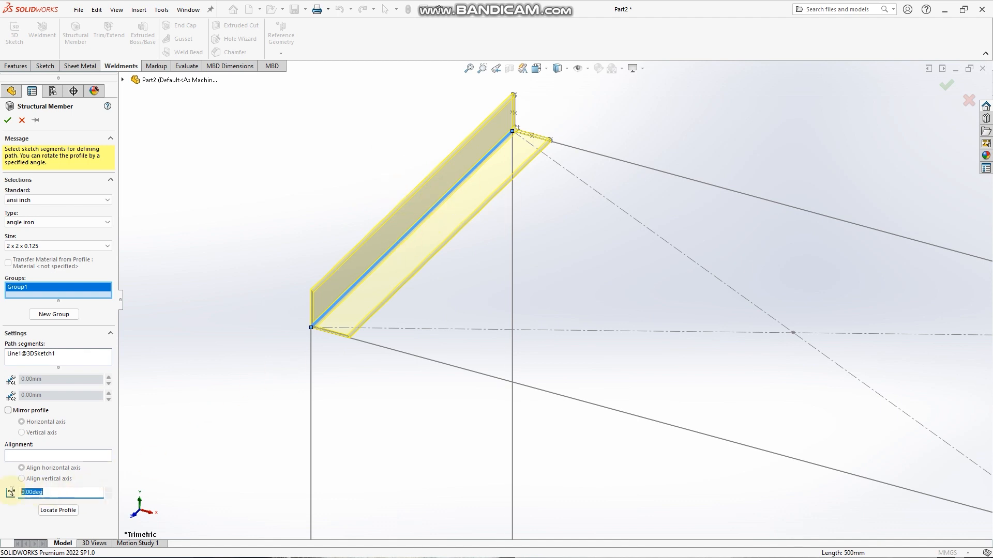
pyautogui.write('270')
pyautogui.press('Return')
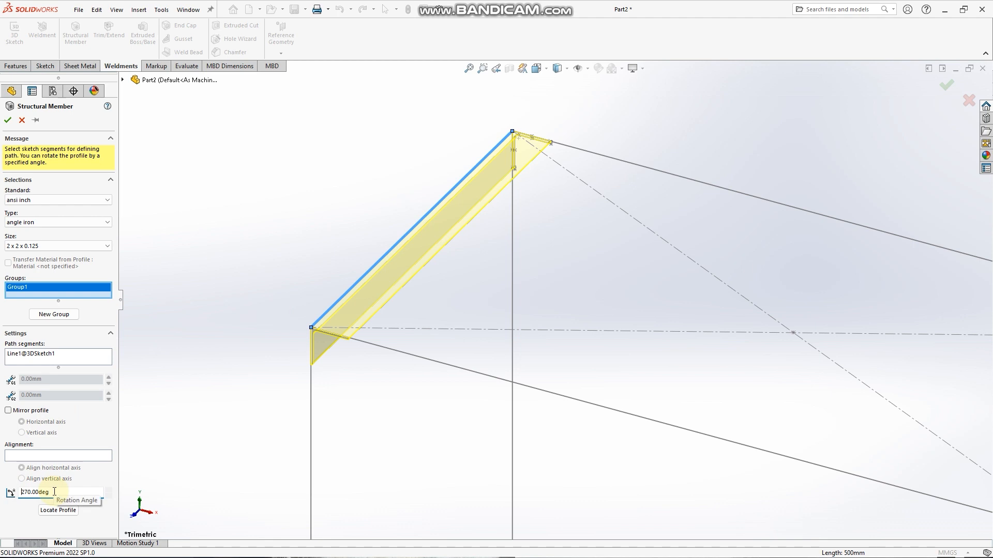
pyautogui.moveTo(54, 491); pyautogui.dragTo(6, 495)
pyautogui.write('0')
pyautogui.press('Return')
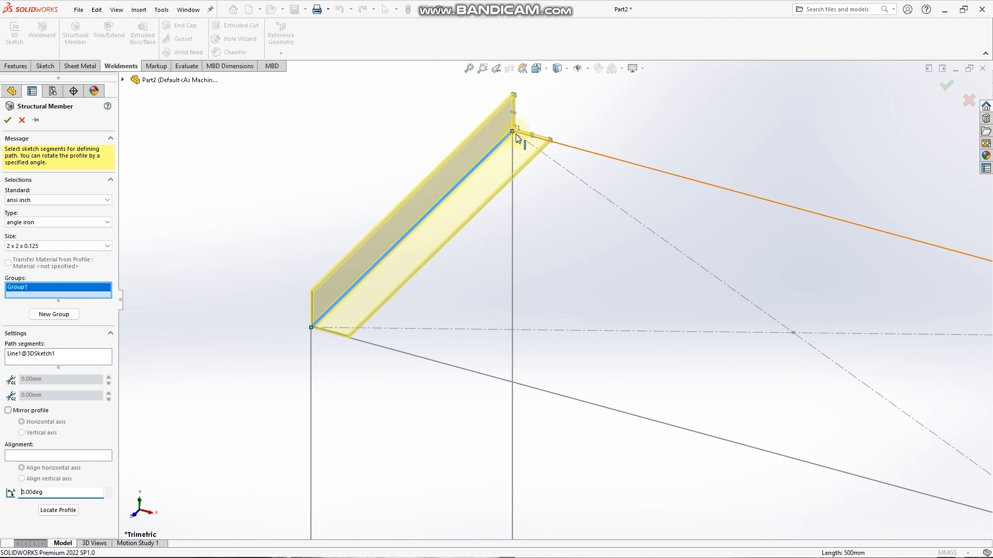
# Relocate the profile so the midpoint of its horizontal leg's upper edge coincides with the path segment
pyautogui.click(60, 510)
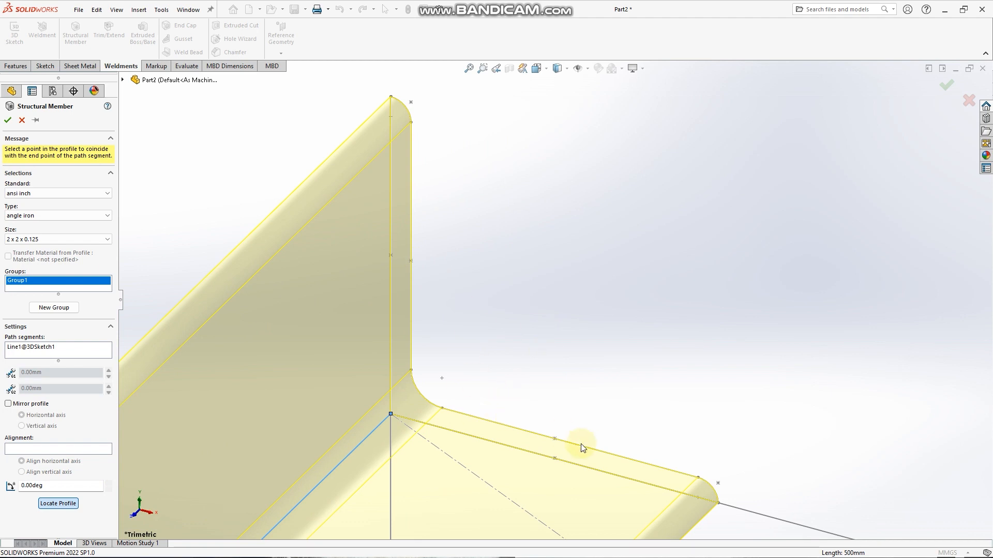
pyautogui.click(554, 439)
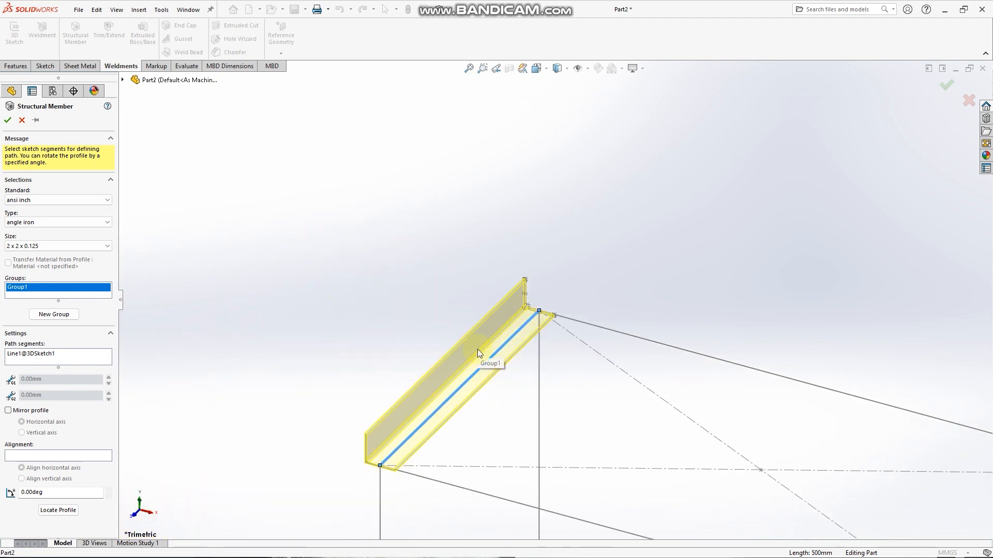
# Add the remaining three edges of the top rectangle to the first structural member group
pyautogui.scroll(5, 688, 406)
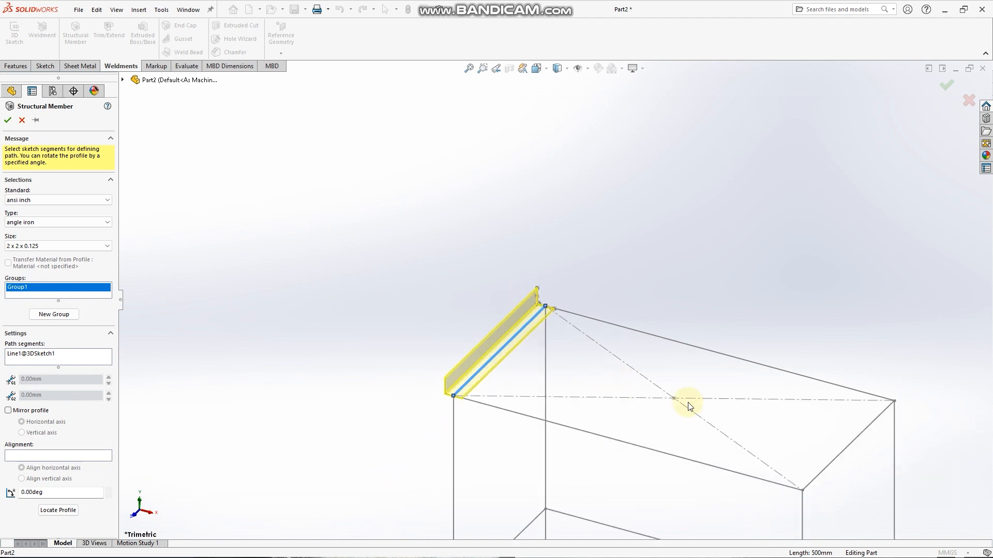
pyautogui.scroll(-3, 659, 381)
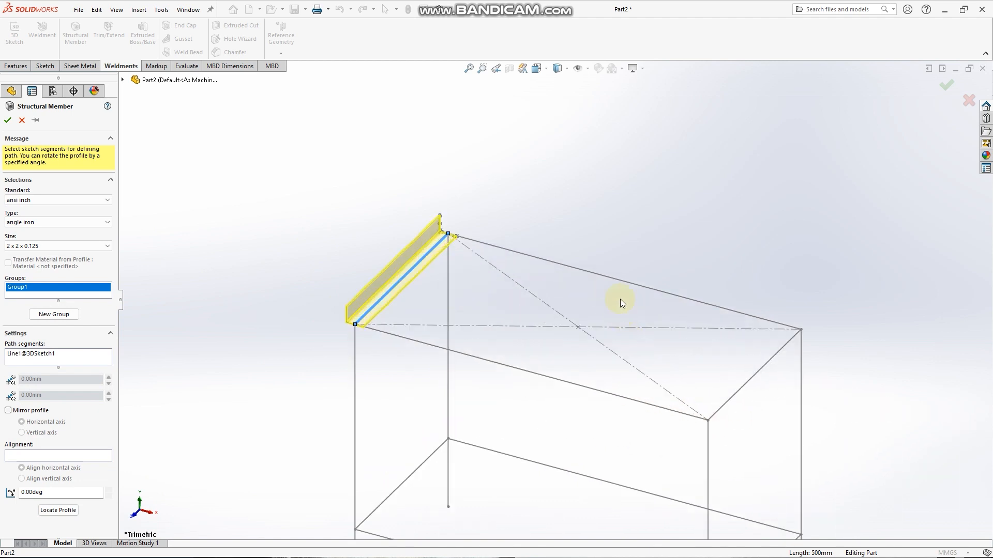
pyautogui.click(620, 281)
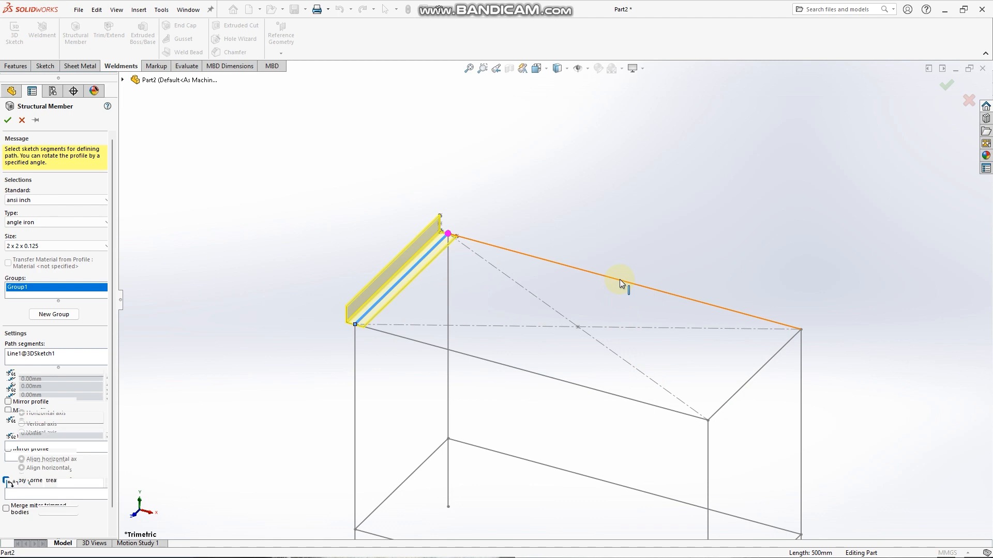
pyautogui.click(749, 386)
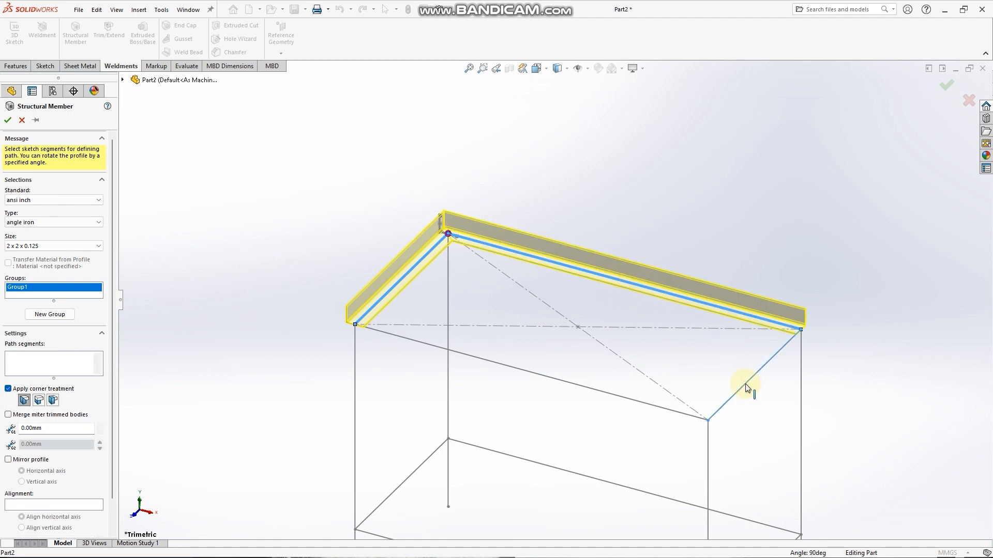
pyautogui.click(582, 393)
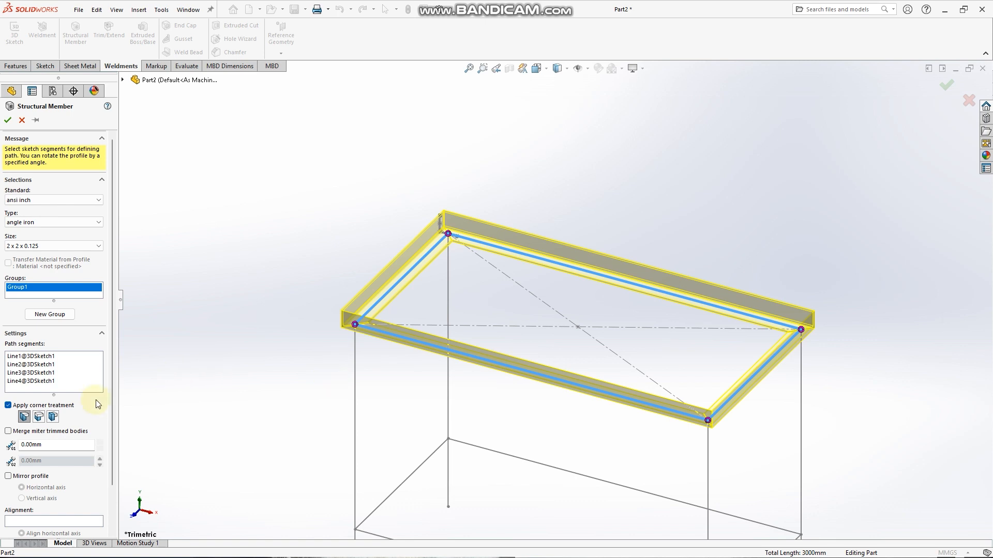
pyautogui.scroll(-3, 68, 423)
pyautogui.scroll(3, 67, 423)
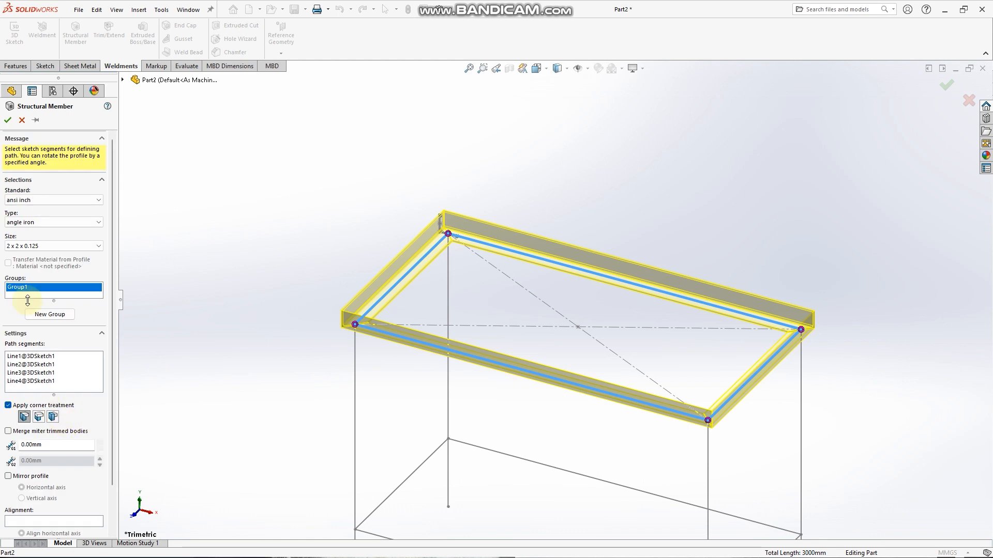
# Accept the angle iron top frame and set up a new ansi inch square tube structural member, size 2 x 2 x 0.25
pyautogui.click(9, 119)
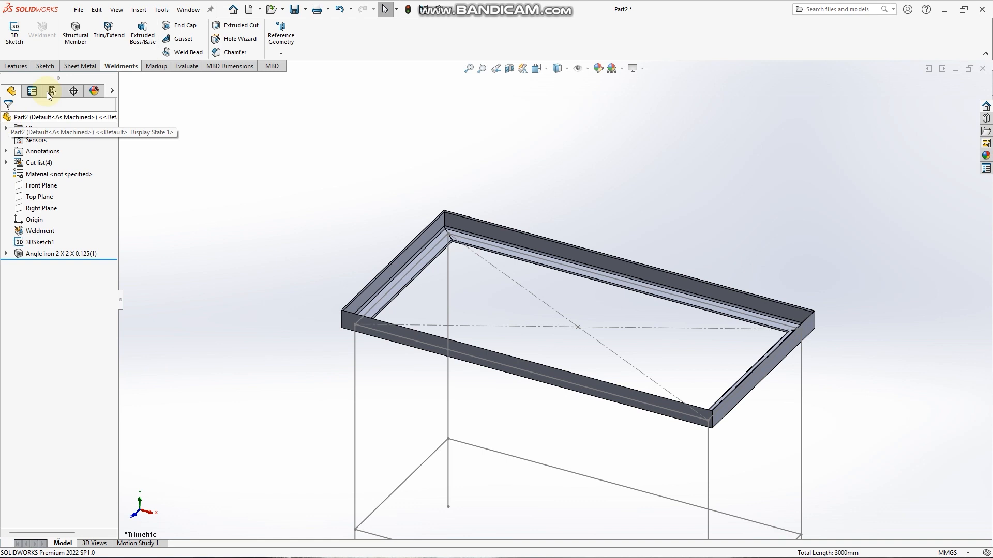
pyautogui.click(77, 45)
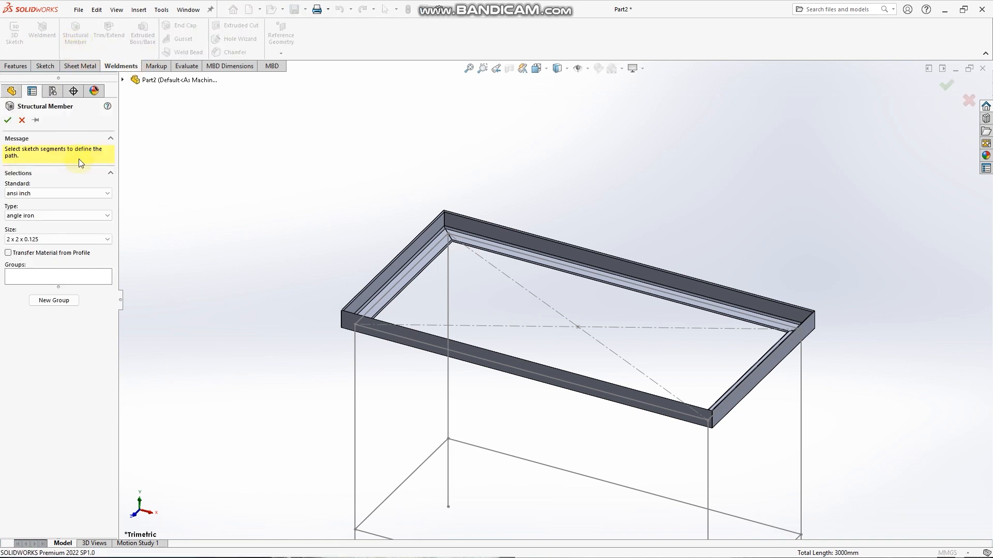
pyautogui.click(80, 195)
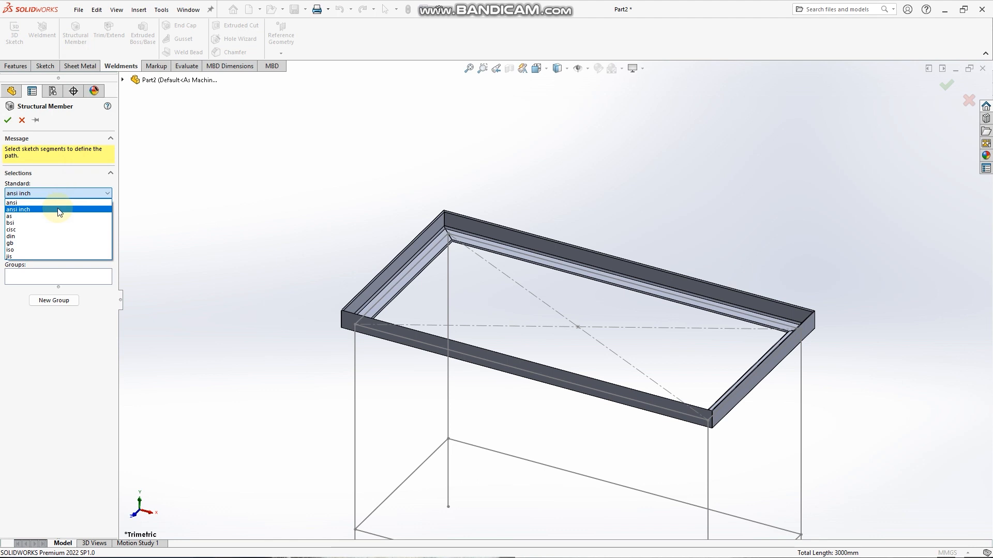
pyautogui.click(58, 210)
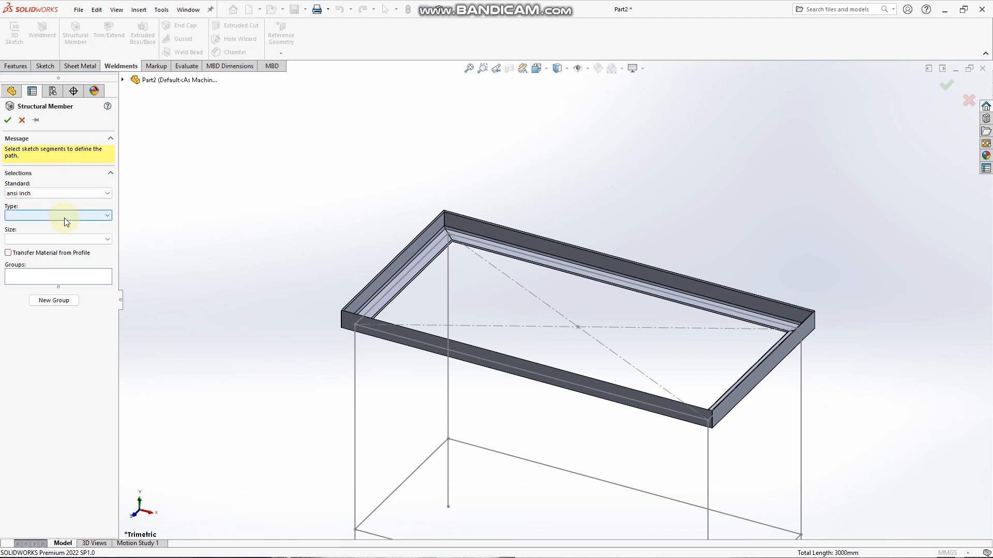
pyautogui.click(65, 216)
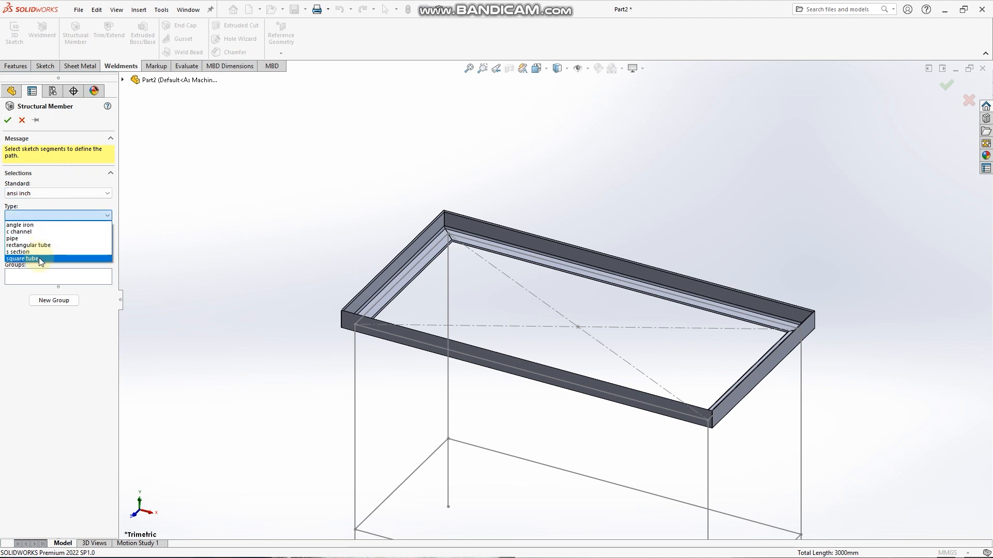
pyautogui.click(39, 258)
pyautogui.click(65, 240)
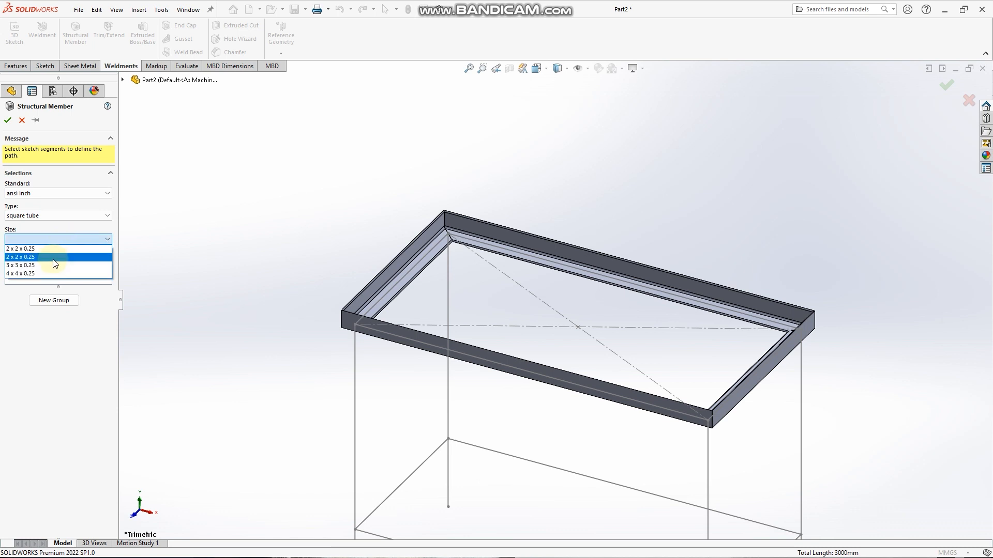
pyautogui.click(54, 259)
pyautogui.click(51, 276)
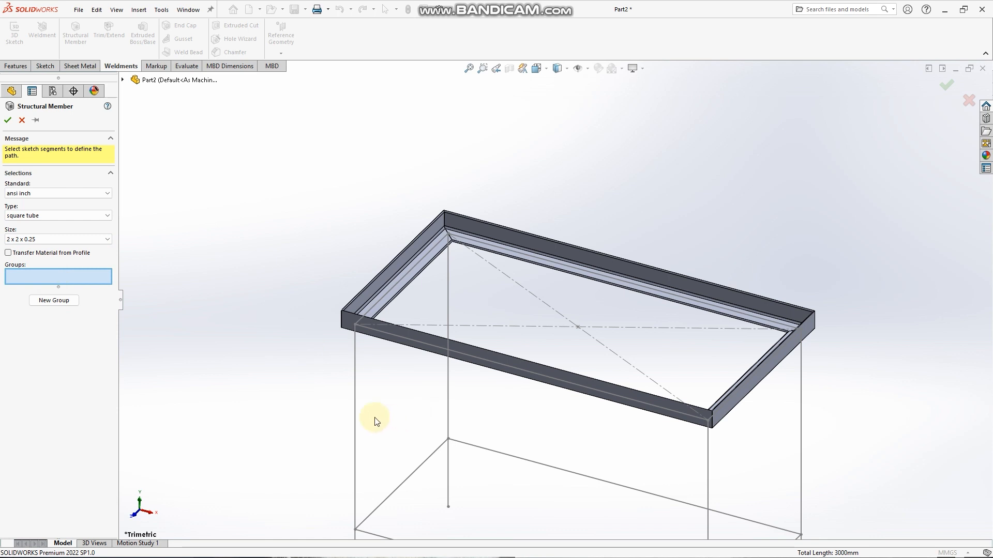
# Create the four table legs by applying the square tube to the four vertical sketch lines
pyautogui.click(355, 408)
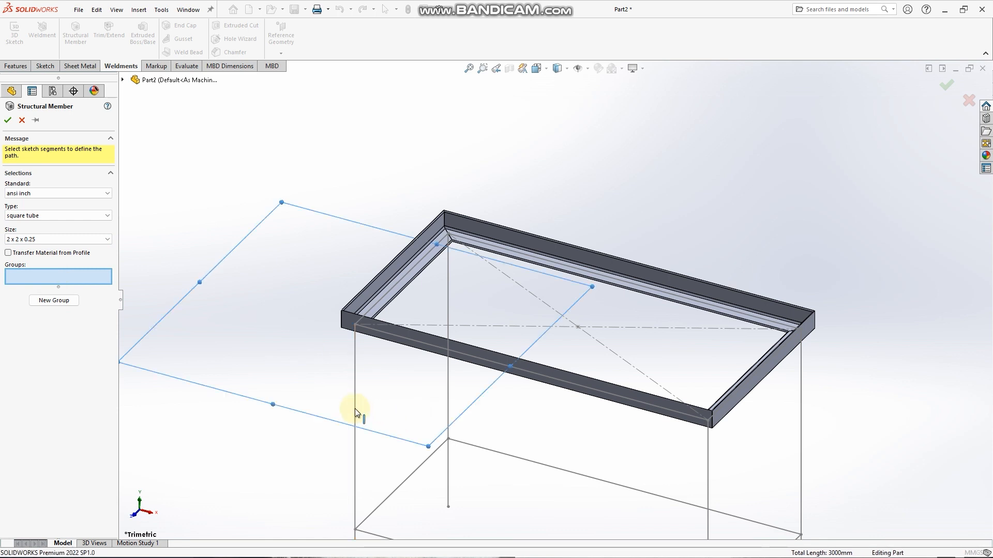
pyautogui.click(450, 312)
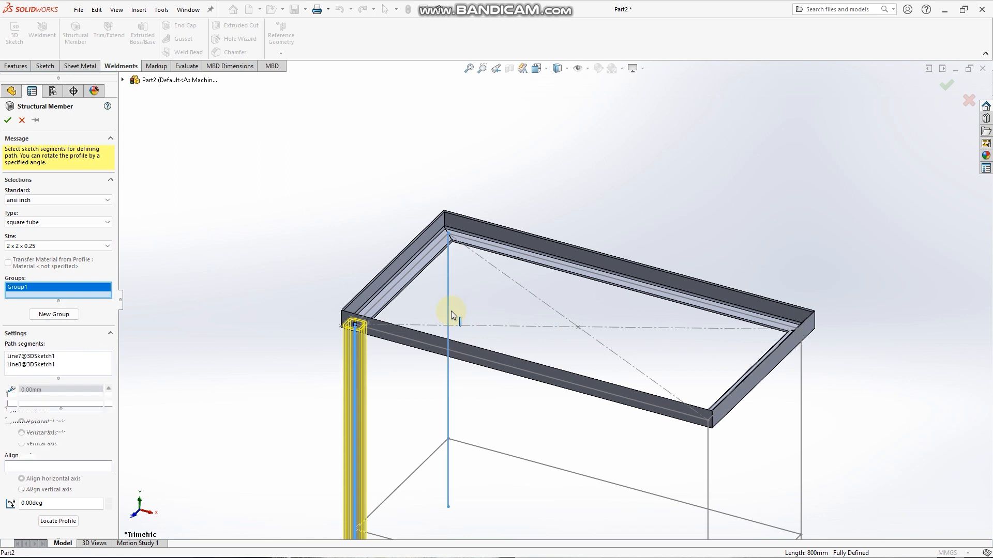
pyautogui.click(709, 461)
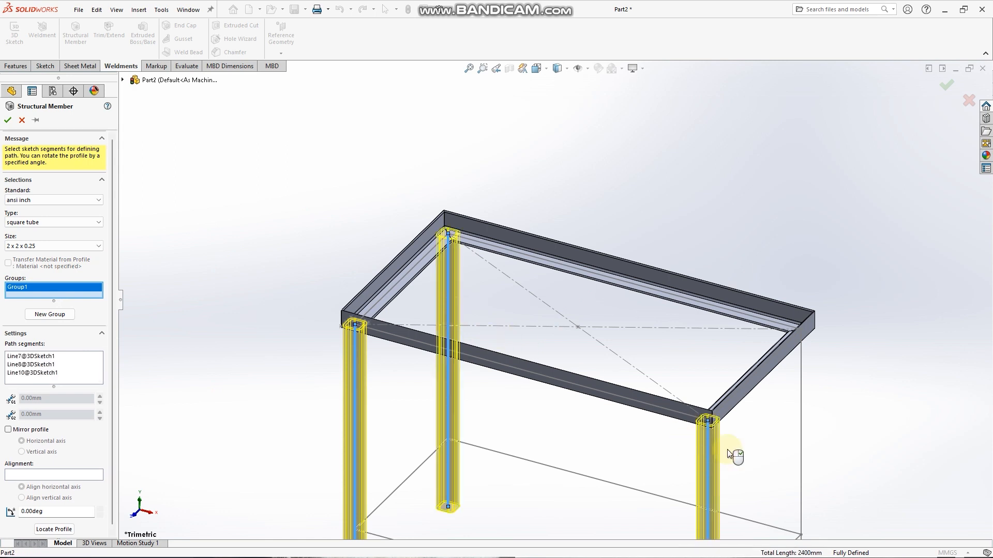
pyautogui.click(801, 425)
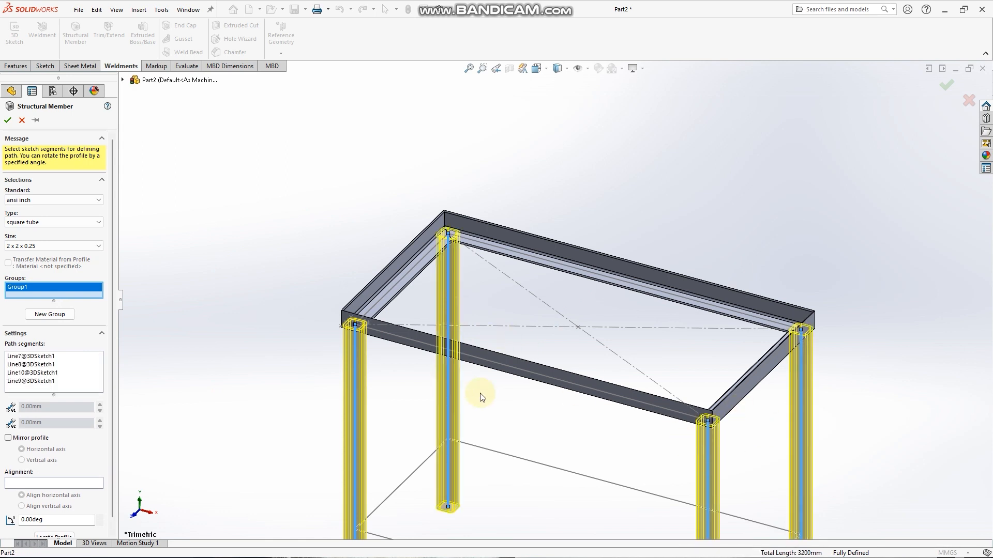
pyautogui.scroll(-1, 79, 454)
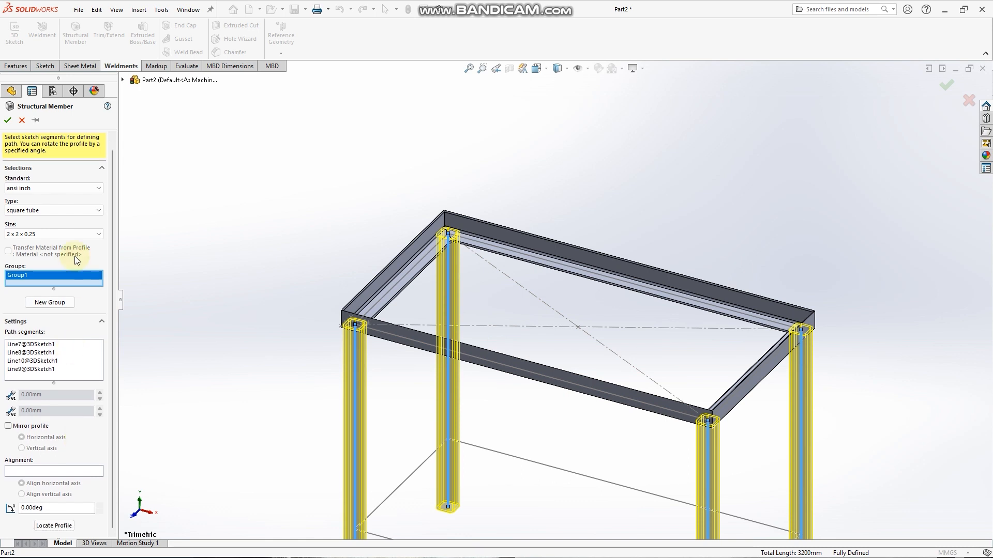
pyautogui.click(8, 120)
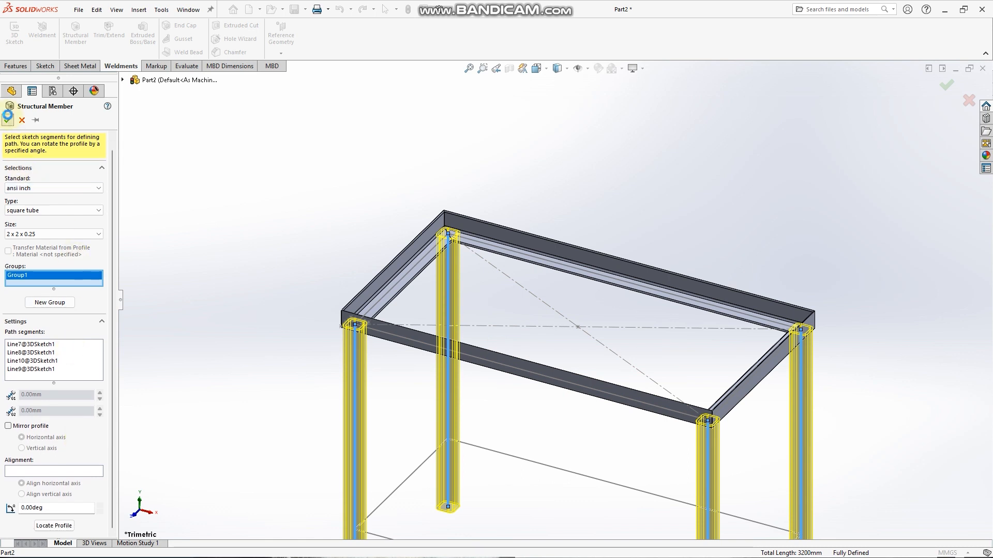
pyautogui.press('f')
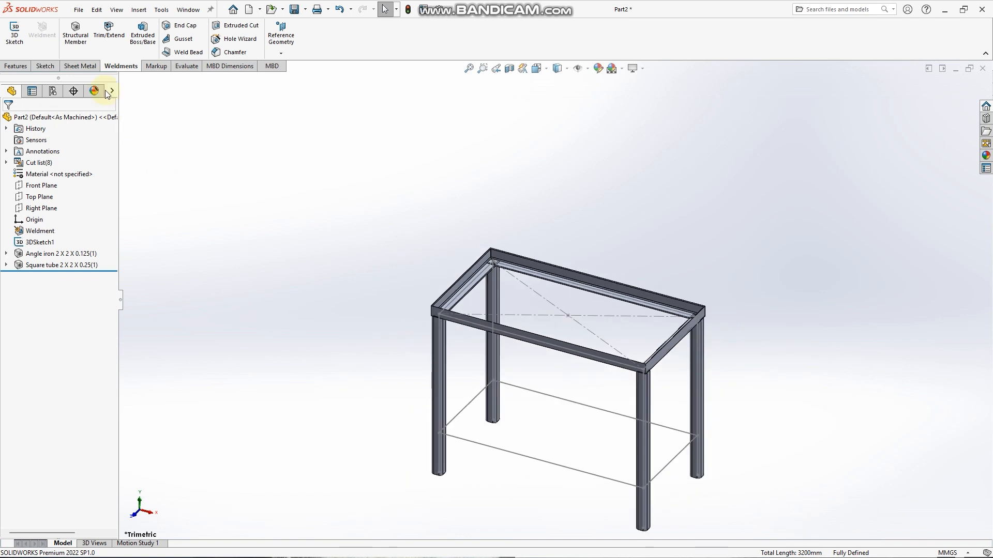
# Set up a new ansi inch pipe structural member, size 1.5 sch 40
pyautogui.click(75, 37)
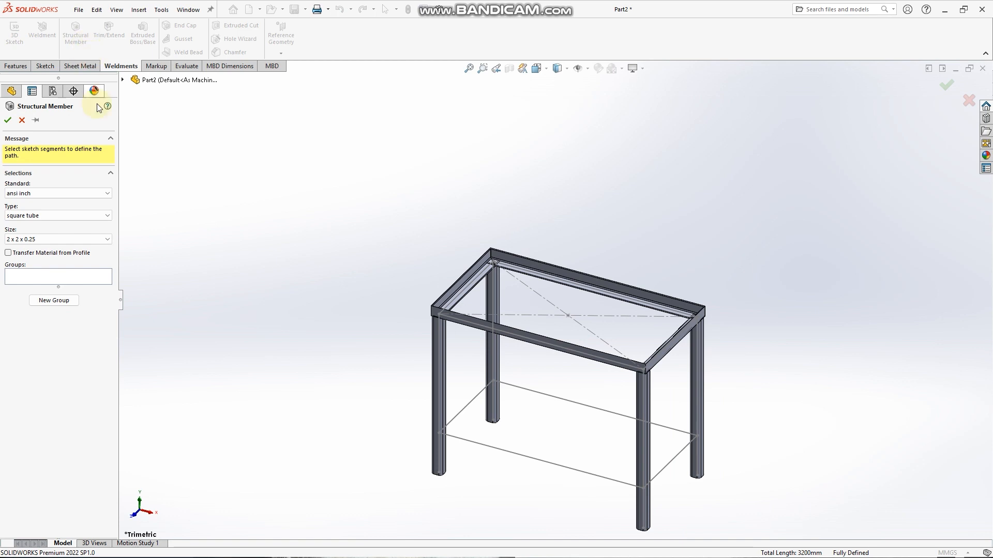
pyautogui.click(86, 193)
pyautogui.click(58, 206)
pyautogui.click(54, 219)
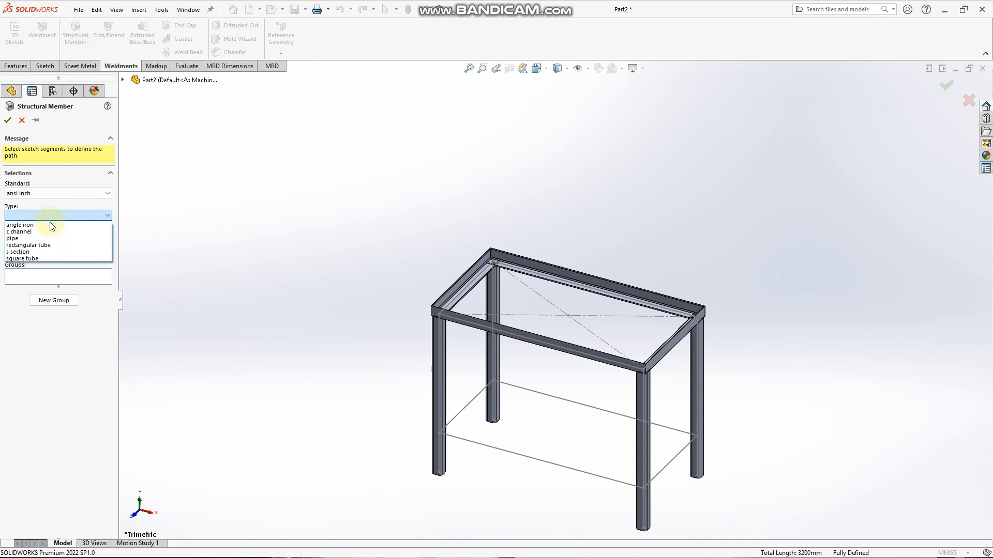
pyautogui.click(36, 239)
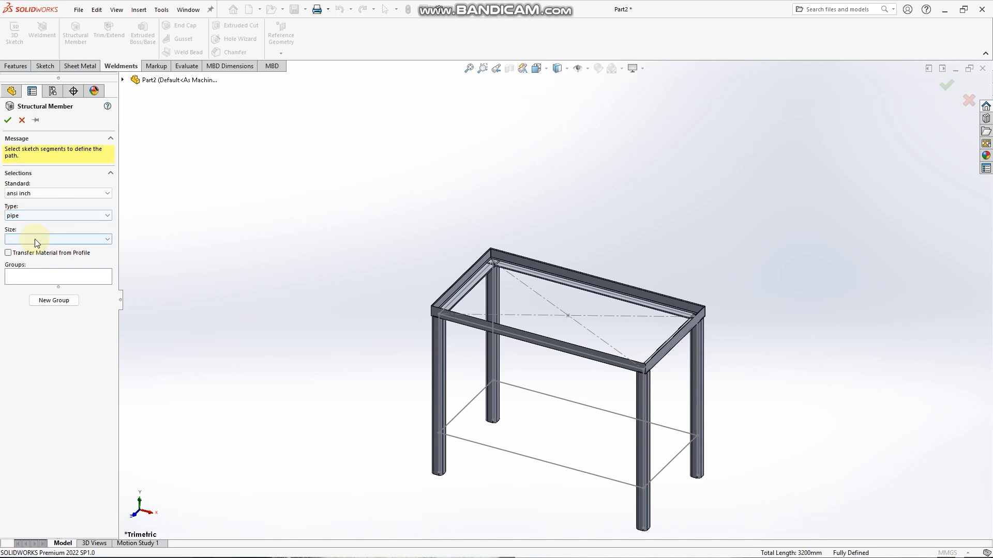
pyautogui.click(35, 239)
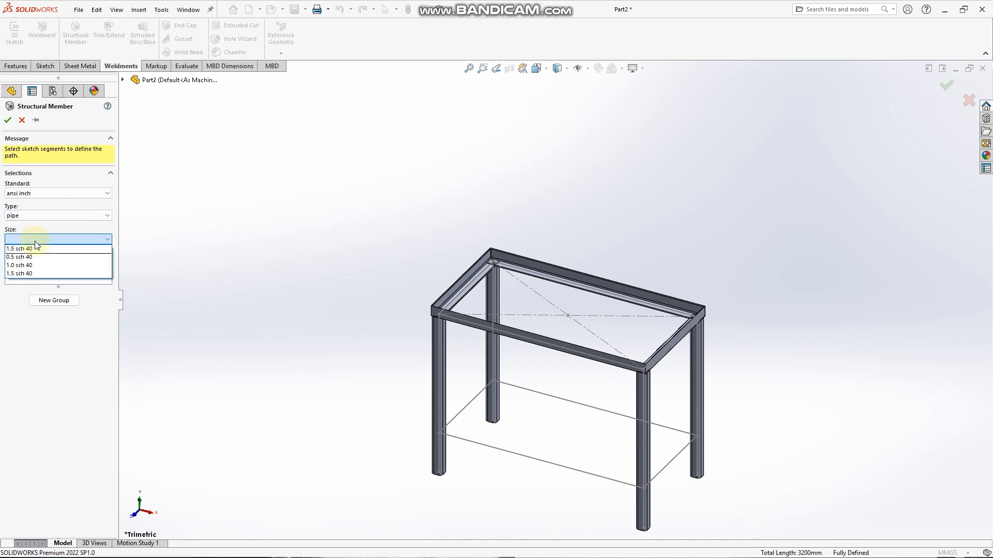
pyautogui.click(35, 273)
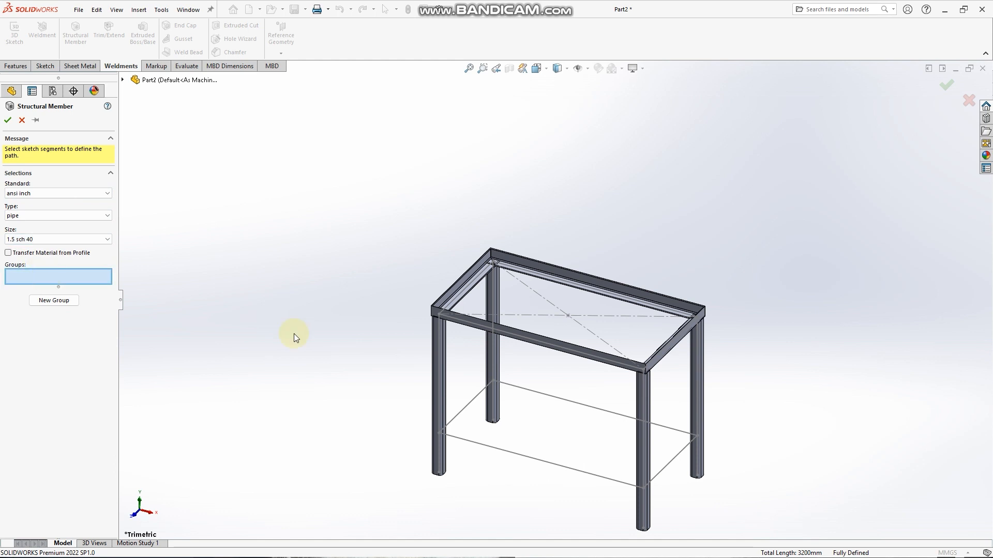
# Create the lower rails by applying the pipe to all four edges of the lower sketch rectangle
pyautogui.click(468, 410)
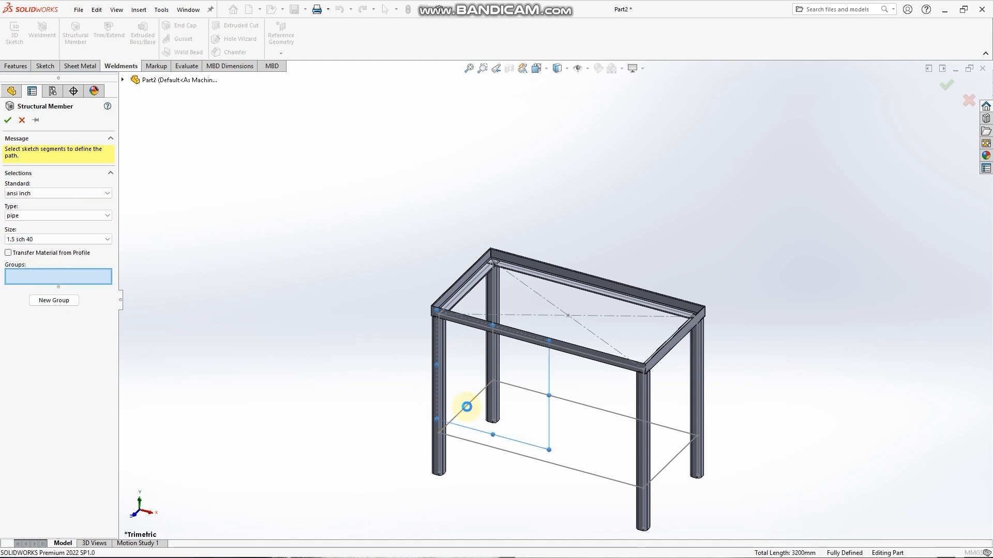
pyautogui.click(539, 459)
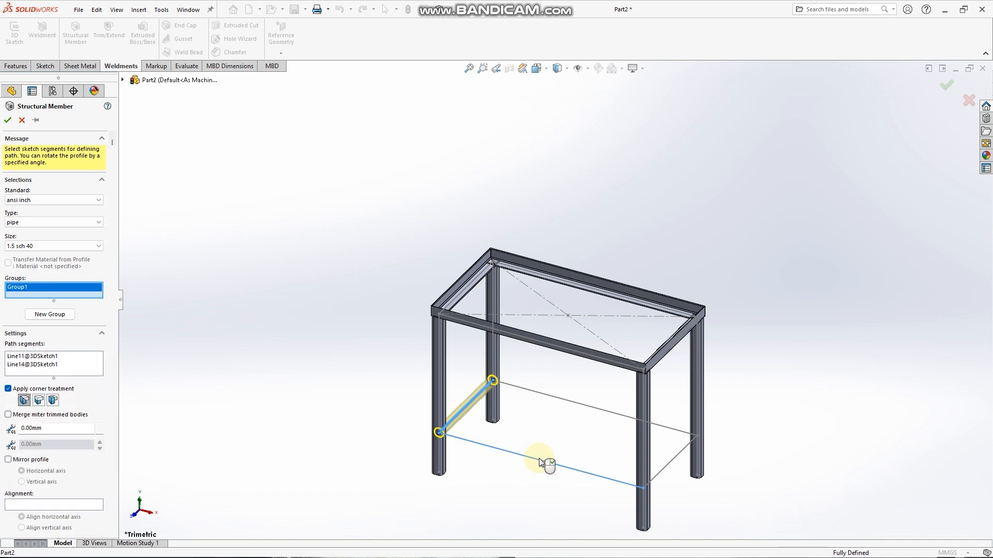
pyautogui.click(670, 467)
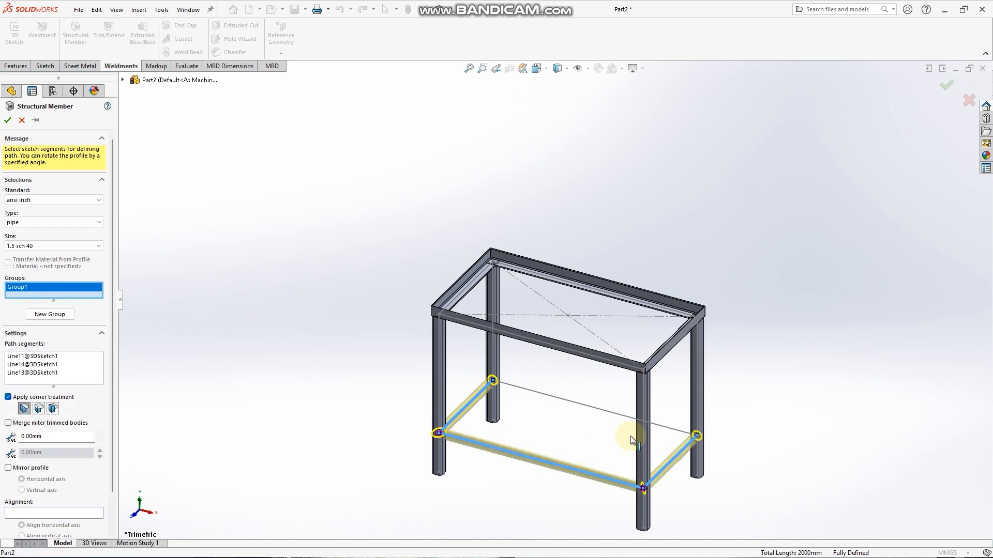
pyautogui.click(590, 409)
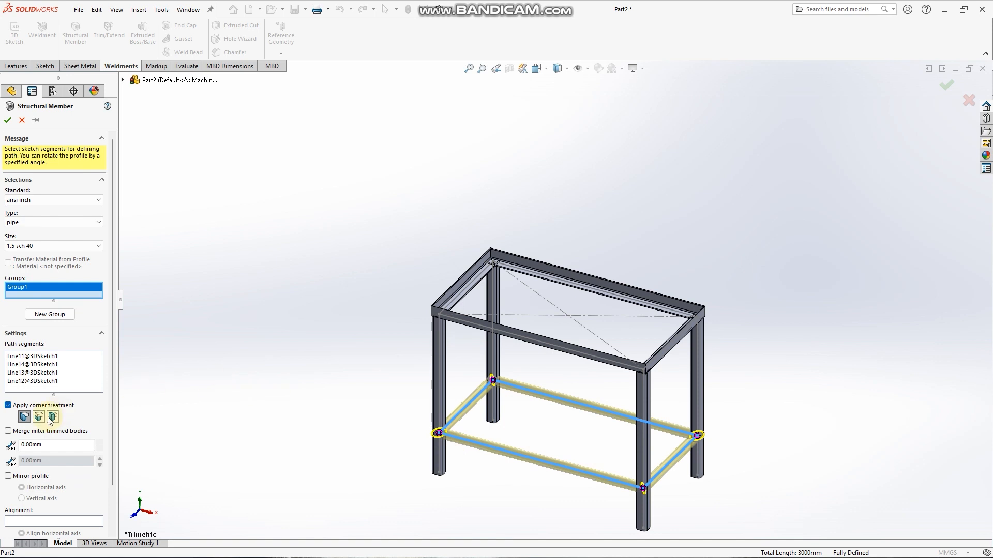
pyautogui.scroll(-3, 113, 383)
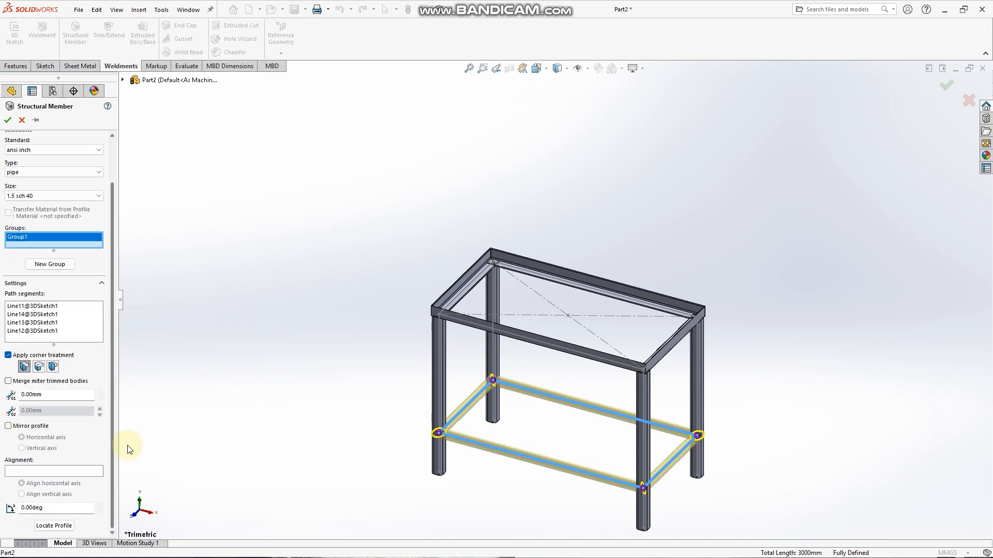
pyautogui.click(8, 122)
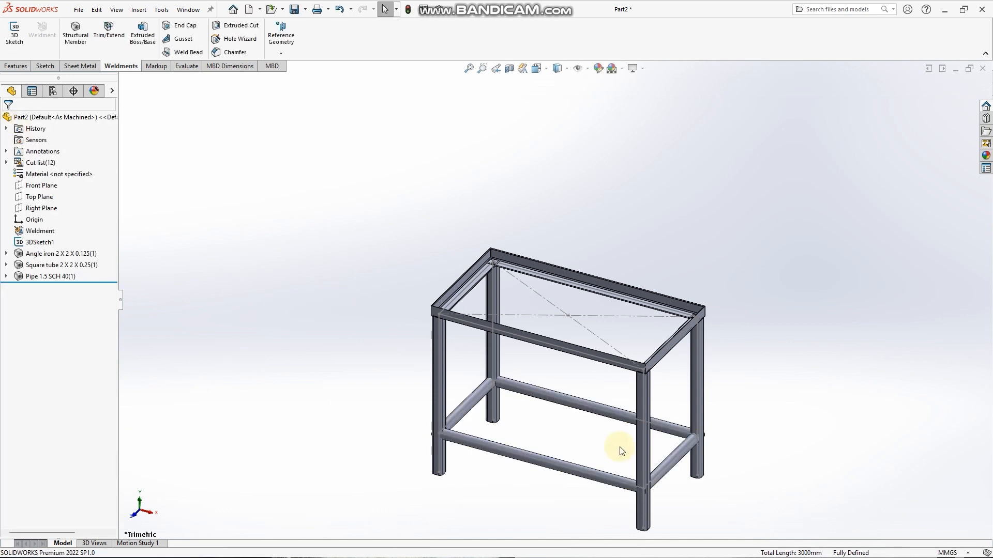
# Start a Trim/Extend operation with the four lower pipe rails as the bodies to be trimmed
pyautogui.scroll(-8, 594, 429)
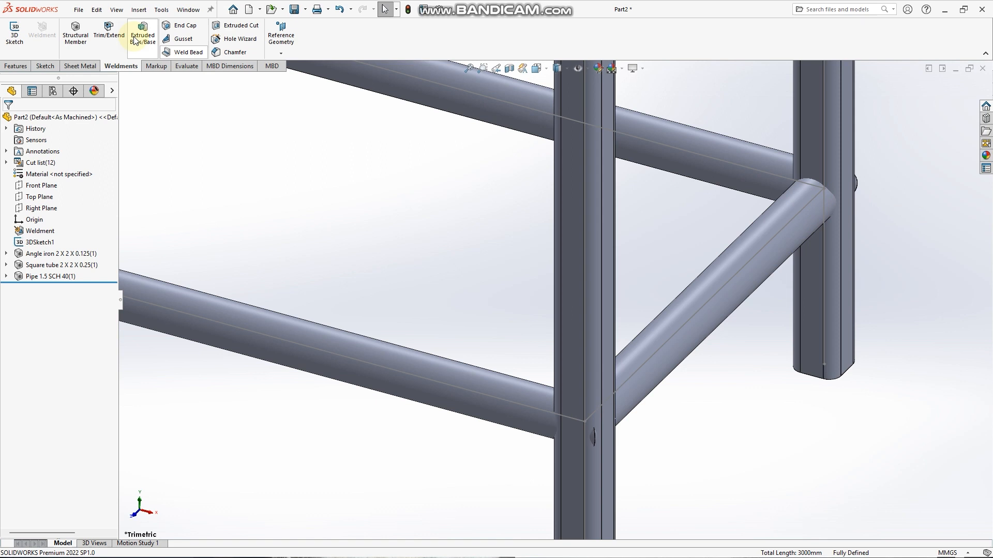
pyautogui.click(114, 35)
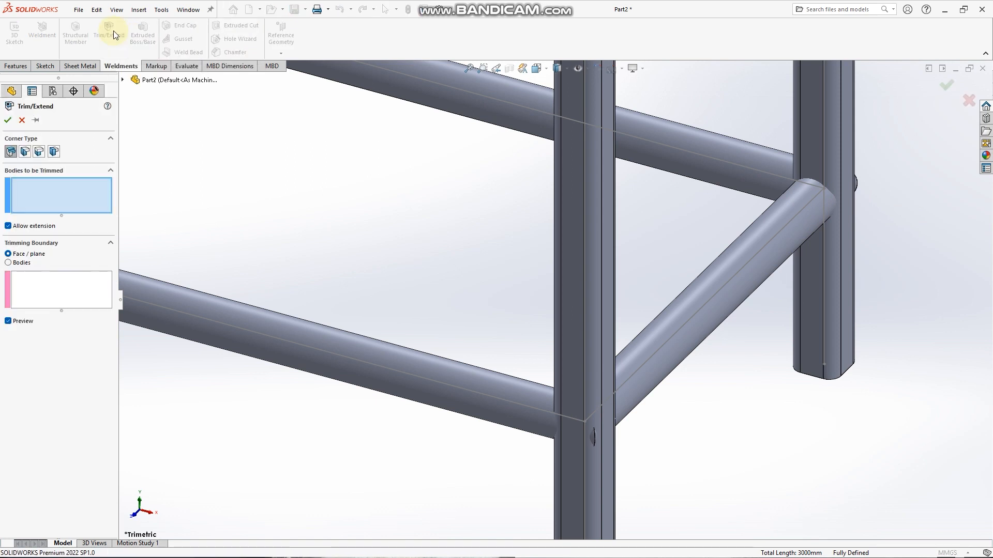
pyautogui.scroll(3, 271, 183)
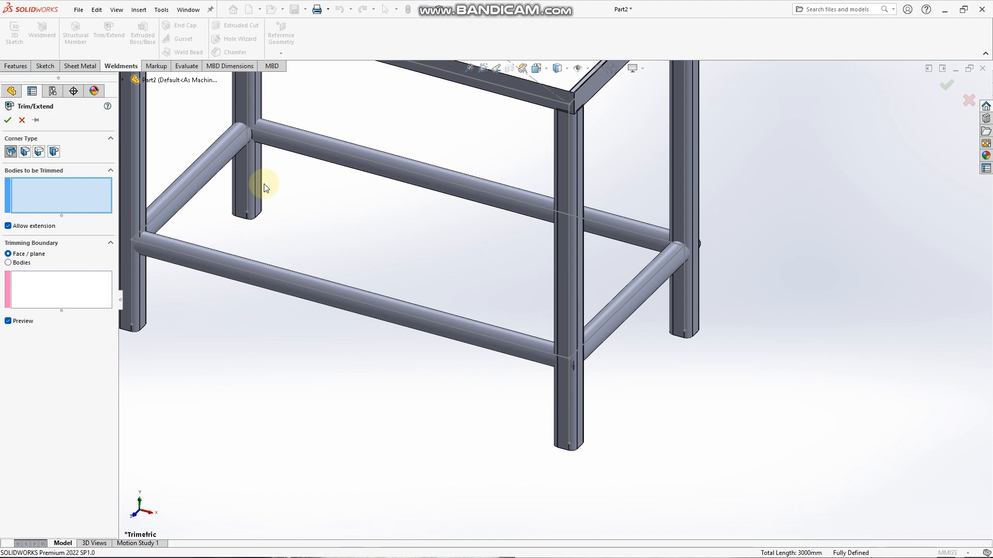
pyautogui.click(205, 166)
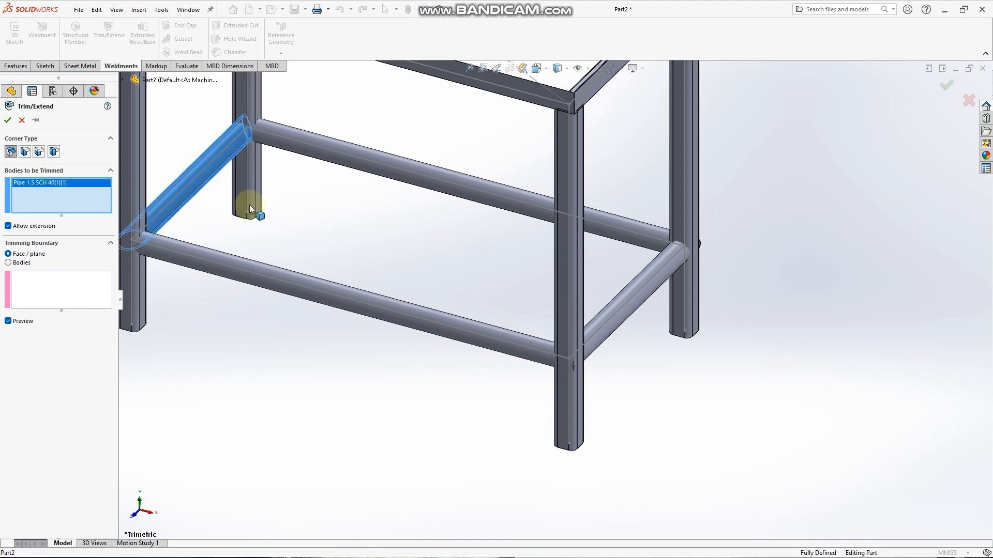
pyautogui.click(330, 286)
pyautogui.click(657, 280)
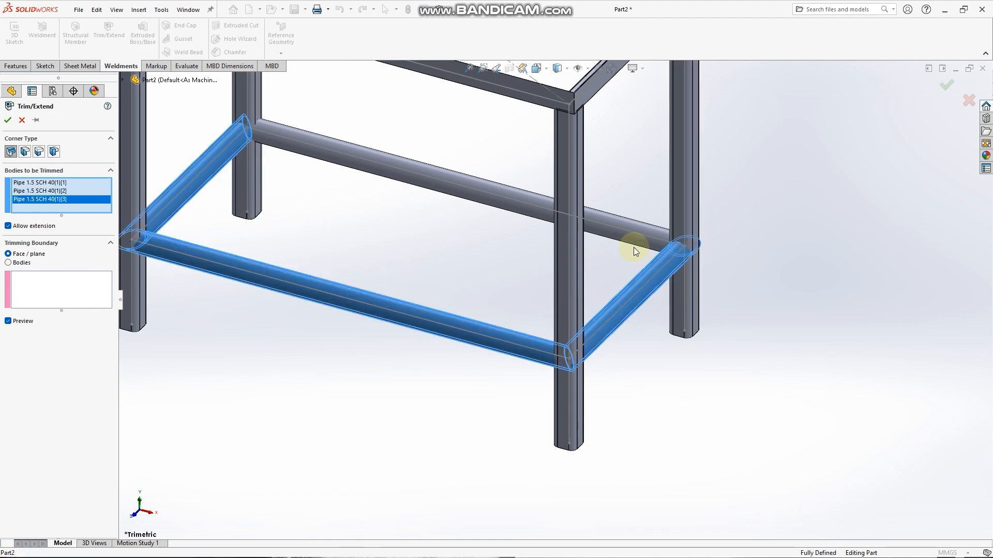
pyautogui.click(631, 228)
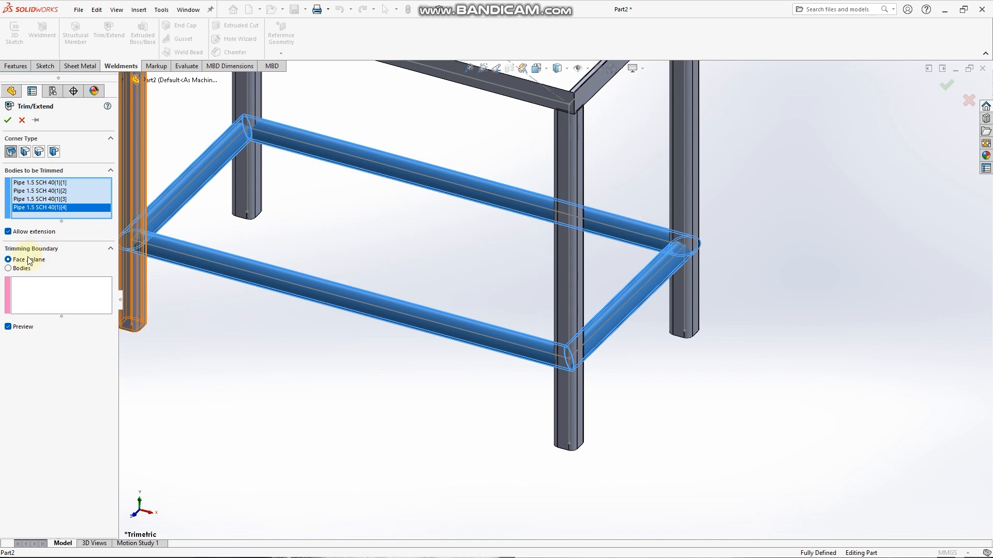
# Set the trimming boundary to bodies and choose the four square tube legs as the boundary
pyautogui.click(9, 269)
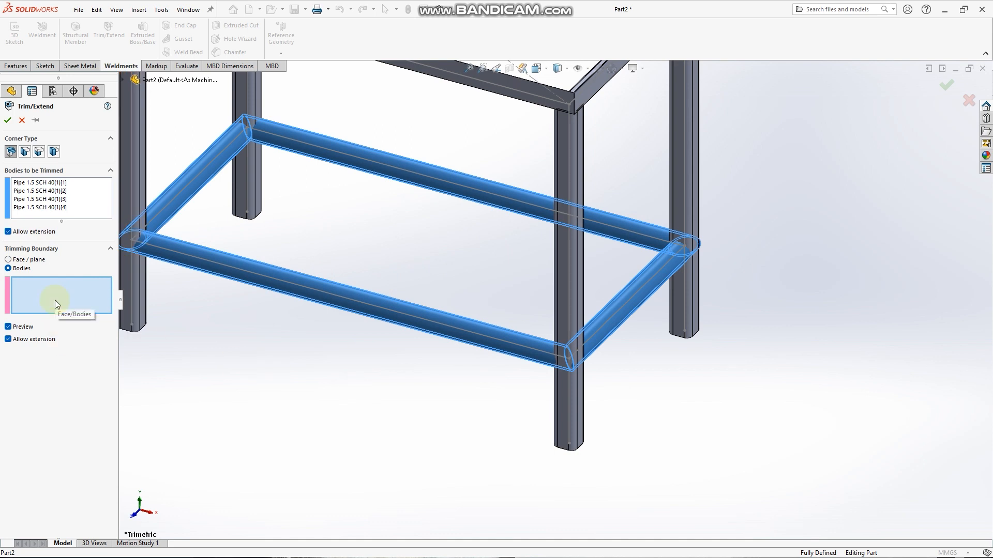
pyautogui.click(133, 166)
pyautogui.click(243, 98)
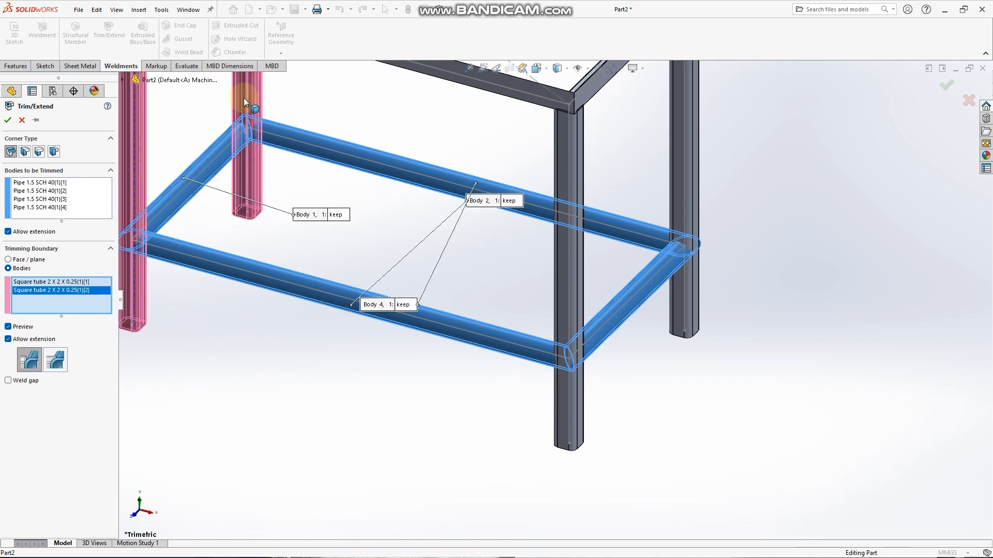
pyautogui.click(568, 279)
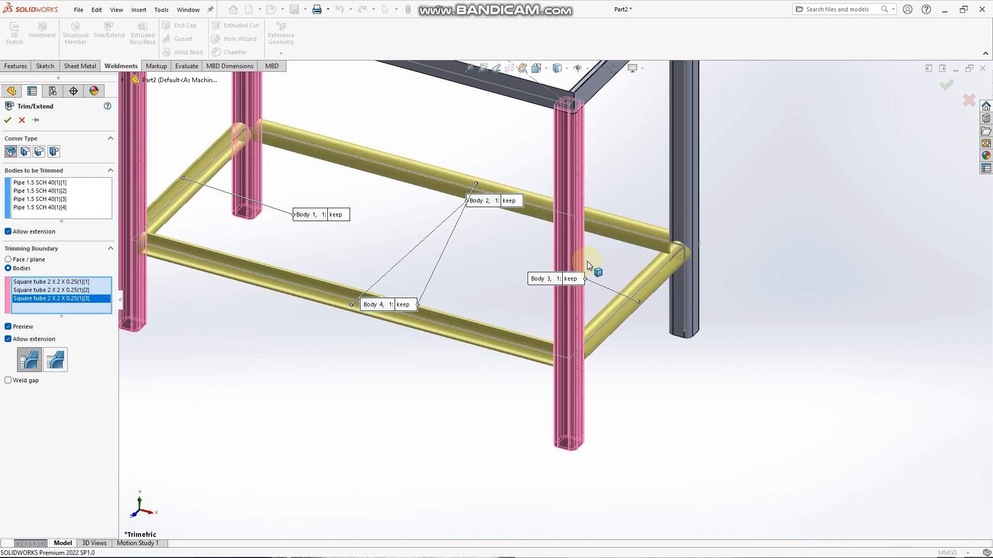
pyautogui.click(678, 181)
pyautogui.scroll(-5, 678, 181)
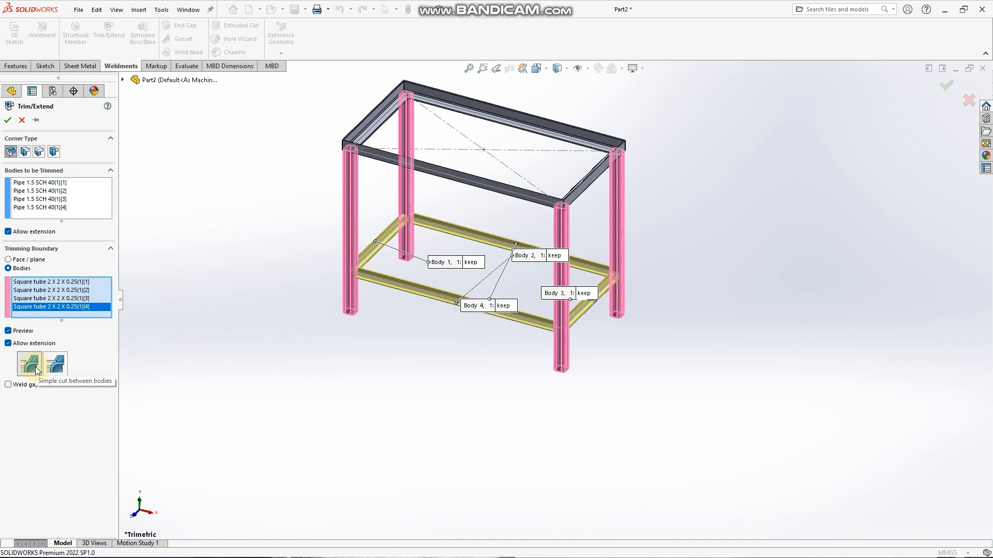
# Apply the trim of the four lower pipe rails against the square tube legs
pyautogui.click(13, 122)
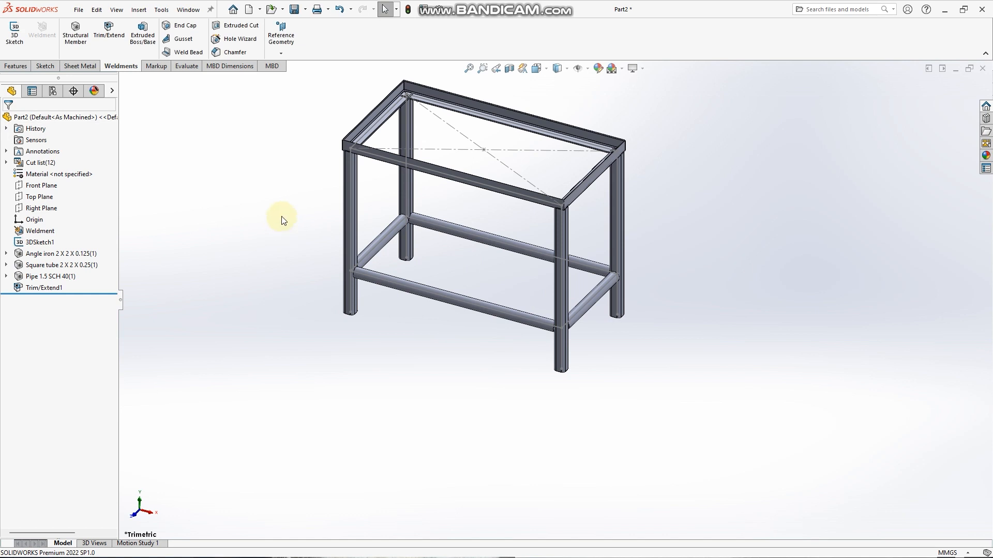
# Start a sketch on the horizontal inner face of the angle iron along the short side of the top frame
pyautogui.scroll(-10, 385, 125)
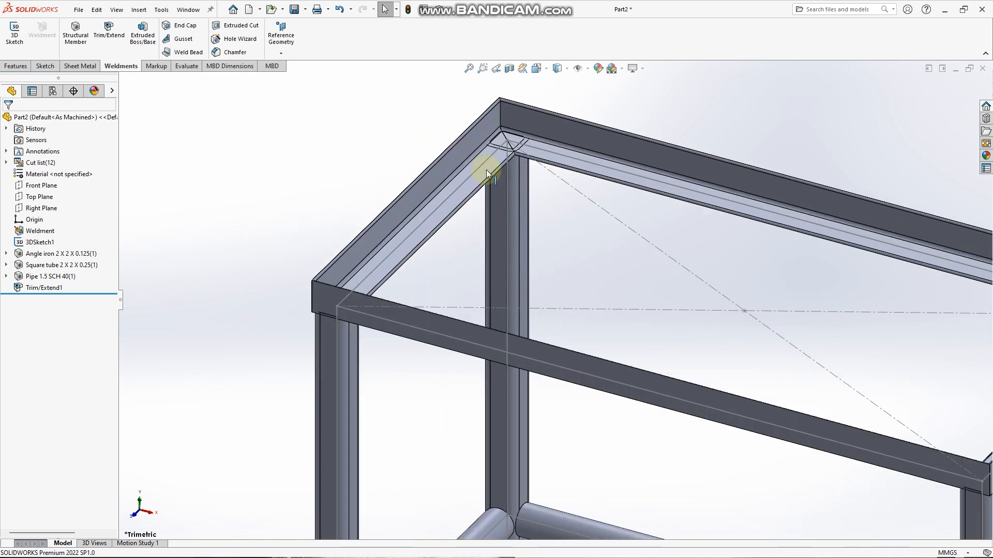
pyautogui.click(486, 196)
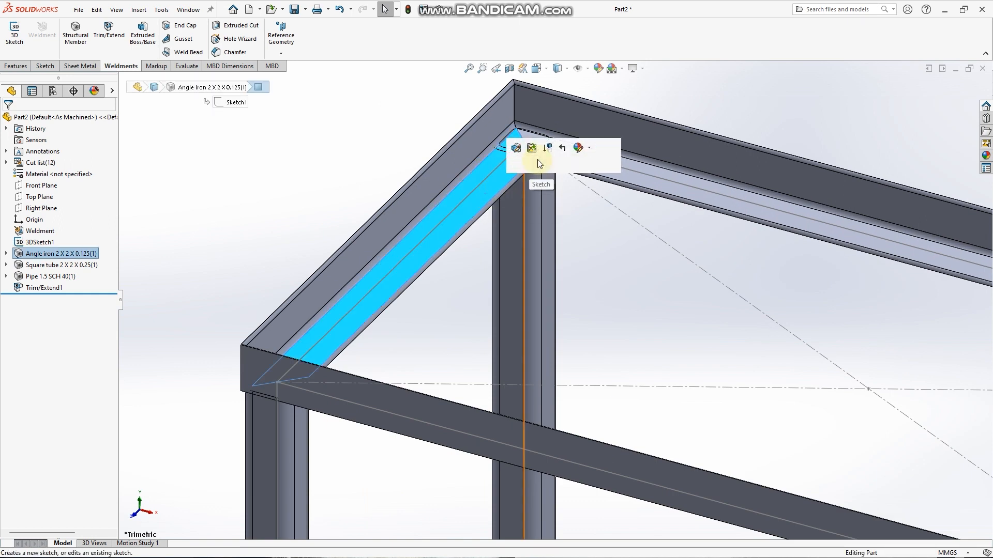
pyautogui.click(538, 161)
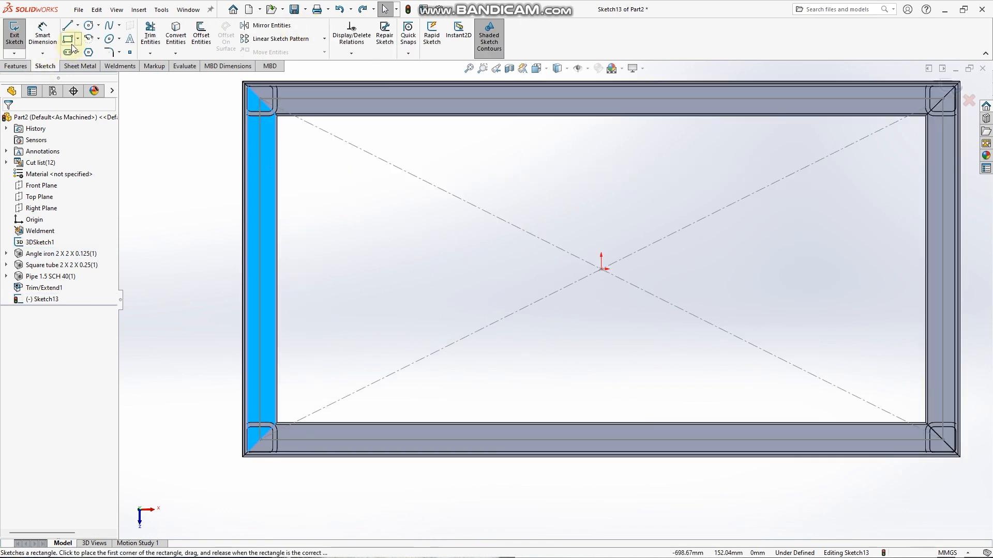
pyautogui.click(68, 40)
pyautogui.scroll(-1, 260, 93)
pyautogui.scroll(-3, 260, 94)
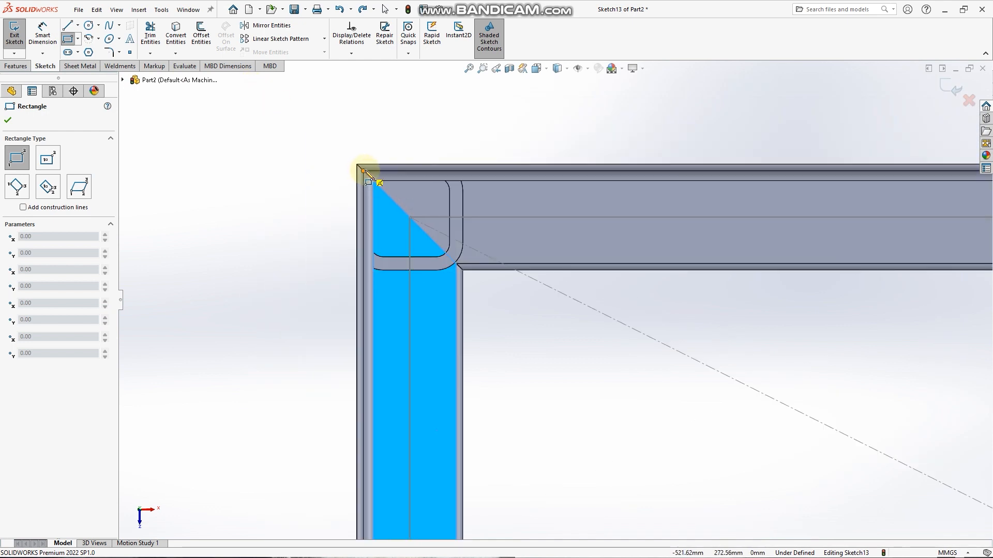
pyautogui.click(364, 170)
pyautogui.scroll(2, 799, 423)
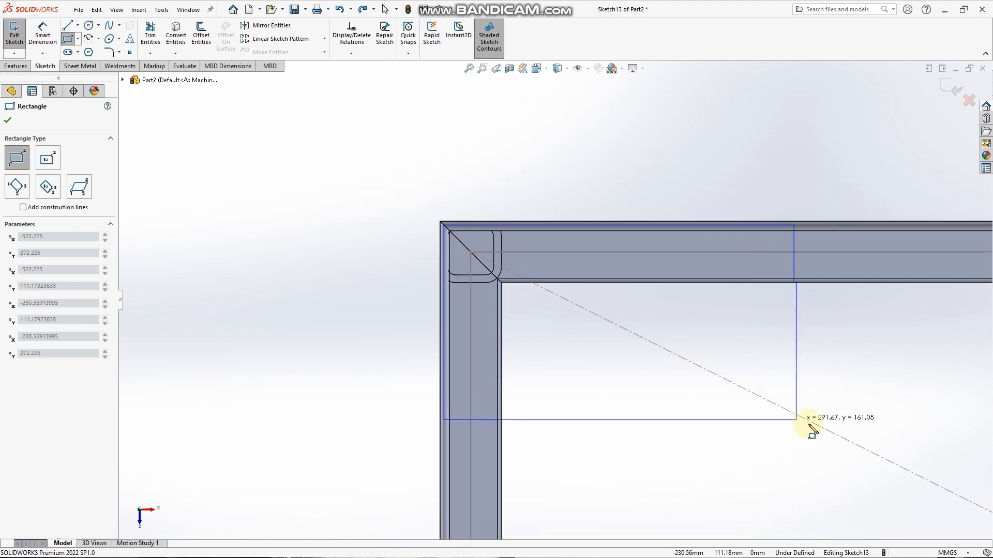
pyautogui.scroll(5, 809, 427)
pyautogui.scroll(-2, 822, 435)
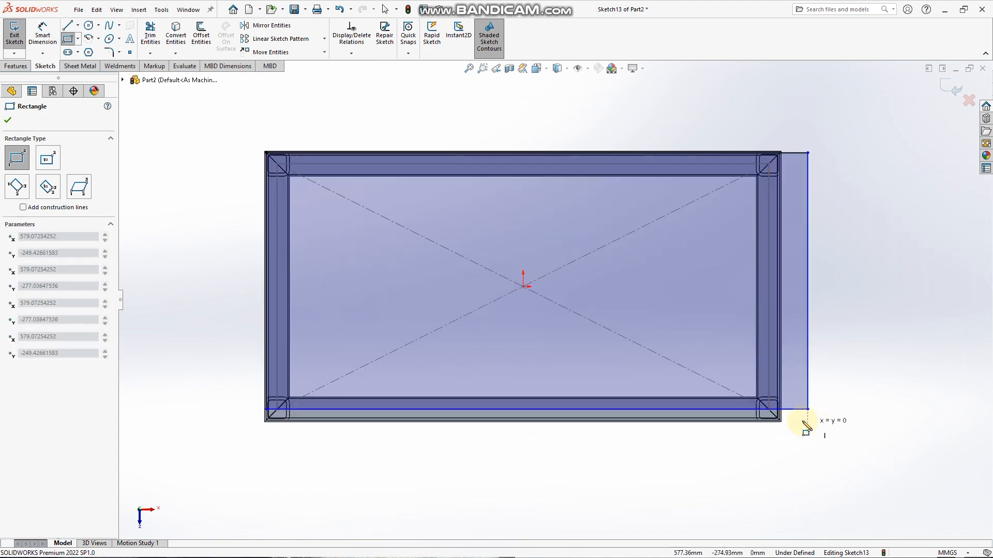
pyautogui.click(831, 440)
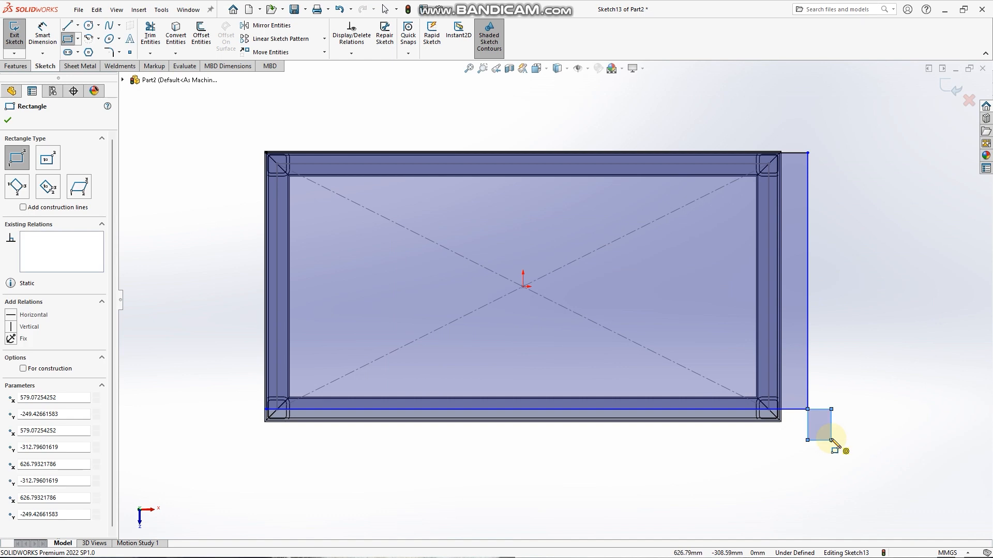
pyautogui.press('Escape')
pyautogui.hotkey('ctrl', 'z')
pyautogui.hotkey('ctrl', 'z')
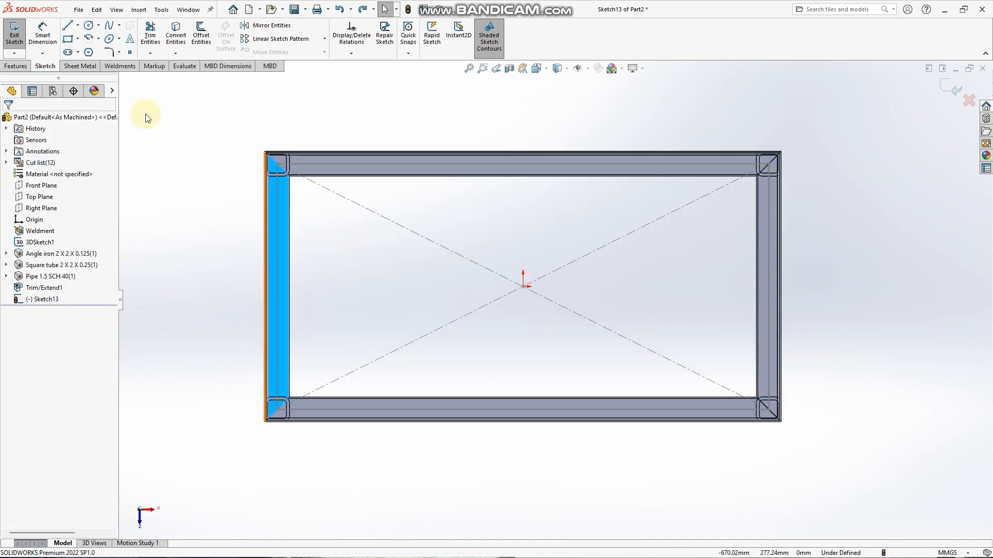
# Sketch a corner rectangle of about 1044 by 544 mm between opposite inside corners of the angle iron frame
pyautogui.click(68, 39)
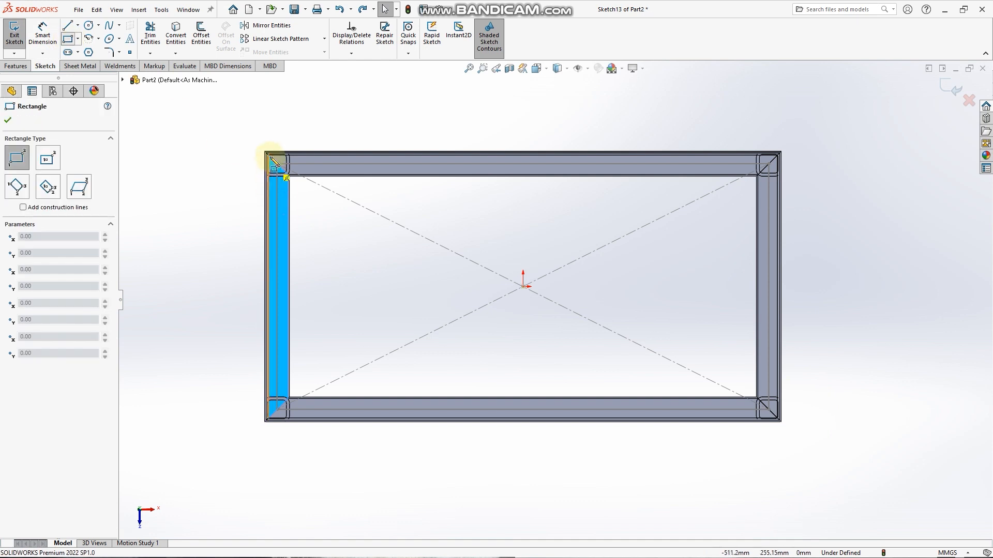
pyautogui.scroll(-4, 273, 163)
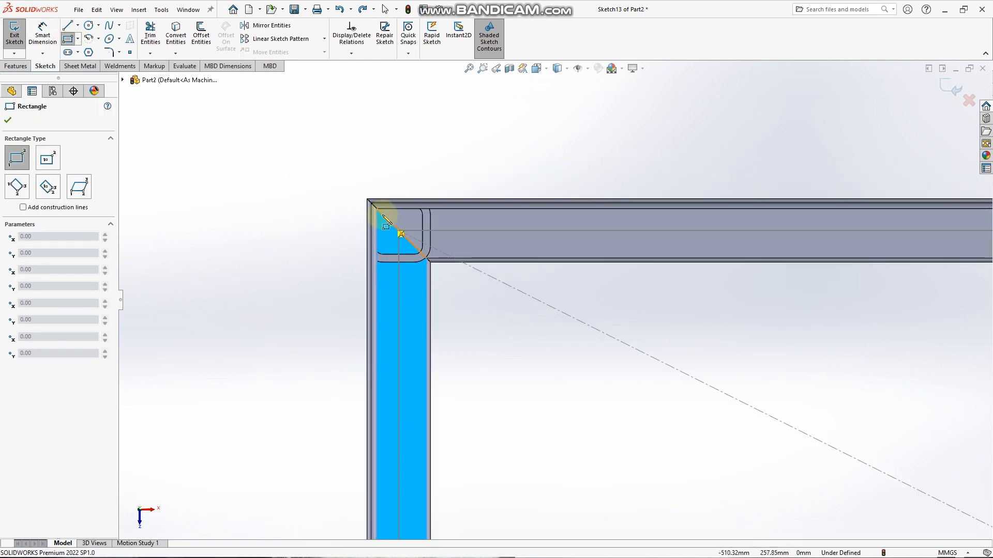
pyautogui.click(373, 203)
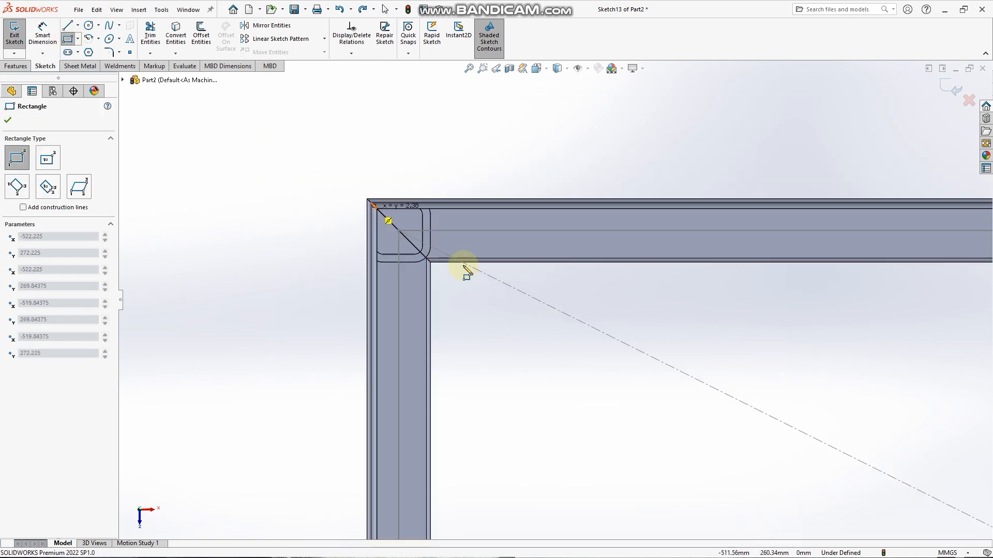
pyautogui.scroll(2, 925, 505)
pyautogui.scroll(2, 880, 478)
pyautogui.scroll(-4, 882, 467)
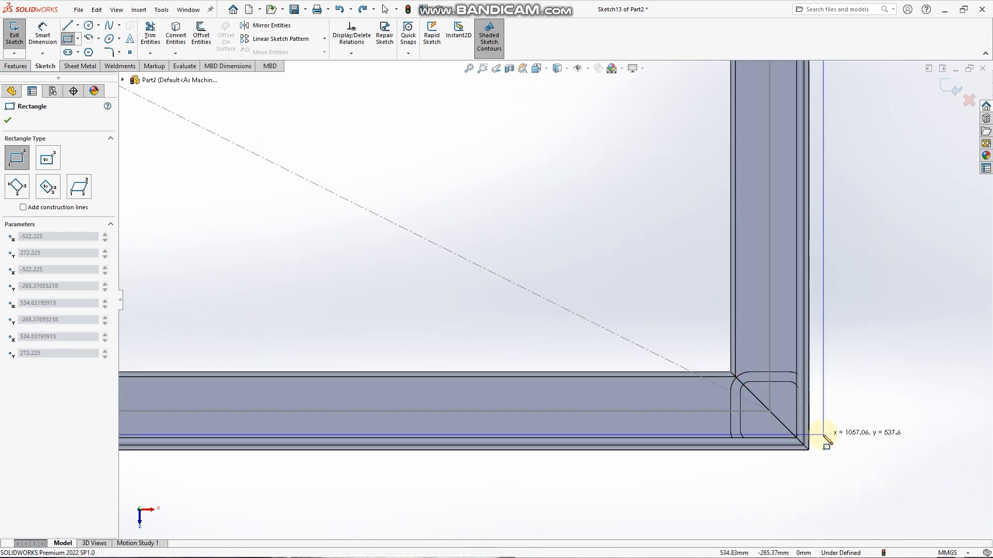
pyautogui.scroll(-3, 807, 435)
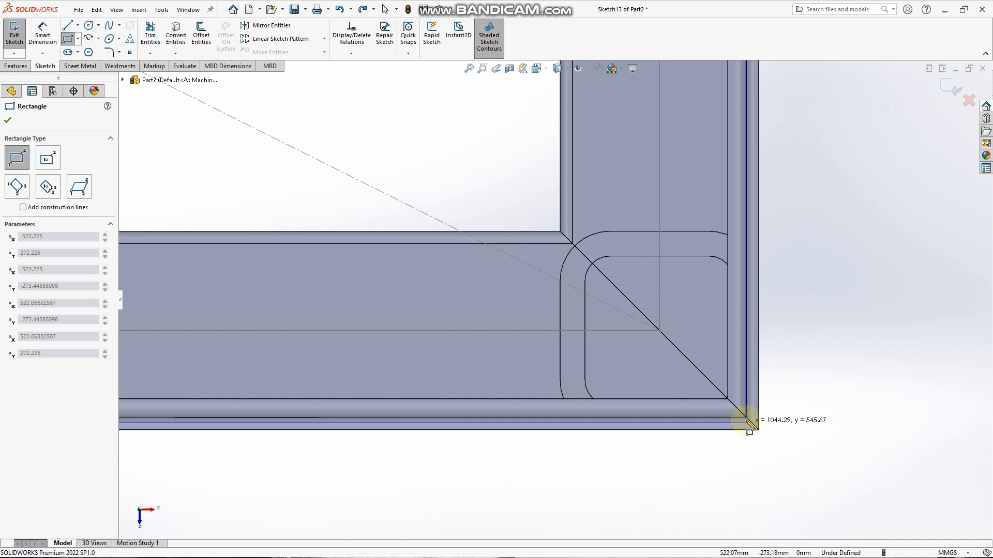
pyautogui.click(746, 418)
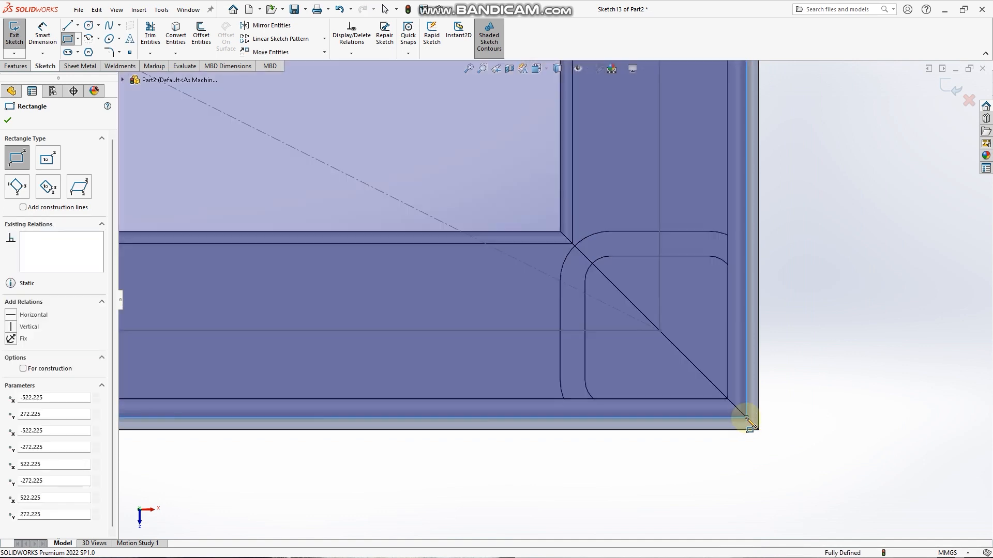
pyautogui.scroll(-2, 377, 264)
pyautogui.scroll(-3, 200, 173)
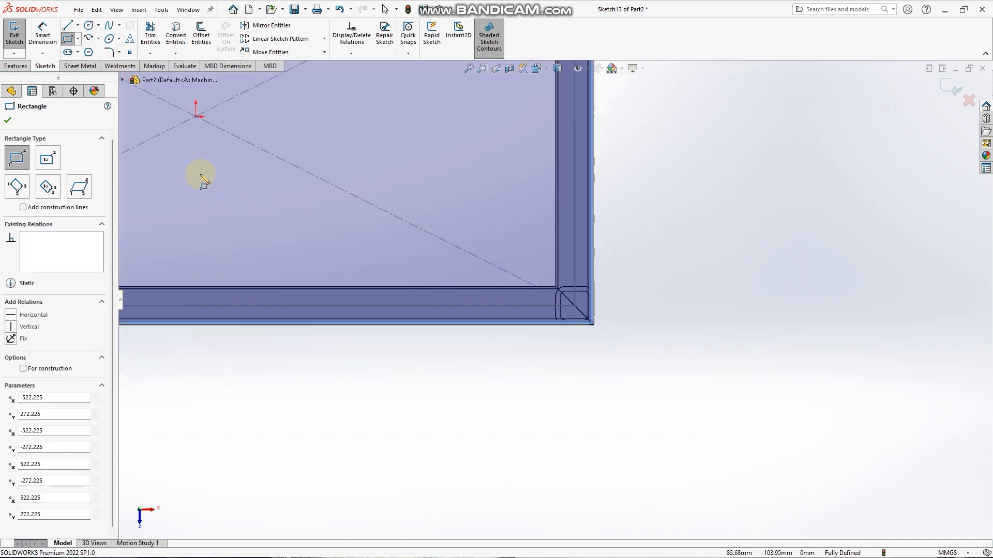
pyautogui.click(9, 119)
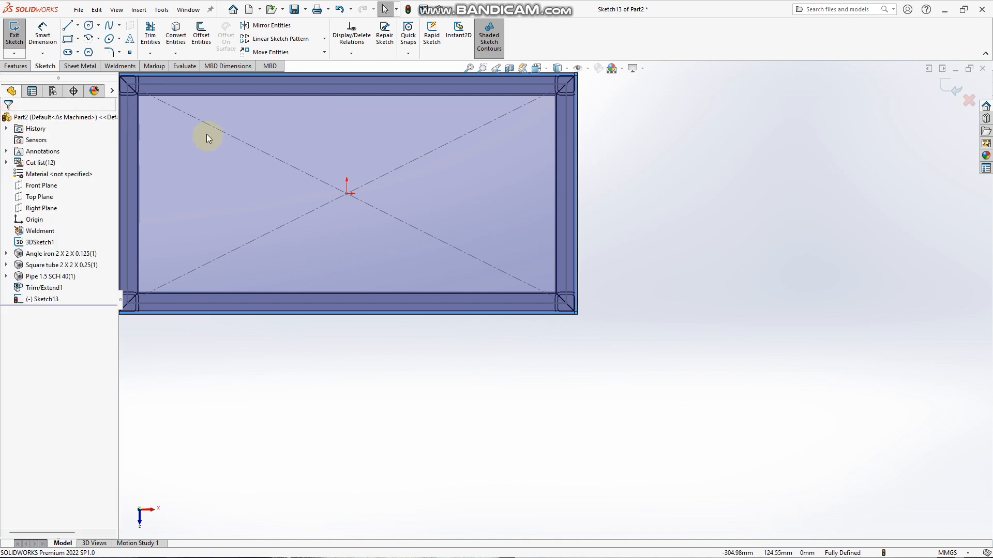
# Extrude the rectangle upward by a blind depth of 5 mm as a separate tabletop plate
pyautogui.click(16, 67)
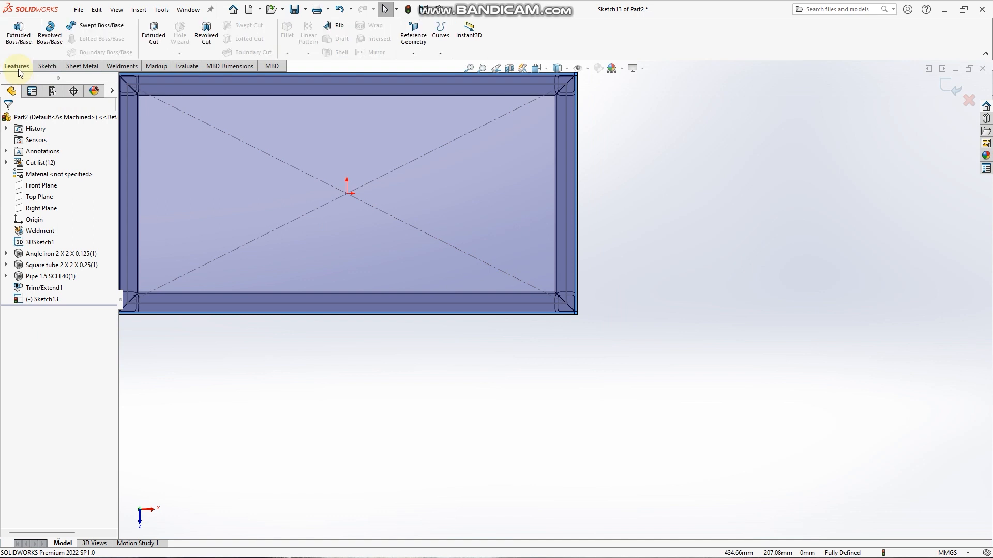
pyautogui.click(18, 30)
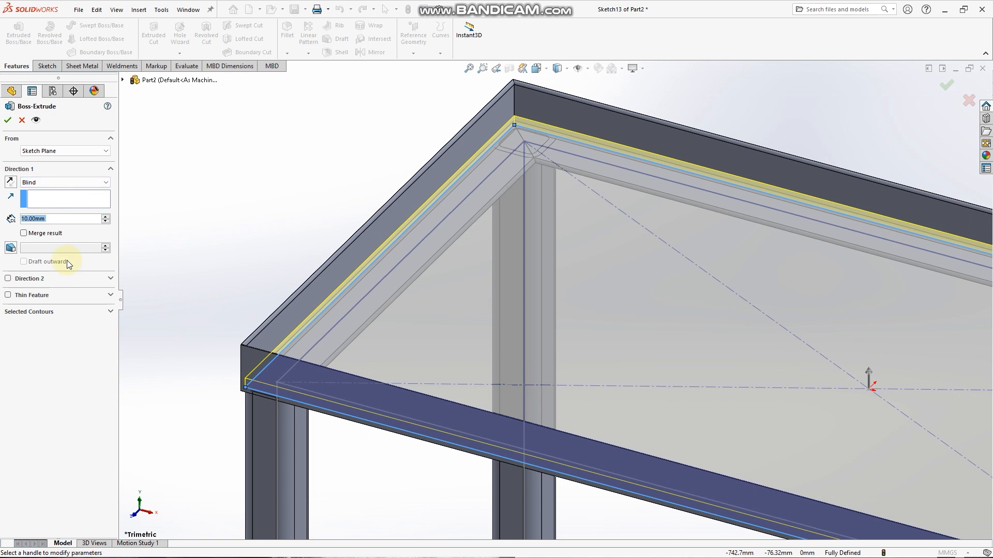
pyautogui.write('5MM')
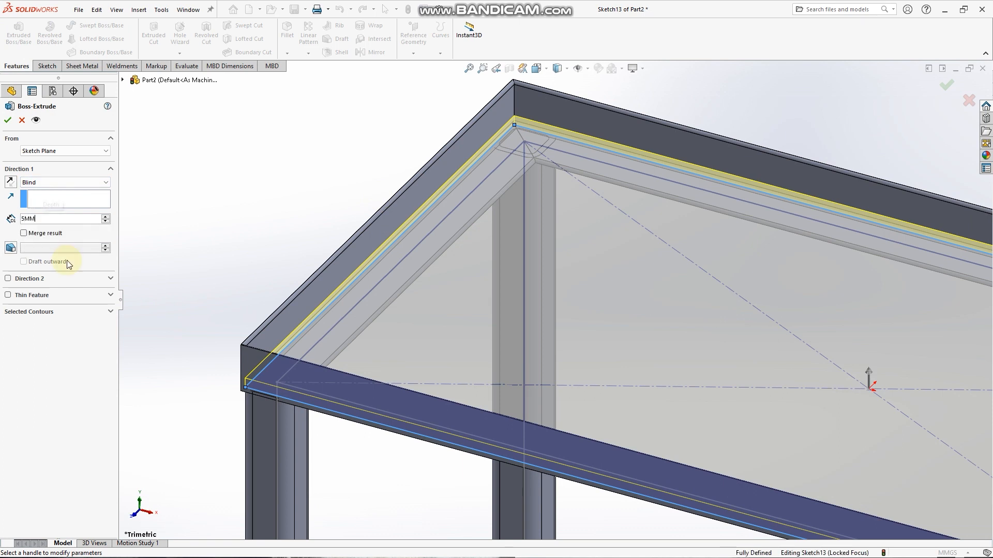
pyautogui.press('BackSpace')
pyautogui.press('BackSpace')
pyautogui.press('capslock')
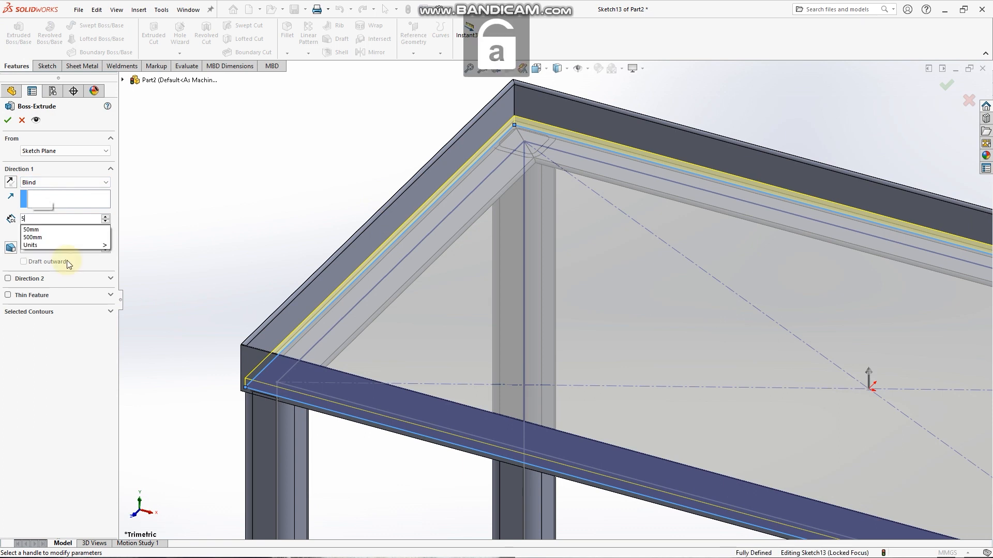
pyautogui.write('mm')
pyautogui.press('Return')
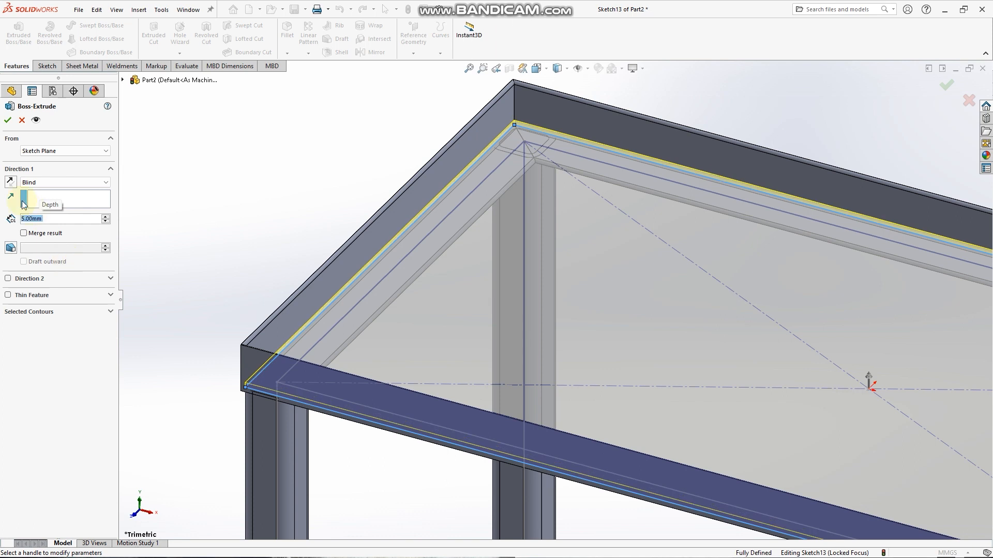
pyautogui.click(9, 120)
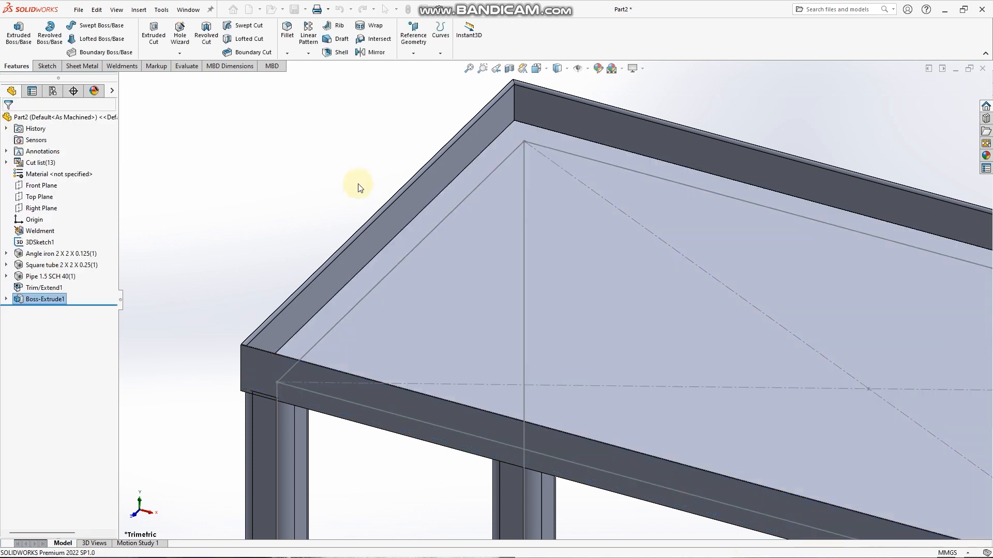
# Hide the 3D layout sketch of the table frame
pyautogui.scroll(4, 357, 176)
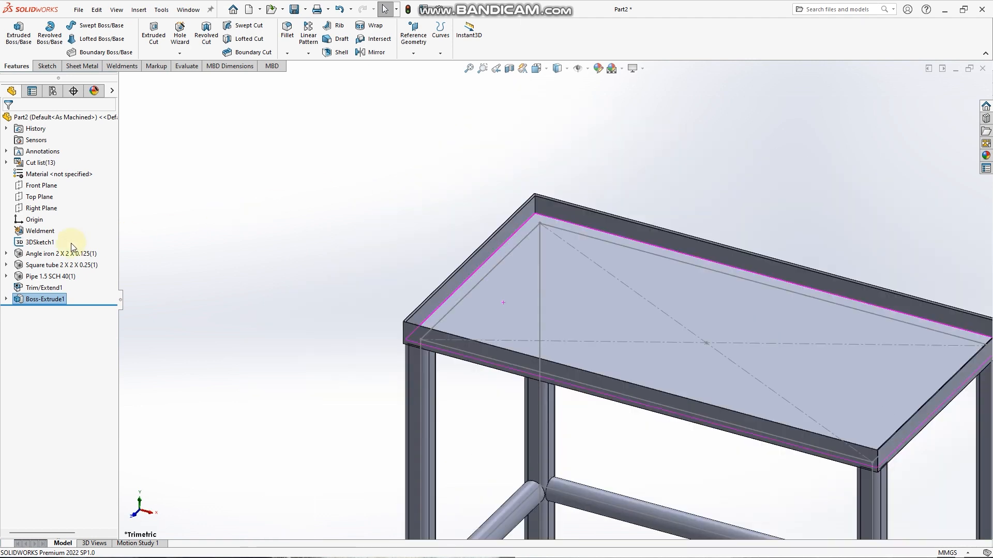
pyautogui.click(41, 242)
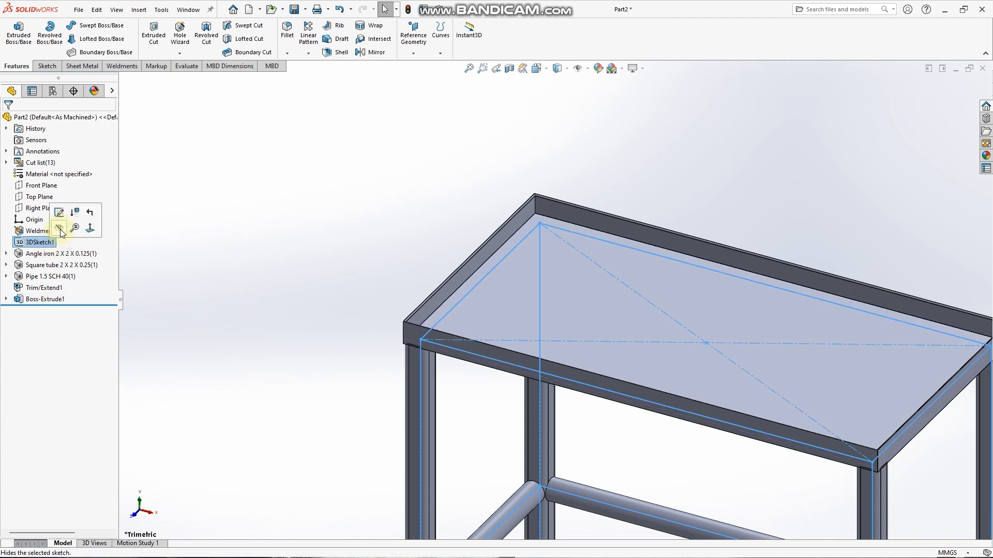
pyautogui.click(302, 262)
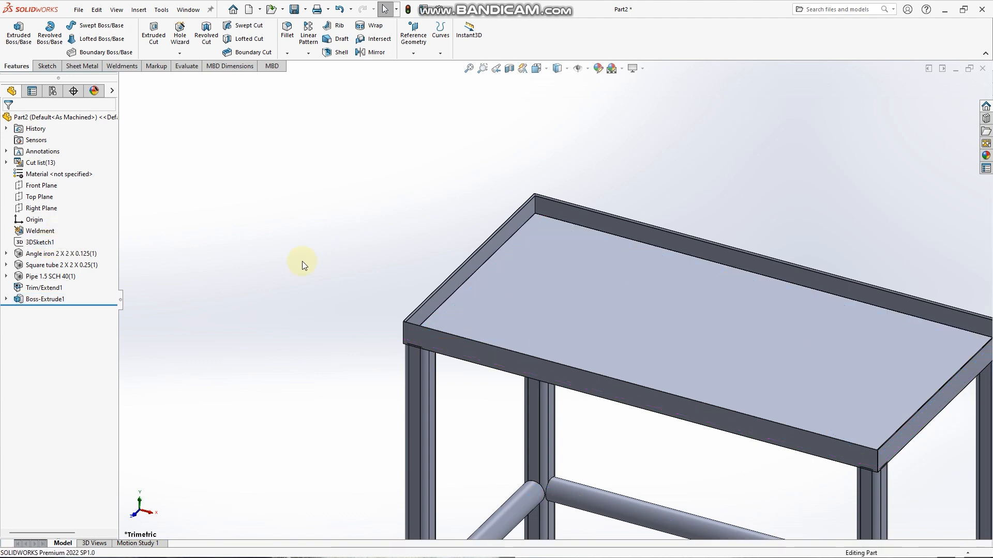
pyautogui.scroll(4, 402, 308)
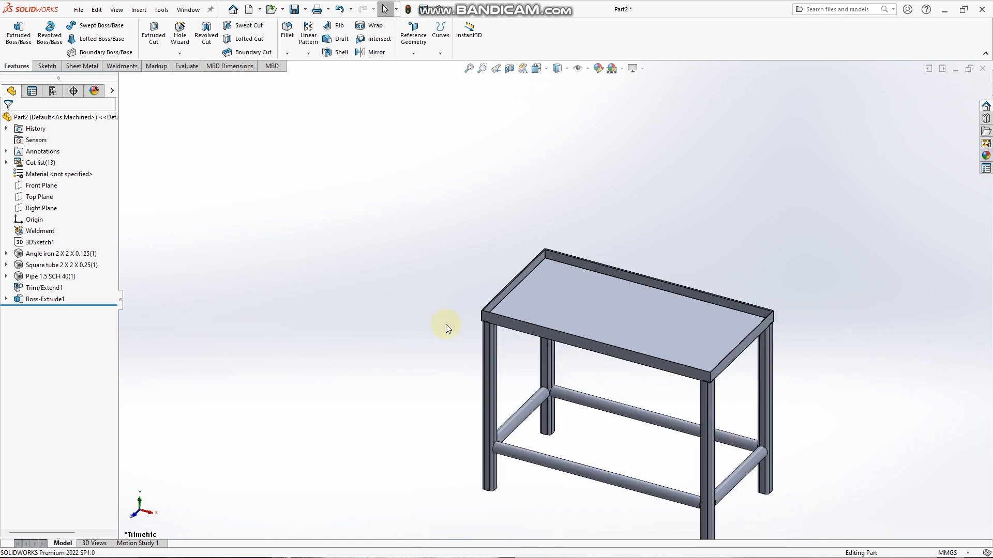
pyautogui.scroll(3, 517, 342)
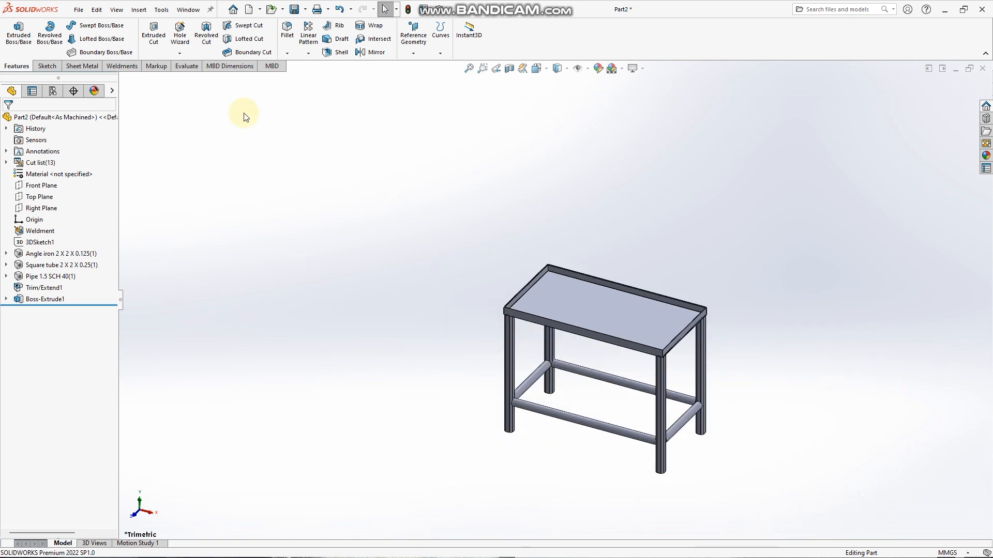
# Set up a gusset with the polygonal profile, d1 and d2 at 100 mm, d3 at 20 mm and a thickness of 10 mm
pyautogui.click(123, 66)
pyautogui.click(186, 39)
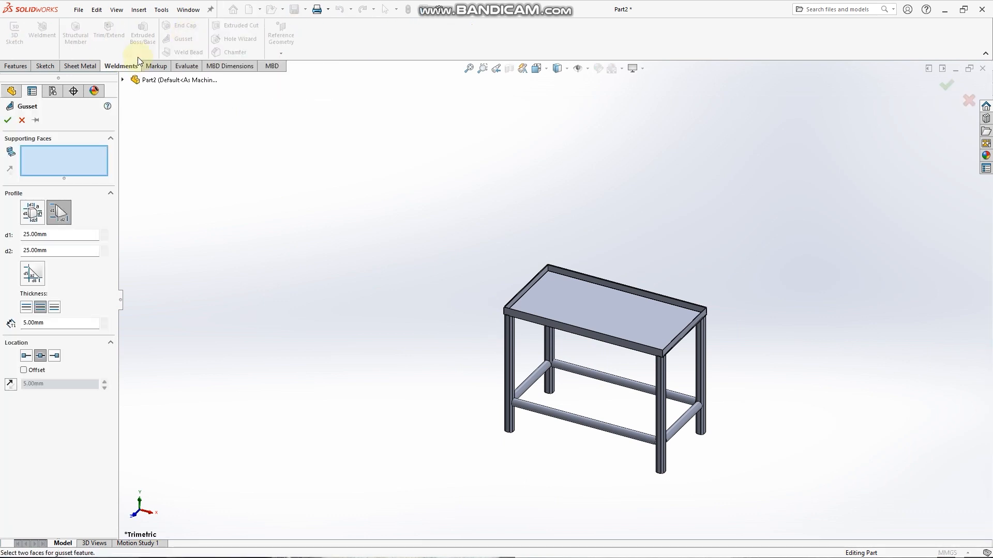
pyautogui.click(38, 210)
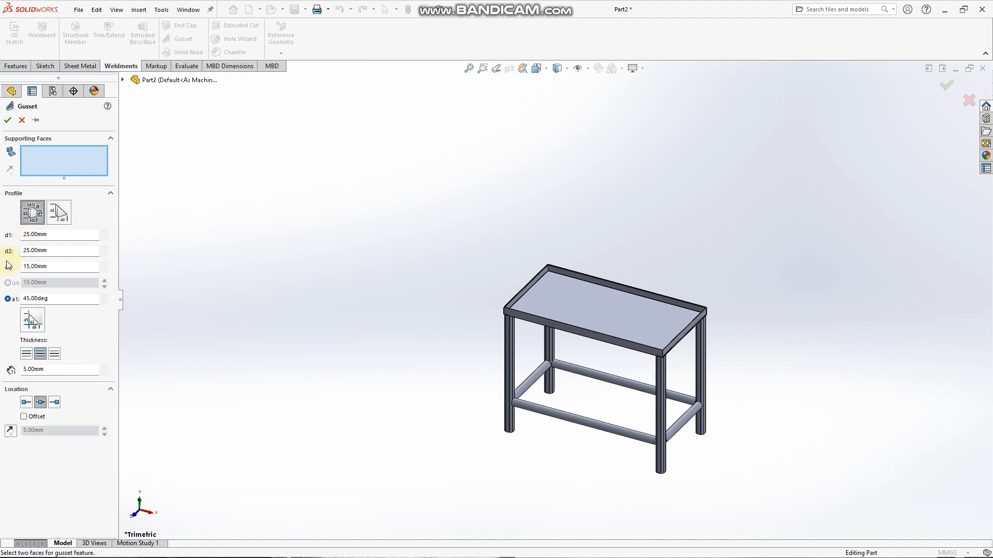
pyautogui.click(62, 236)
pyautogui.write('100')
pyautogui.click(52, 248)
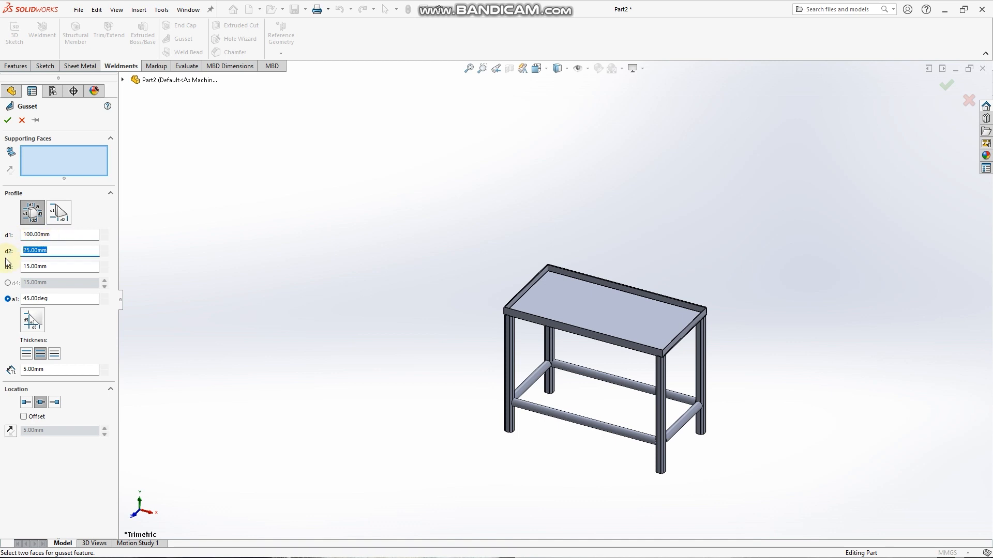
pyautogui.write('100')
pyautogui.click(61, 267)
pyautogui.write('20')
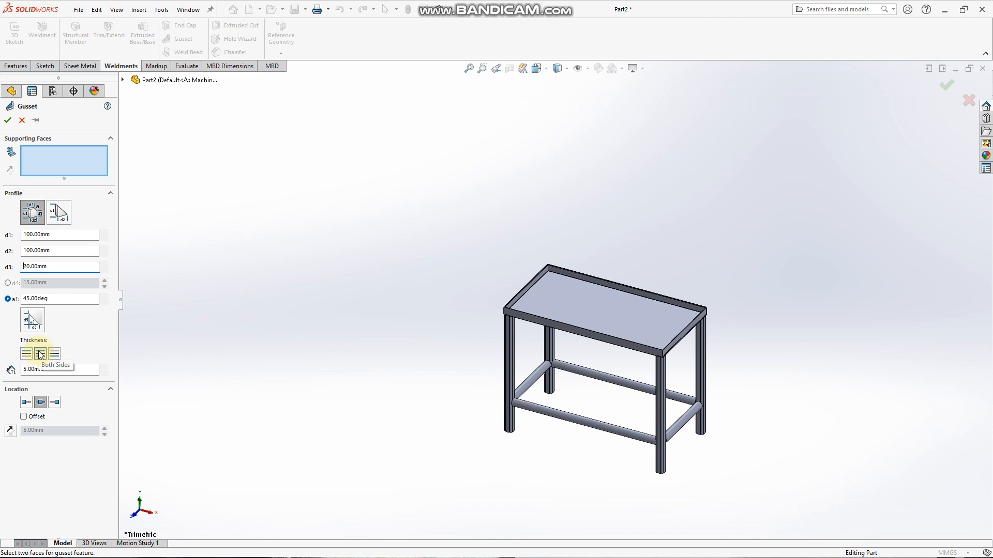
pyautogui.click(32, 369)
pyautogui.write('10m')
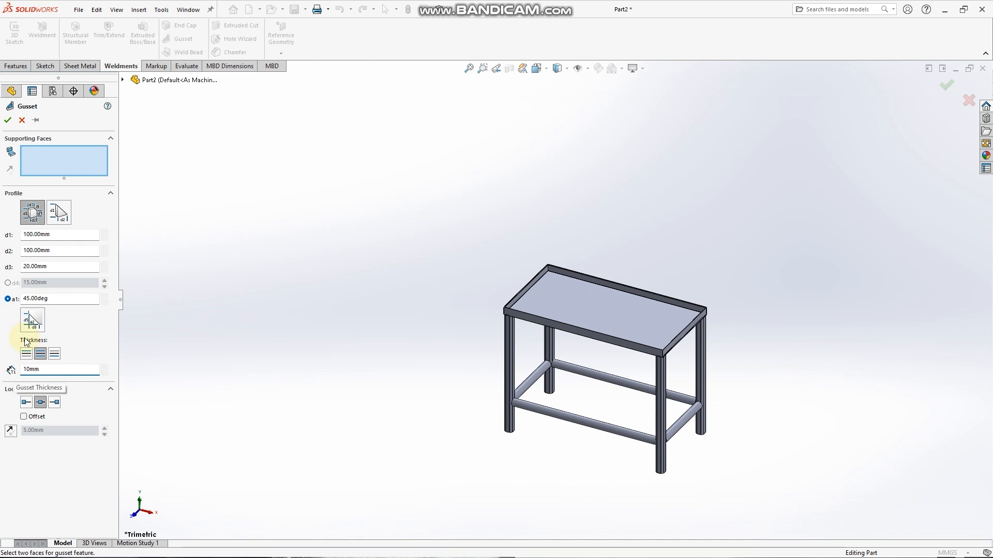
# Place the polygonal gusset between the inner face of the front-left leg and the underside of the long front angle iron
pyautogui.click(67, 169)
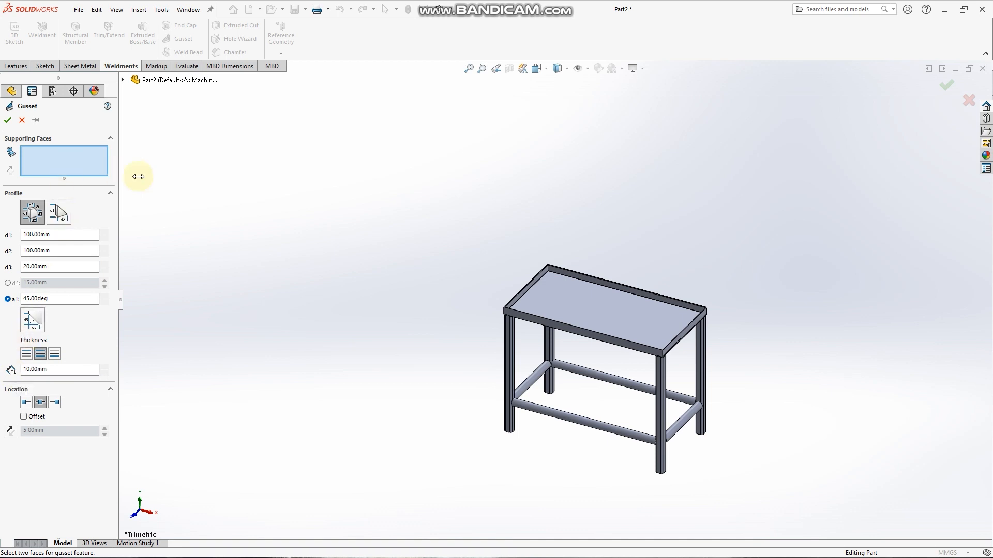
pyautogui.scroll(-10, 539, 355)
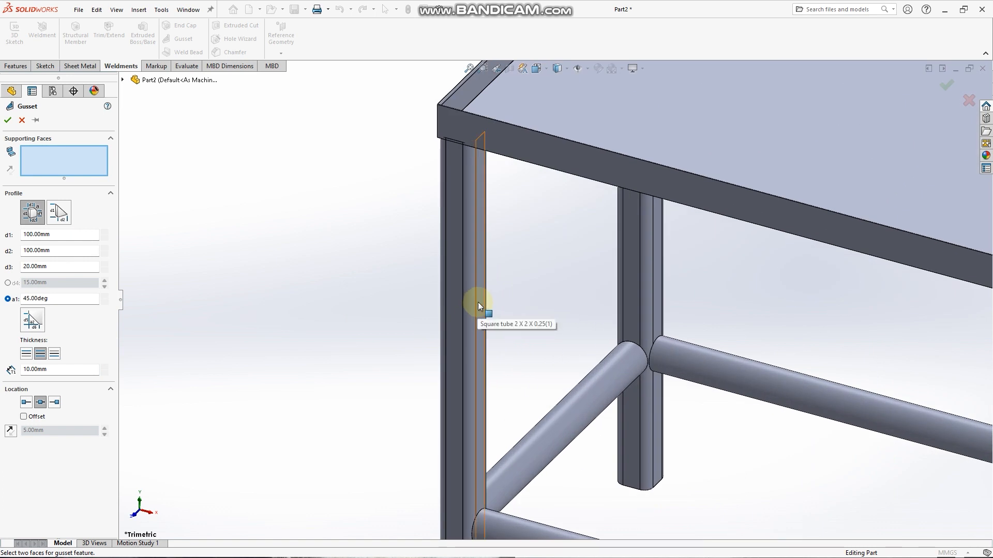
pyautogui.click(478, 303)
pyautogui.press('Up')
pyautogui.press('Up')
pyautogui.press('Up')
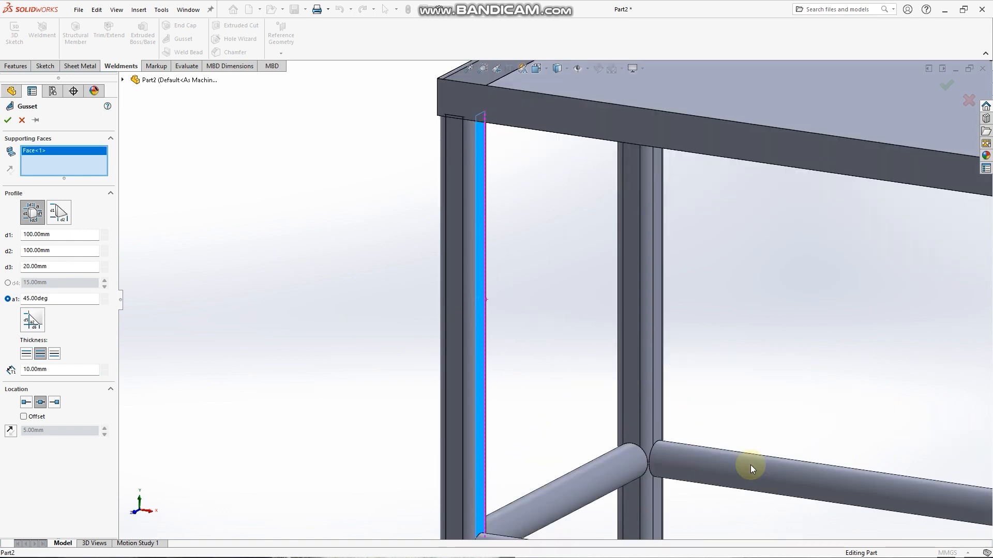
pyautogui.click(618, 93)
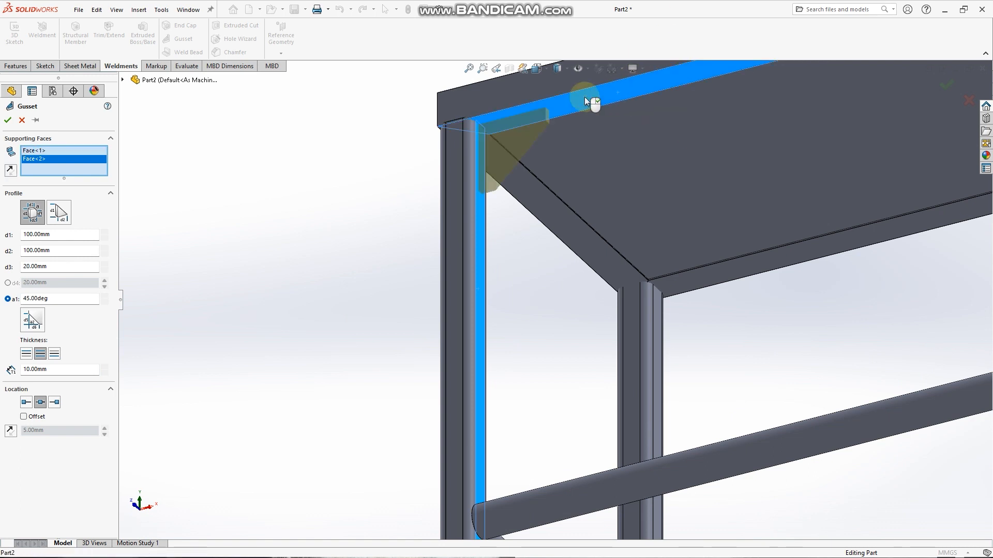
pyautogui.click(8, 120)
pyautogui.scroll(5, 811, 381)
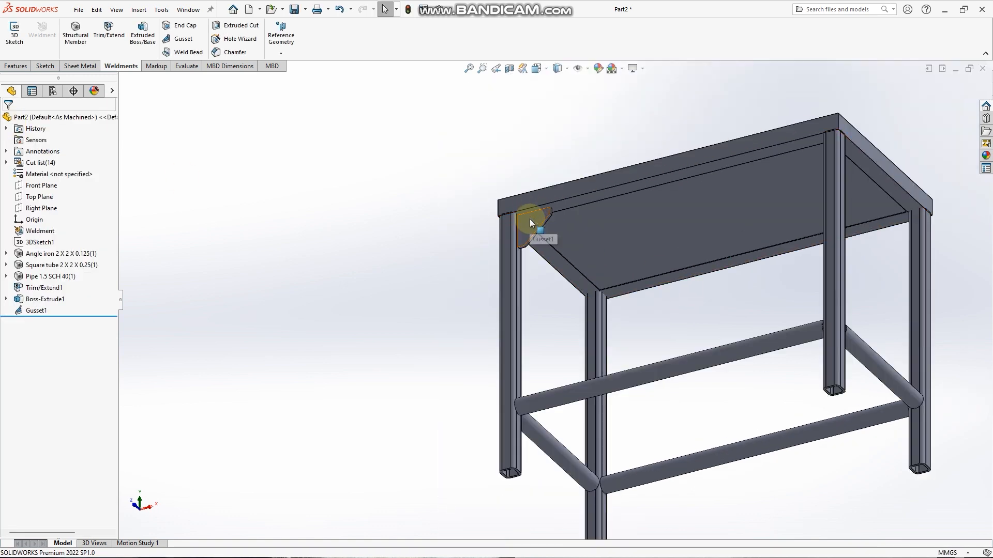
# Add a triangular gusset, 100 by 100 mm and 10 mm thick, between the short and long pipe rails at the front-left leg
pyautogui.click(179, 41)
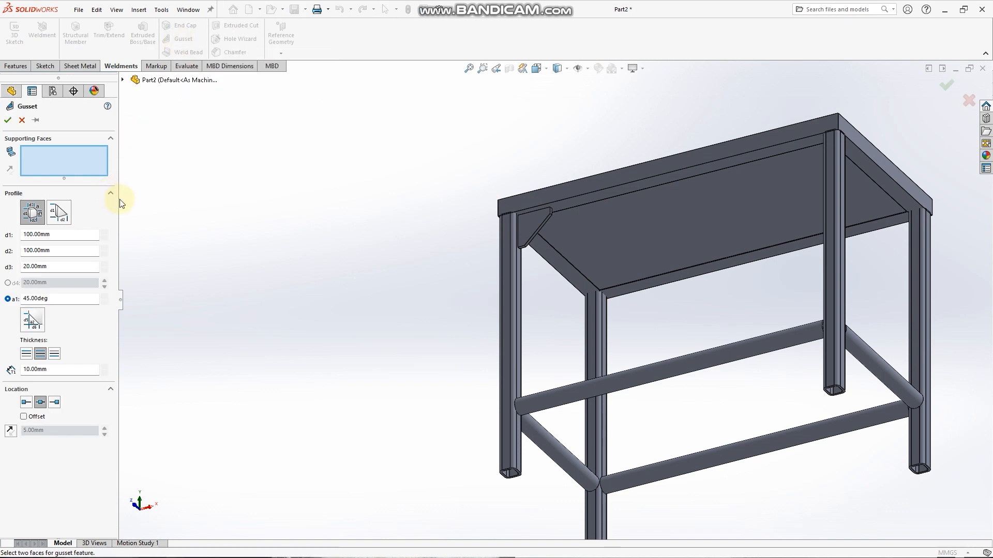
pyautogui.click(67, 219)
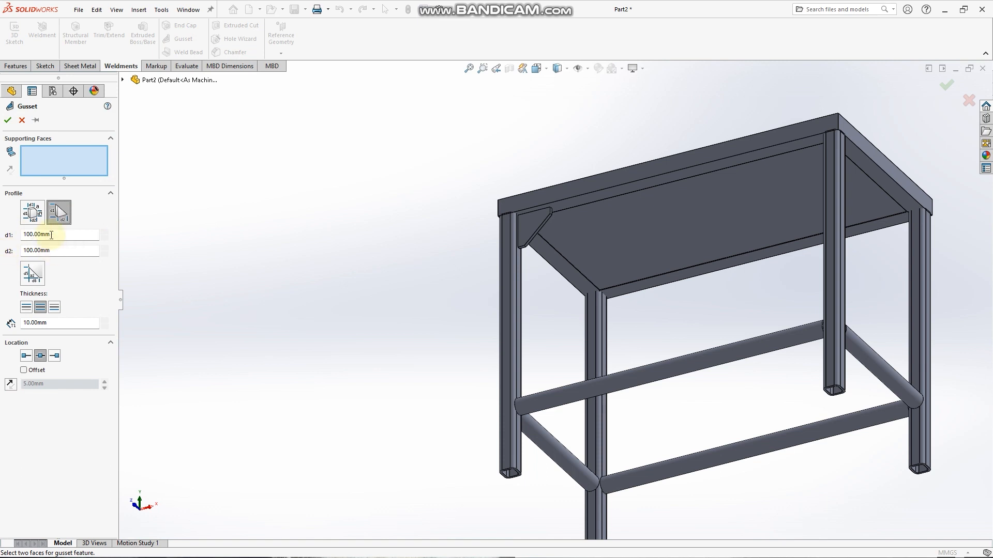
pyautogui.doubleClick(63, 323)
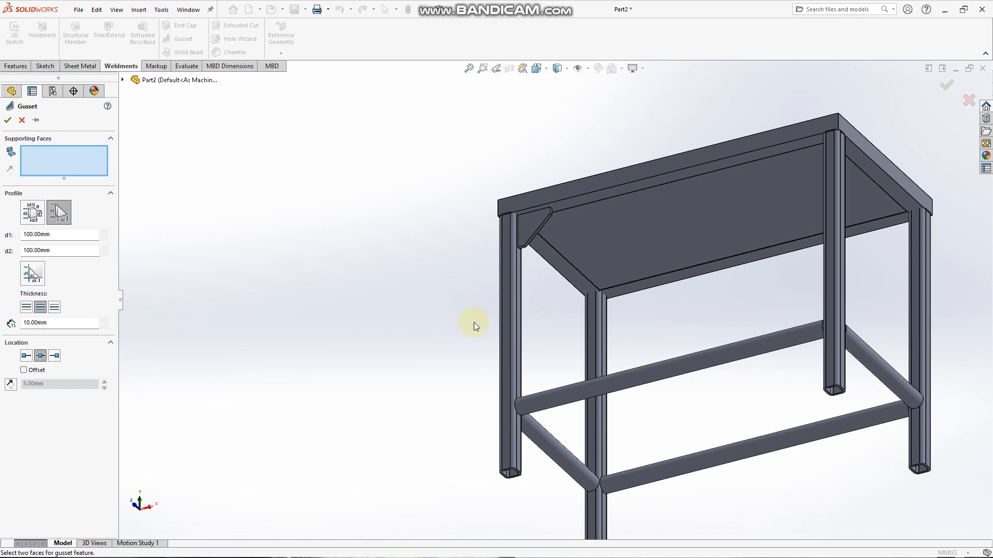
pyautogui.press('Left')
pyautogui.press('Left')
pyautogui.press('Left')
pyautogui.press('Left')
pyautogui.press('Left')
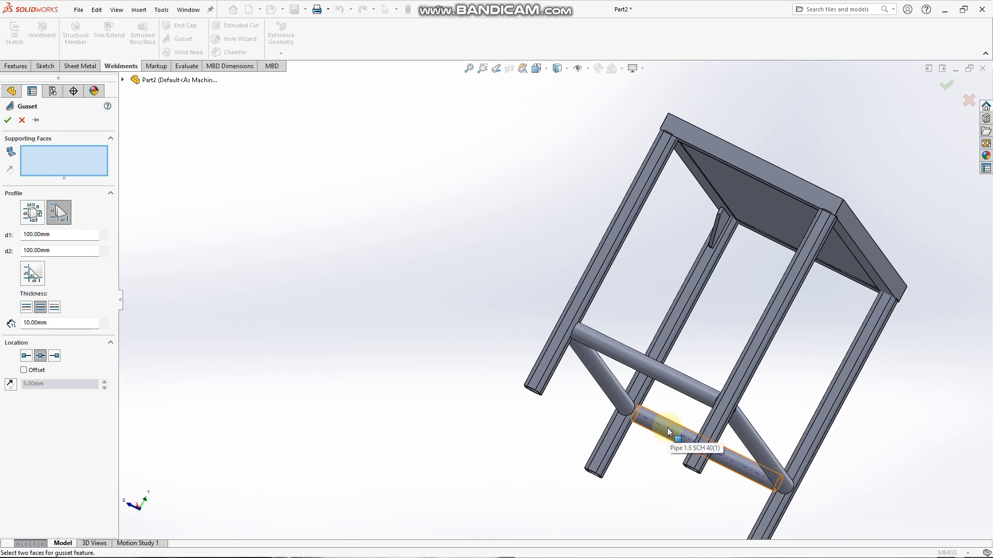
pyautogui.click(667, 427)
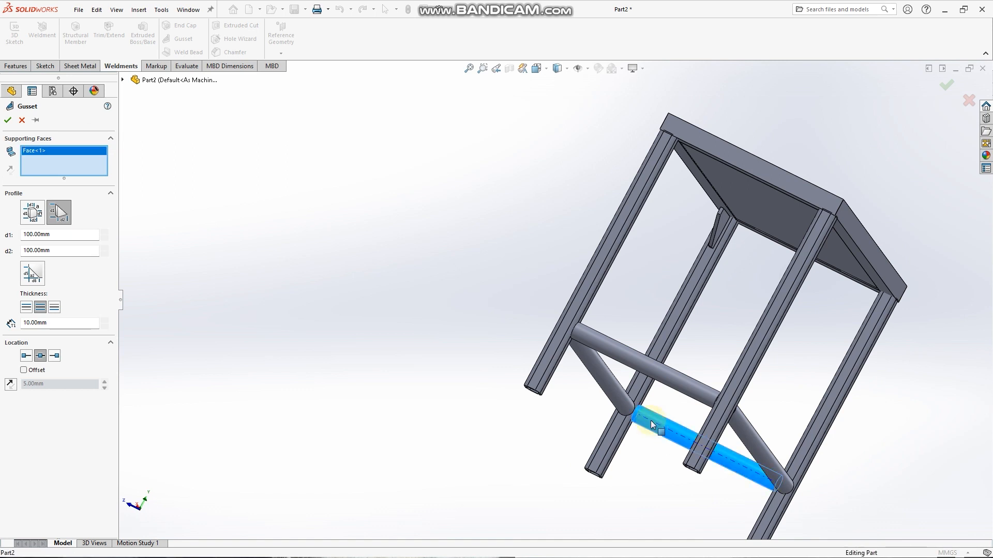
pyautogui.click(620, 399)
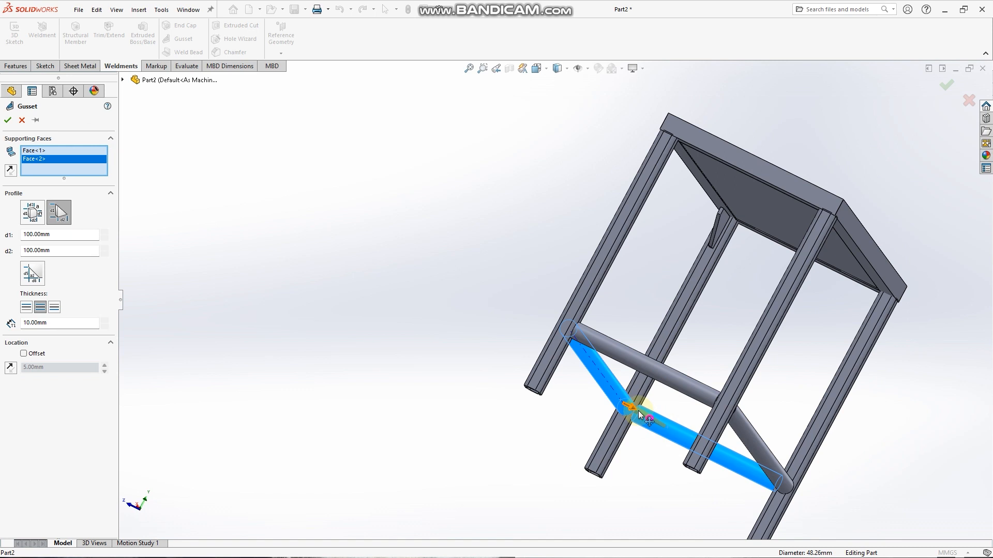
pyautogui.scroll(-6, 639, 414)
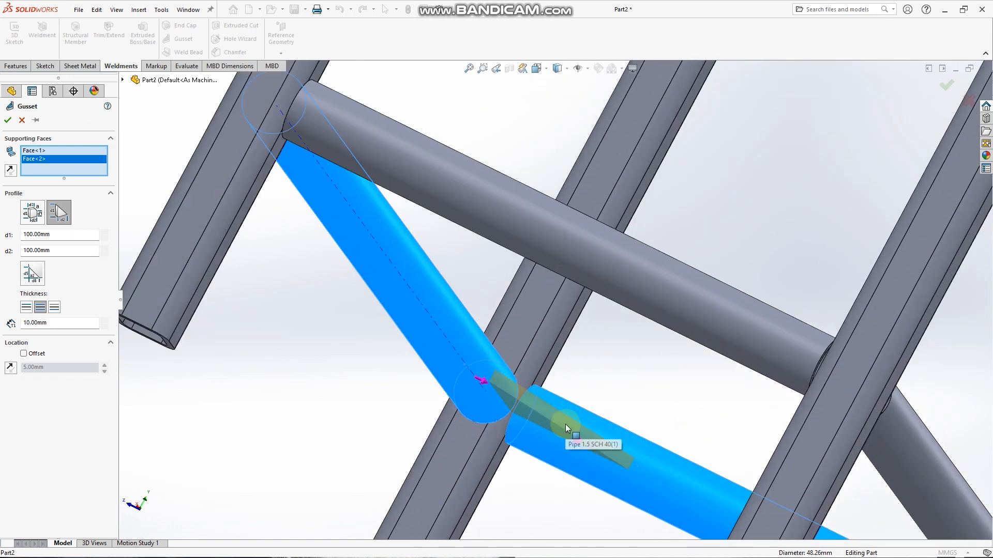
pyautogui.scroll(6, 565, 424)
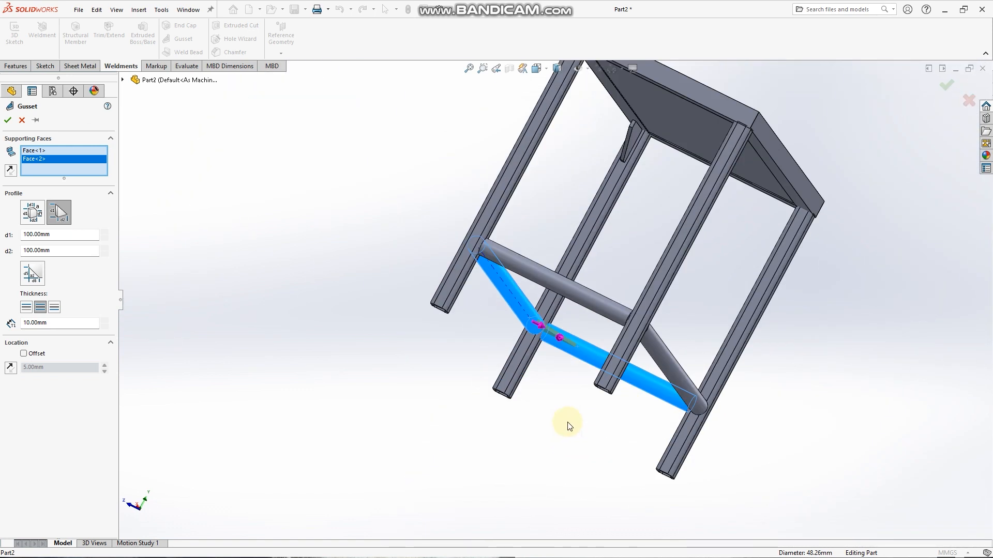
pyautogui.click(7, 120)
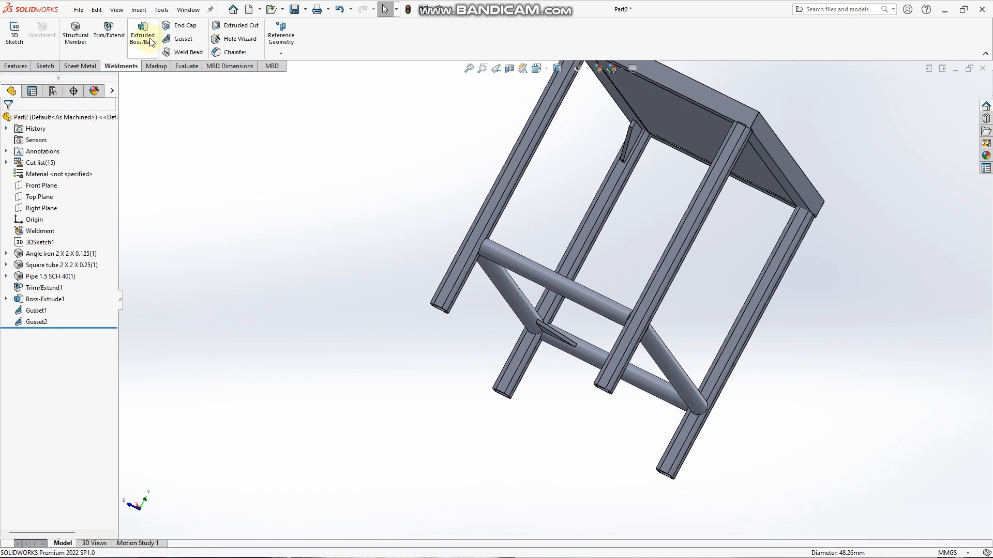
# Add a 100 by 100 mm, 10 mm thick triangular gusset beneath the long front pipe rail against the leg, located along the leg face's edge
pyautogui.click(176, 38)
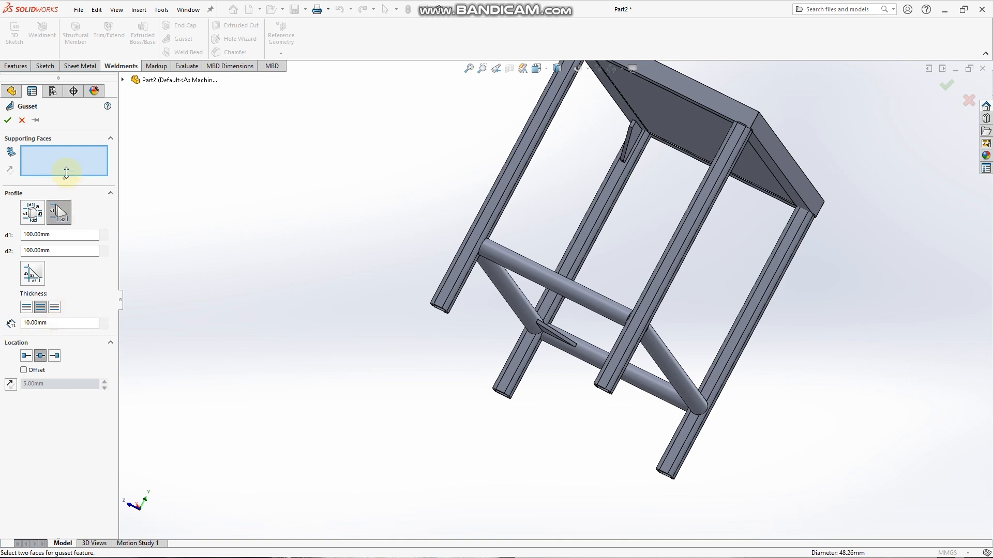
pyautogui.click(527, 345)
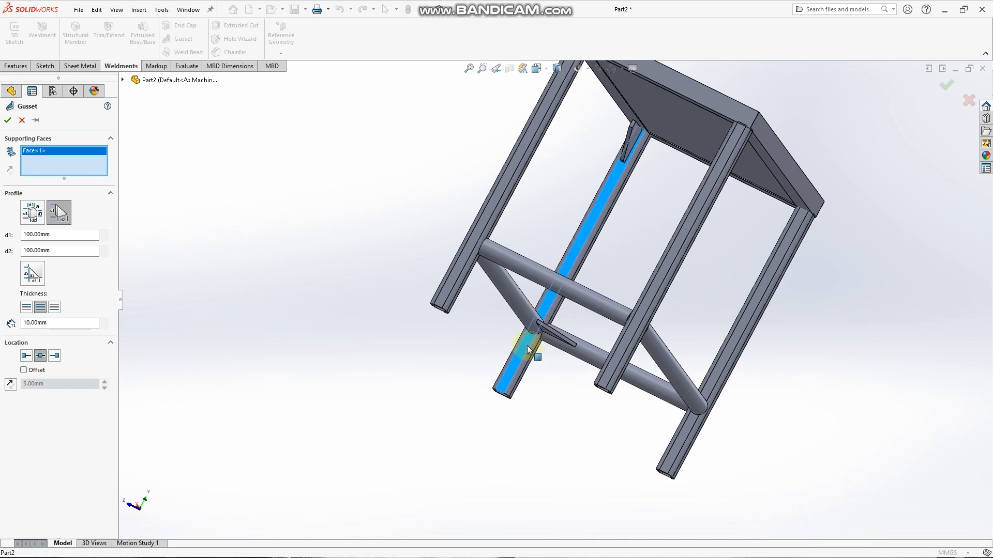
pyautogui.click(513, 298)
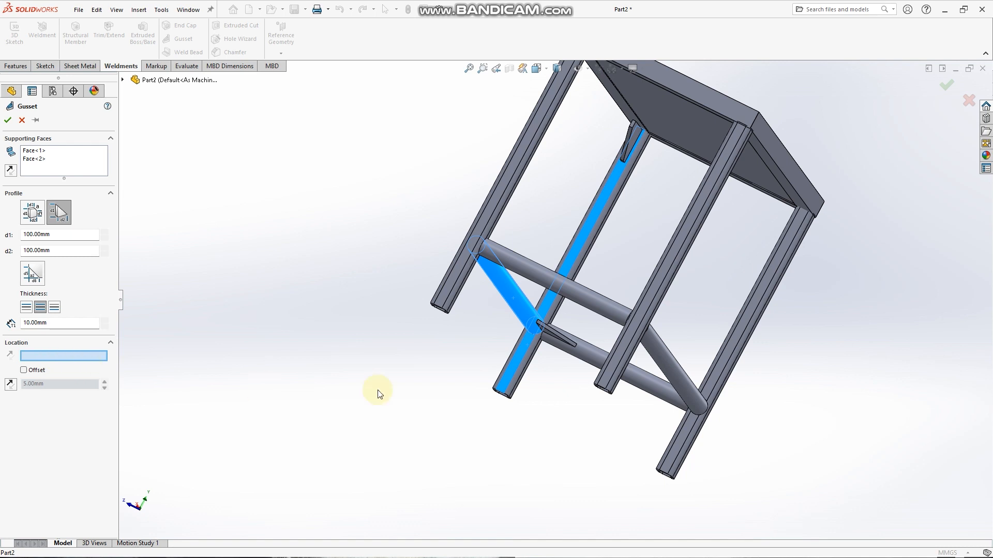
pyautogui.scroll(-5, 514, 365)
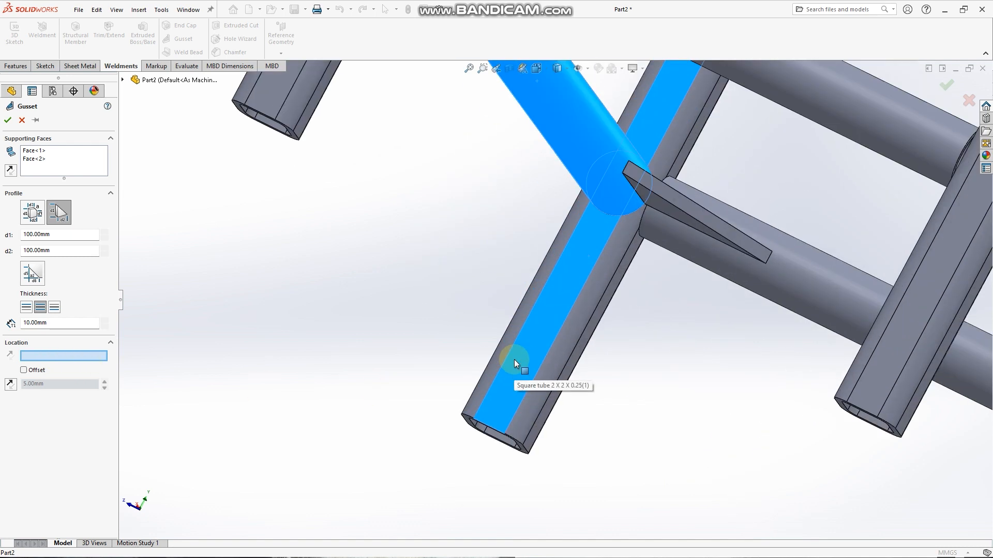
pyautogui.click(538, 295)
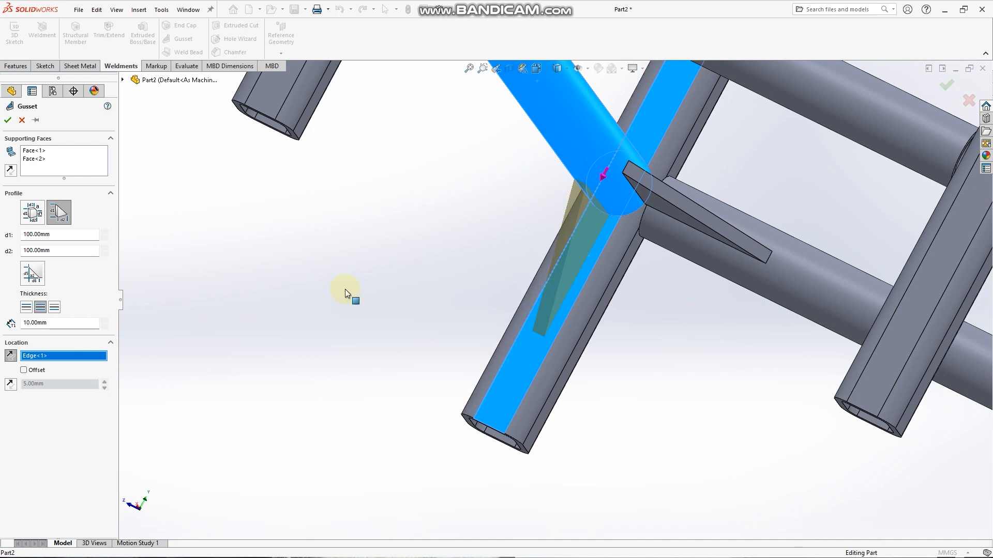
pyautogui.click(7, 120)
pyautogui.scroll(-2, 333, 293)
pyautogui.scroll(3, 333, 293)
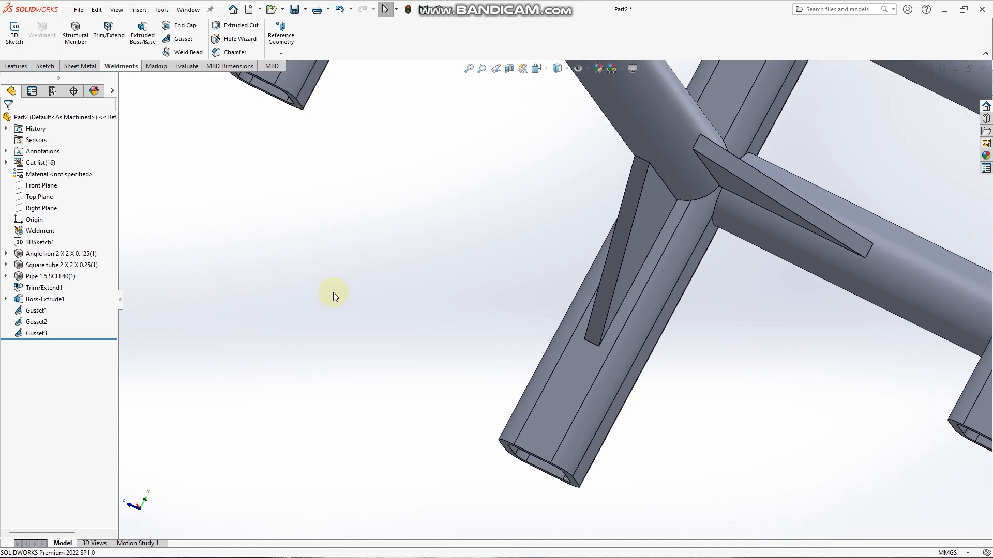
# Examine the table and its three gussets from below and from above
pyautogui.scroll(4, 333, 293)
pyautogui.press('Right')
pyautogui.press('Right')
pyautogui.press('Right')
pyautogui.press('Right')
pyautogui.press('Right')
pyautogui.press('Right')
pyautogui.press('Right')
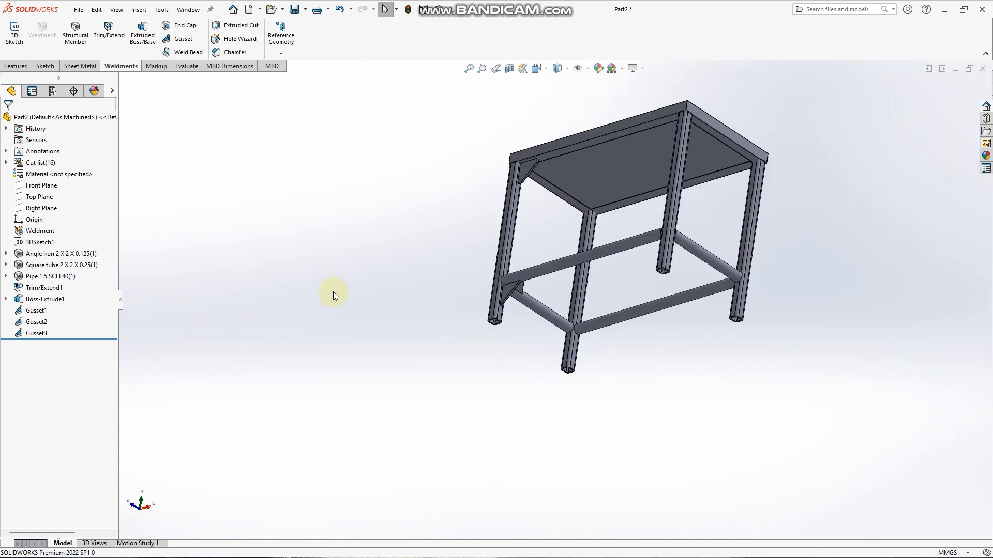
pyautogui.press('Down')
pyautogui.press('Down')
pyautogui.press('Left')
pyautogui.press('Left')
pyautogui.press('Left')
pyautogui.press('Down')
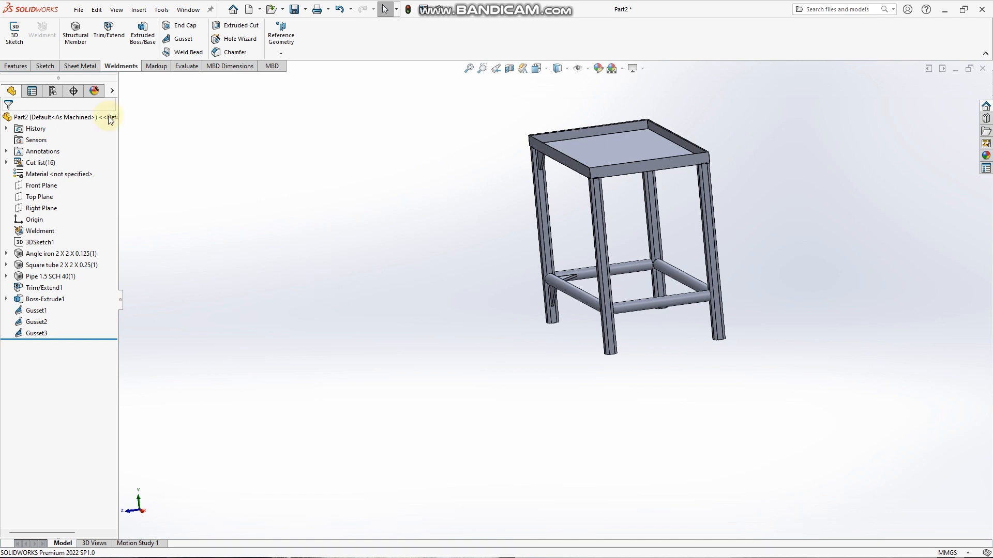
# Set up a Mirror of bodies about the Right Plane
pyautogui.click(23, 68)
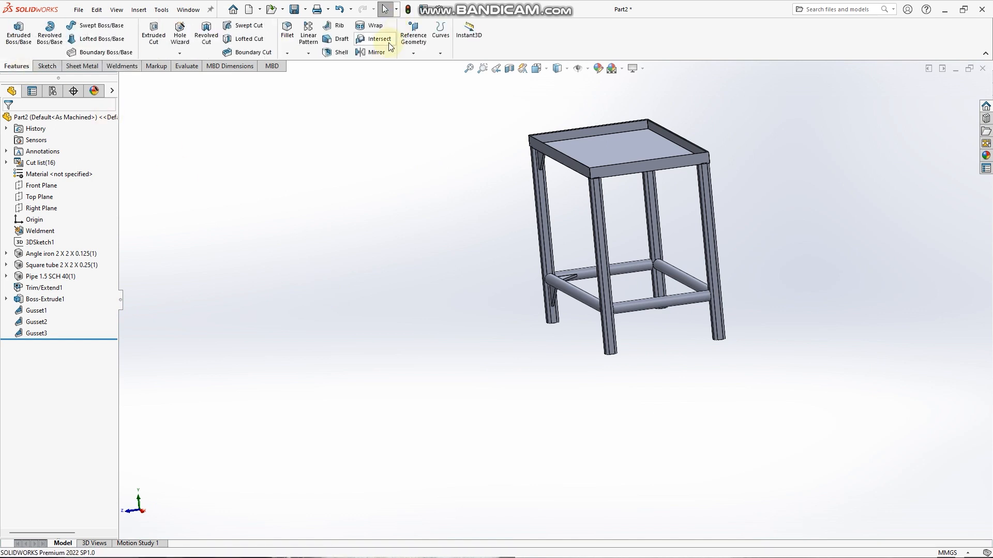
pyautogui.click(381, 54)
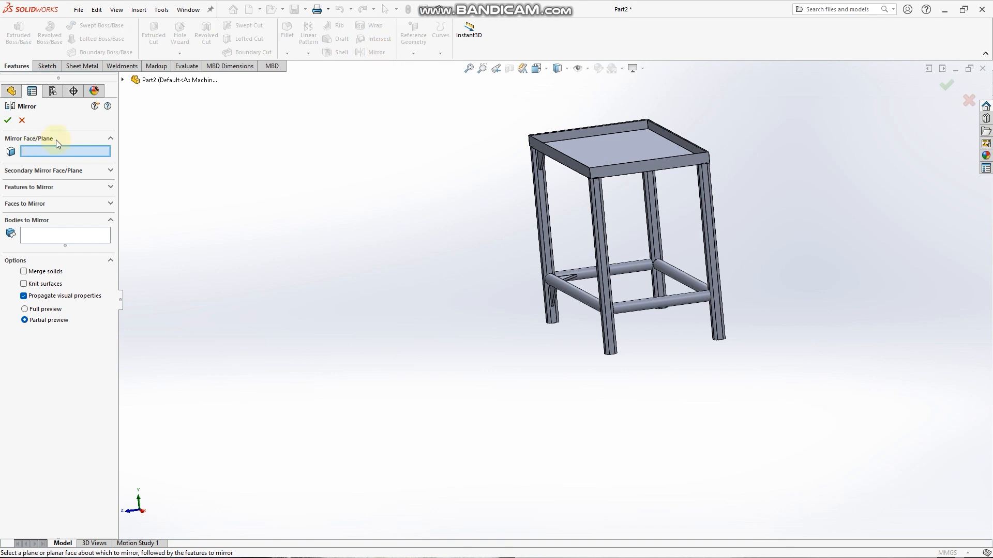
pyautogui.click(123, 80)
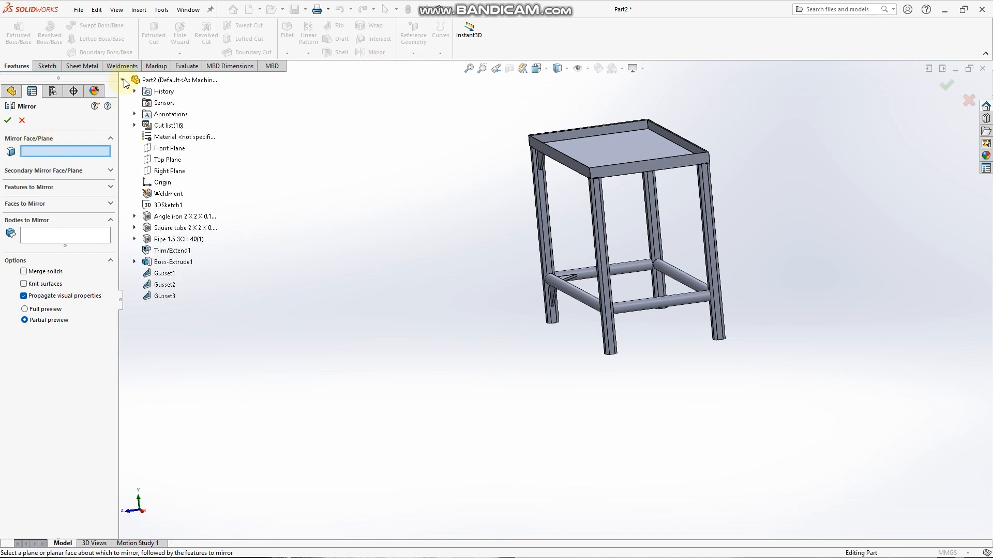
pyautogui.click(166, 171)
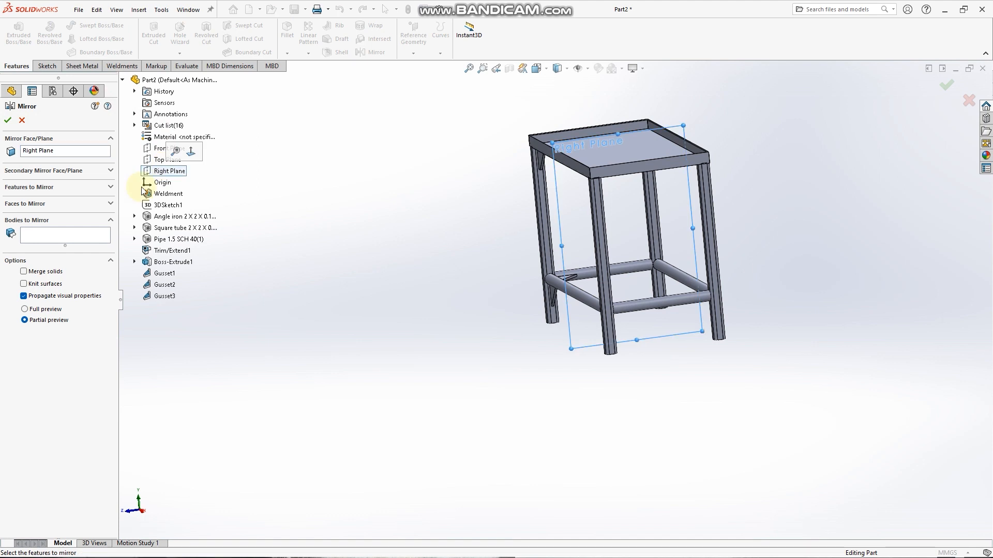
pyautogui.click(110, 220)
pyautogui.click(110, 188)
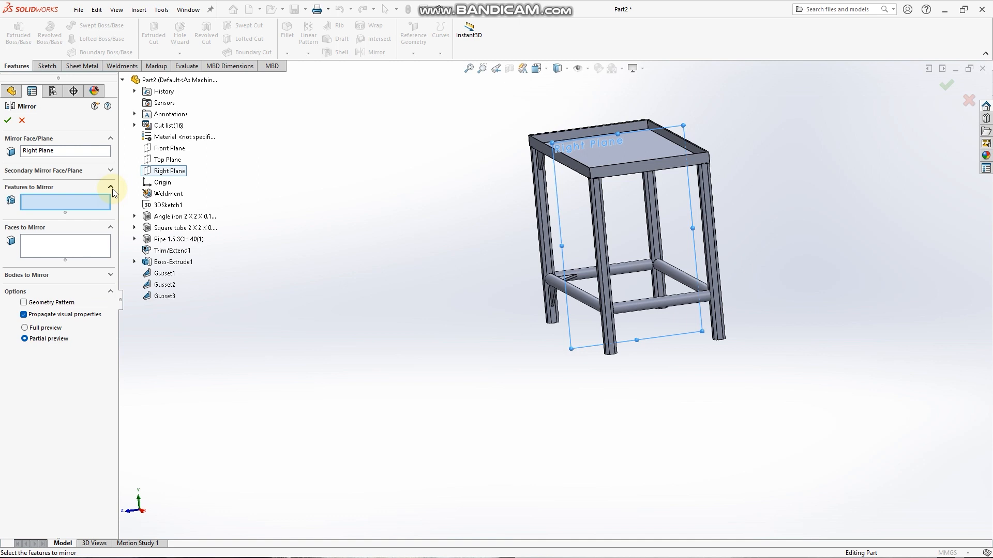
pyautogui.click(112, 188)
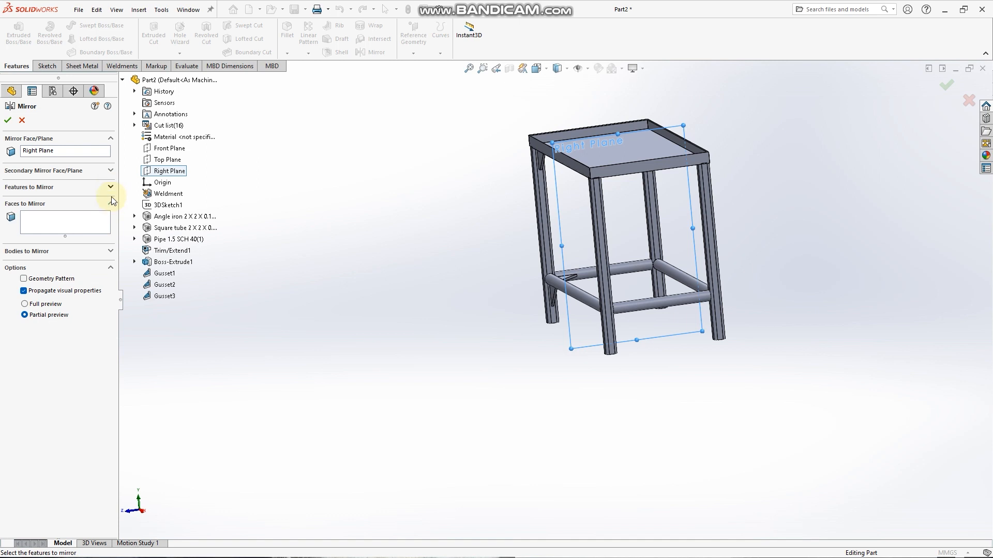
pyautogui.click(111, 204)
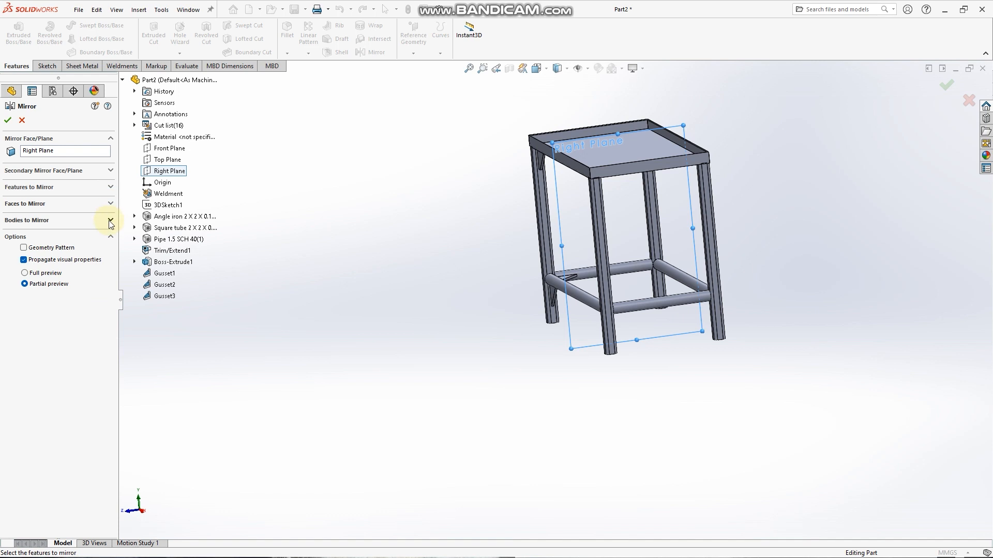
pyautogui.click(110, 221)
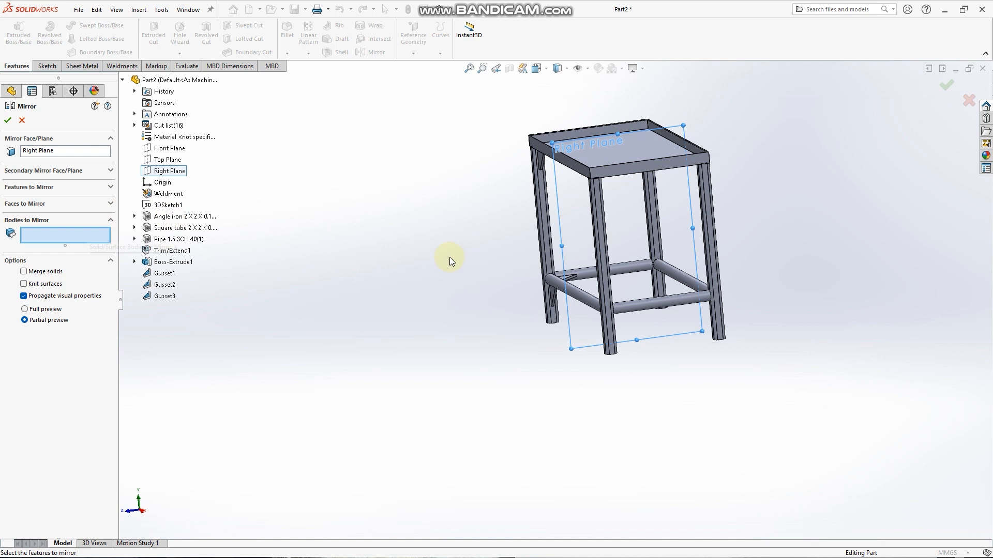
# Mirror the three gusset bodies at the front-left leg about the Right Plane to the front-right leg
pyautogui.press('Right')
pyautogui.press('Right')
pyautogui.press('Right')
pyautogui.press('Left')
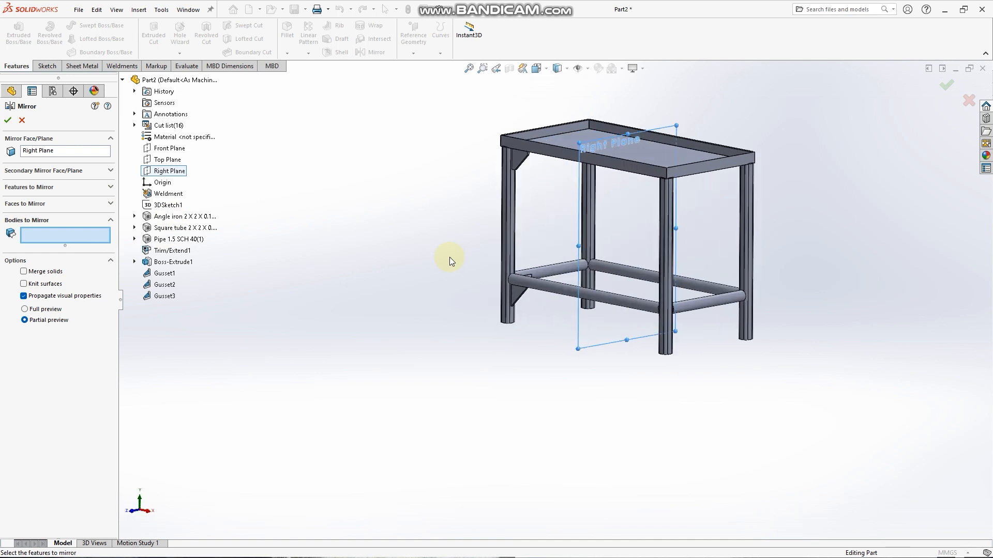
pyautogui.press('Right')
pyautogui.press('Down')
pyautogui.scroll(-4, 529, 242)
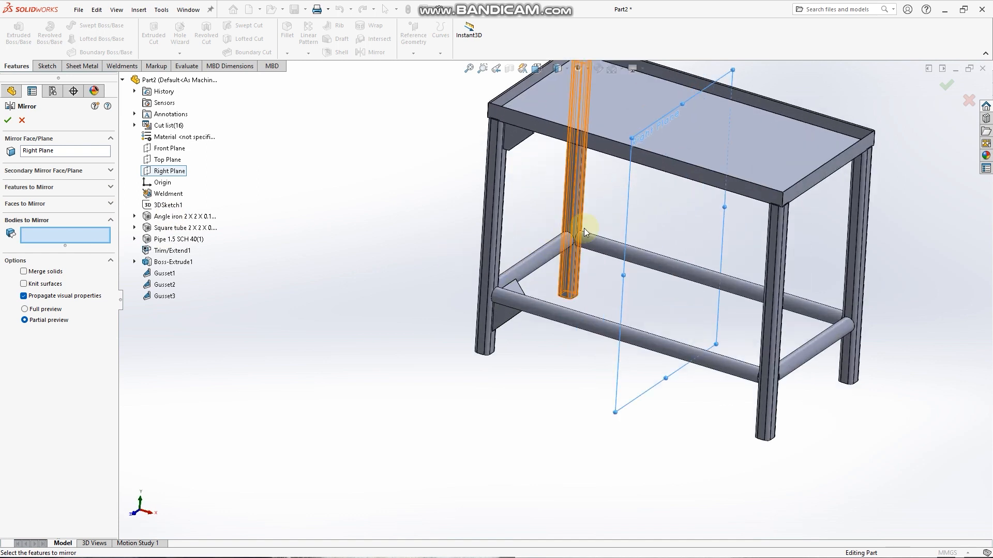
pyautogui.scroll(-2, 595, 220)
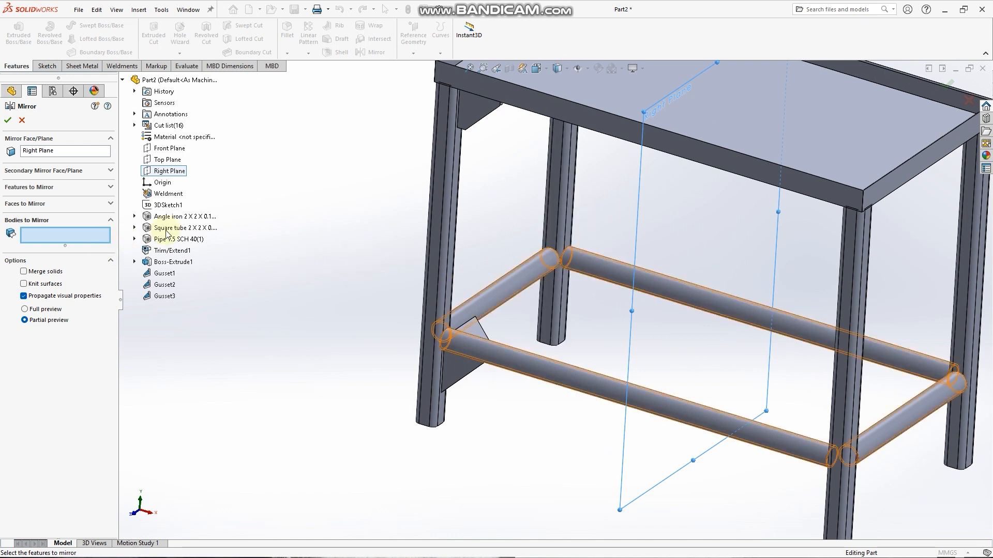
pyautogui.click(470, 110)
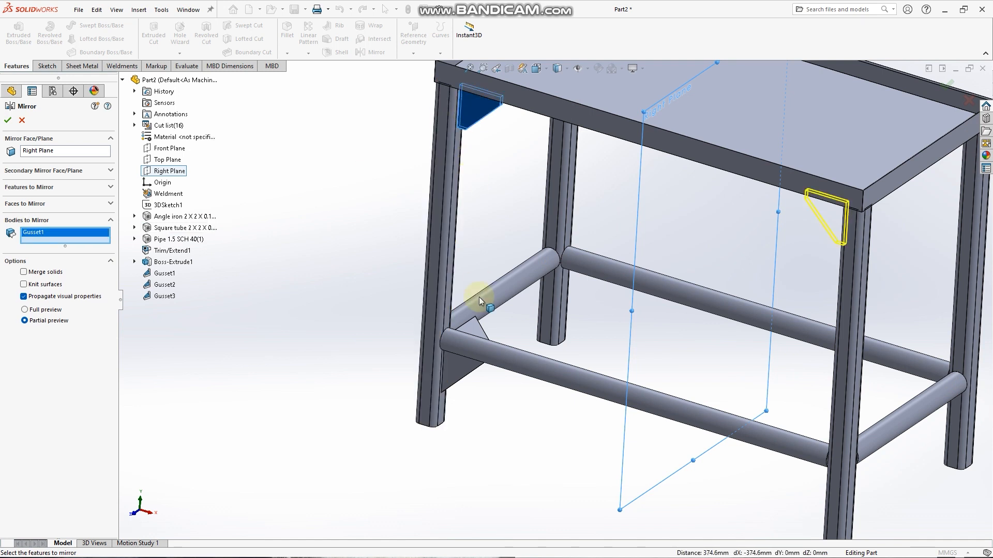
pyautogui.click(459, 361)
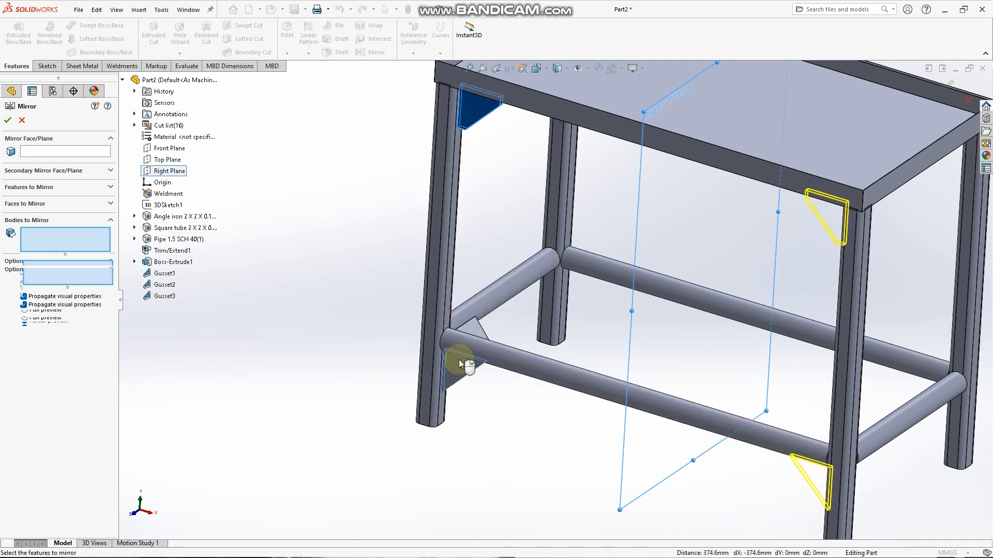
pyautogui.click(469, 328)
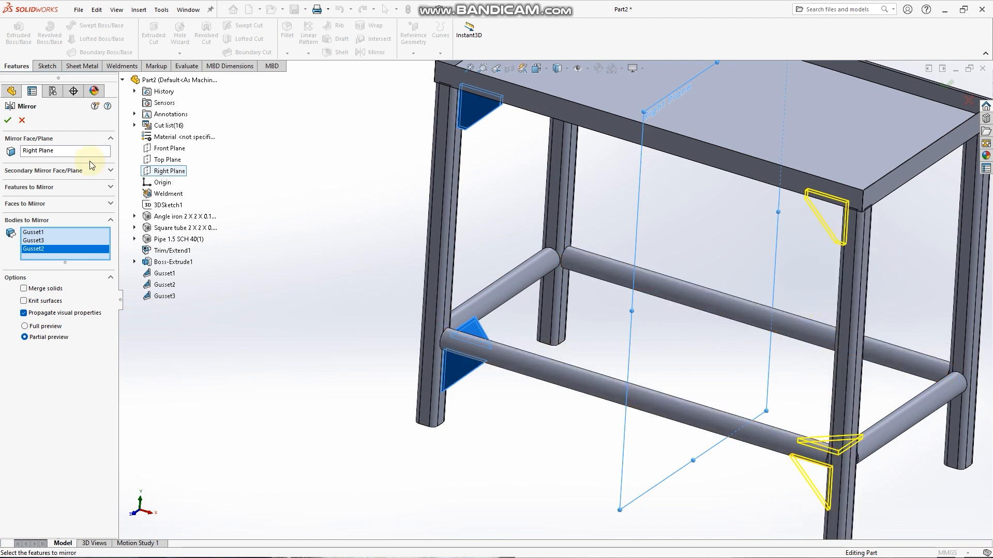
pyautogui.click(7, 122)
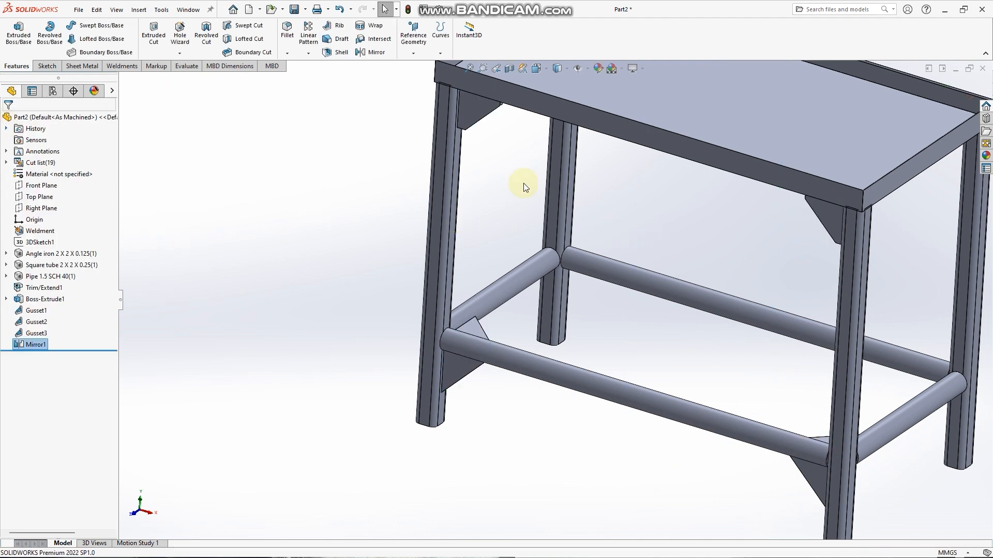
# Mirror all six front gusset bodies about the Front Plane to the two back legs
pyautogui.click(379, 55)
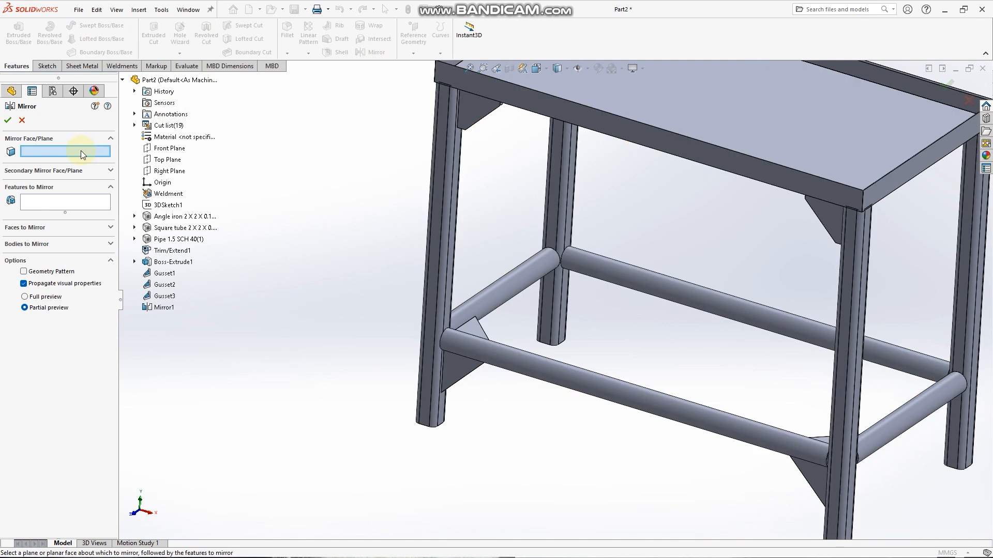
pyautogui.click(168, 150)
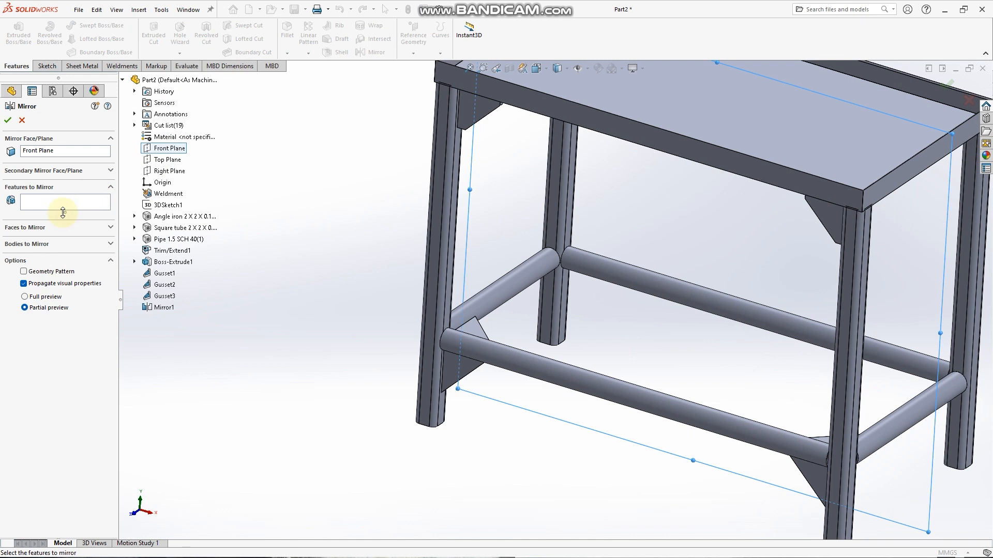
pyautogui.click(110, 188)
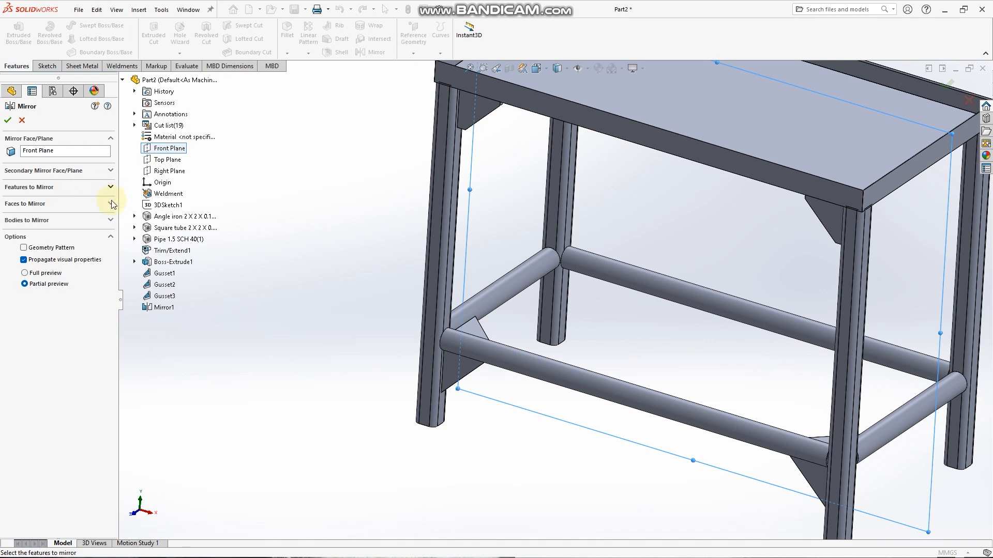
pyautogui.click(111, 221)
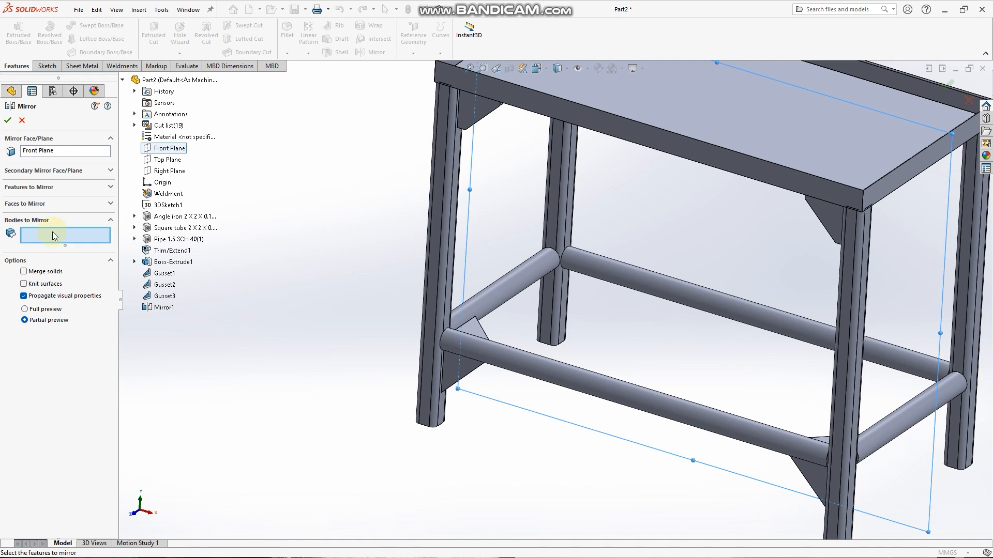
pyautogui.click(482, 110)
pyautogui.click(462, 361)
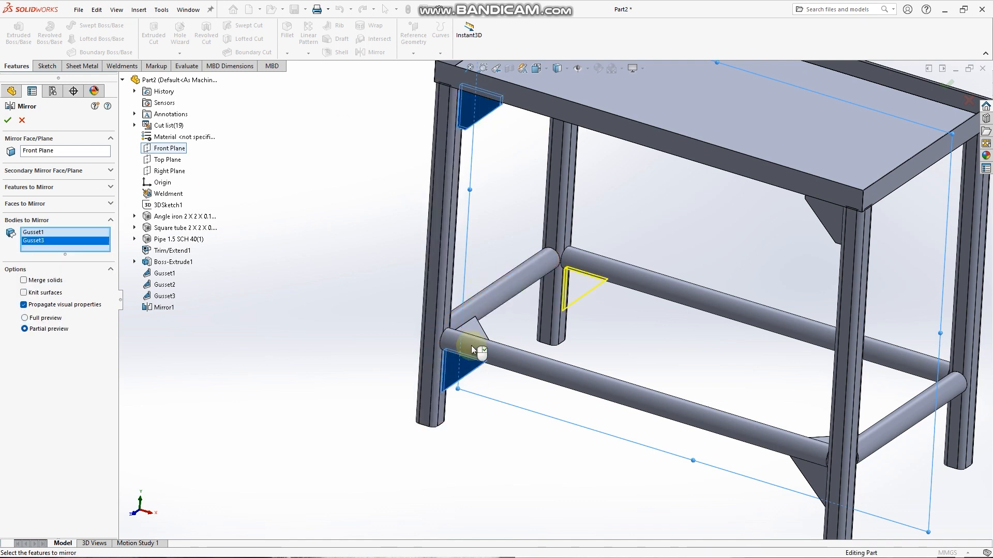
pyautogui.click(480, 331)
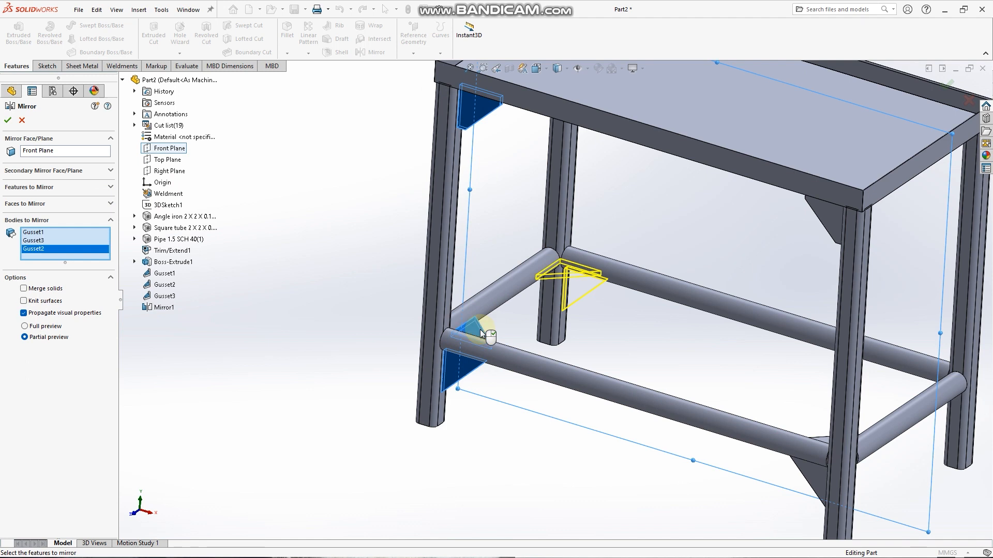
pyautogui.click(839, 217)
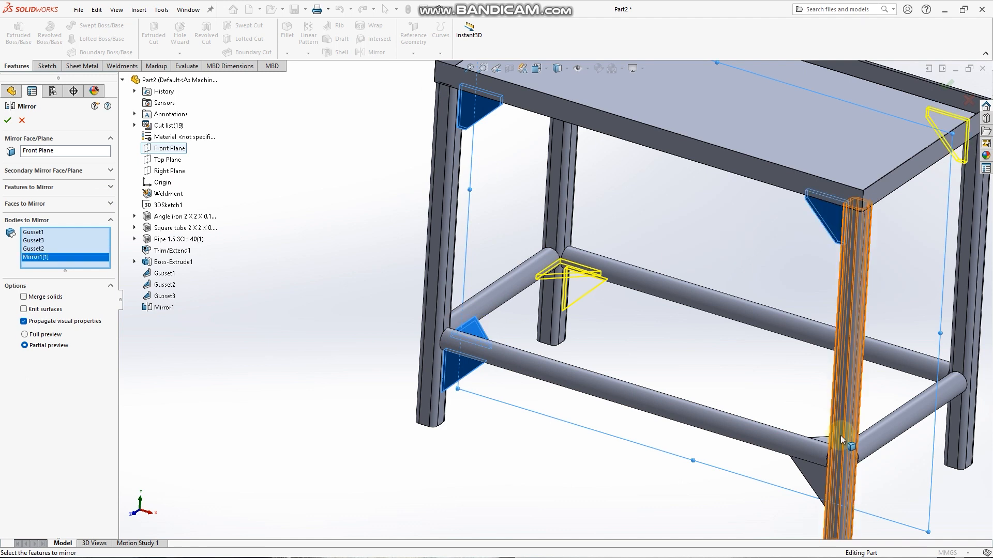
pyautogui.click(819, 473)
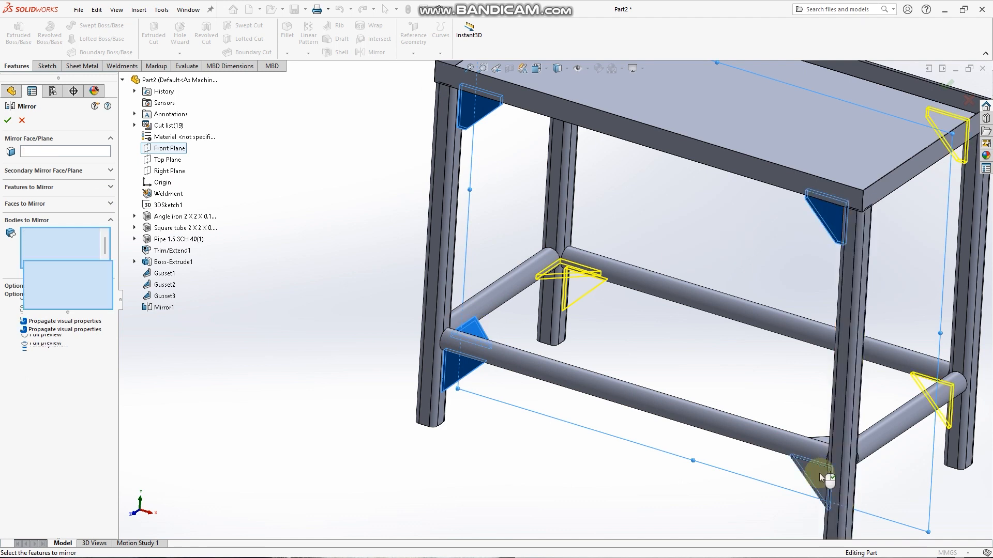
pyautogui.click(828, 443)
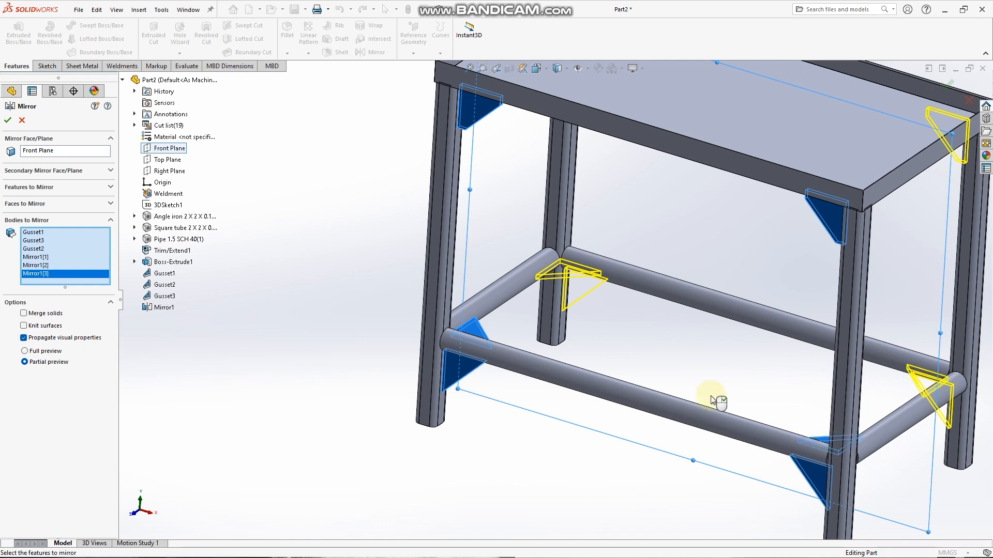
pyautogui.click(8, 120)
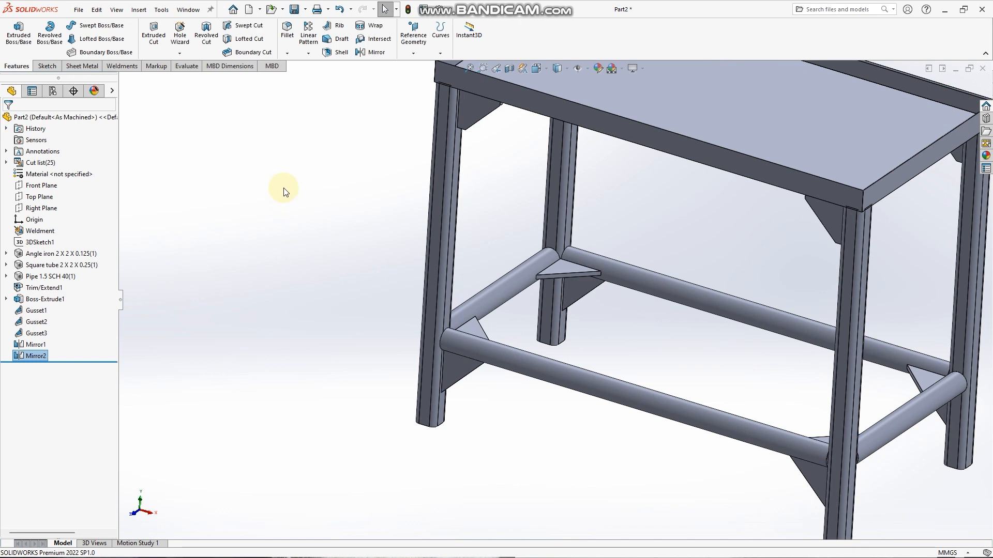
# Start an End Cap on the front-left leg's lower end face with a thickness ratio of 3 and the offset reversed to extend outside the tube
pyautogui.scroll(4, 468, 243)
pyautogui.moveTo(548, 266); pyautogui.dragTo(553, 265, button='middle')
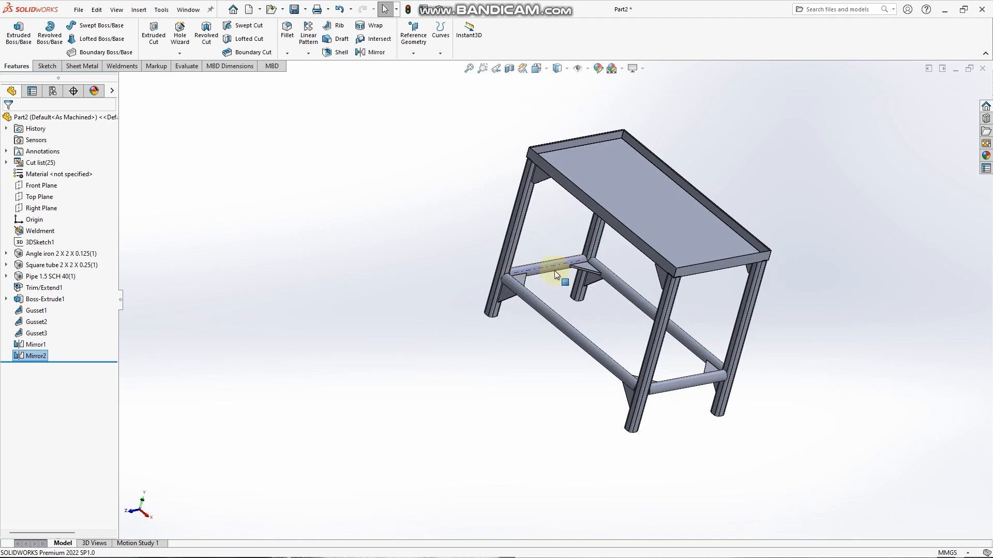
pyautogui.scroll(-2, 554, 269)
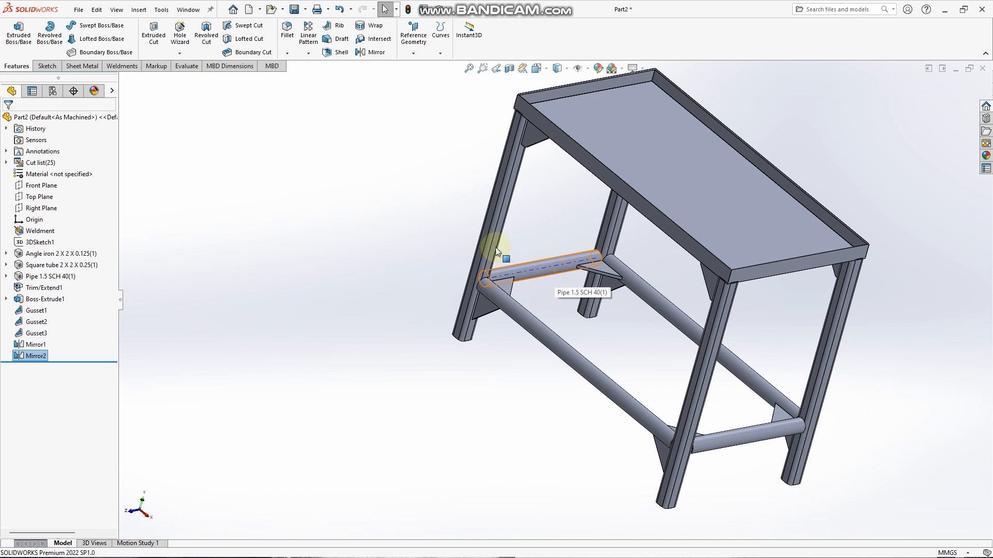
pyautogui.click(122, 67)
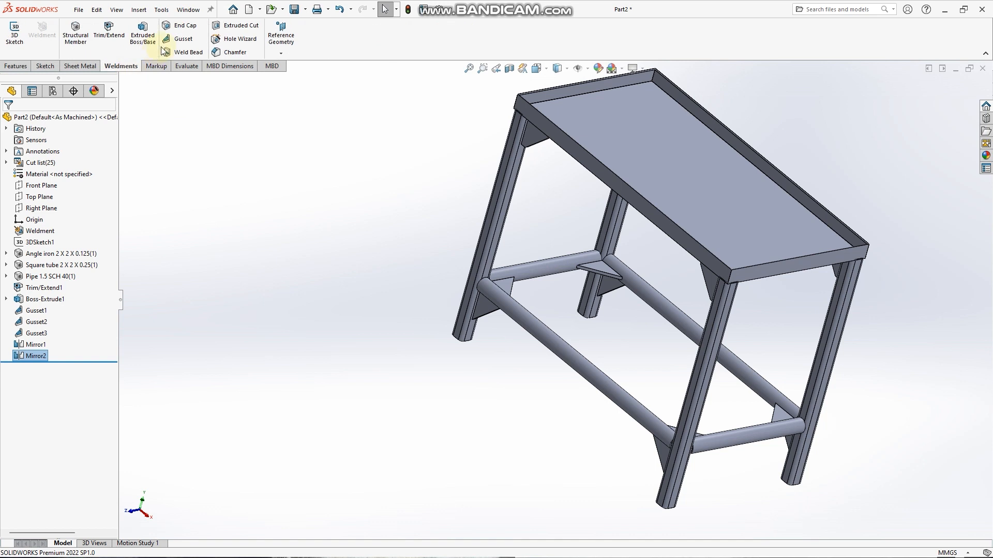
pyautogui.click(190, 31)
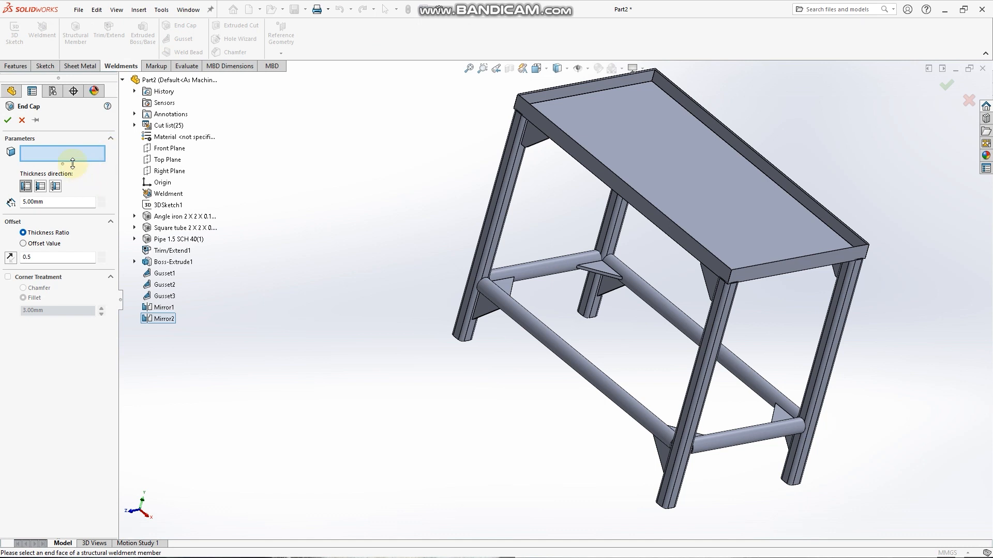
pyautogui.scroll(-2, 484, 364)
pyautogui.moveTo(484, 364); pyautogui.dragTo(484, 364, button='middle')
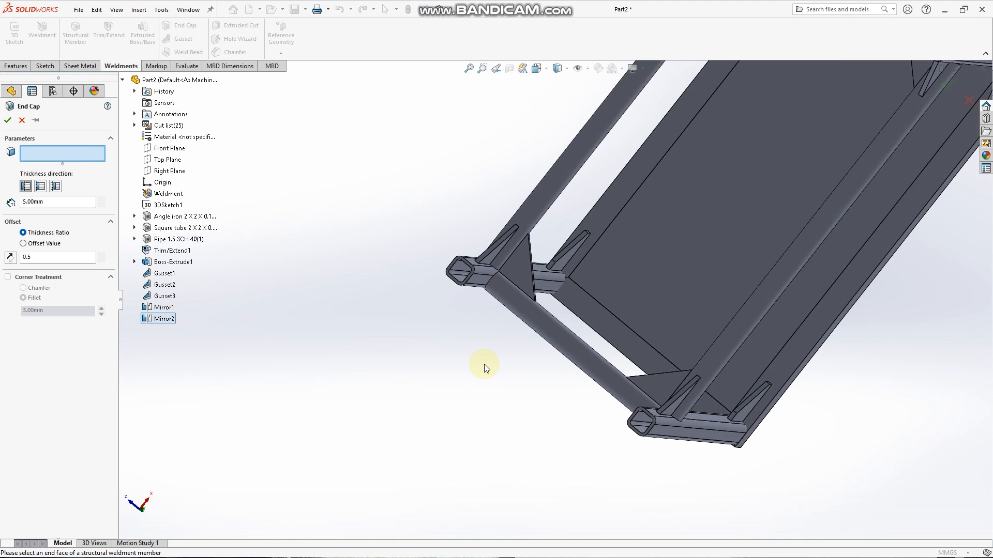
pyautogui.scroll(-5, 468, 285)
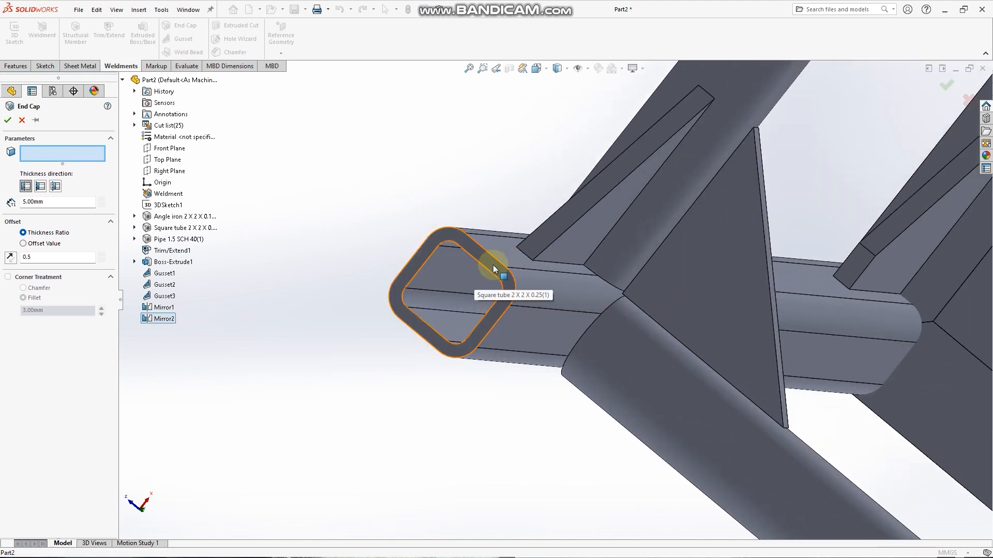
pyautogui.click(492, 265)
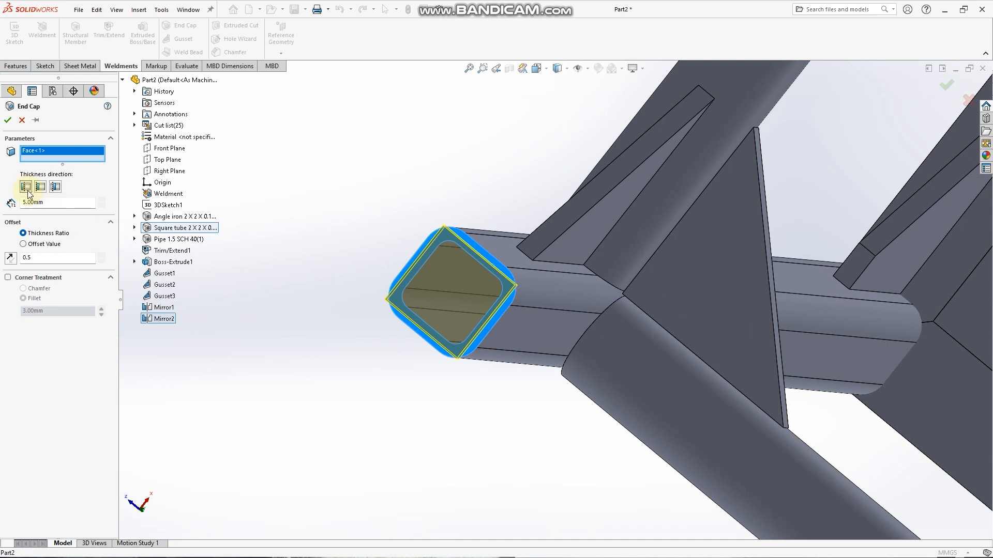
pyautogui.click(56, 202)
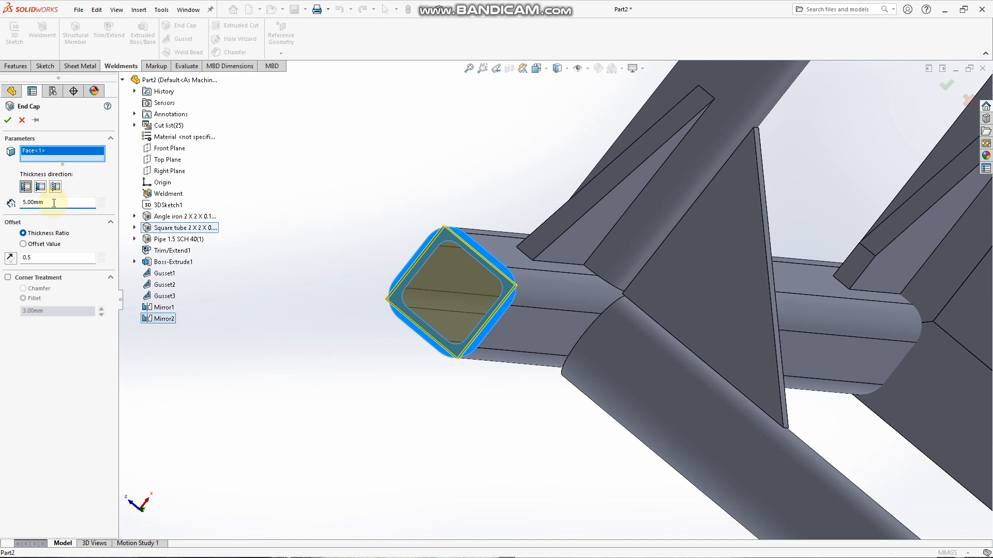
pyautogui.click(37, 258)
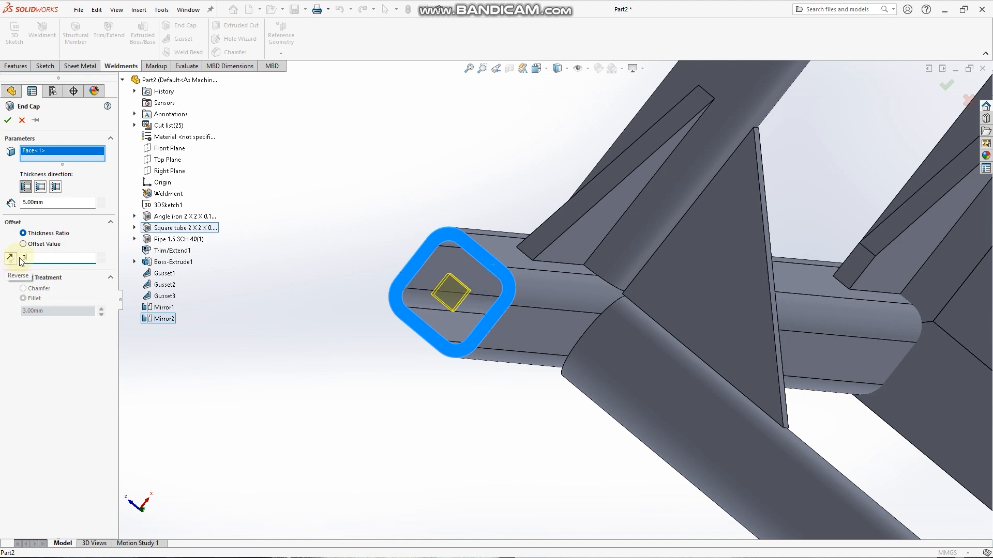
pyautogui.click(10, 258)
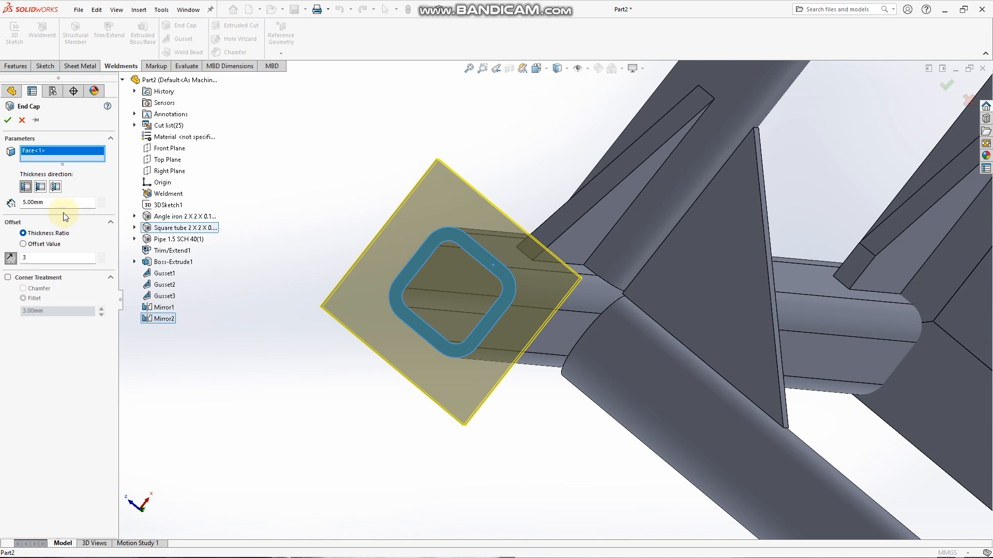
# Set the end cap's thickness to 10 mm, add 5 mm fillets as corner treatment and create the cap
pyautogui.moveTo(59, 205); pyautogui.dragTo(11, 206)
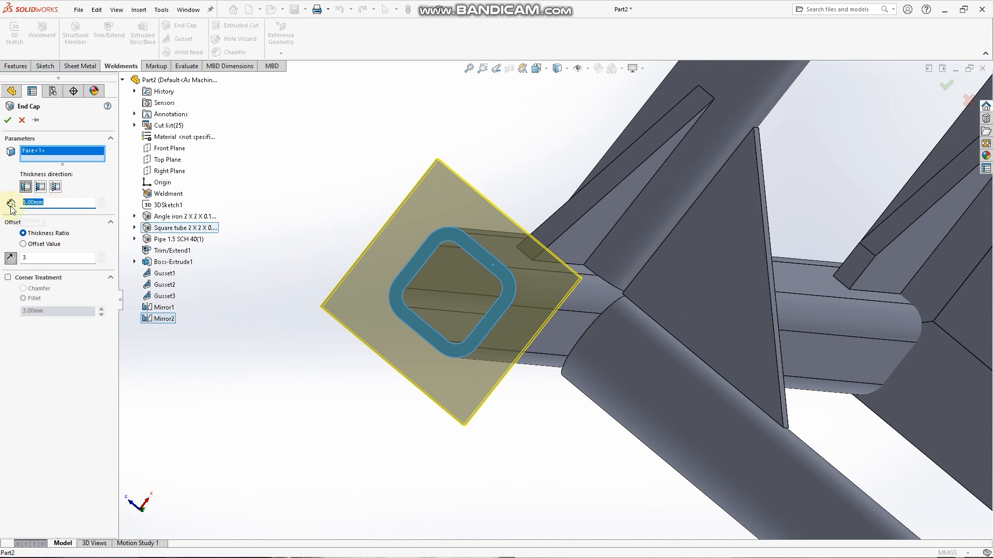
pyautogui.write('10')
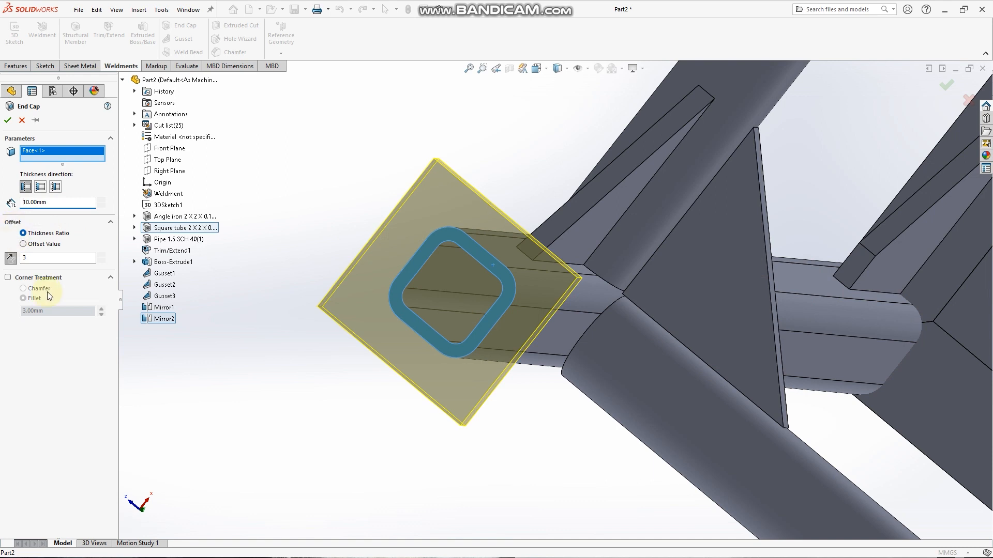
pyautogui.click(8, 277)
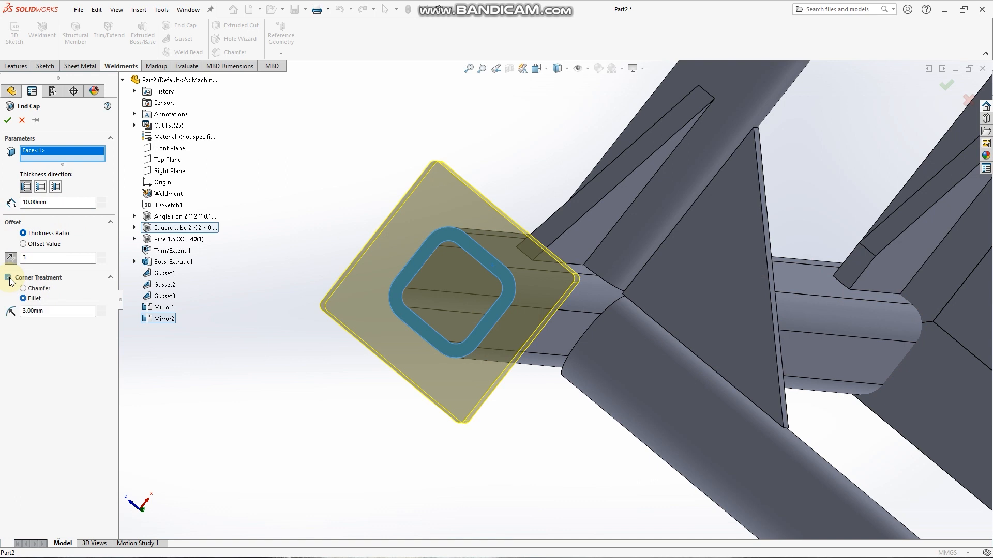
pyautogui.doubleClick(45, 311)
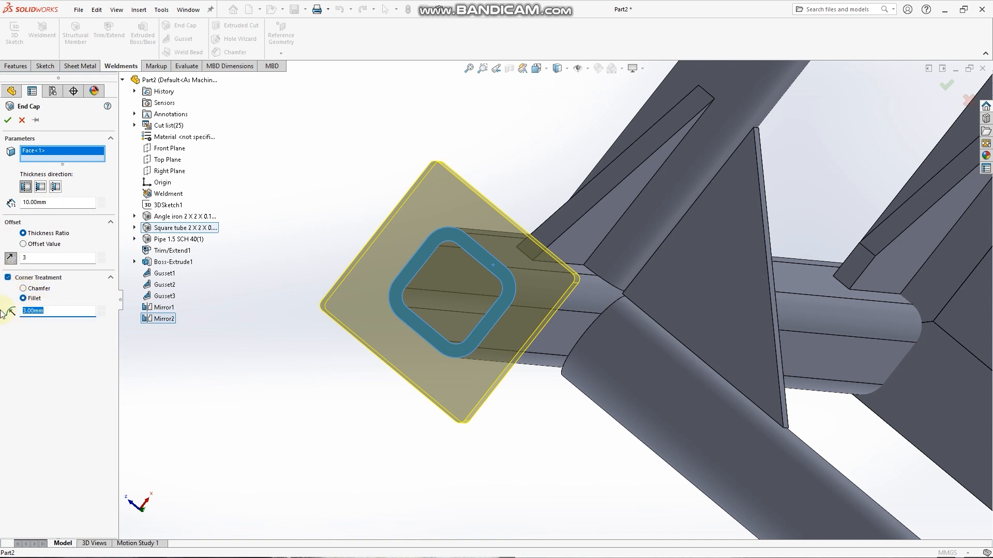
pyautogui.write('5')
pyautogui.click(9, 121)
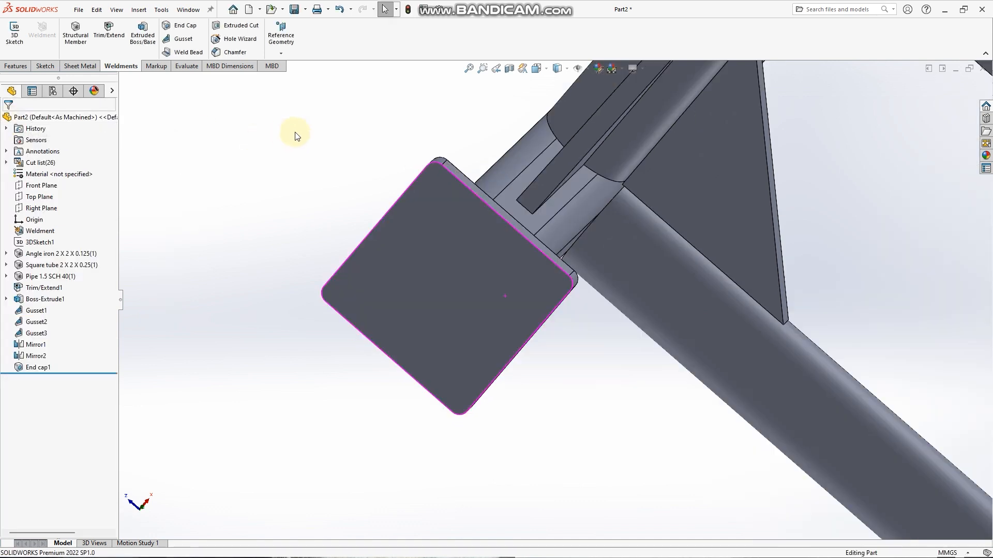
# Examine the end cap on the front-left leg from the side and in relation to the whole table
pyautogui.press('Down')
pyautogui.press('Down')
pyautogui.press('Down')
pyautogui.press('Down')
pyautogui.press('Down')
pyautogui.press('Down')
pyautogui.press('Up')
pyautogui.press('z')
pyautogui.press('z')
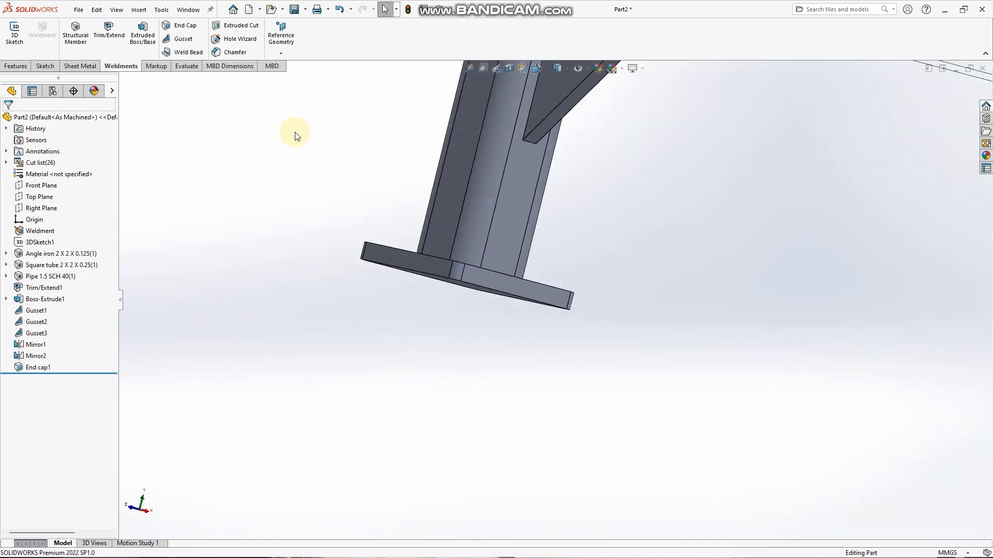
pyautogui.press('z')
pyautogui.press('z')
pyautogui.press('z')
pyautogui.press('z')
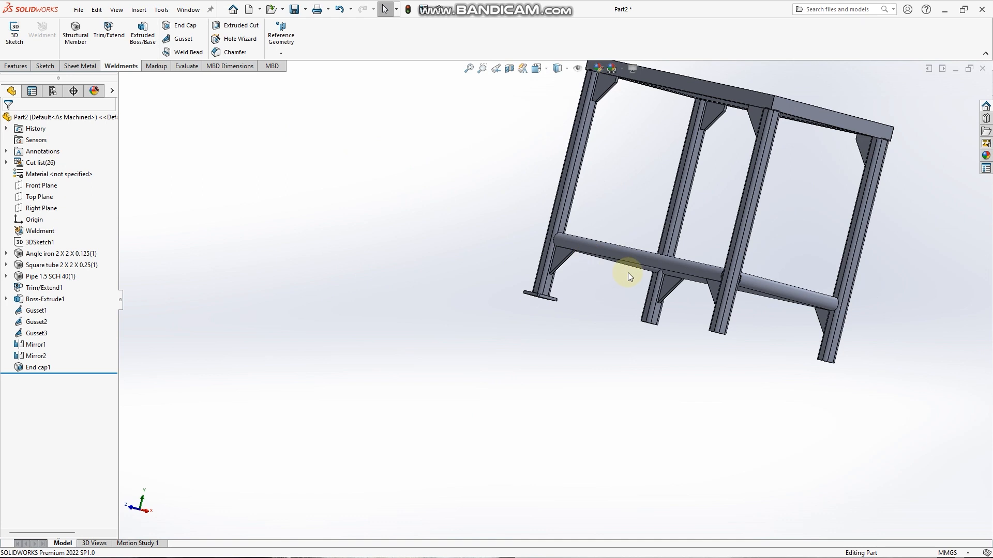
pyautogui.scroll(-4, 662, 246)
pyautogui.scroll(2, 709, 237)
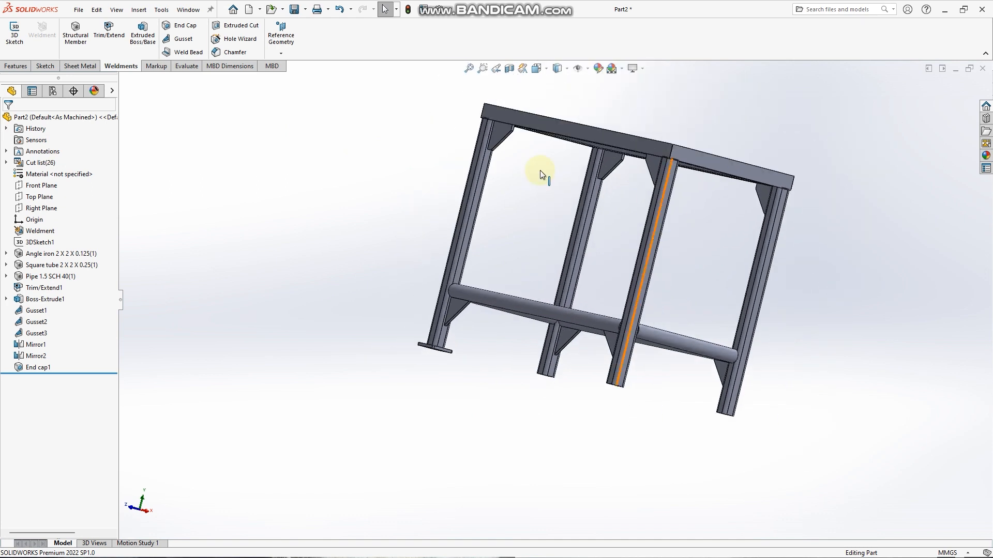
# Mirror the front-left leg's end cap body about the Right Plane to the front-right leg
pyautogui.click(24, 70)
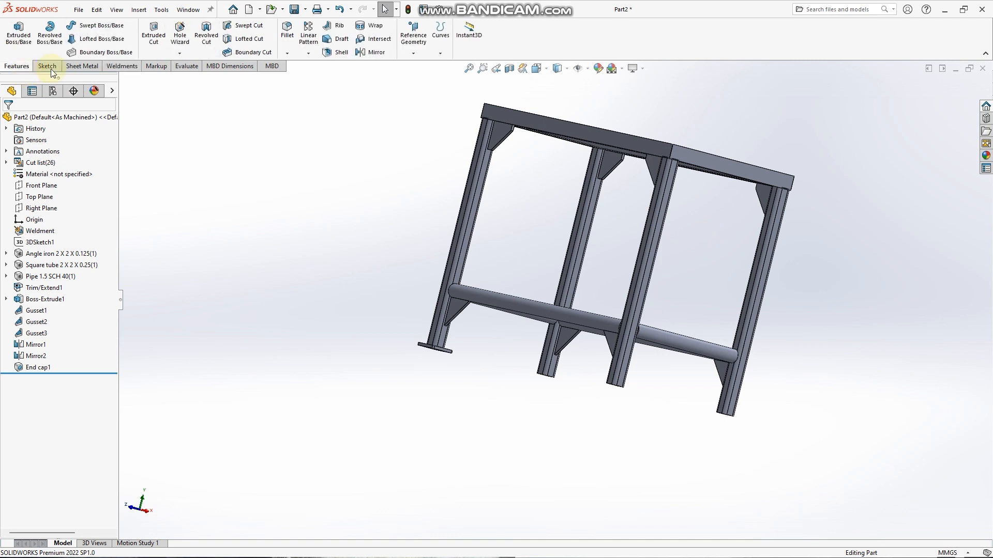
pyautogui.click(359, 52)
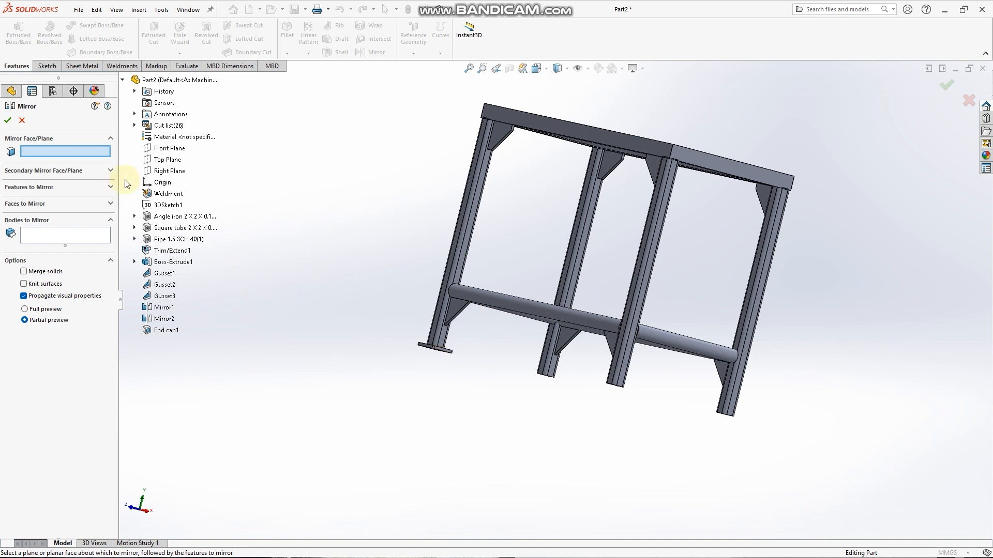
pyautogui.click(178, 172)
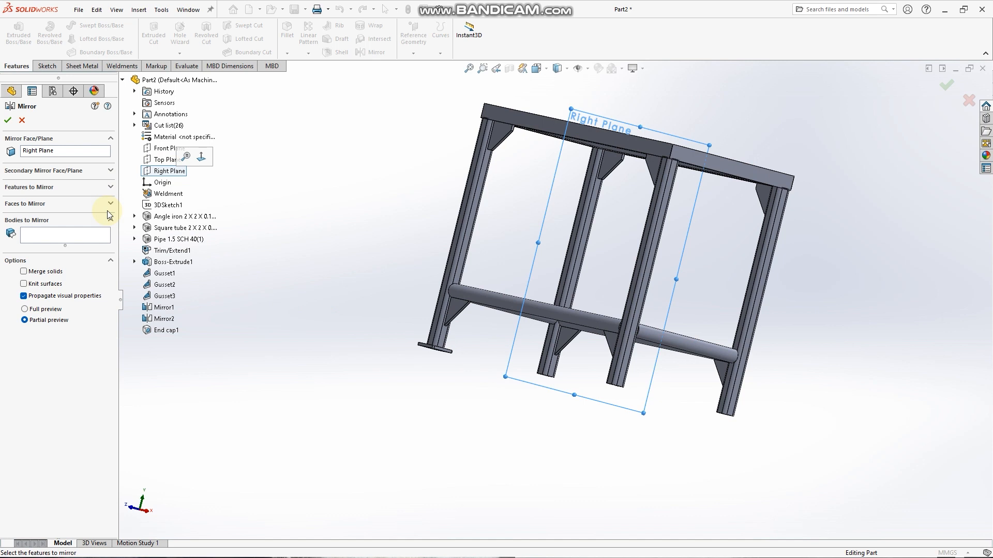
pyautogui.click(76, 236)
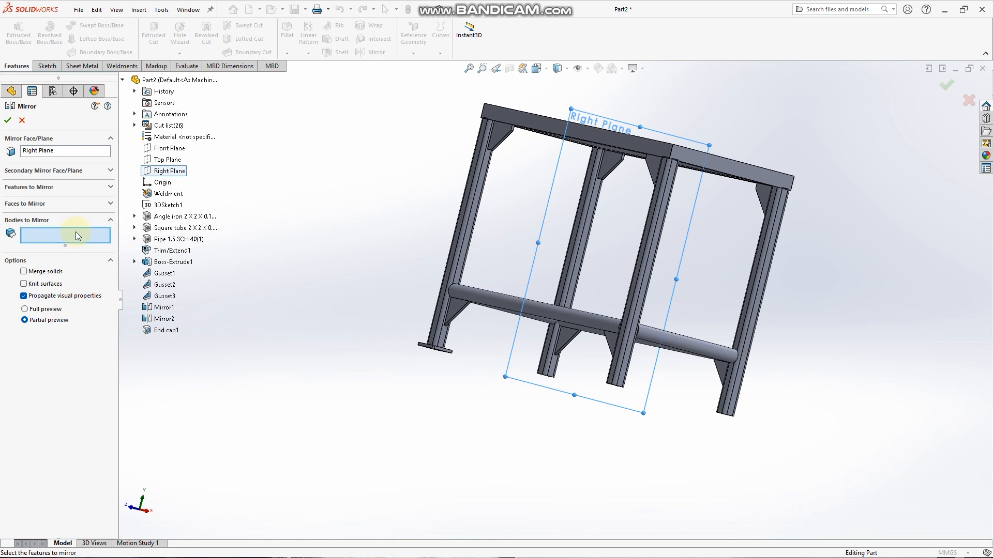
pyautogui.click(429, 350)
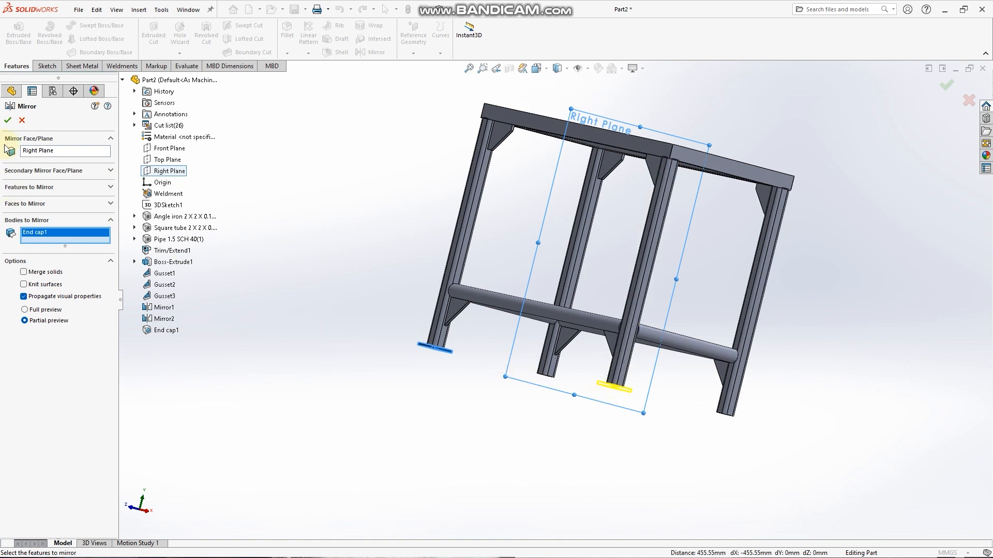
pyautogui.click(8, 120)
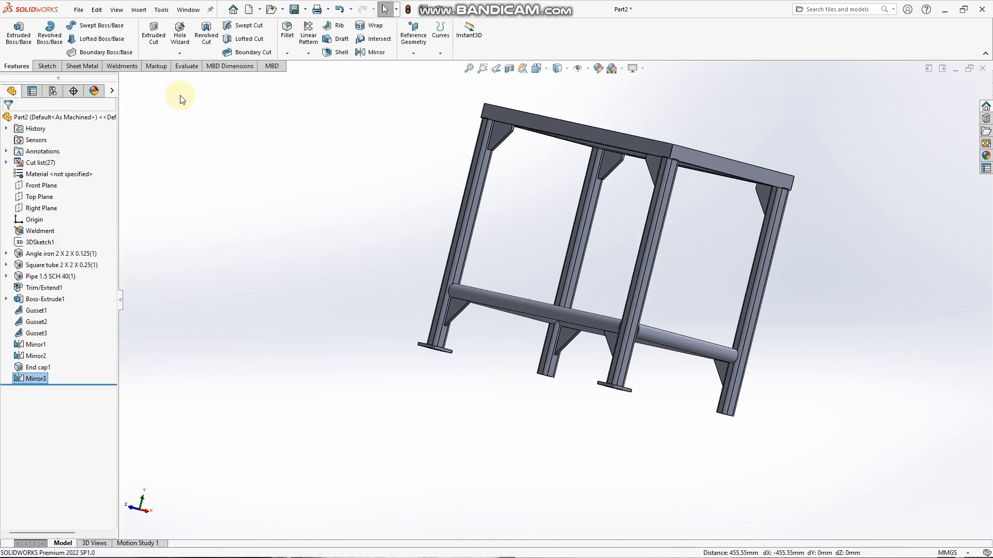
# Mirror both front leg end cap bodies about the Front Plane to the two back legs
pyautogui.click(373, 54)
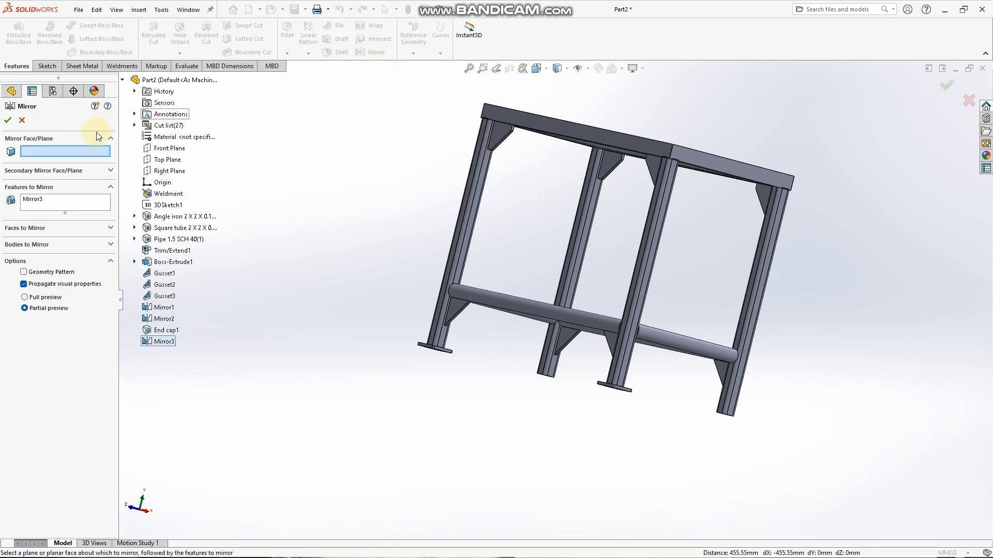
pyautogui.click(155, 171)
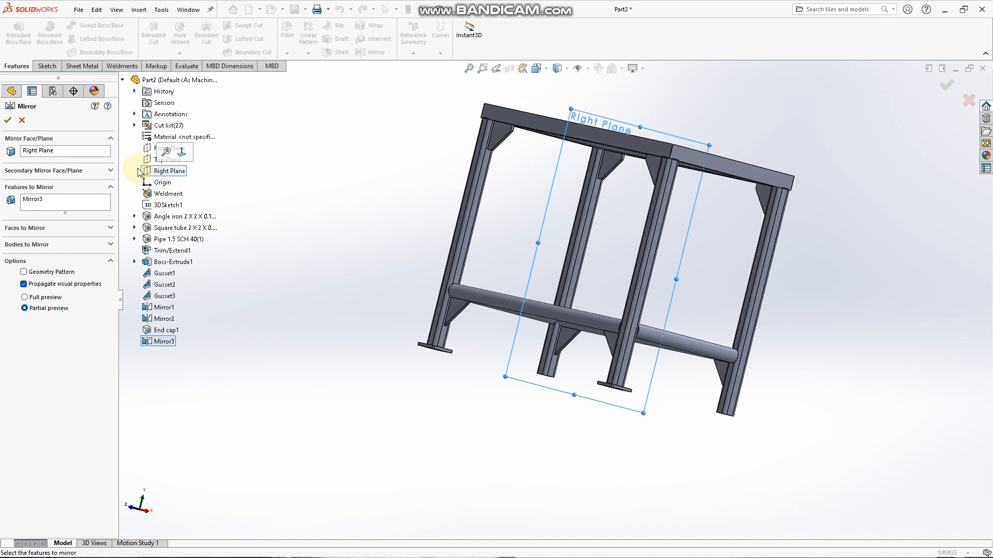
pyautogui.click(110, 190)
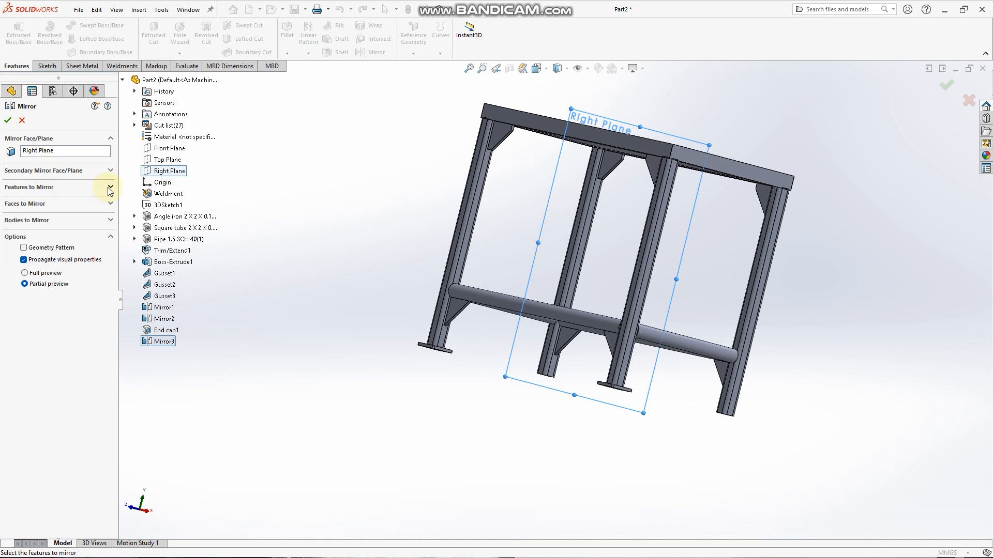
pyautogui.click(110, 221)
pyautogui.click(437, 347)
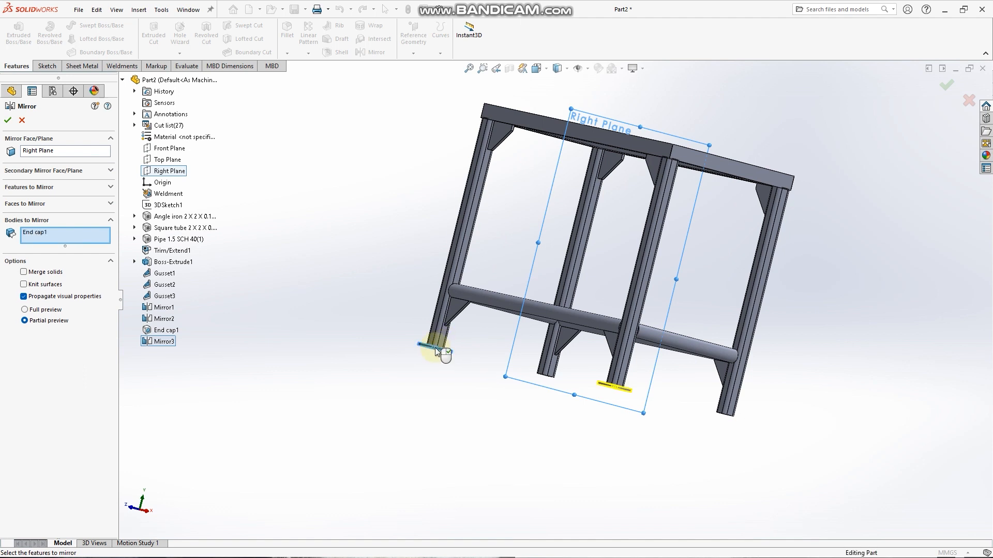
pyautogui.click(611, 387)
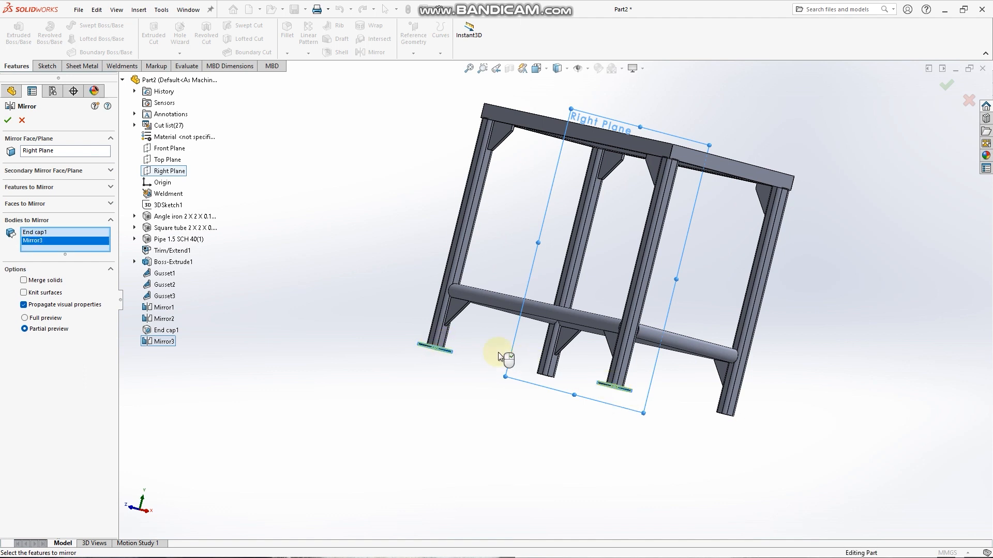
pyautogui.click(102, 153)
pyautogui.rightClick(102, 156)
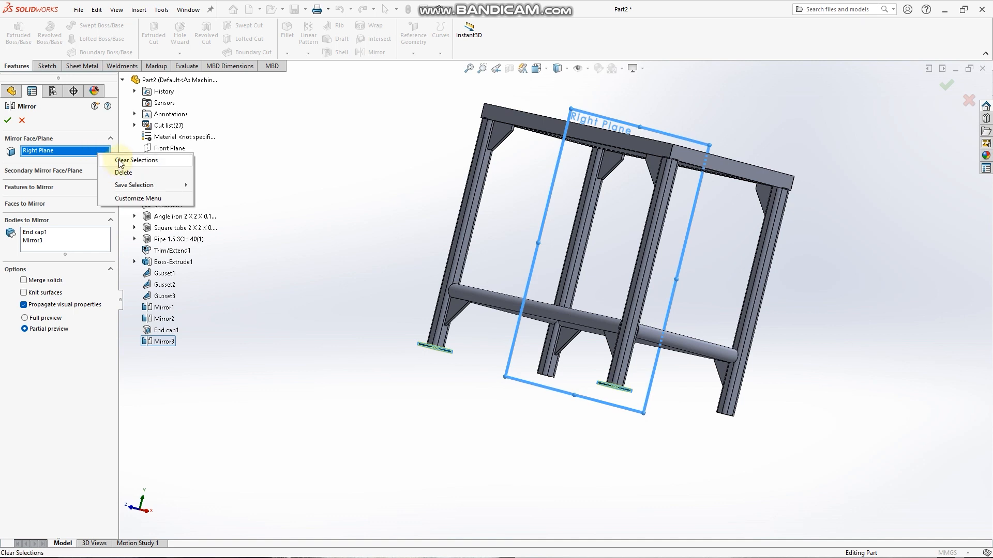
pyautogui.click(120, 160)
pyautogui.click(165, 149)
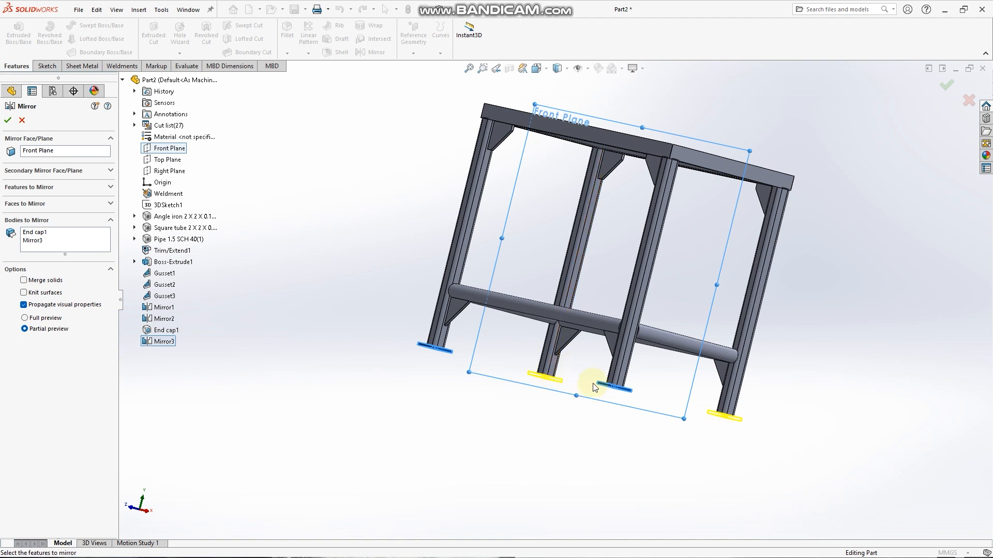
pyautogui.rightClick(95, 153)
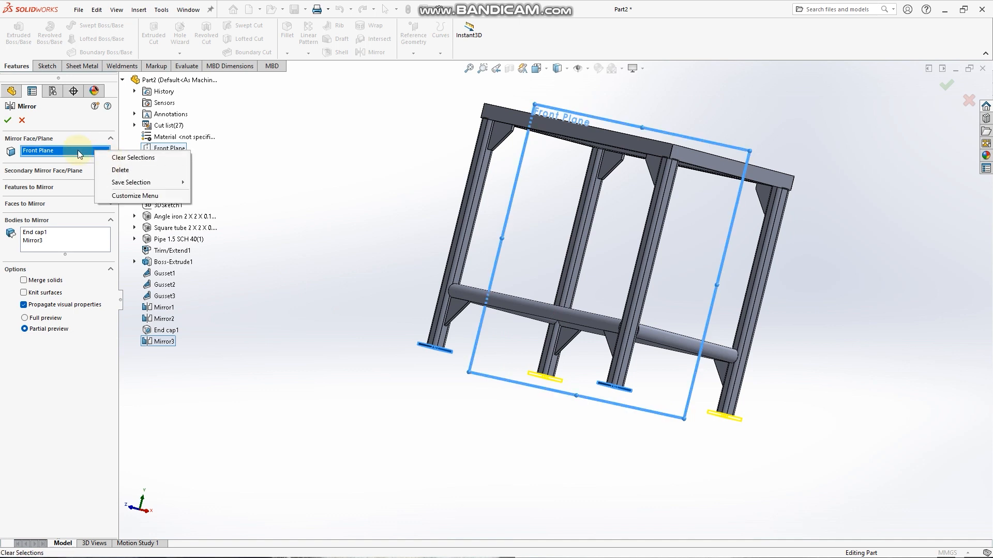
pyautogui.click(80, 154)
pyautogui.click(7, 120)
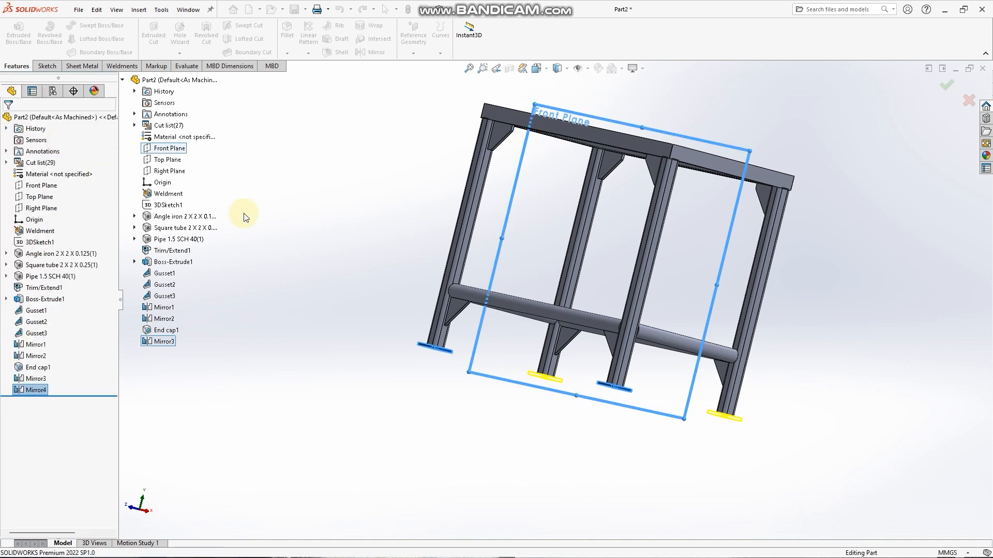
pyautogui.click(424, 399)
# Examine the four end caps and the whole table from below, the sides and above
pyautogui.press('Left')
pyautogui.press('Down')
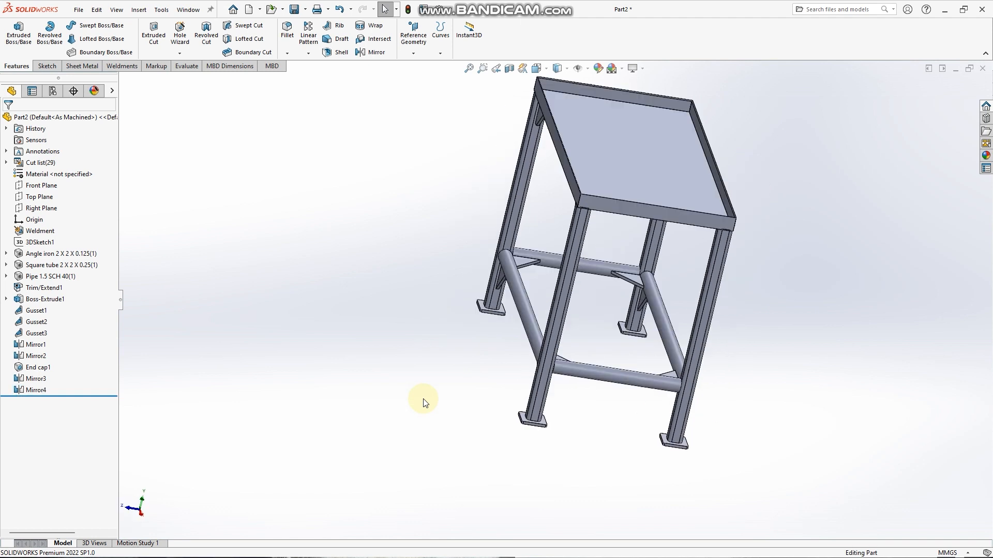
pyautogui.press('Up')
pyautogui.press('Right')
pyautogui.press('Right')
pyautogui.press('Right')
pyautogui.press('Right')
pyautogui.press('Down')
pyautogui.press('Down')
pyautogui.press('Down')
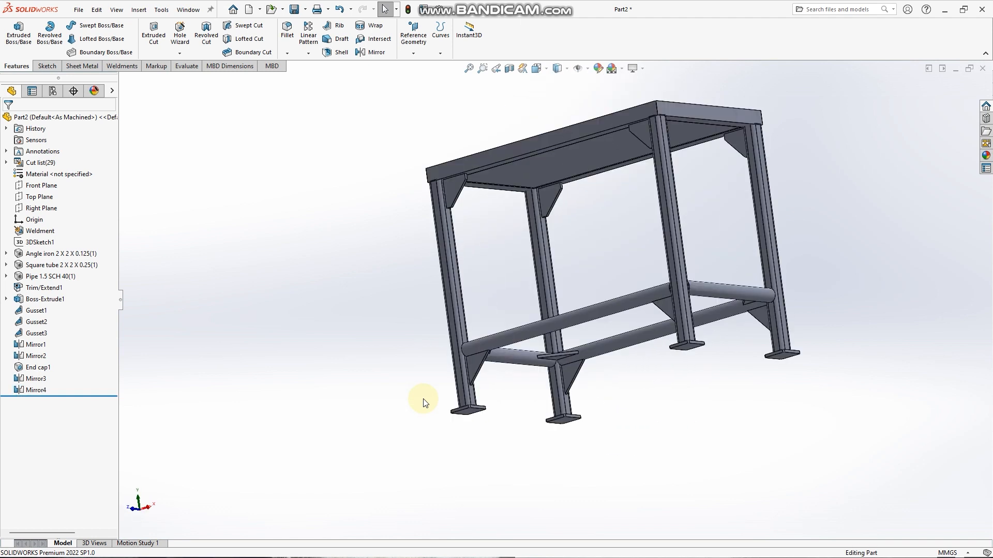
pyautogui.press('Left')
pyautogui.press('Left')
pyautogui.press('Down')
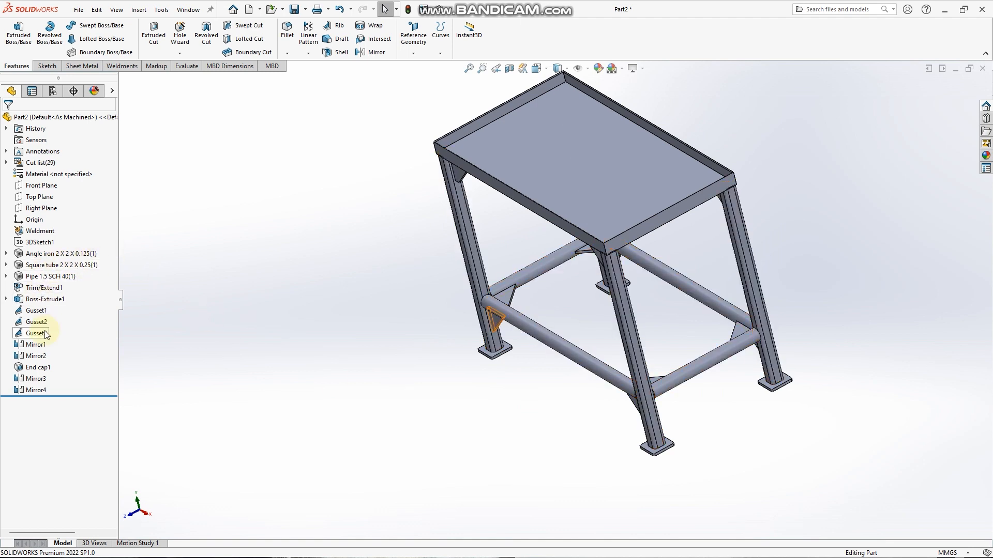
# Apply a red colour appearance to the tabletop plate's extrude feature
pyautogui.click(51, 296)
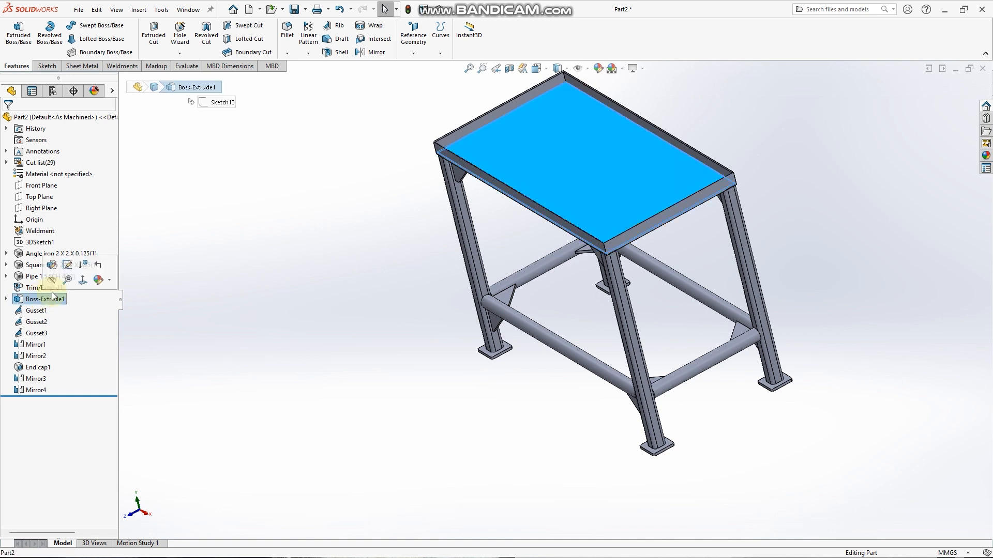
pyautogui.click(109, 281)
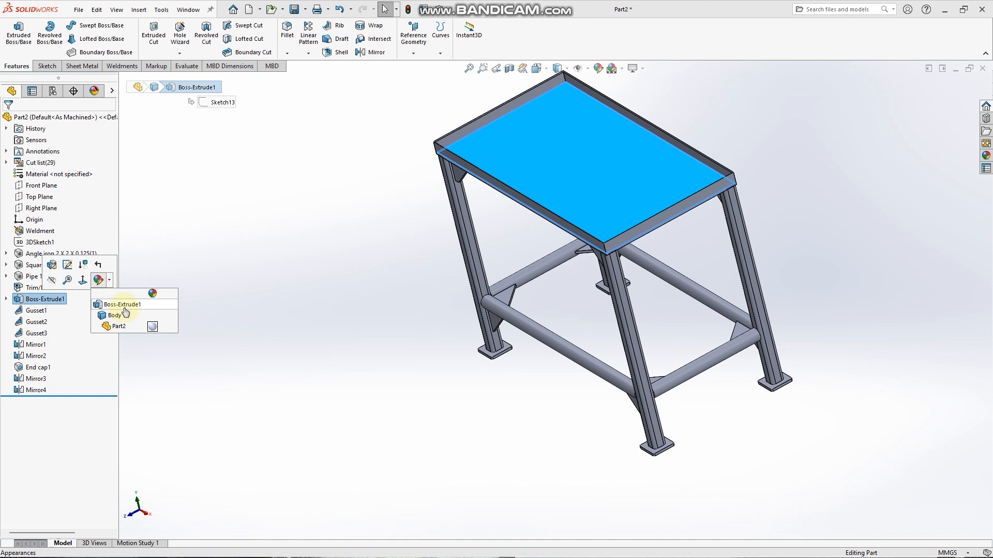
pyautogui.click(125, 312)
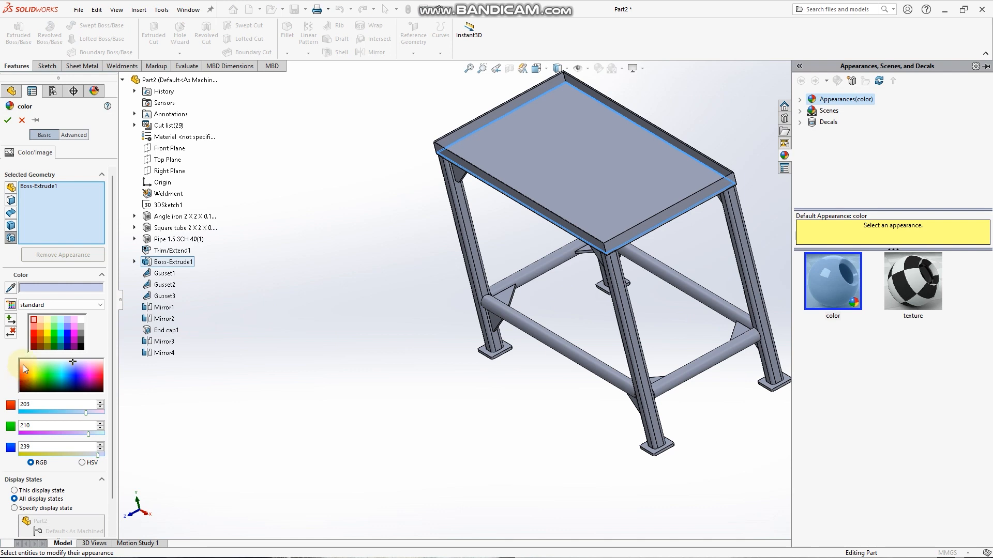
pyautogui.click(34, 333)
pyautogui.click(7, 120)
pyautogui.click(348, 254)
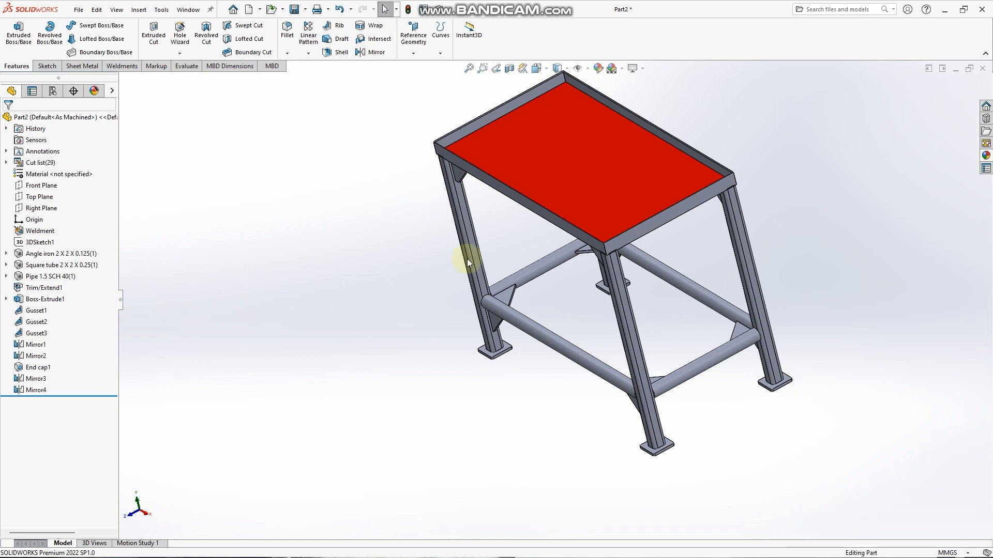
# Examine the finished table with its coloured top from the front and from an angled view above
pyautogui.press('Right')
pyautogui.press('Right')
pyautogui.press('Right')
pyautogui.press('Right')
pyautogui.press('Up')
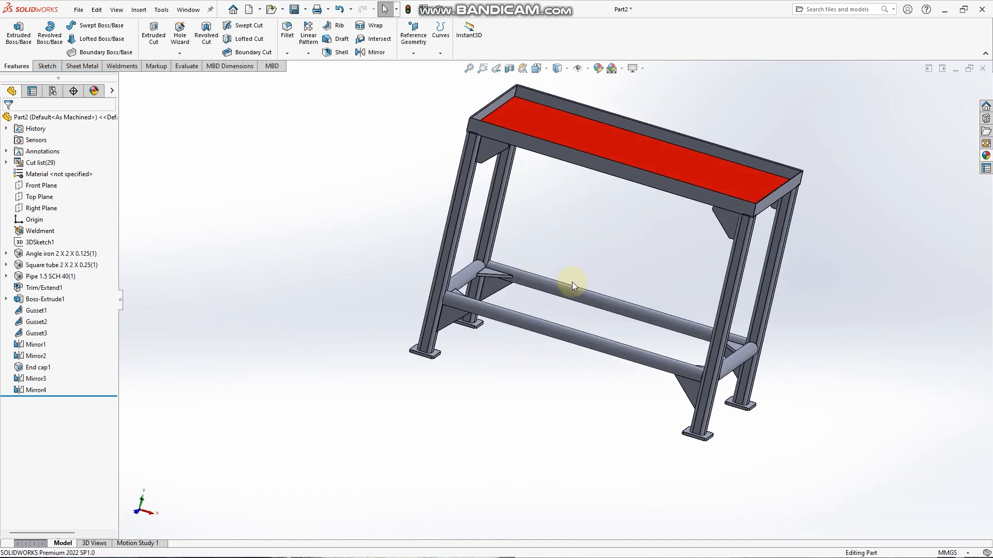
pyautogui.press('Left')
pyautogui.press('Left')
pyautogui.press('Left')
pyautogui.press('Down')
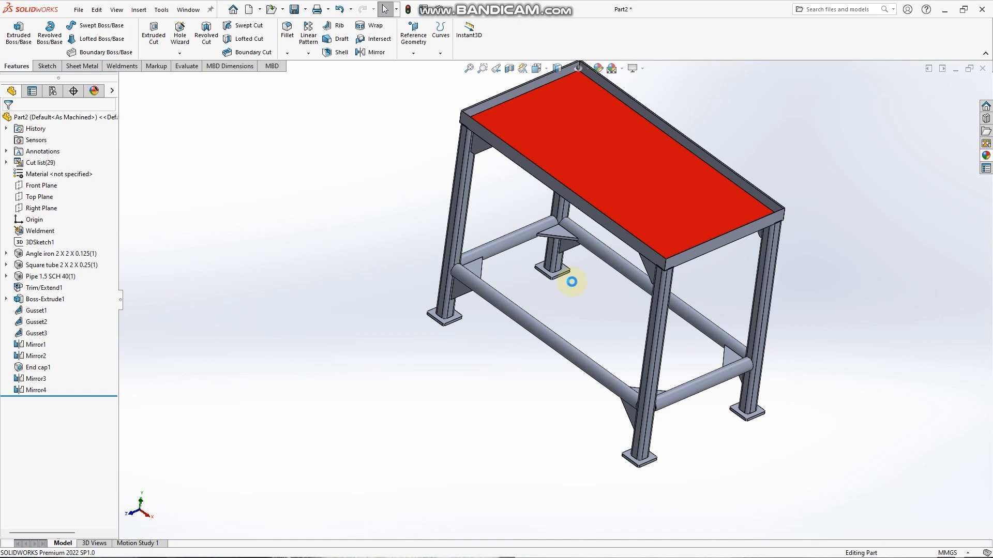
# Save the part as HW5_MTEN104_22_PART in the HOMEWORK 5 folder
pyautogui.hotkey('ctrl', 's')
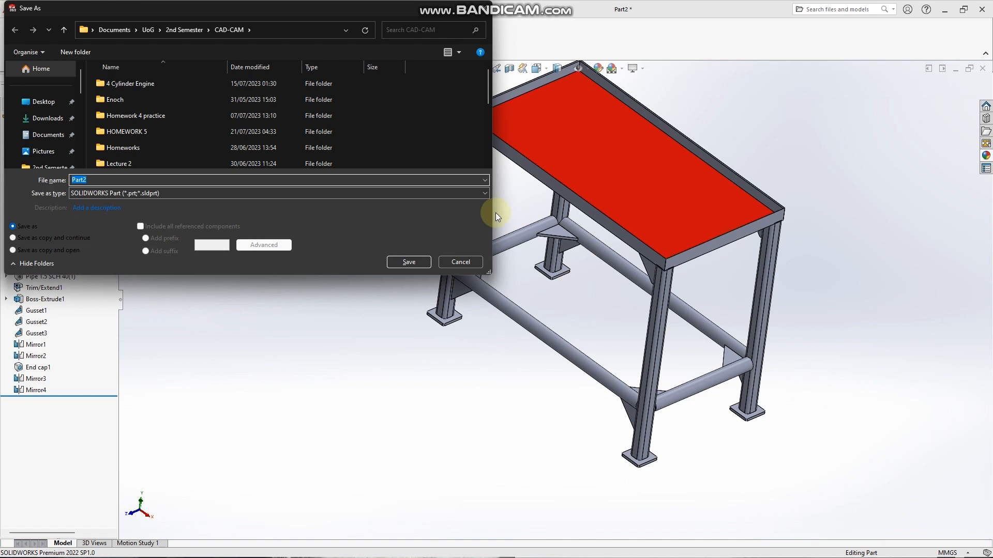
pyautogui.doubleClick(223, 131)
pyautogui.doubleClick(171, 179)
pyautogui.write('HW')
pyautogui.click(171, 179)
pyautogui.press('capslock')
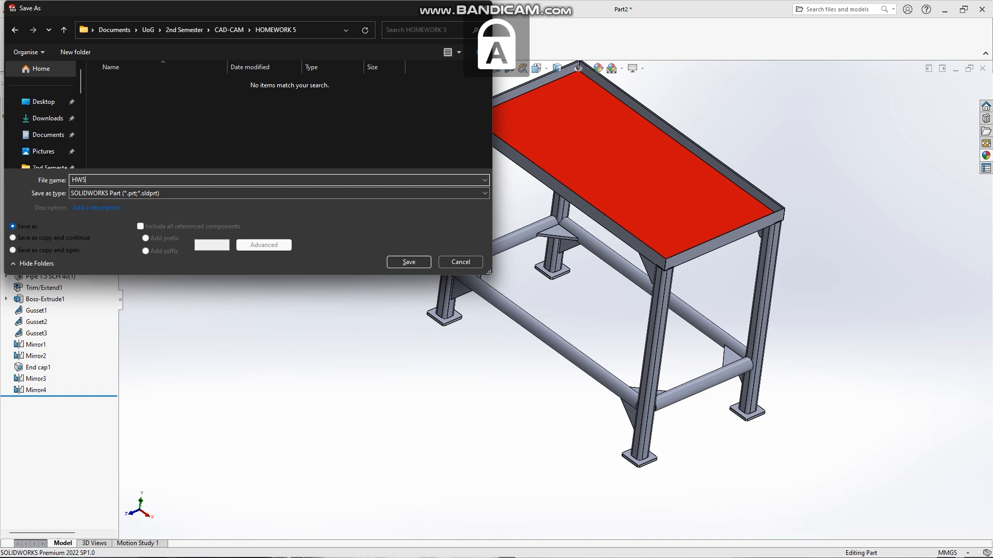
pyautogui.write('_MTEN104')
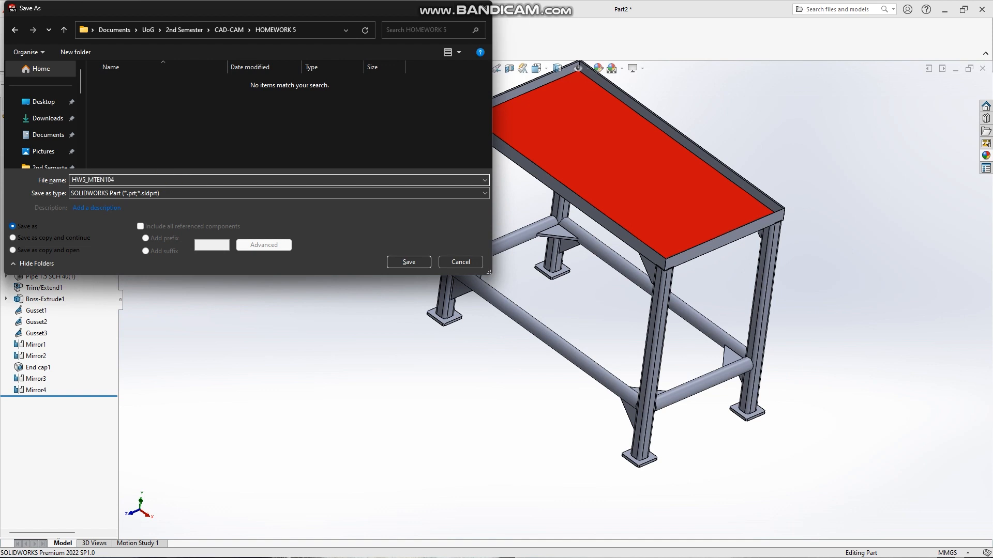
pyautogui.write('_22_PART')
pyautogui.click(414, 262)
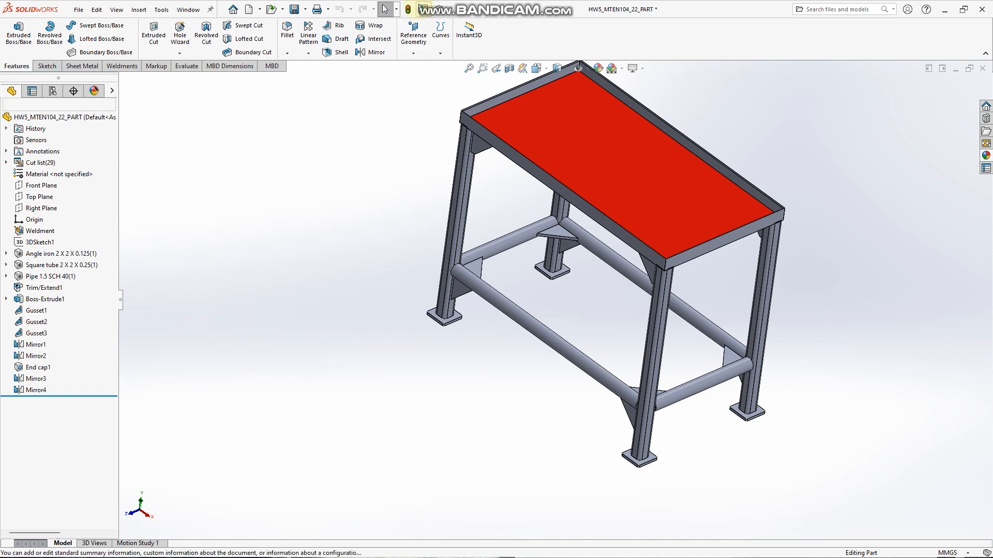
# Open the file properties and add a custom Description property with the value TABLE
pyautogui.click(423, 10)
pyautogui.click(362, 243)
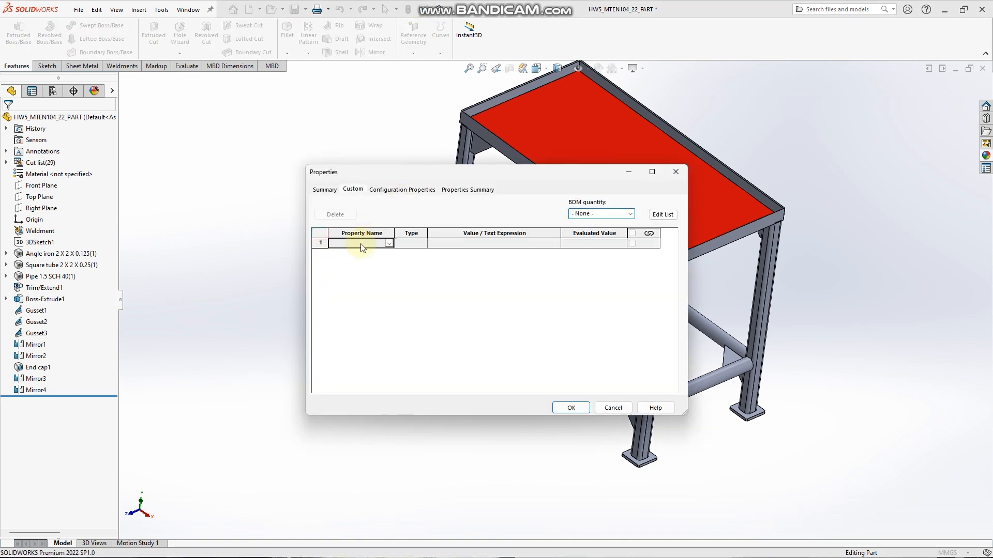
pyautogui.click(388, 243)
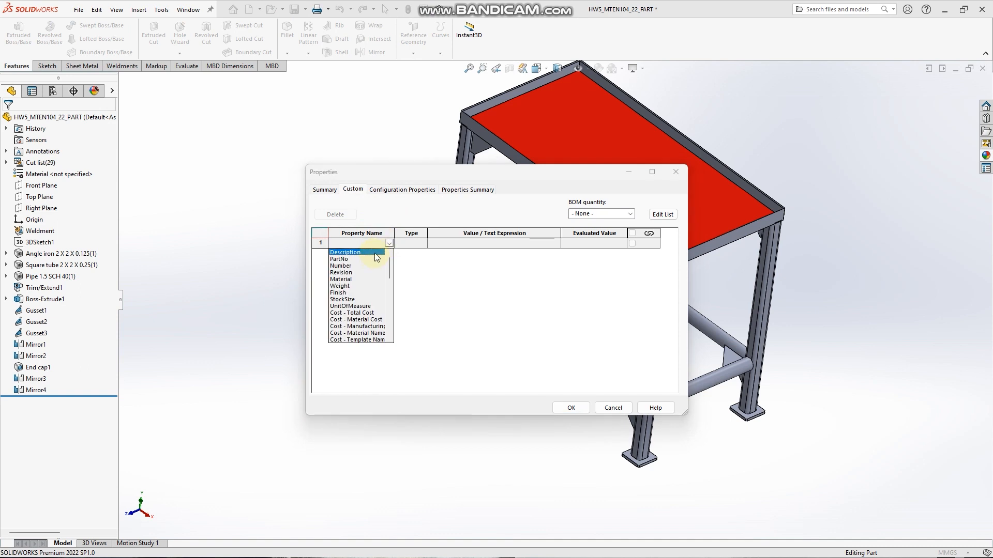
pyautogui.click(374, 253)
pyautogui.click(443, 243)
pyautogui.write('TABLE')
pyautogui.press('BackSpace')
pyautogui.press('BackSpace')
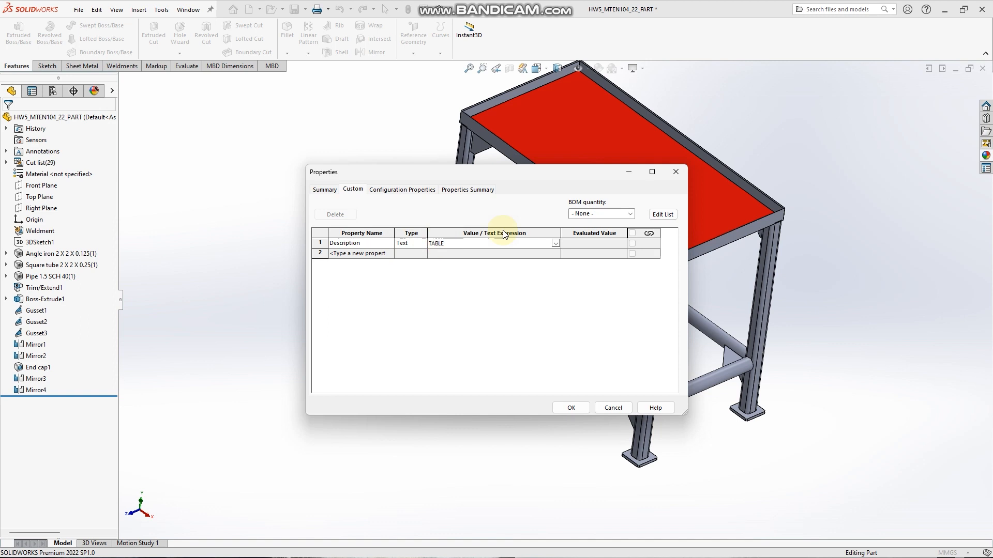
pyautogui.click(617, 240)
# Add a custom Weight property linked to the part's Mass
pyautogui.click(389, 255)
pyautogui.click(389, 254)
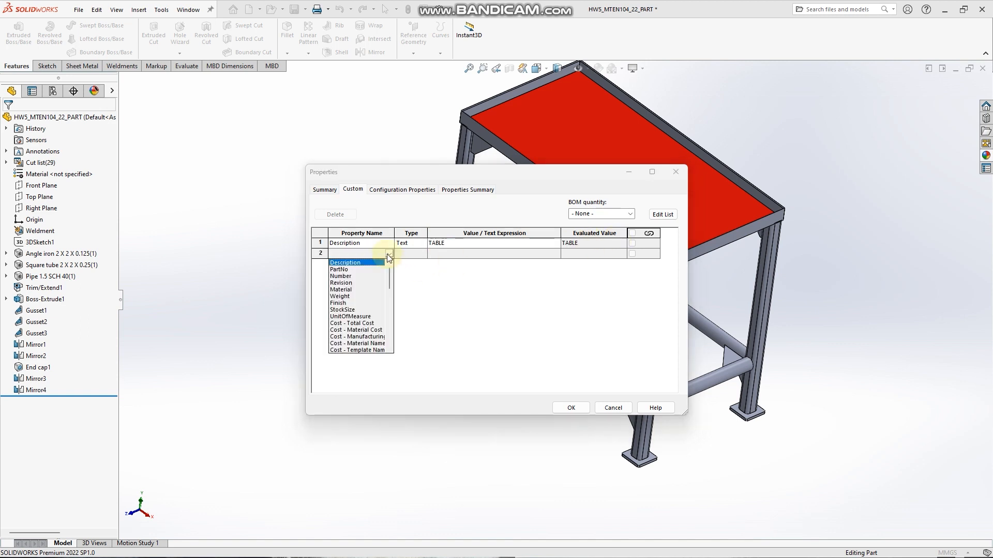
pyautogui.click(349, 296)
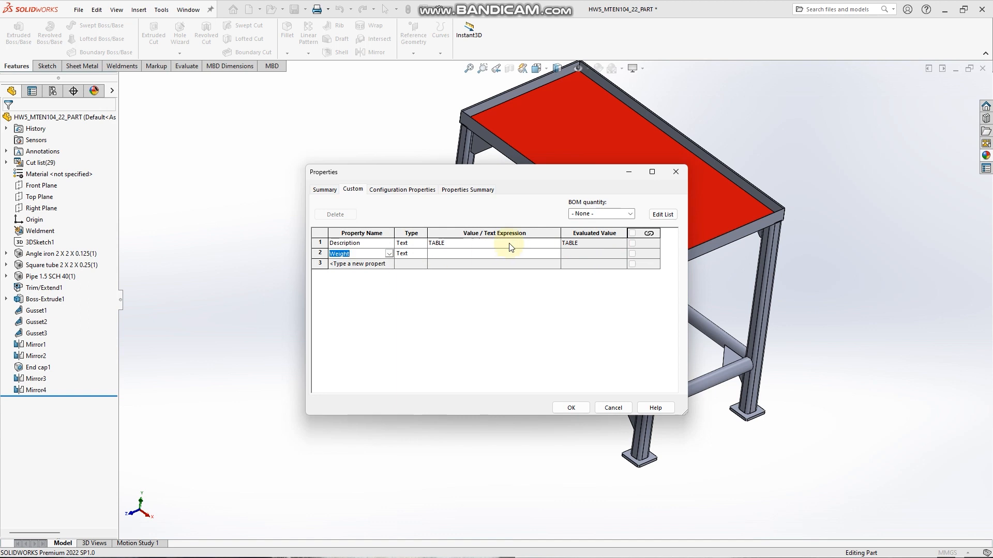
pyautogui.click(555, 253)
pyautogui.click(555, 253)
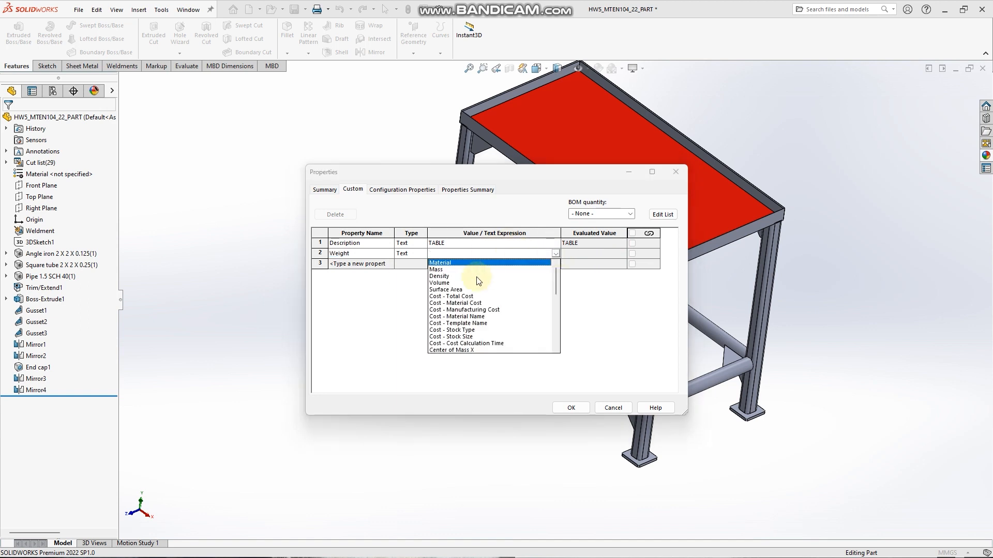
pyautogui.click(470, 270)
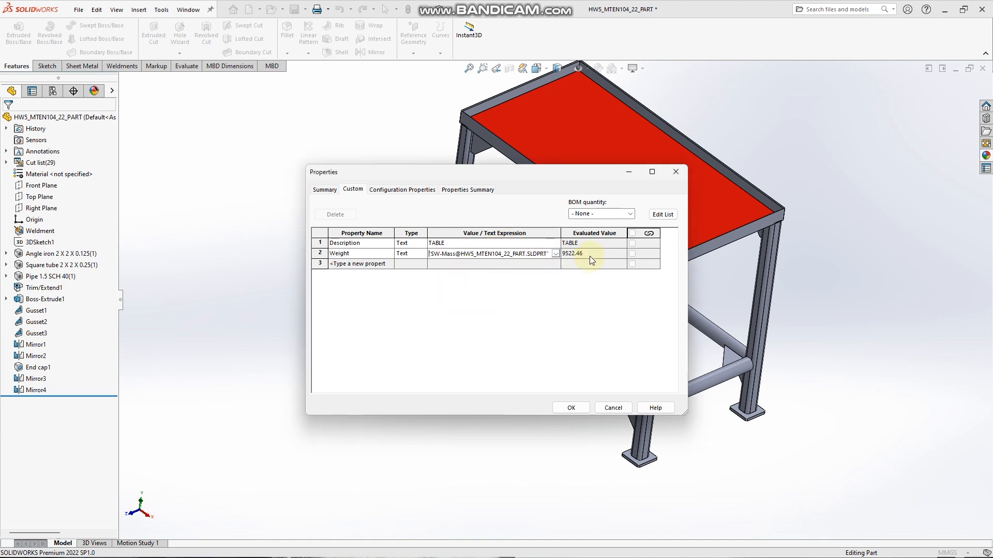
# Accept the file properties and add a DESCRIPTION property with the value TABLE to the tabletop's cut-list item, Cut-List-Item6
pyautogui.click(570, 407)
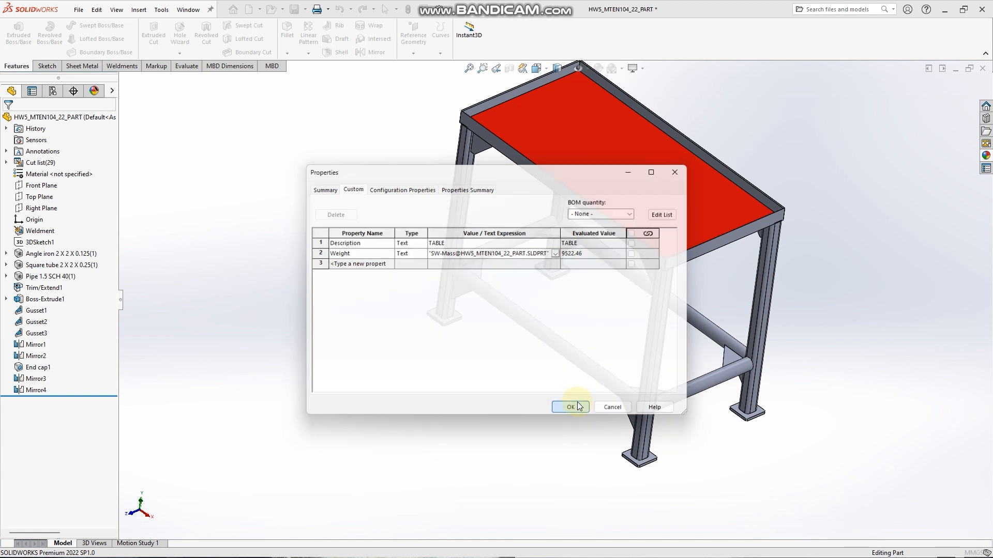
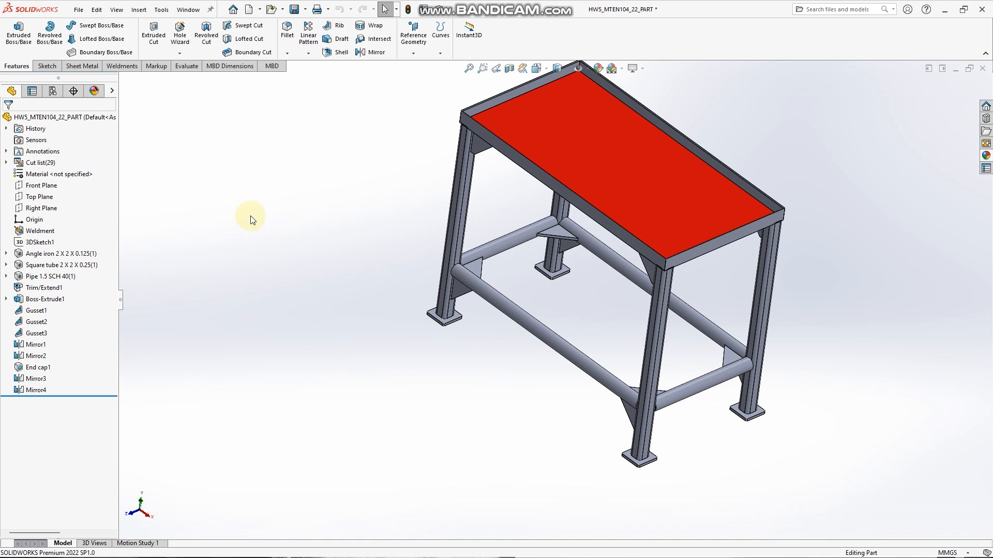
pyautogui.click(6, 163)
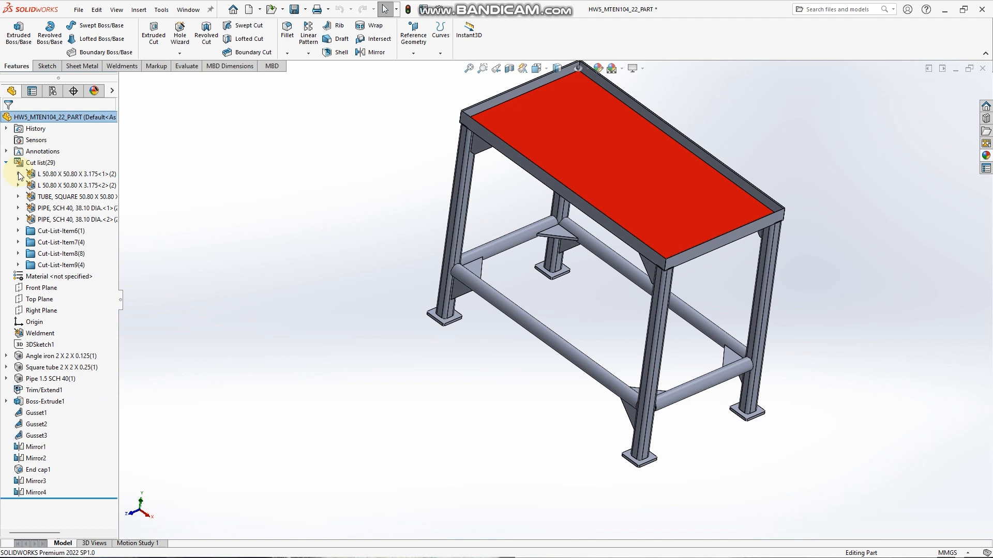
pyautogui.click(76, 235)
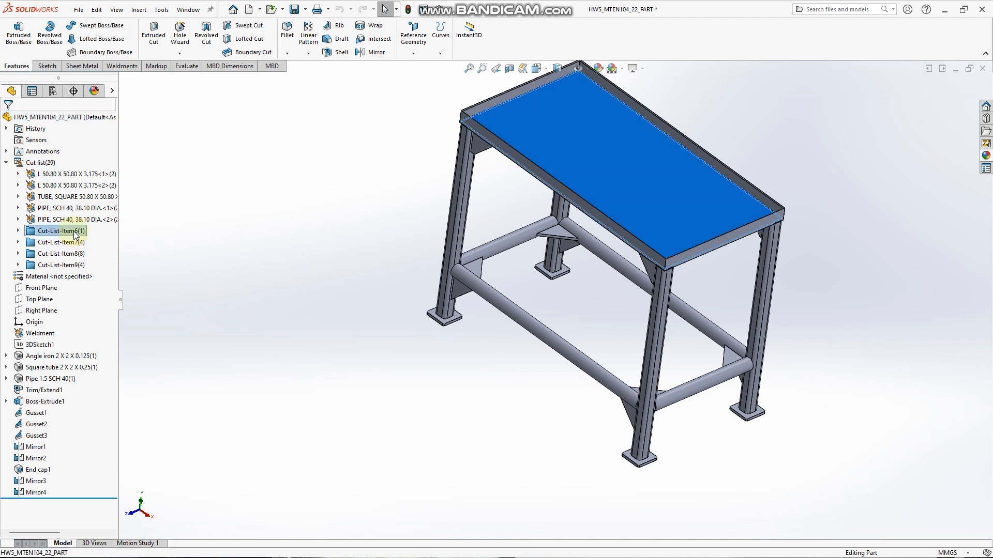
pyautogui.rightClick(75, 234)
pyautogui.click(100, 250)
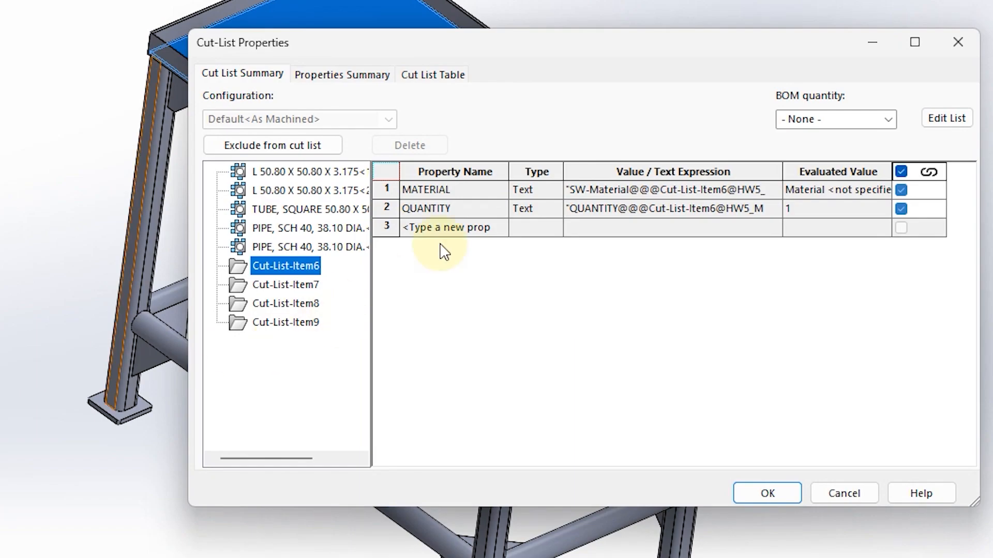
pyautogui.click(476, 229)
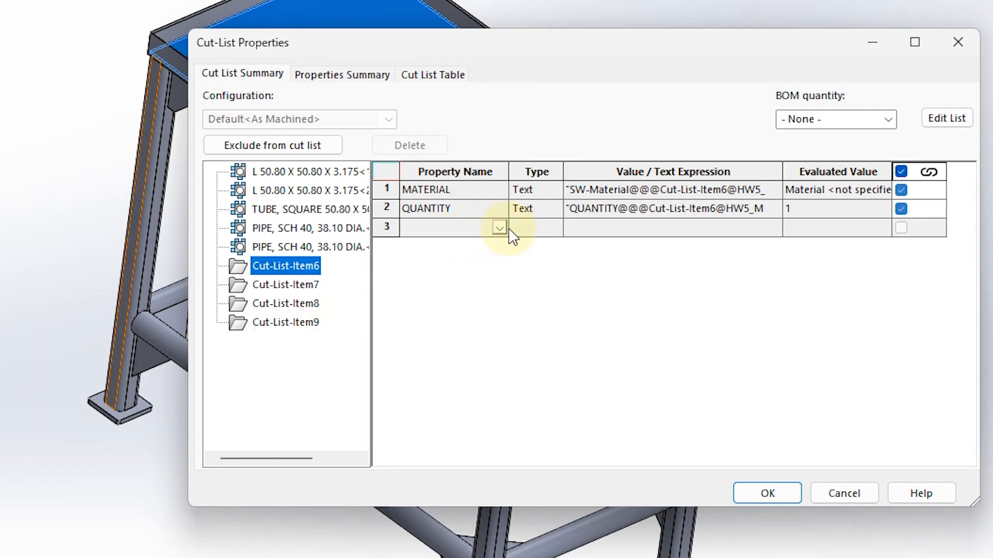
pyautogui.click(500, 228)
pyautogui.click(460, 243)
pyautogui.click(602, 238)
pyautogui.write('Y')
pyautogui.write('TABLE')
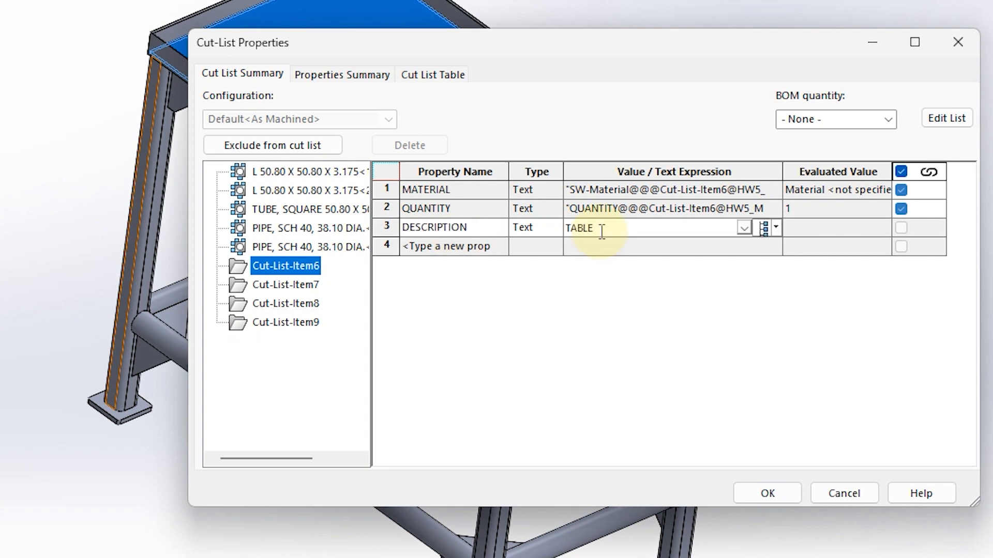
pyautogui.press('Return')
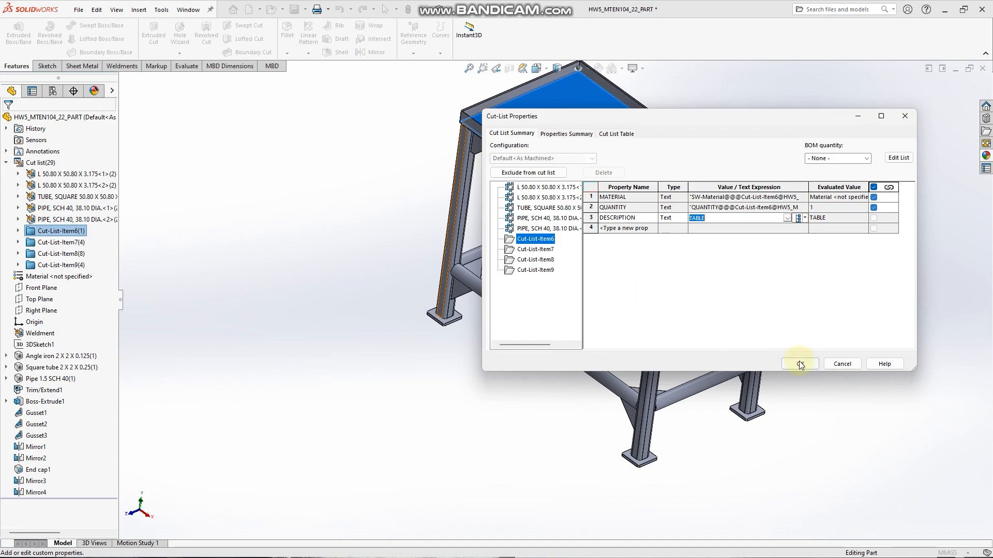
pyautogui.click(800, 364)
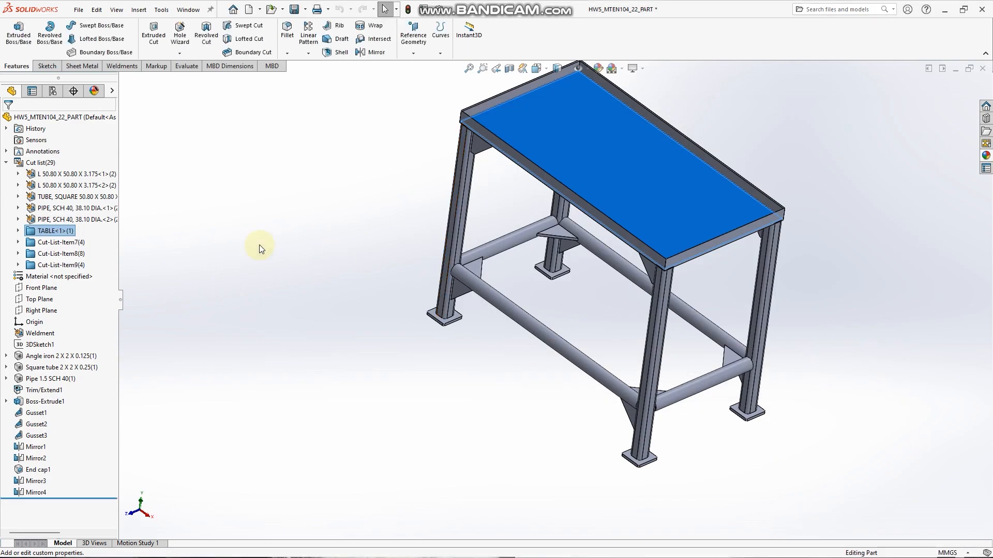
# Change the tabletop cut-list item's DESCRIPTION value to TABLE TOP
pyautogui.rightClick(71, 236)
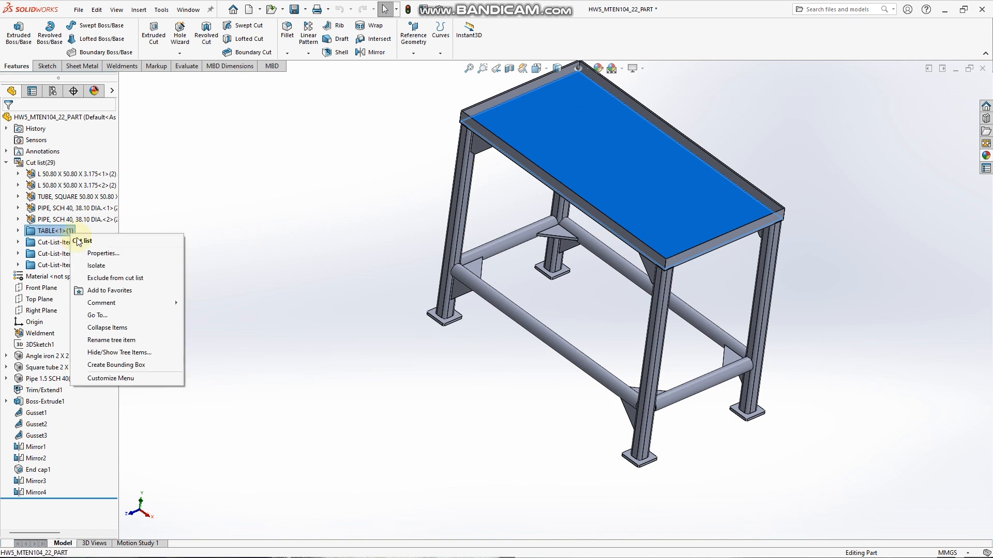
pyautogui.click(99, 253)
pyautogui.click(724, 218)
pyautogui.write('TOP')
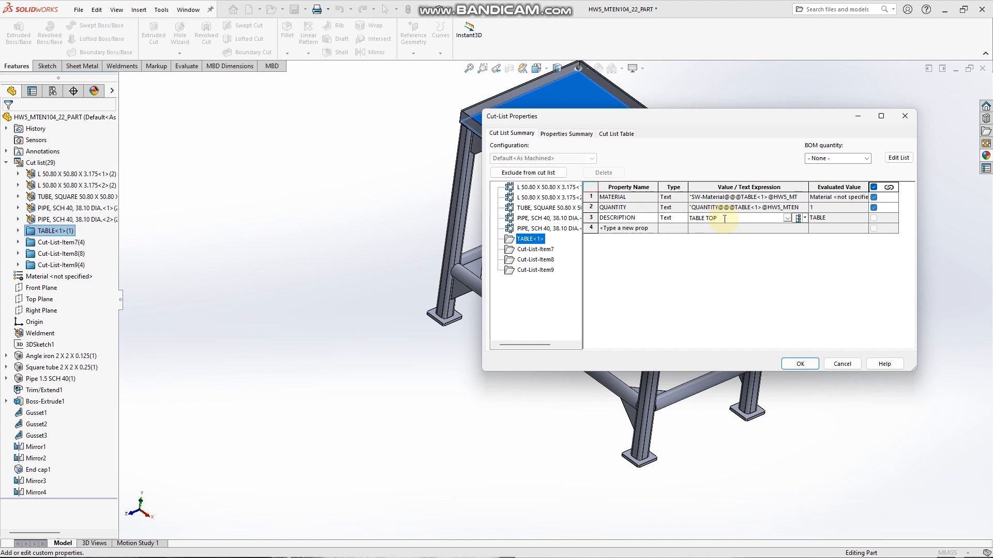
pyautogui.click(800, 364)
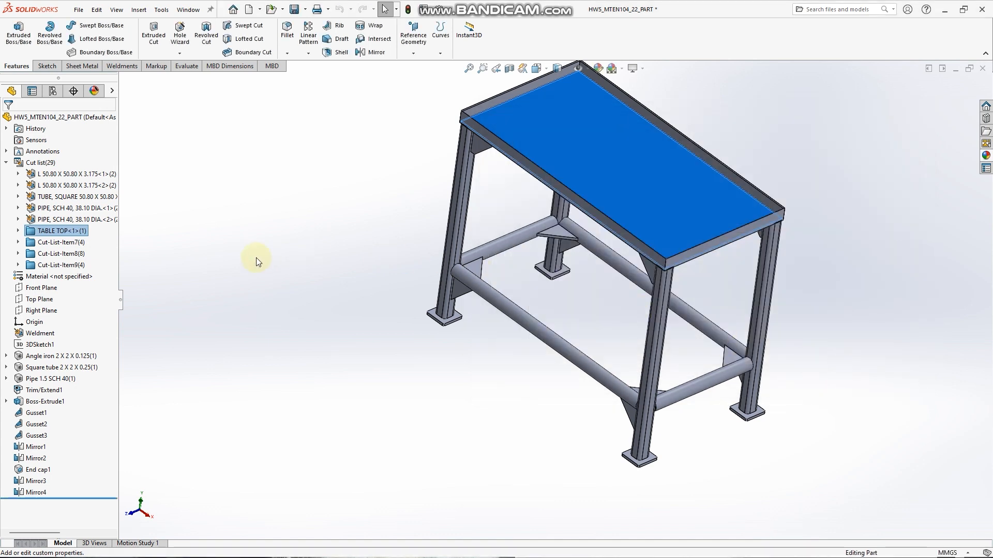
# Add a DESCRIPTION property with the value GUSSET(100X100X20X20mmthick) to the upper gussets' cut-list item, Cut-List-Item7
pyautogui.click(78, 243)
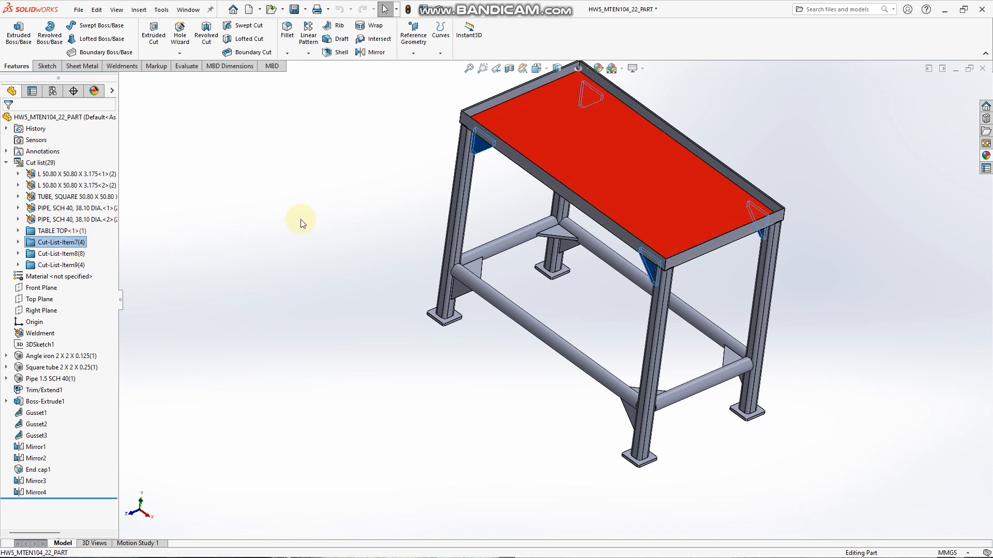
pyautogui.rightClick(83, 245)
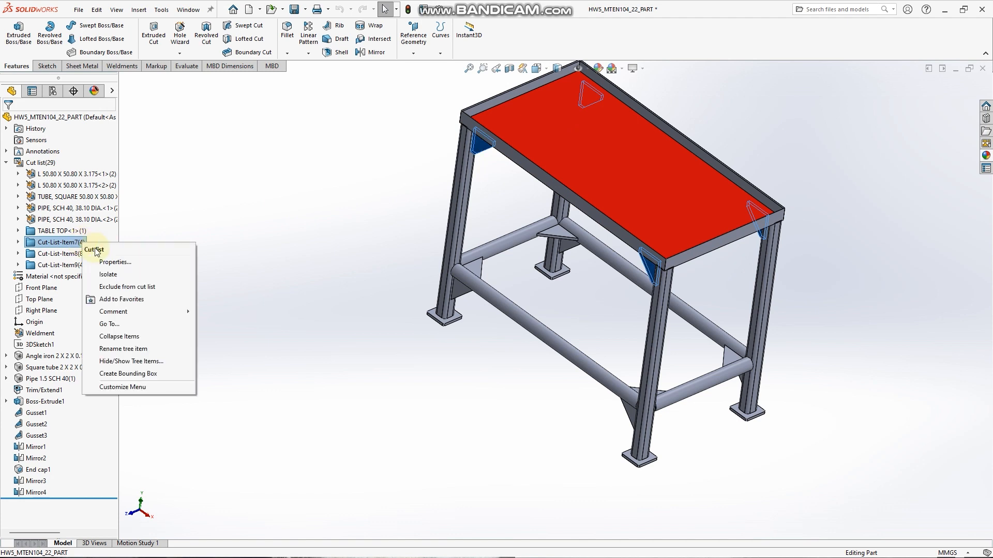
pyautogui.click(107, 259)
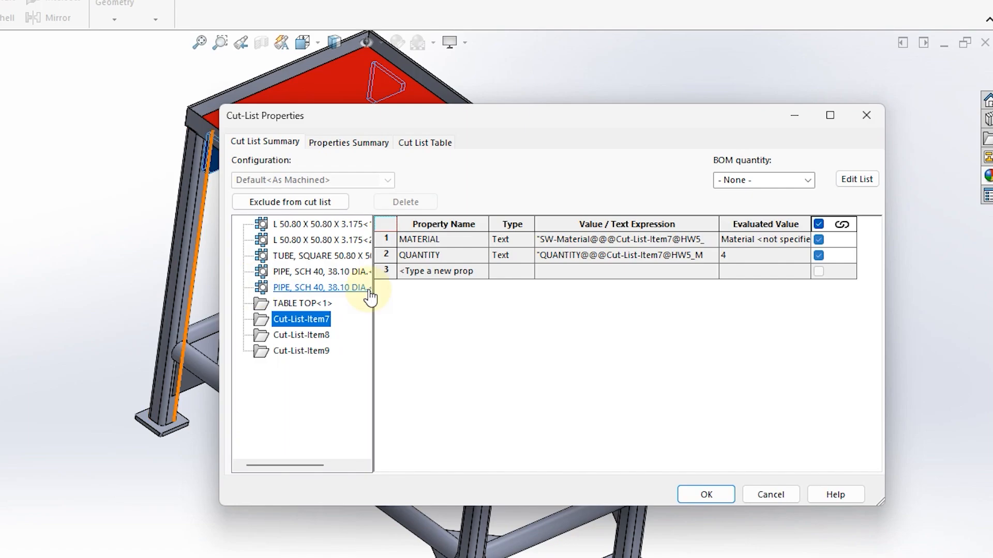
pyautogui.click(641, 219)
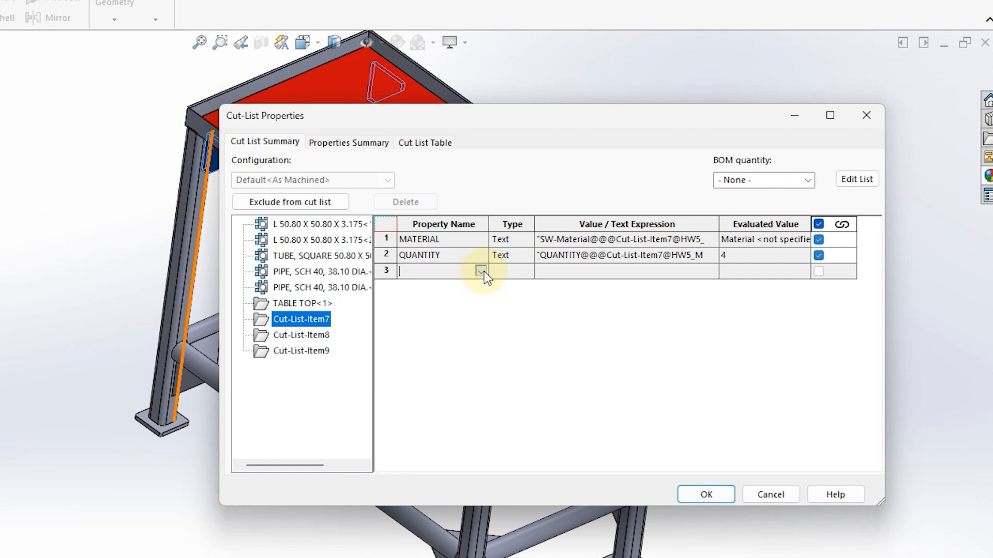
pyautogui.click(481, 272)
pyautogui.click(461, 286)
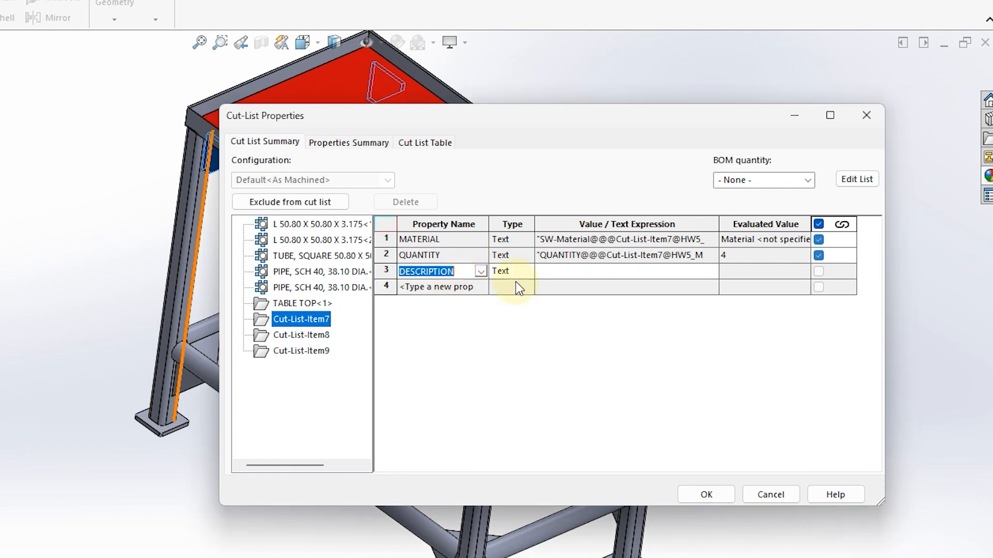
pyautogui.click(550, 277)
pyautogui.write('GUSSET')
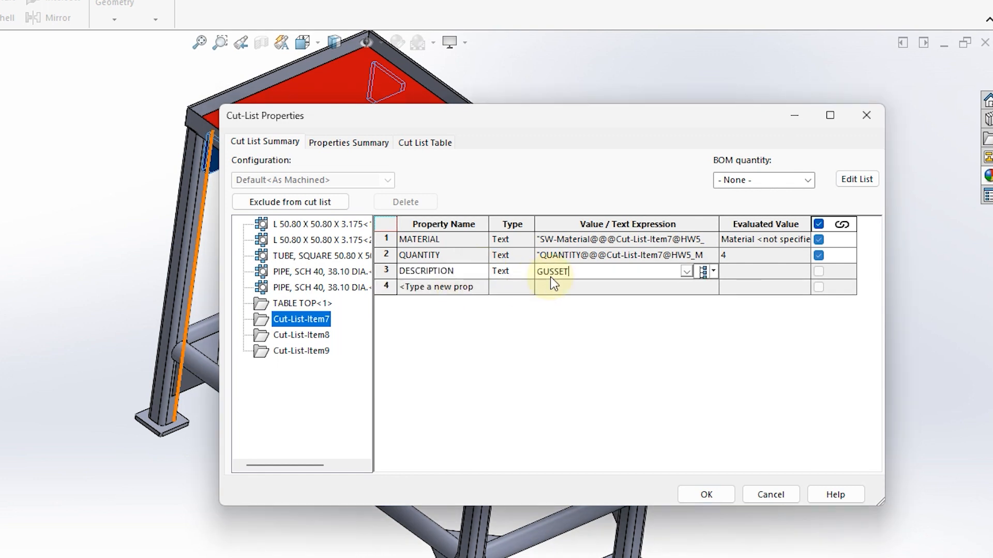
pyautogui.write('(100')
pyautogui.write('a')
pyautogui.press('BackSpace')
pyautogui.write('X')
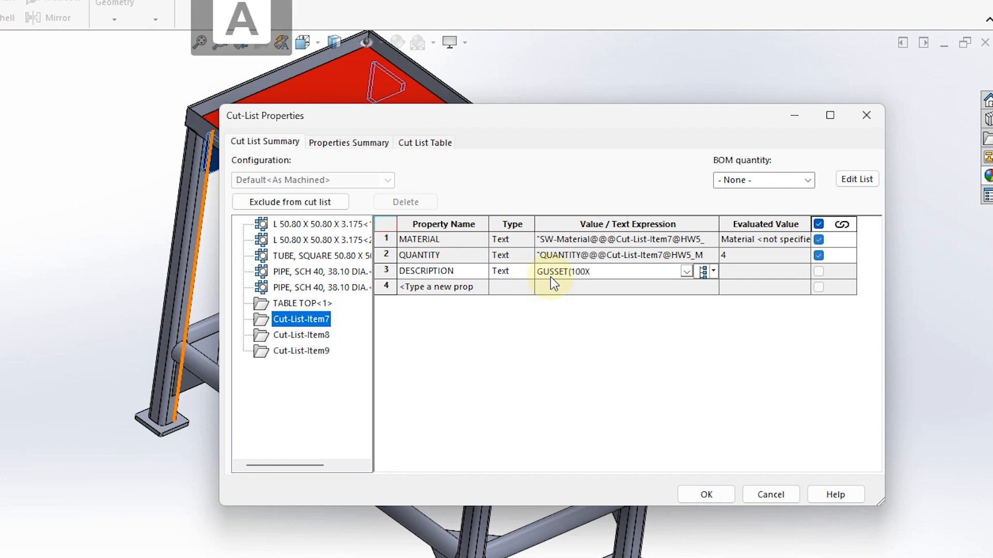
pyautogui.write('100X020')
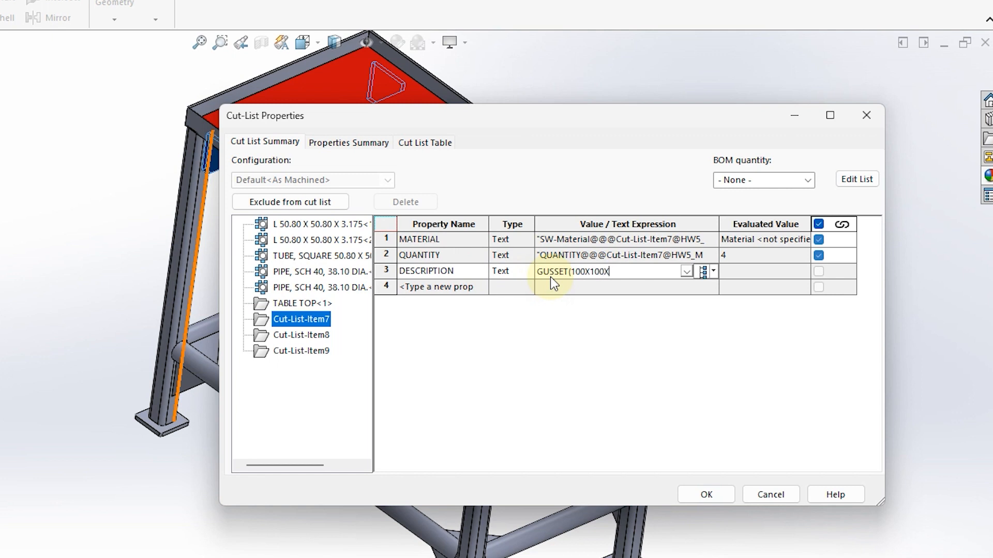
pyautogui.press('BackSpace')
pyautogui.press('BackSpace')
pyautogui.press('BackSpace')
pyautogui.write('20X20')
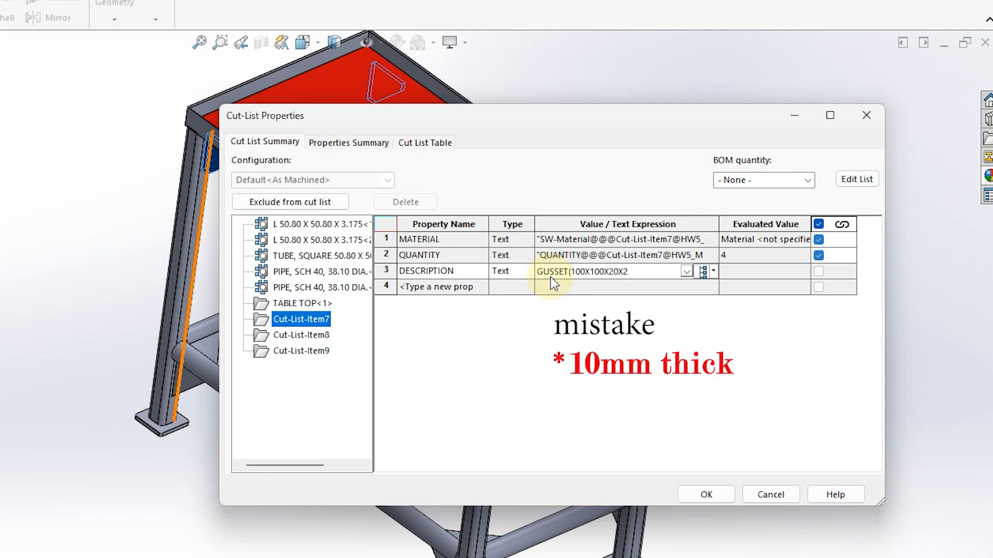
pyautogui.write('mmthick)')
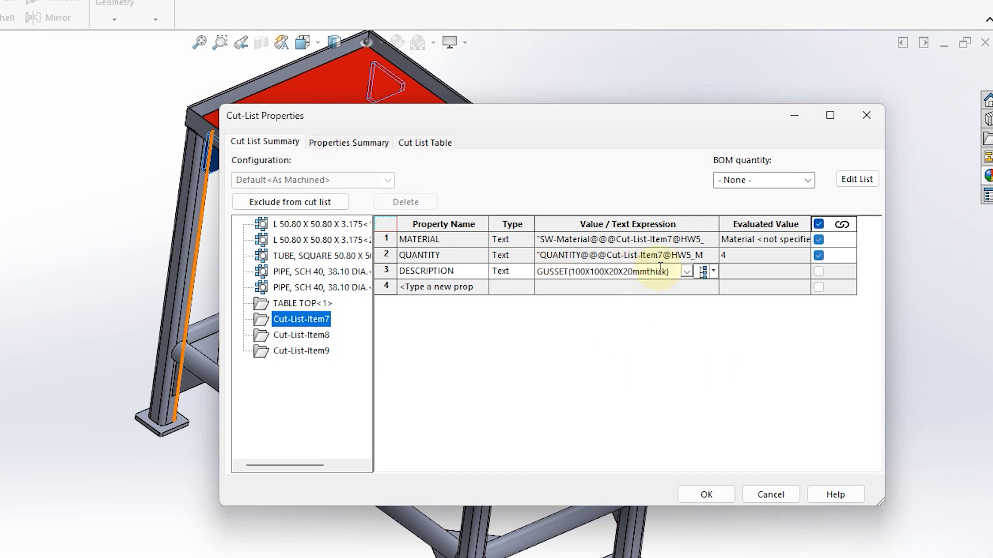
pyautogui.press('Return')
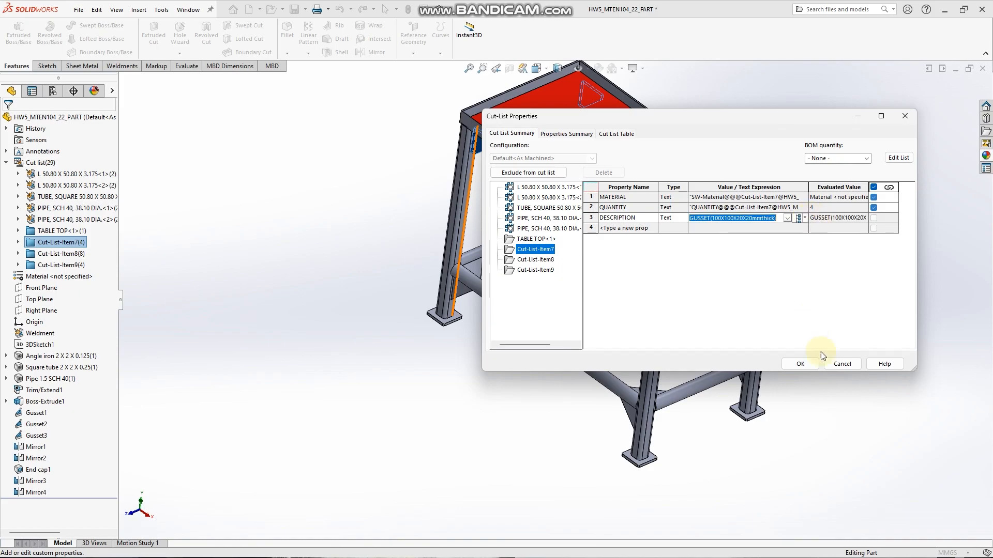
pyautogui.click(811, 362)
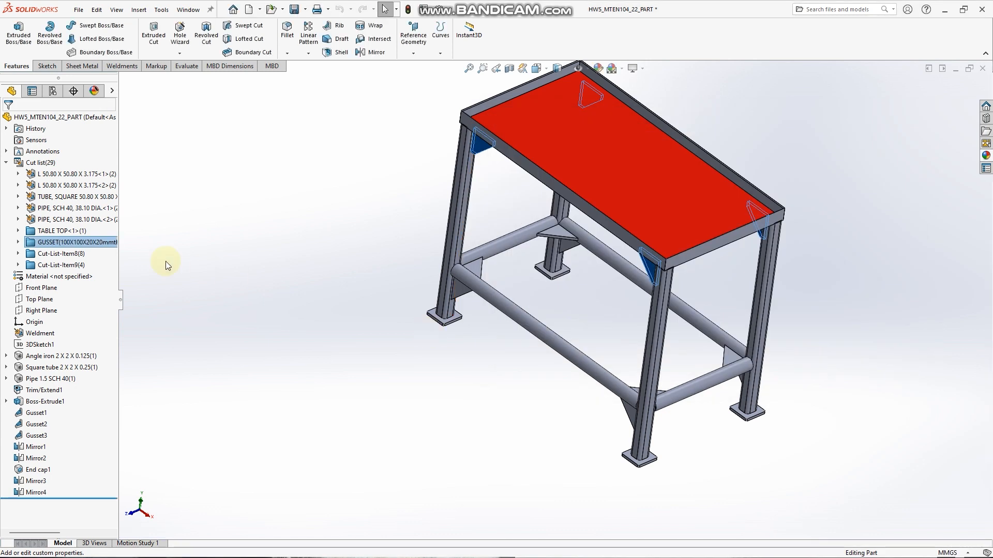
# Add a DESCRIPTION property with the value GUSSET(100X100X10mmthick) to the lower gussets' cut-list item, Cut-List-Item8
pyautogui.click(78, 254)
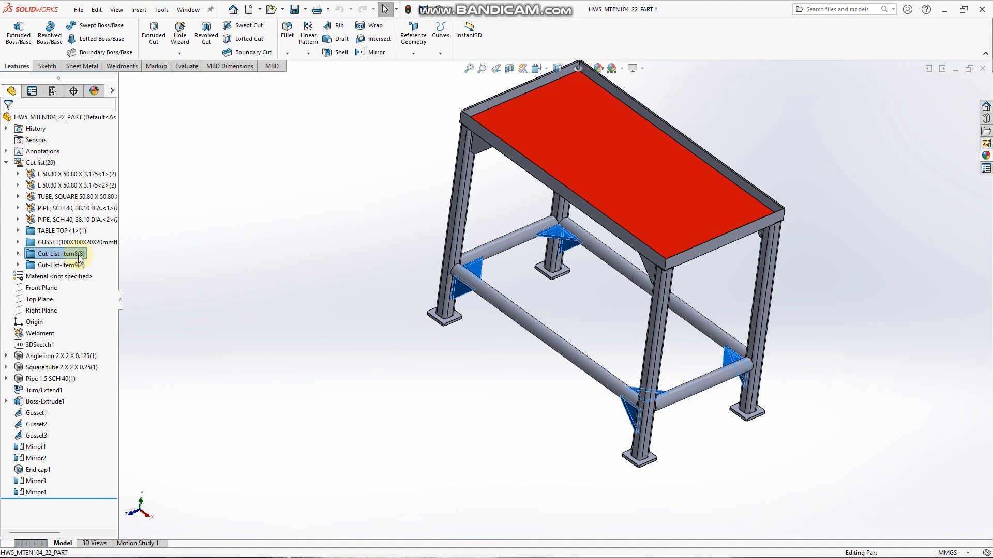
pyautogui.rightClick(79, 257)
pyautogui.click(96, 273)
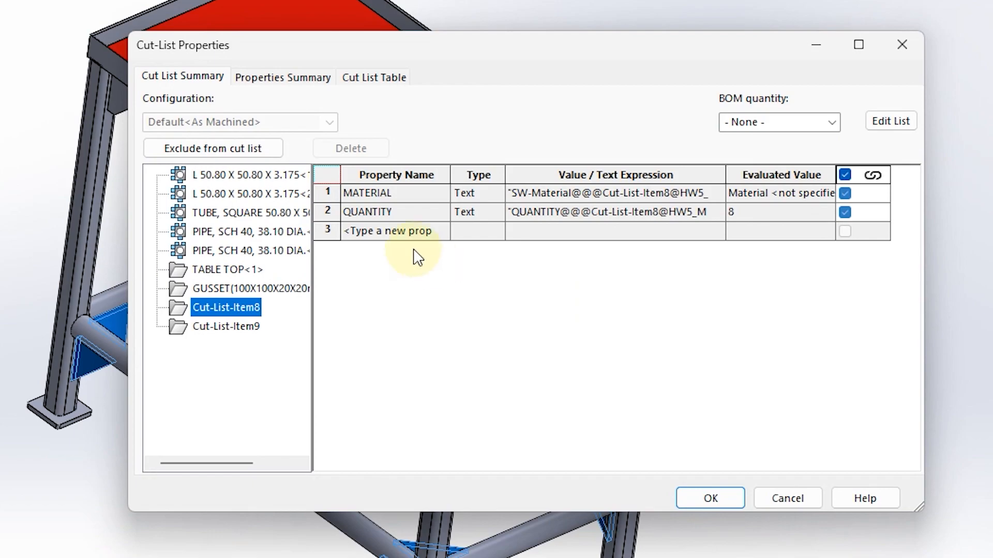
pyautogui.click(416, 233)
pyautogui.click(441, 232)
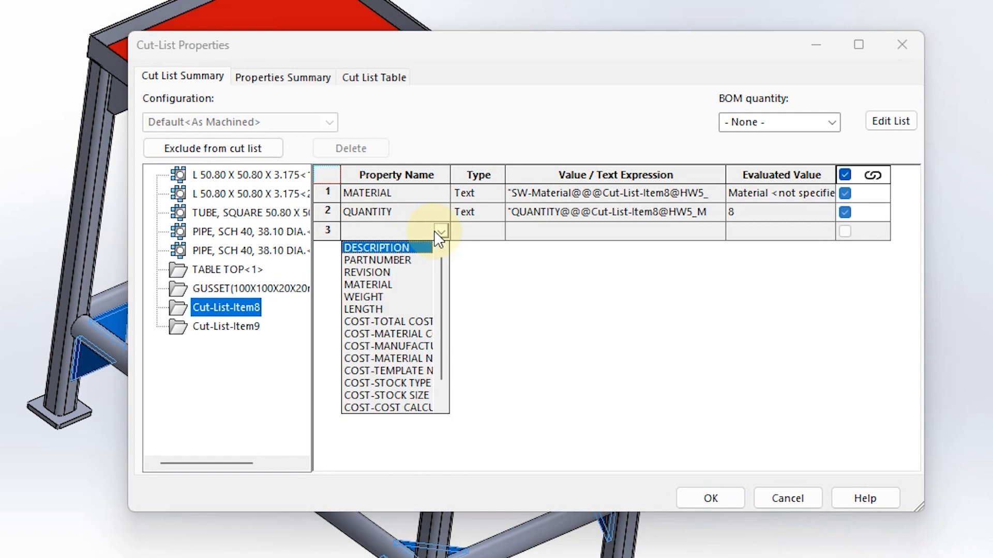
pyautogui.click(420, 247)
pyautogui.click(566, 236)
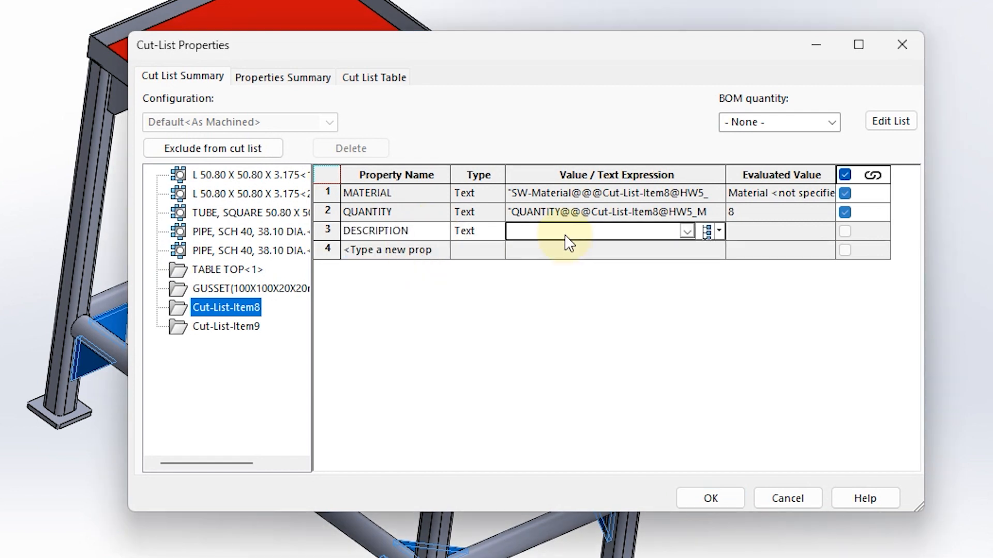
pyautogui.write('GUSSET(100X1')
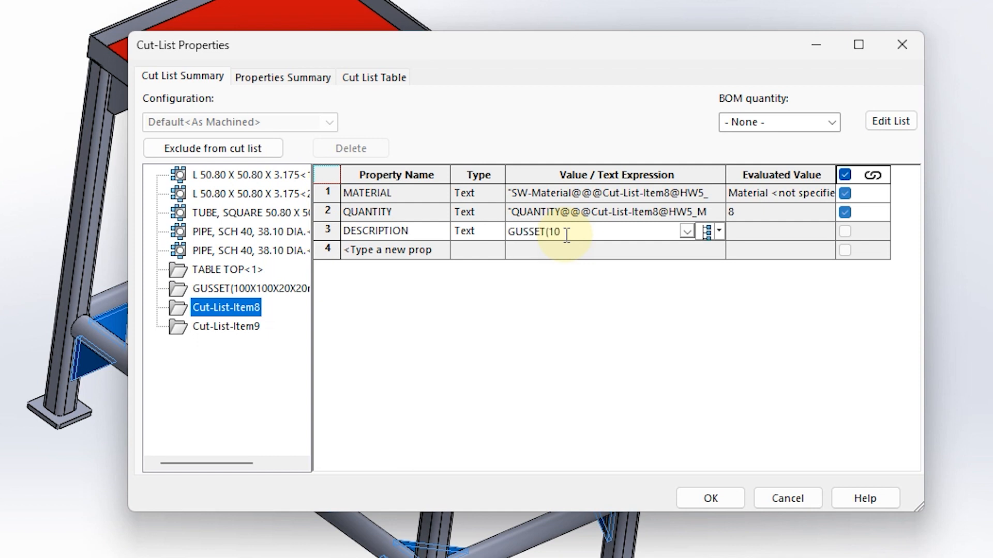
pyautogui.write('00X2')
pyautogui.press('BackSpace')
pyautogui.write('10')
pyautogui.write('mmthc')
pyautogui.click(710, 498)
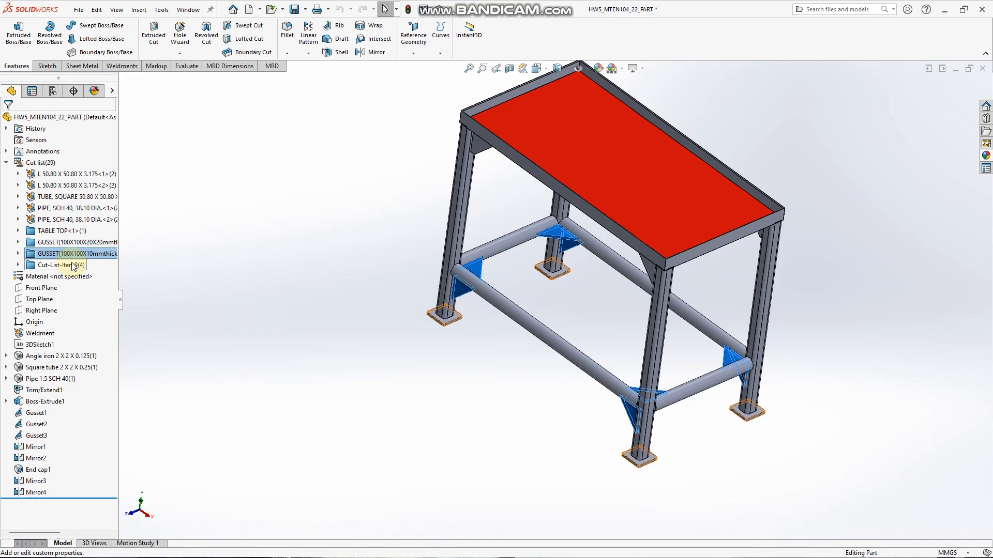
# Add a DESCRIPTION property with the value END CAP(3X THICKNESS RATIO) to the end caps' cut-list item, Cut-List-Item9
pyautogui.click(75, 265)
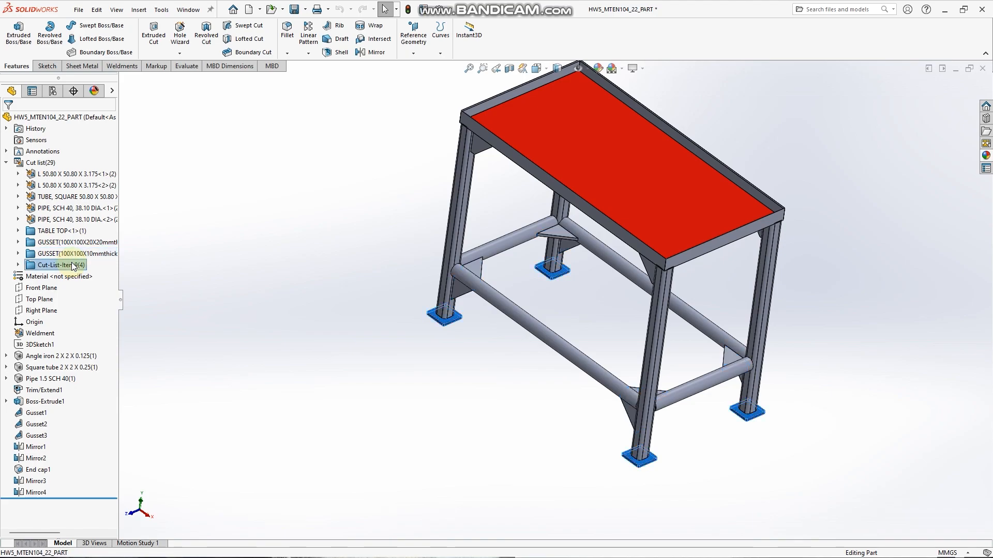
pyautogui.rightClick(88, 267)
pyautogui.click(107, 281)
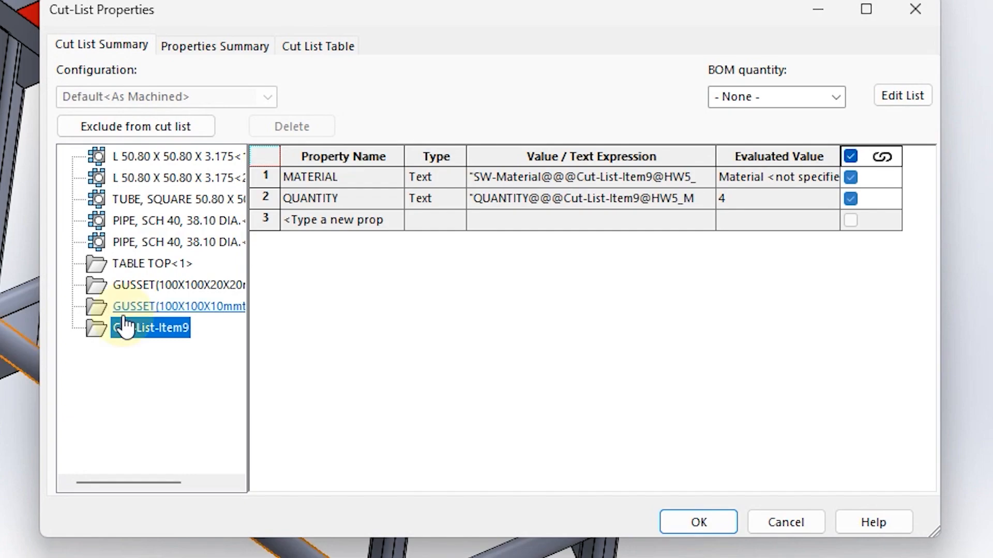
pyautogui.click(362, 218)
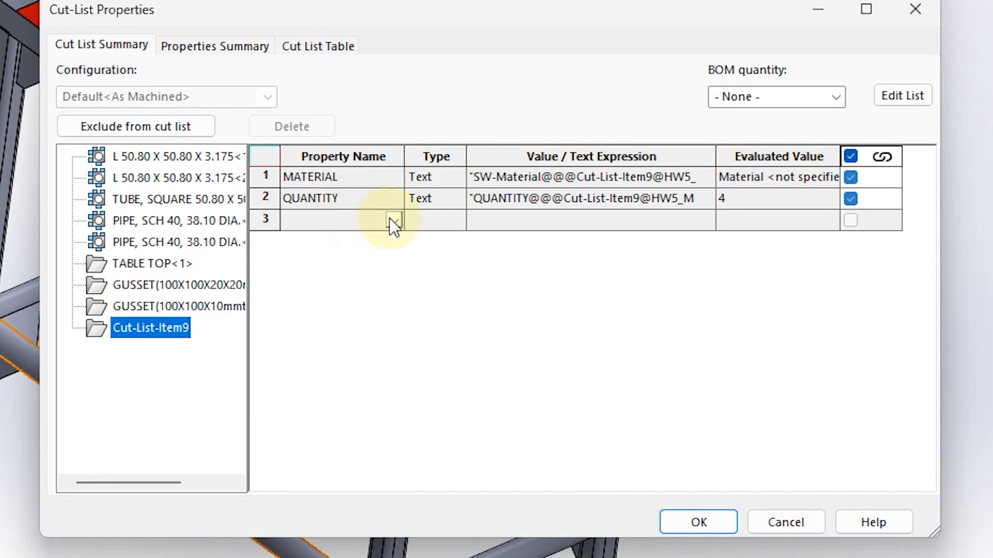
pyautogui.click(392, 221)
pyautogui.click(357, 233)
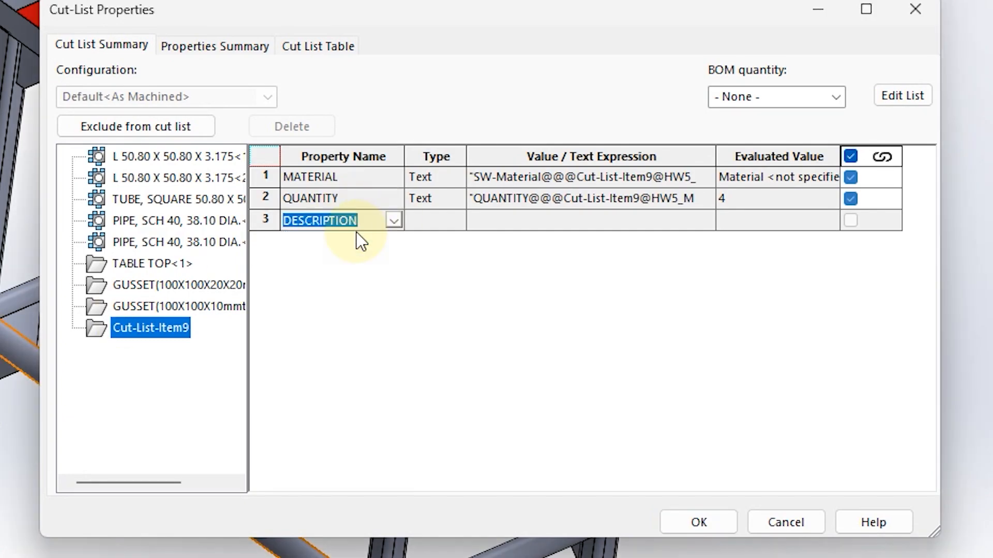
pyautogui.click(545, 223)
pyautogui.write('end')
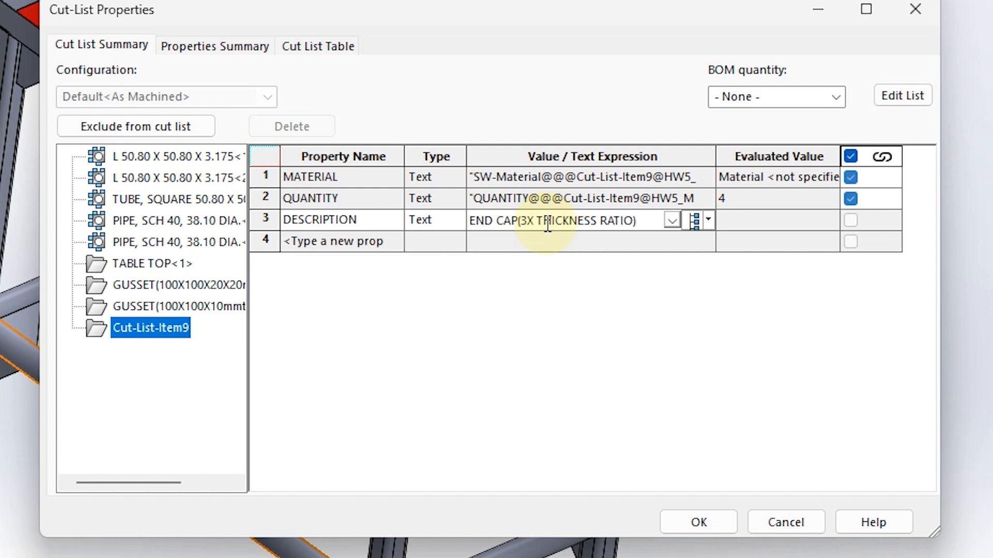
pyautogui.press('Return')
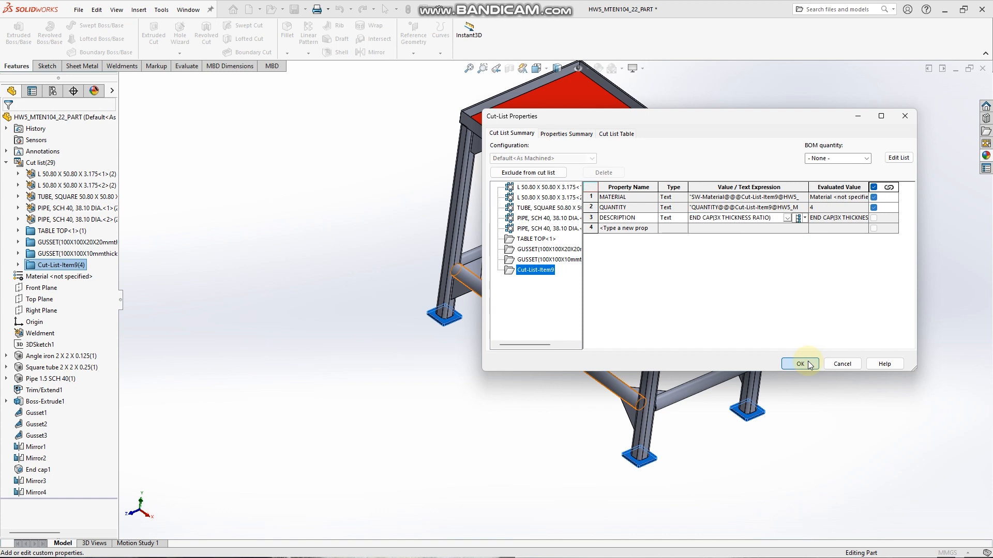
pyautogui.click(698, 522)
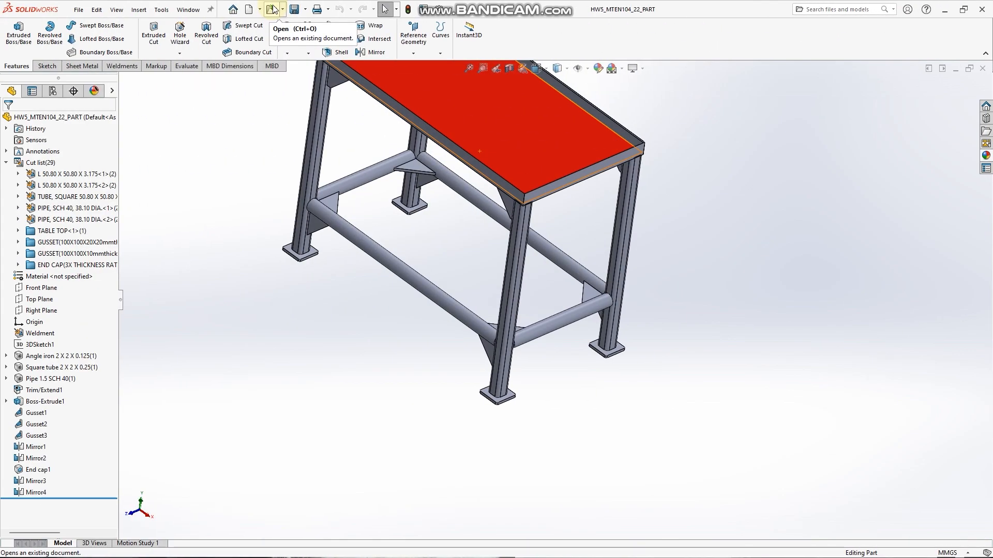
# Create a new drawing from the Class Drawing template
pyautogui.hotkey('ctrl', 'n')
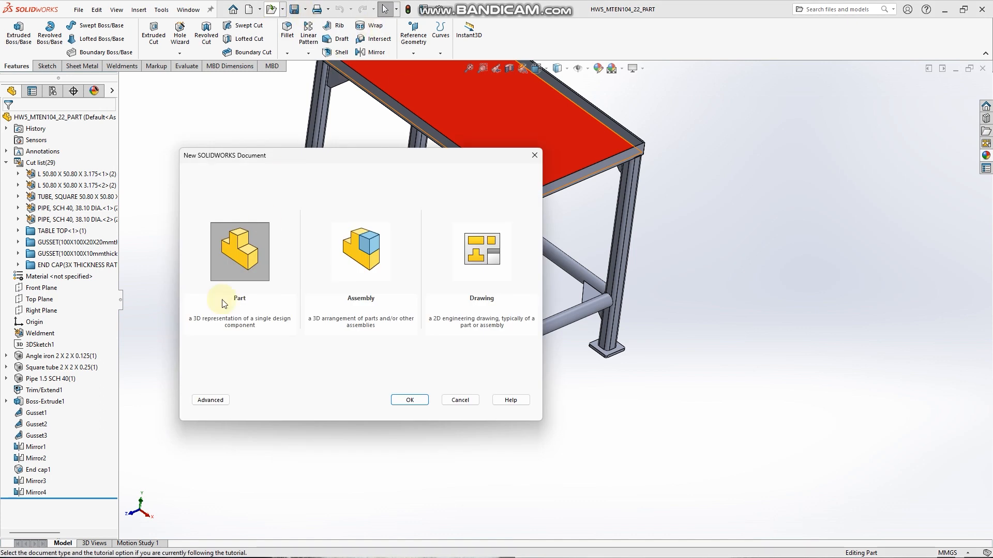
pyautogui.click(216, 401)
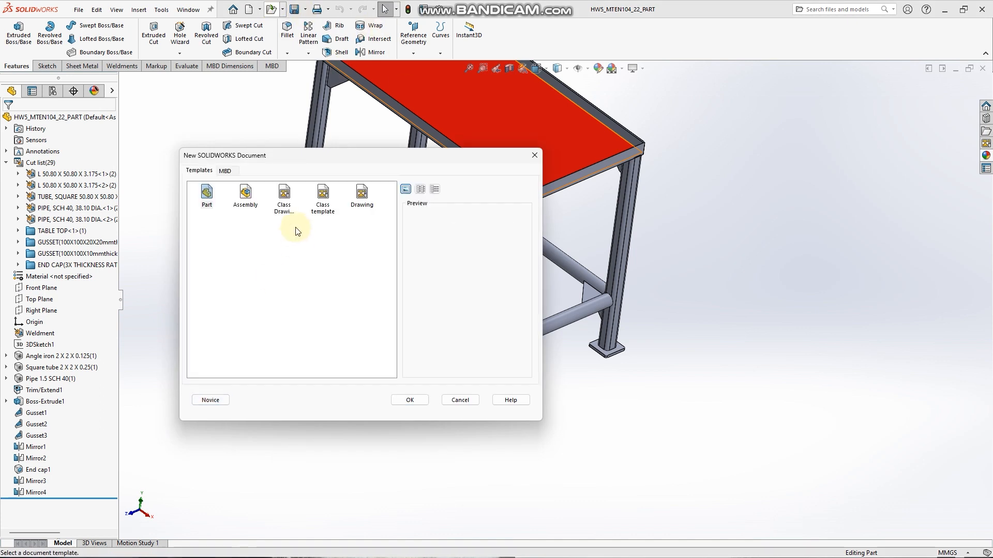
pyautogui.click(286, 198)
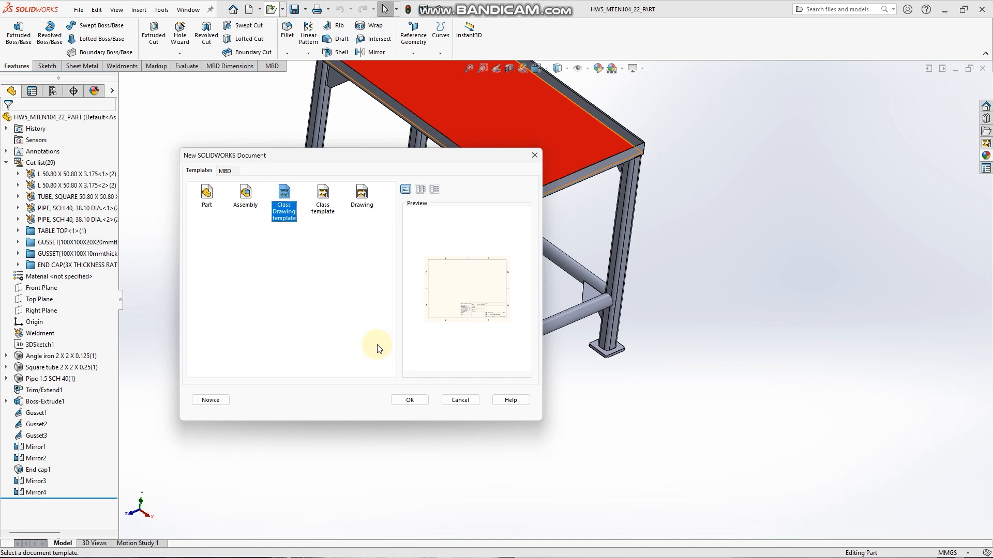
pyautogui.click(409, 400)
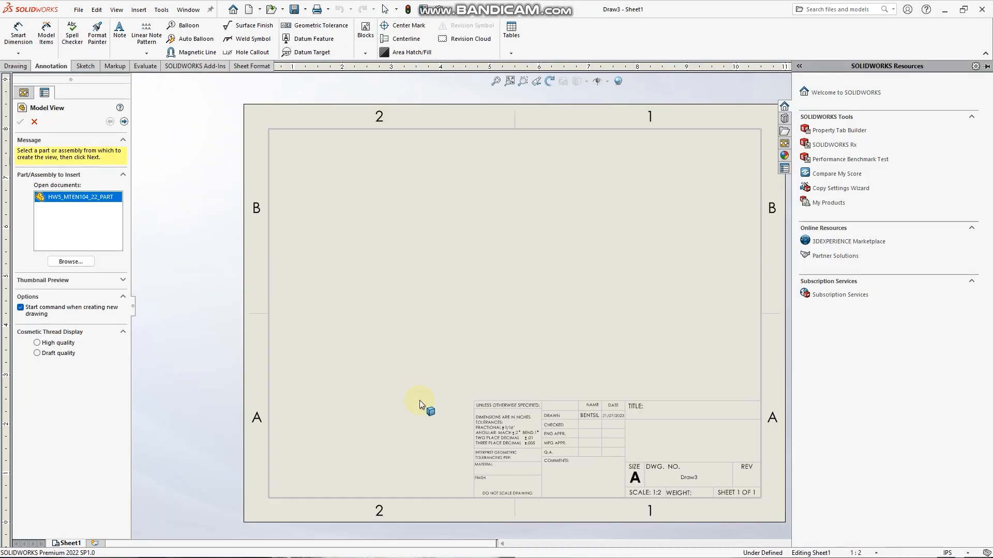
# Place a front view of HW5_MTEN104_22_PART on the sheet with projected side and isometric views
pyautogui.doubleClick(95, 201)
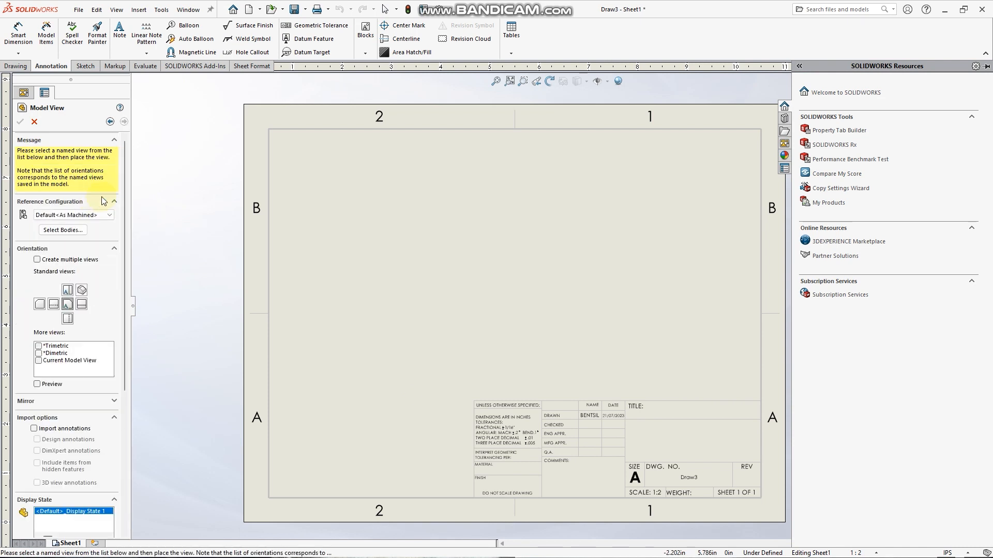
pyautogui.click(409, 294)
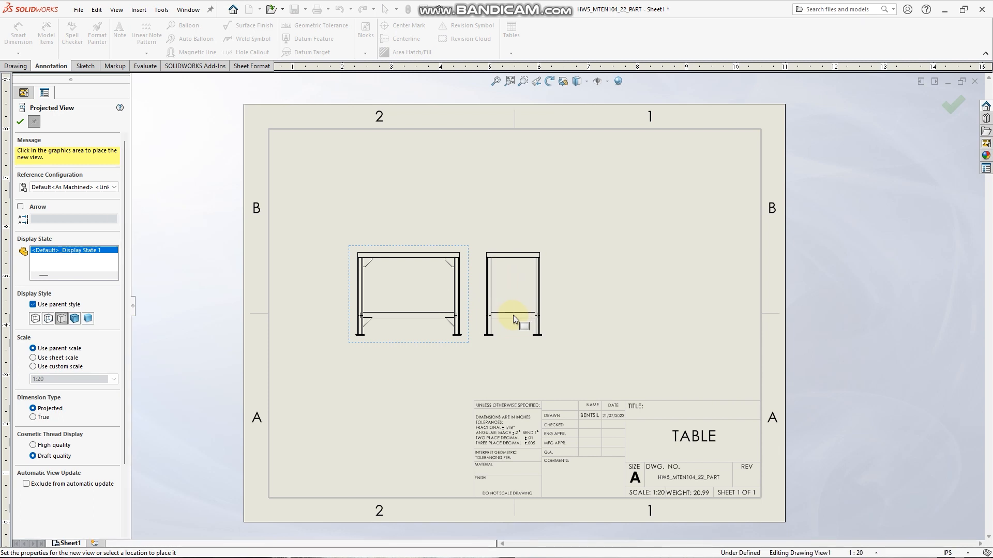
pyautogui.click(513, 315)
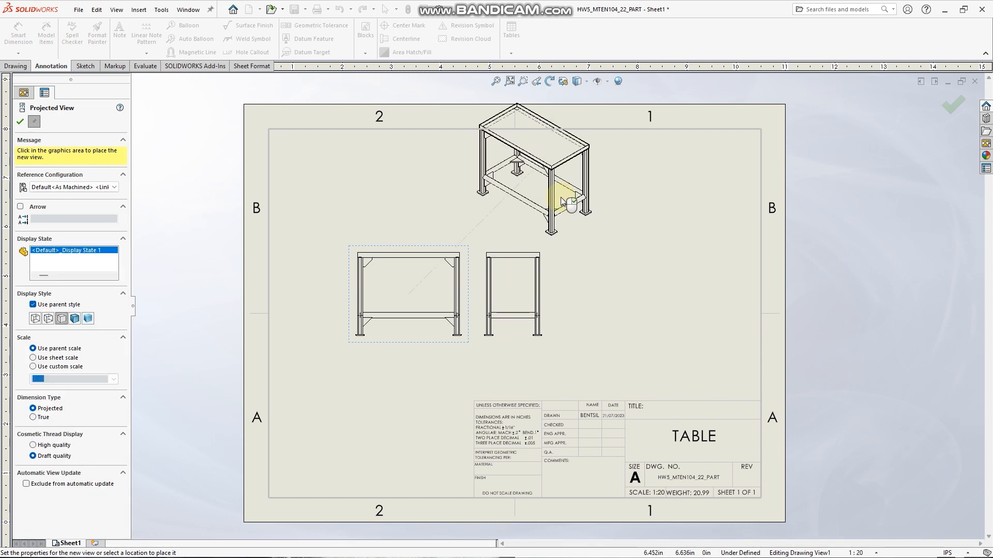
pyautogui.click(569, 204)
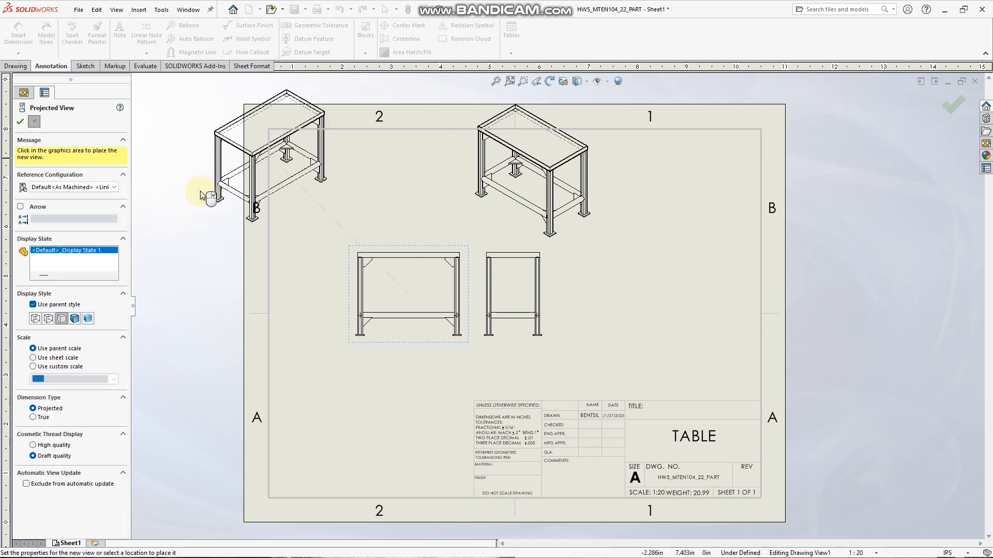
pyautogui.click(20, 123)
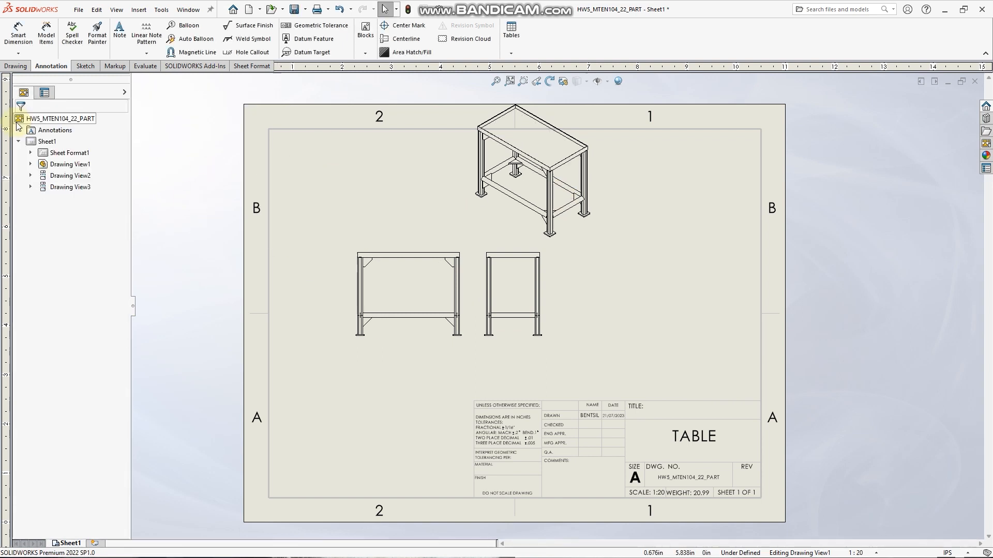
# Show hidden lines in the front view and set its custom scale to 1:25
pyautogui.click(468, 293)
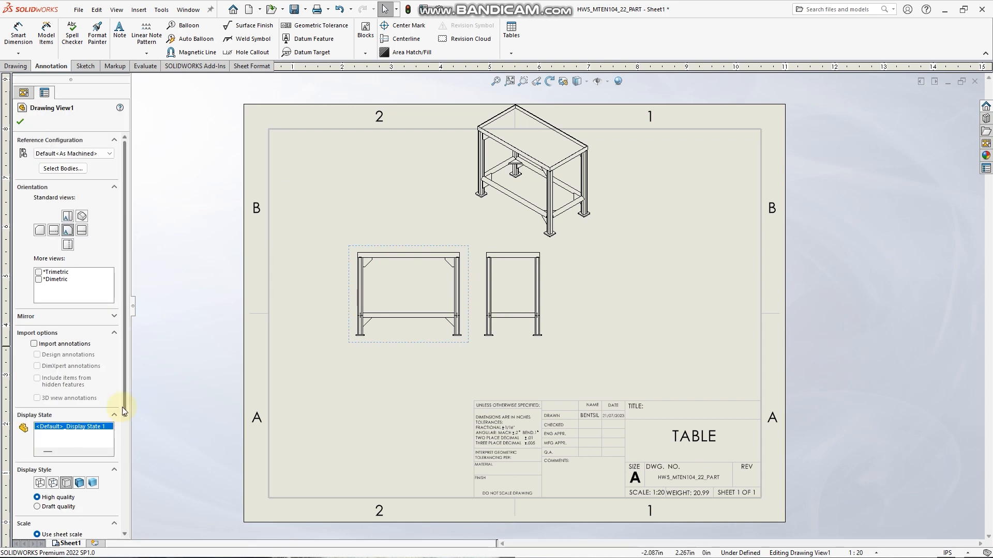
pyautogui.scroll(-5, 122, 407)
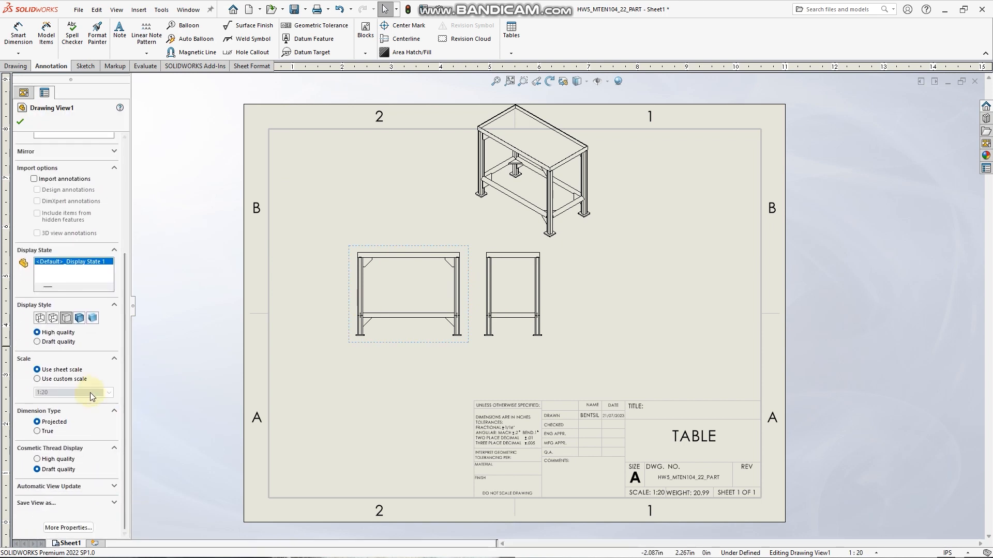
pyautogui.click(52, 318)
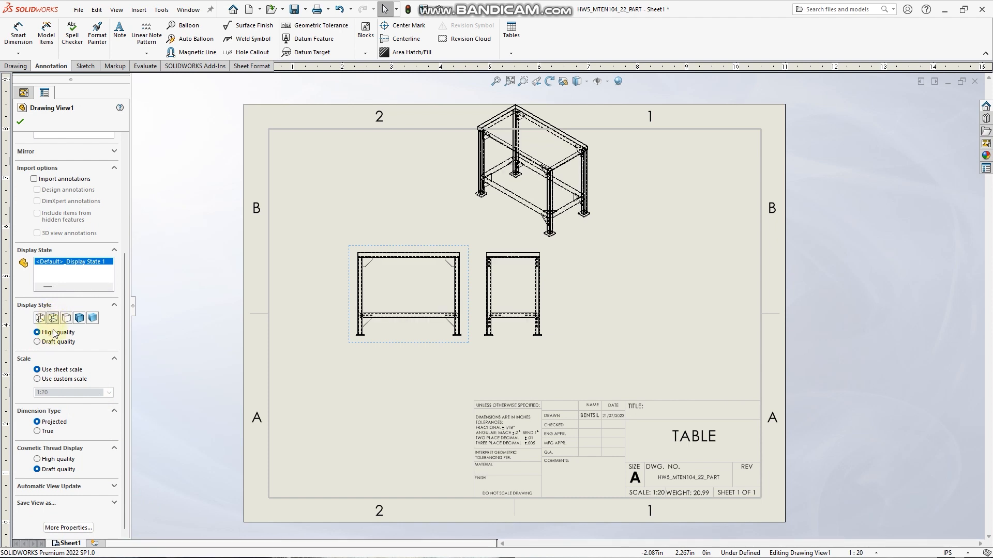
pyautogui.click(37, 379)
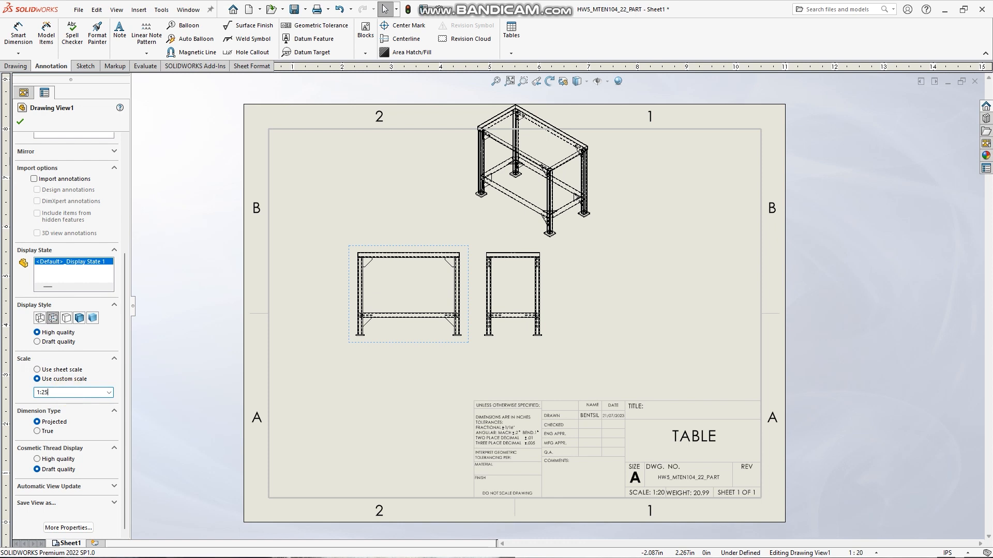
pyautogui.press('Return')
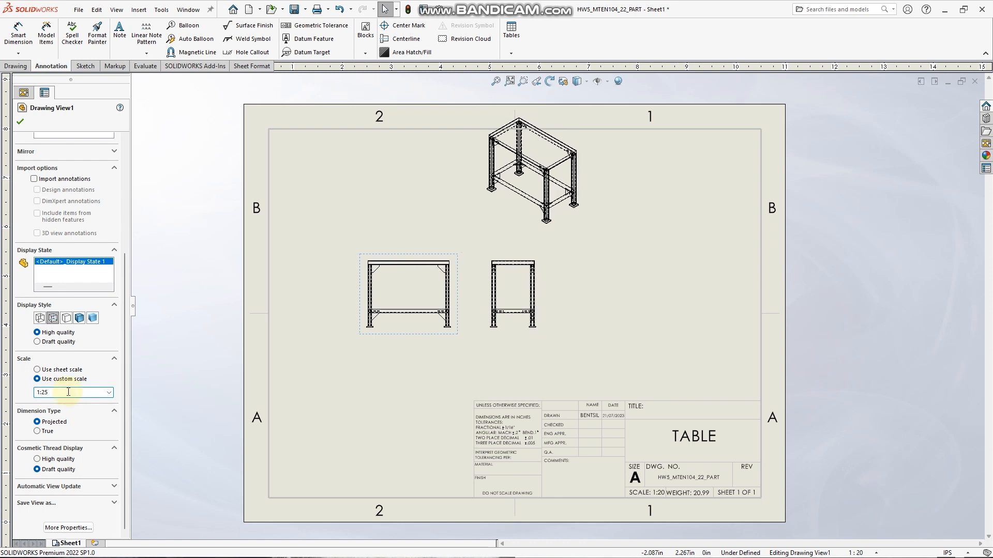
pyautogui.click(20, 123)
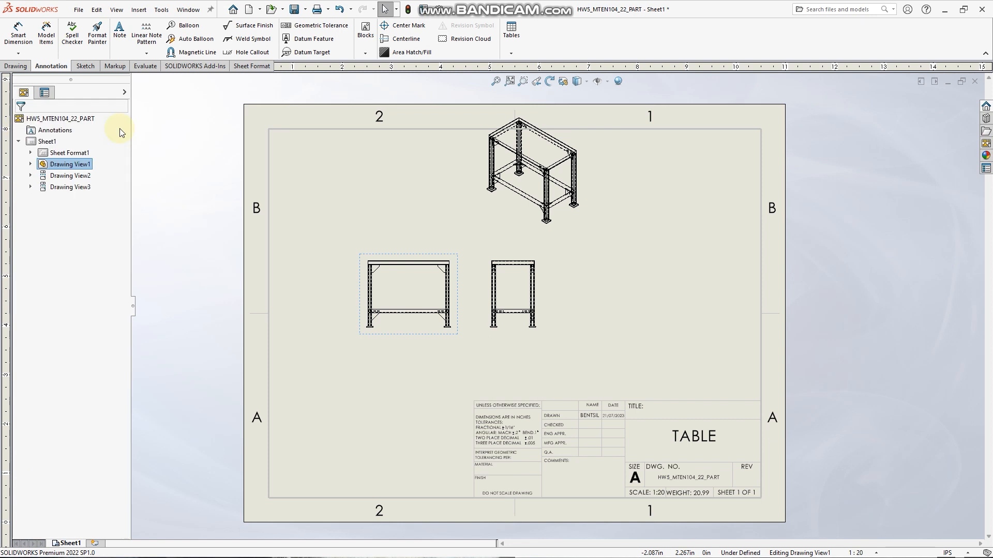
# Display the isometric view as shaded with edges and set its custom scale to 1:13
pyautogui.click(581, 138)
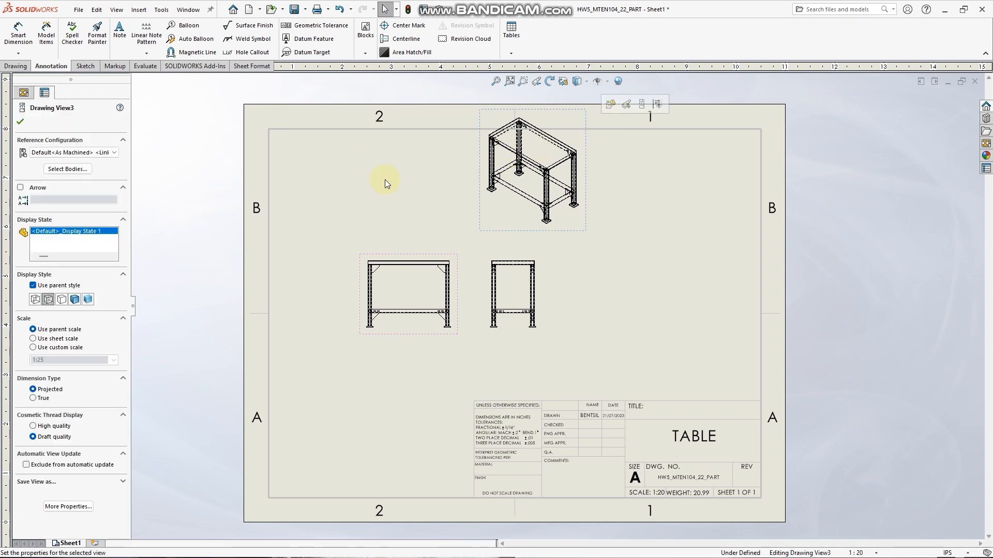
pyautogui.click(76, 300)
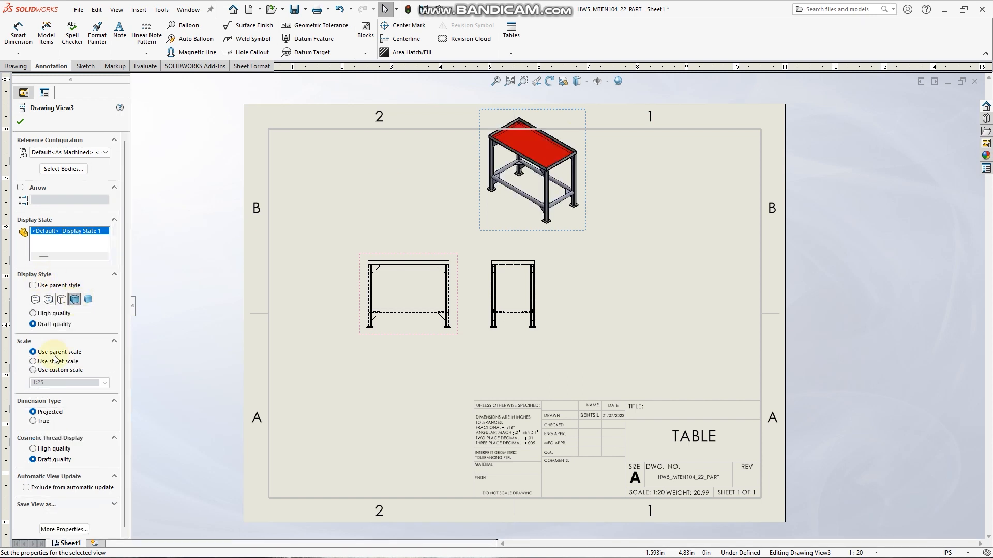
pyautogui.click(35, 370)
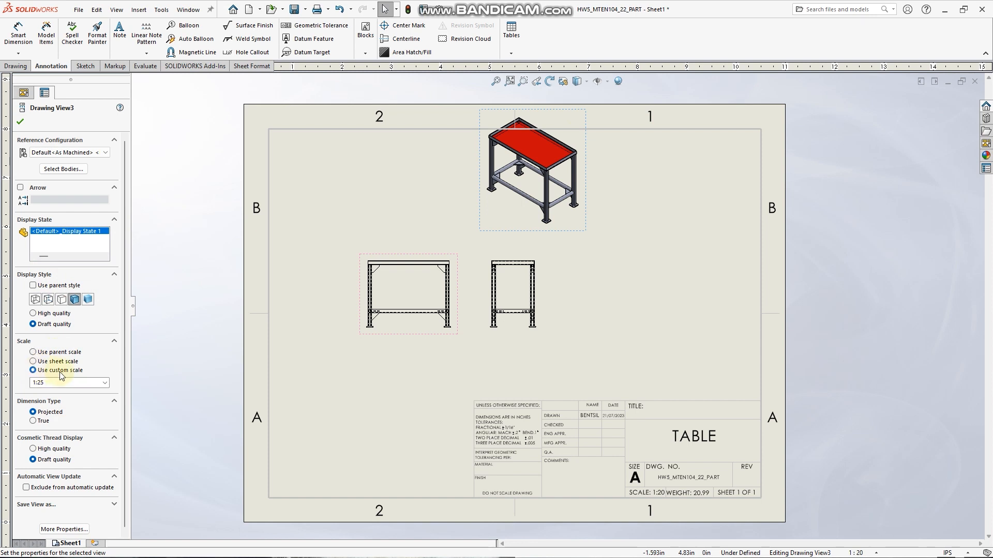
pyautogui.click(105, 383)
pyautogui.click(50, 408)
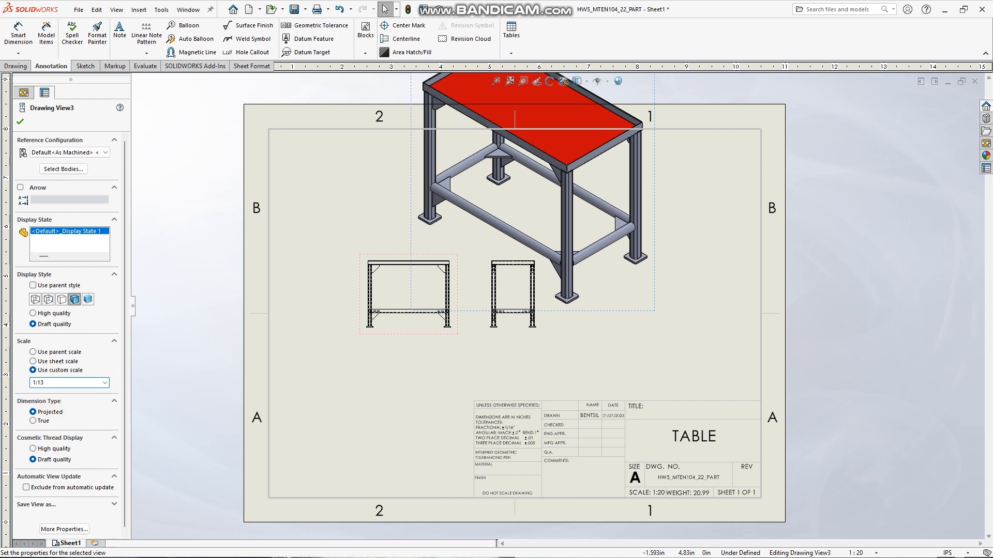
pyautogui.press('Return')
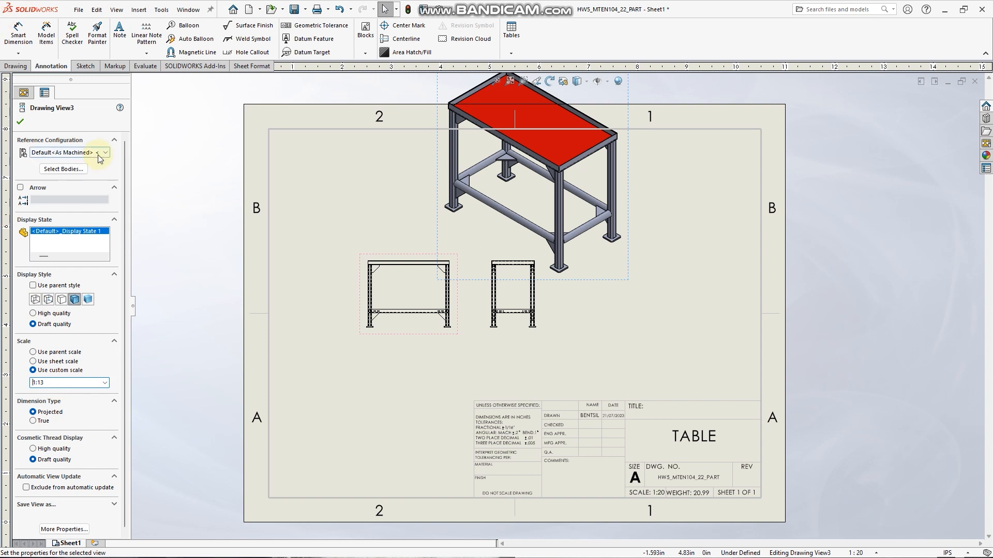
pyautogui.click(21, 123)
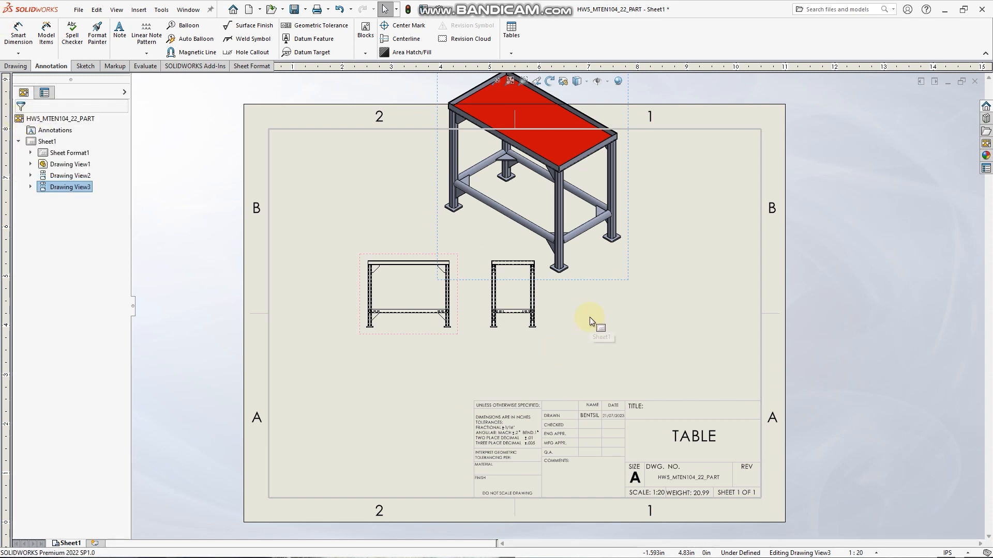
# Move the isometric view to the left half of the sheet and the front and side views just above the title block
pyautogui.moveTo(610, 282); pyautogui.dragTo(468, 376)
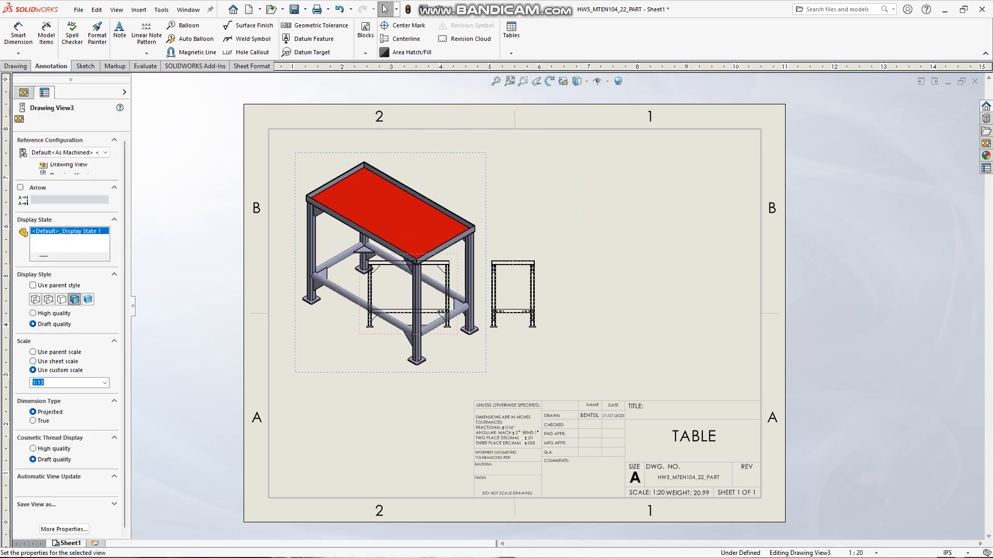
pyautogui.moveTo(538, 338); pyautogui.dragTo(730, 351)
pyautogui.moveTo(453, 326)
pyautogui.mouseDown()
pyautogui.moveTo(554, 348)
pyautogui.moveTo(643, 345)
pyautogui.moveTo(642, 395)
pyautogui.moveTo(653, 396)
pyautogui.mouseUp()
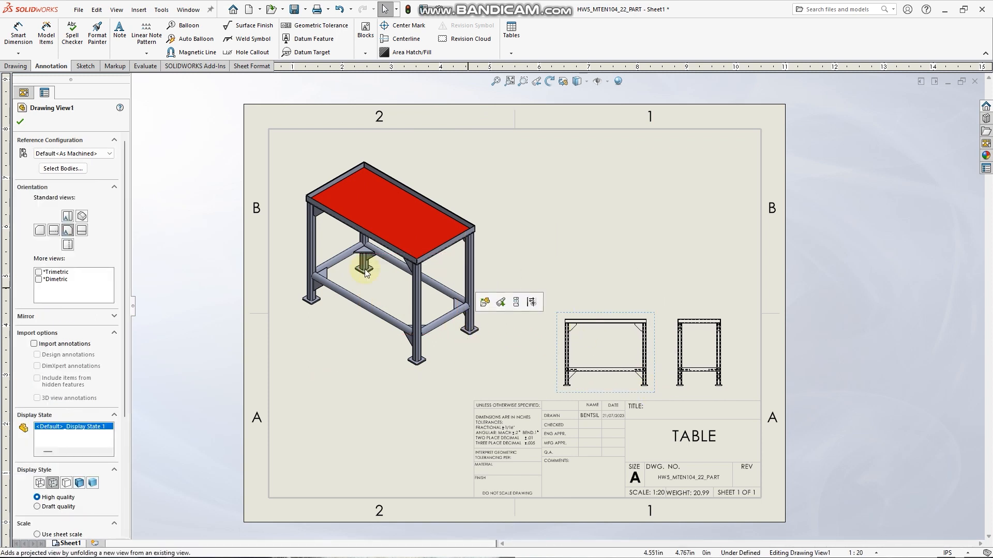
pyautogui.click(20, 121)
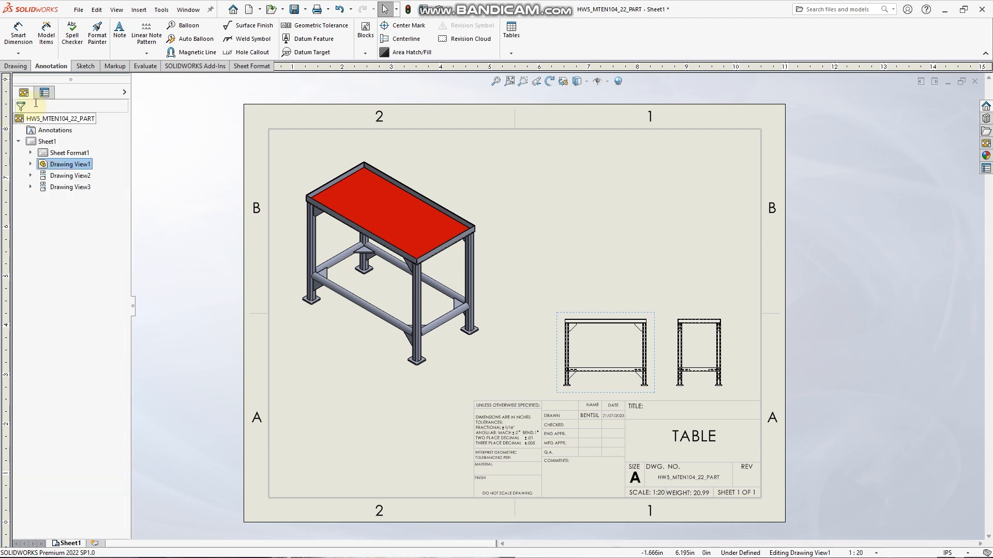
pyautogui.click(25, 28)
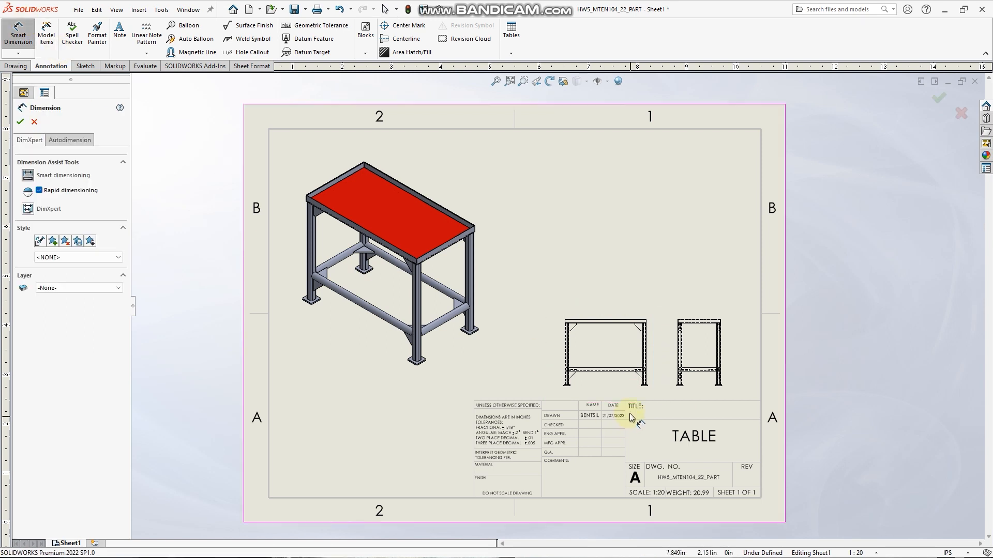
pyautogui.scroll(-2, 613, 315)
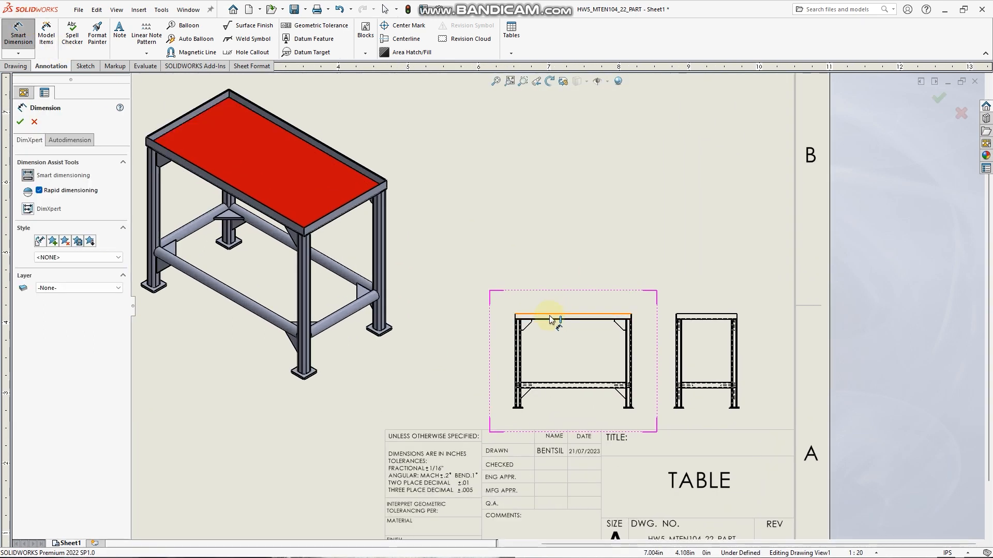
pyautogui.click(550, 315)
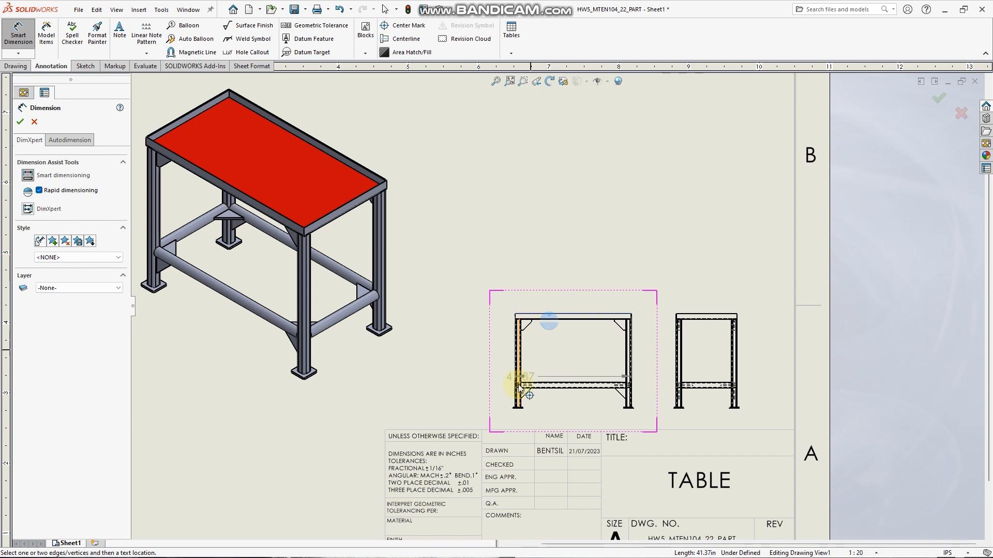
pyautogui.scroll(-3, 516, 398)
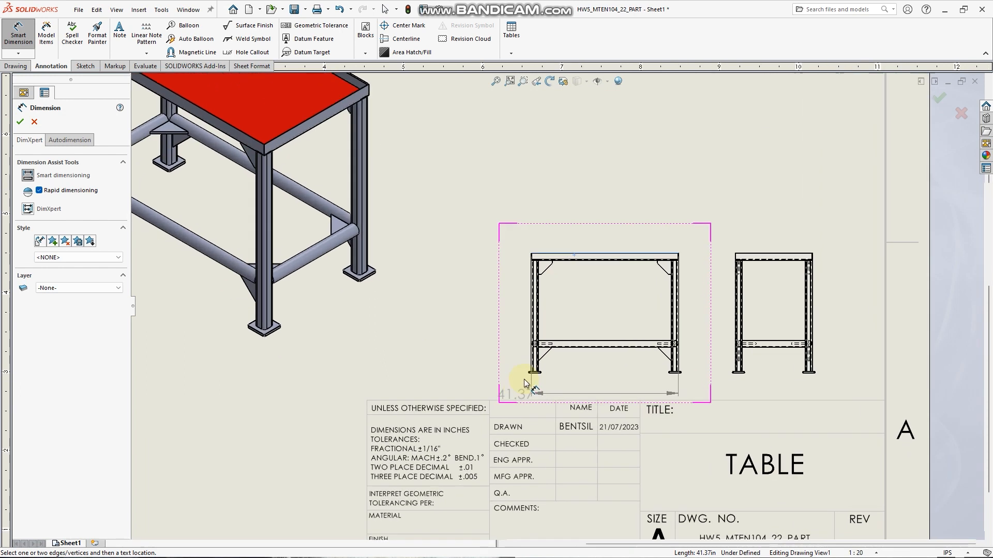
pyautogui.scroll(-1, 536, 354)
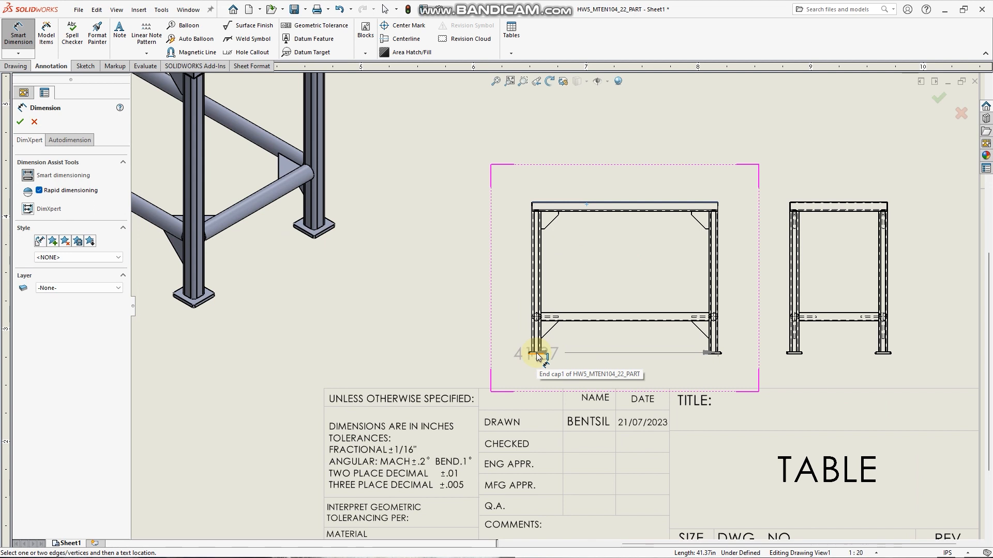
pyautogui.click(538, 357)
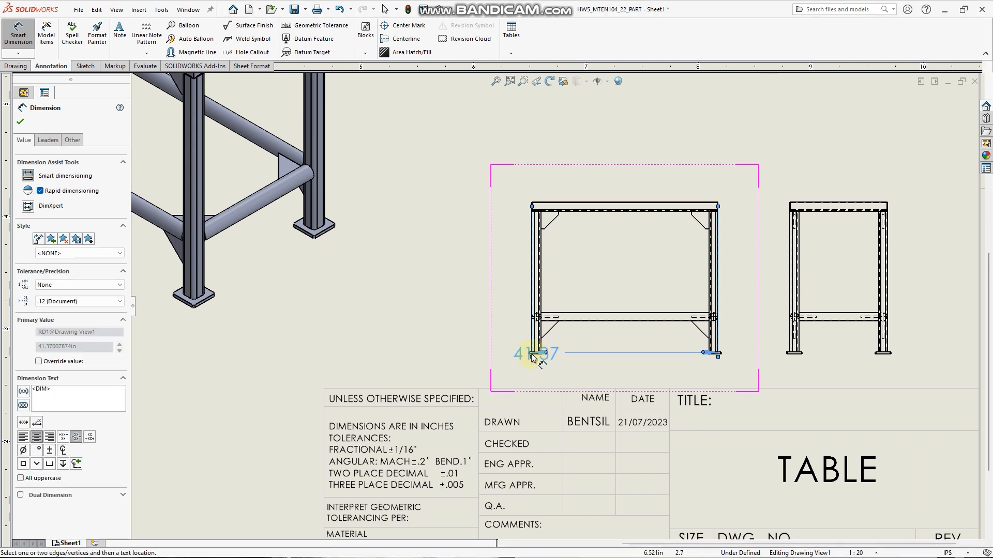
pyautogui.press('Escape')
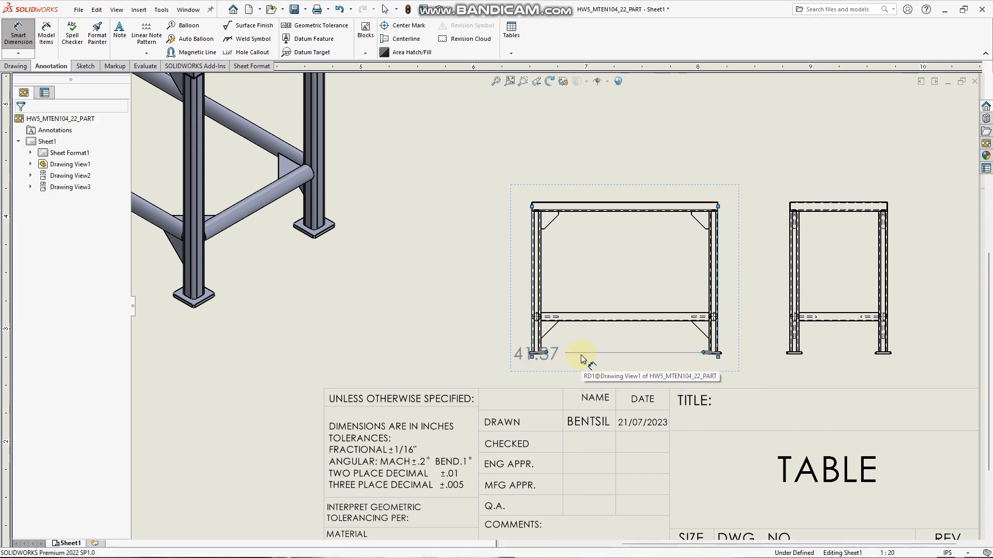
pyautogui.press('Escape')
pyautogui.press('Delete')
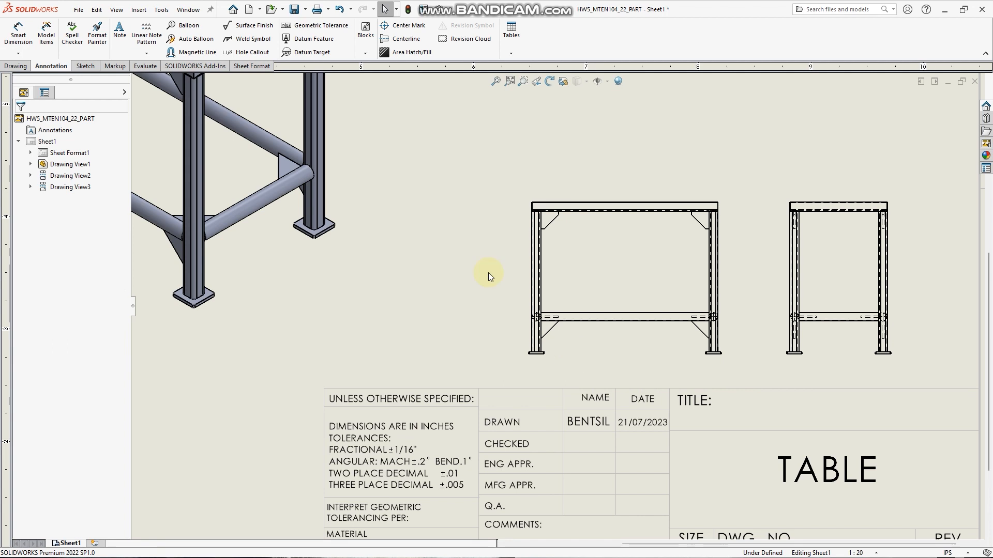
# Dimension the table's overall height in the front view, from the top edge to the foot, placing the dimension beside the left leg
pyautogui.click(18, 33)
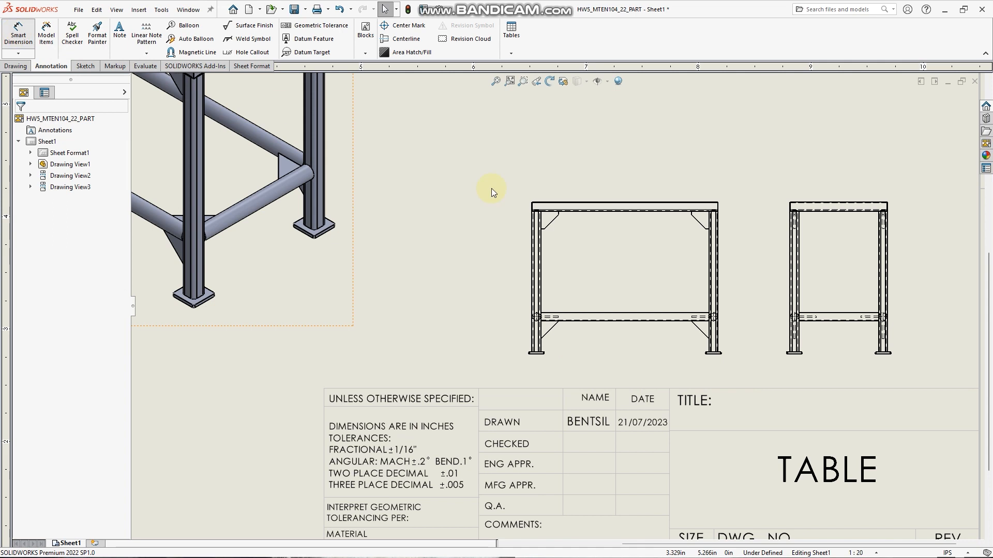
pyautogui.click(586, 206)
pyautogui.click(537, 357)
pyautogui.click(510, 285)
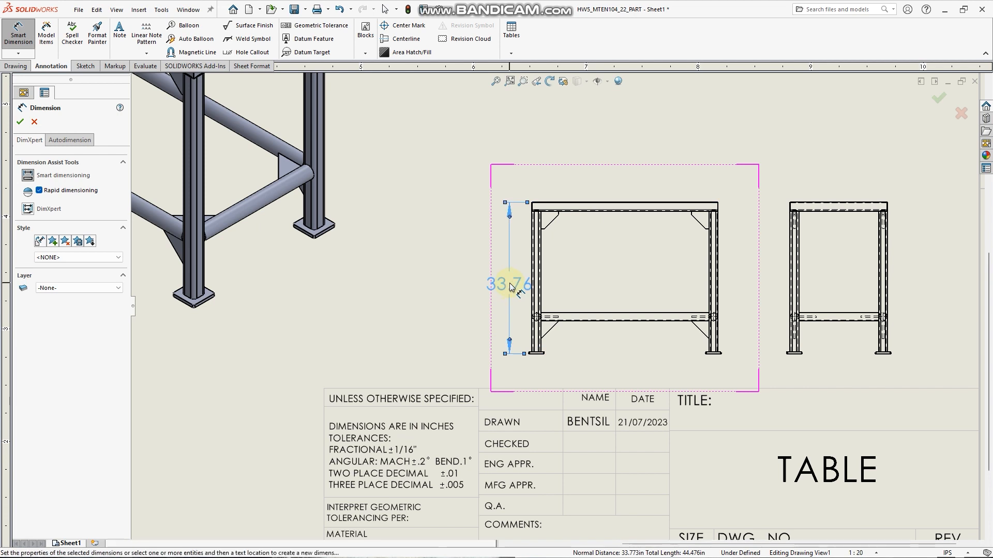
pyautogui.click(20, 123)
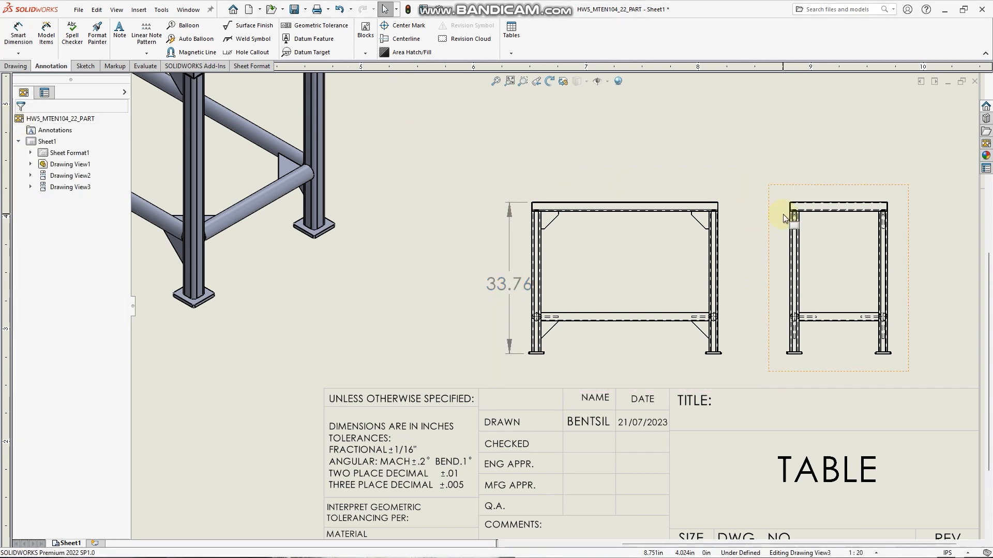
# Dimension the tabletop's overall width in the side view and place the dimension above it
pyautogui.click(18, 35)
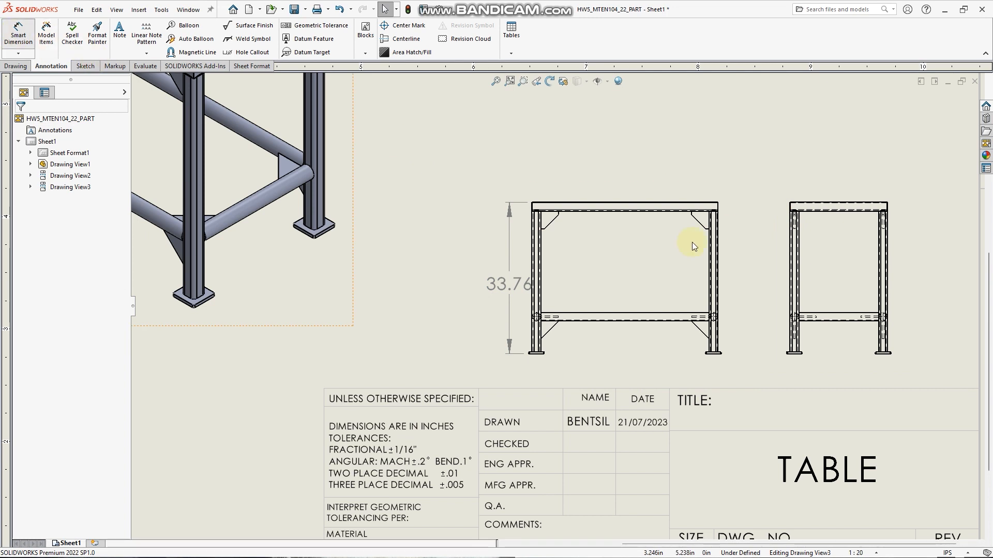
pyautogui.click(789, 207)
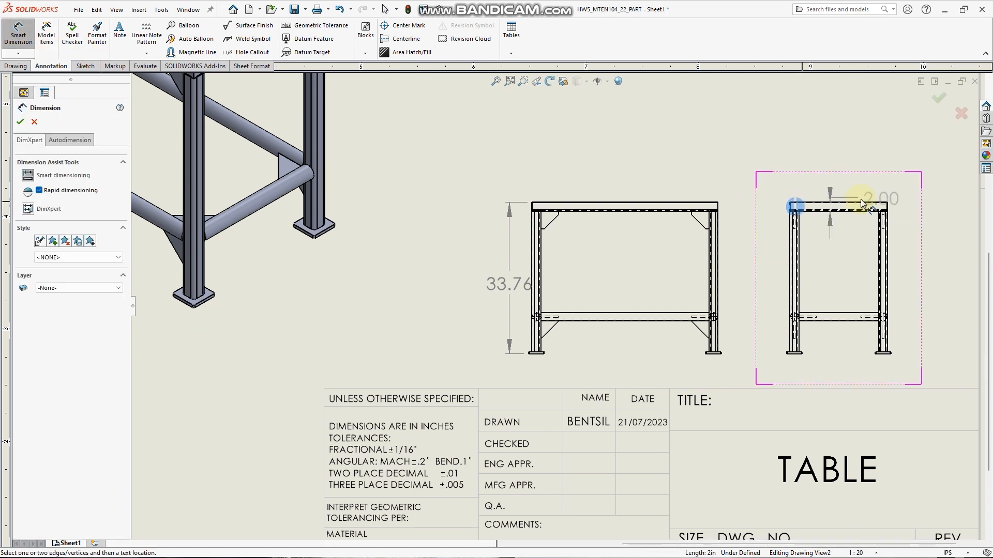
pyautogui.click(887, 204)
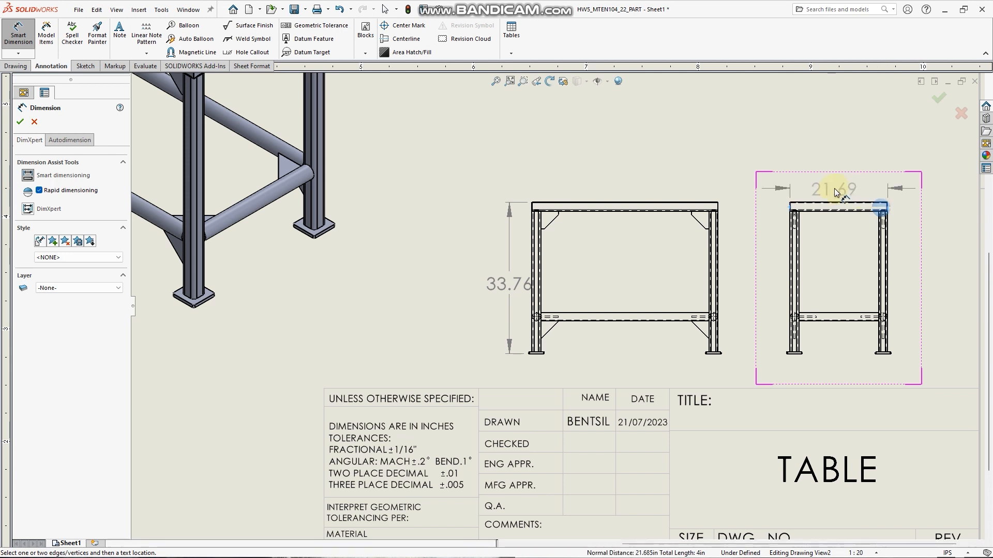
pyautogui.click(834, 188)
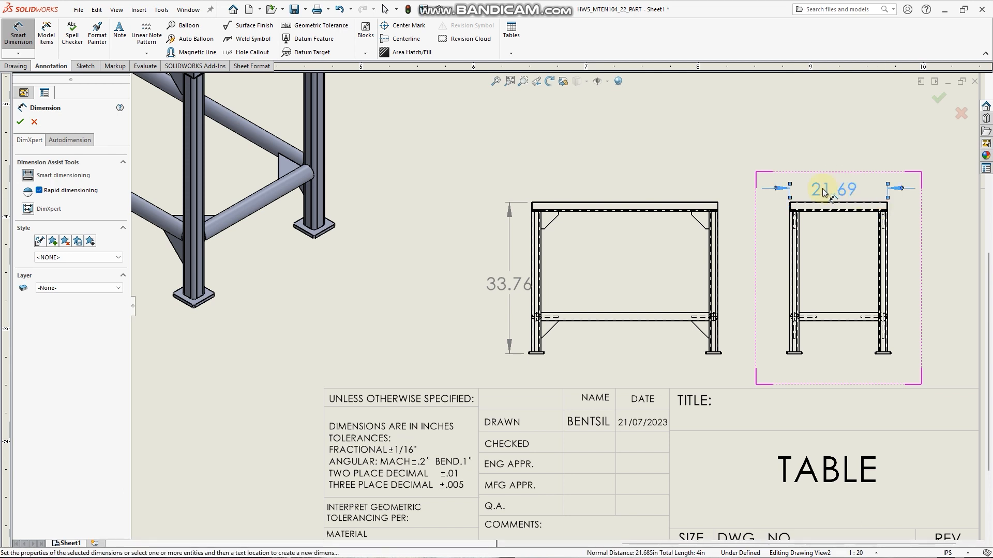
pyautogui.click(20, 122)
# Insert a weldment cut list based on the isometric view, using the cut list template, and place it in the sheet's upper-right corner
pyautogui.scroll(4, 590, 409)
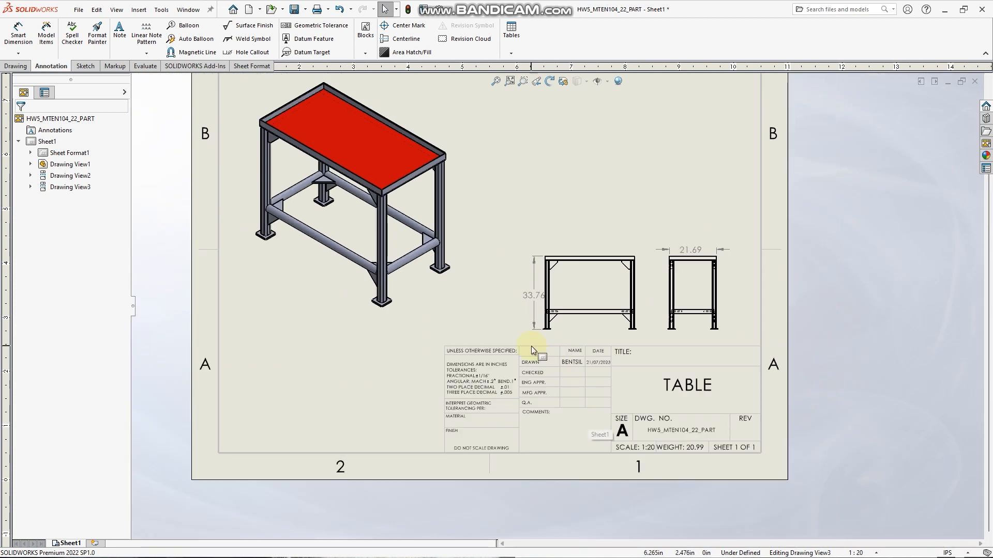
pyautogui.scroll(2, 532, 346)
pyautogui.scroll(1, 485, 247)
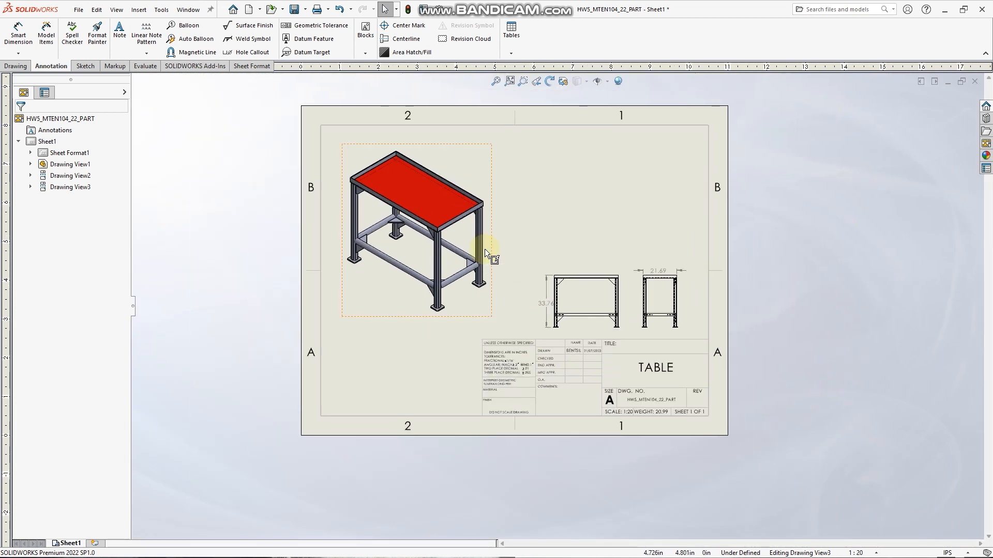
pyautogui.scroll(-1, 485, 250)
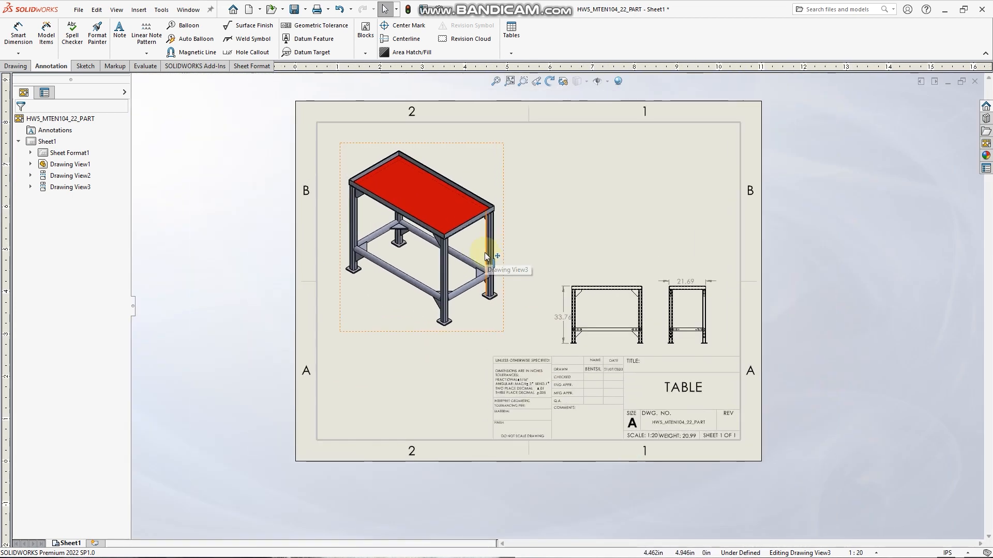
pyautogui.click(517, 47)
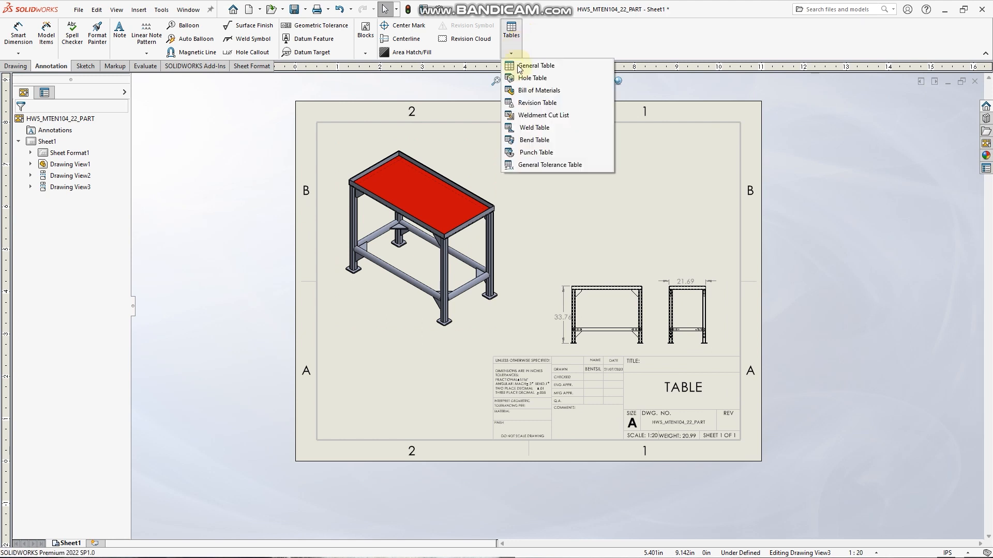
pyautogui.click(539, 116)
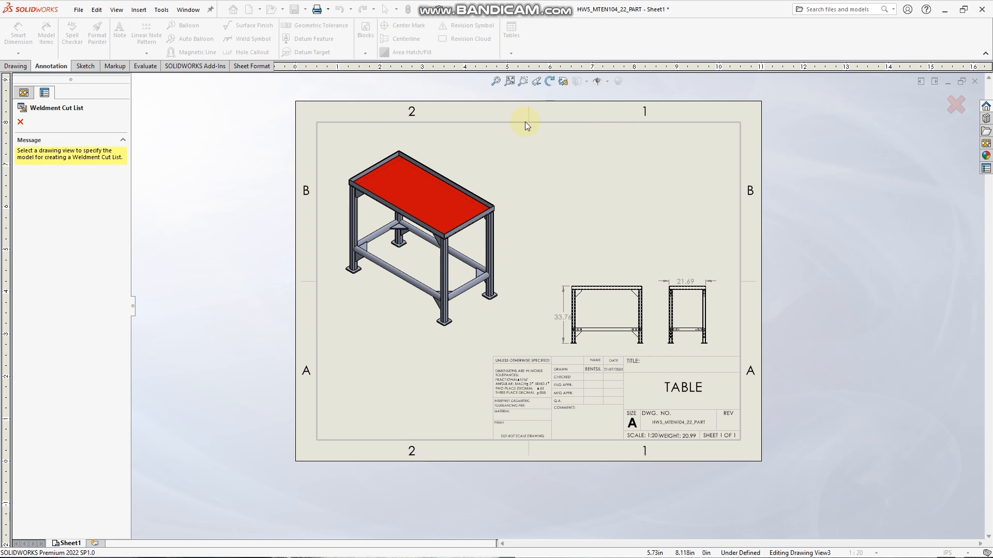
pyautogui.click(480, 162)
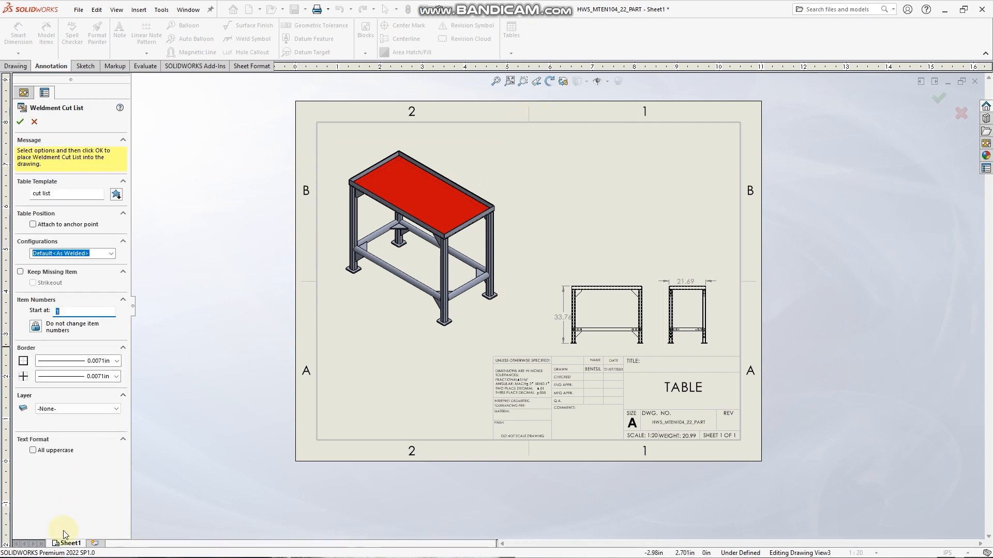
pyautogui.click(20, 122)
pyautogui.click(399, 132)
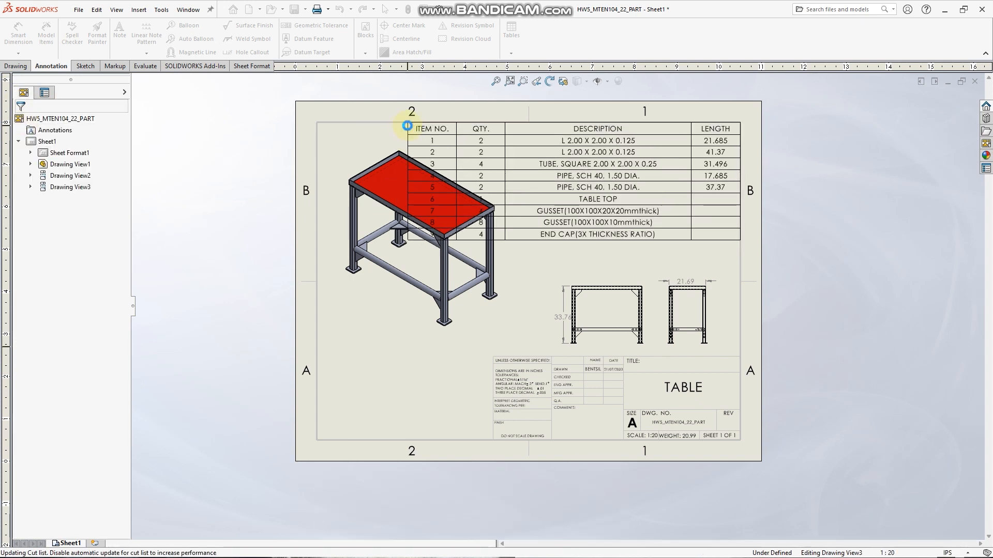
# Shrink the cut list table from its left edge so it clears most of the isometric view
pyautogui.moveTo(436, 228); pyautogui.dragTo(500, 170)
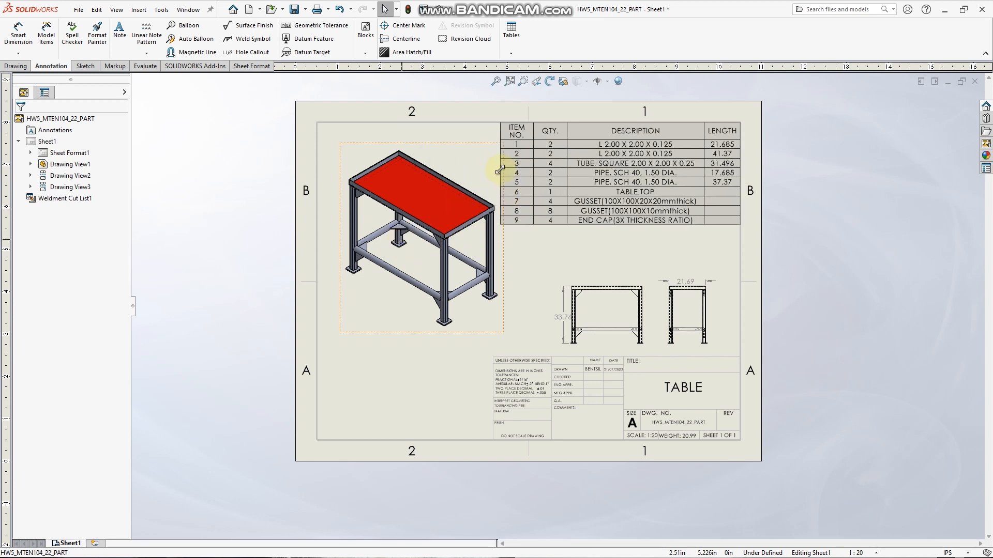
pyautogui.click(499, 170)
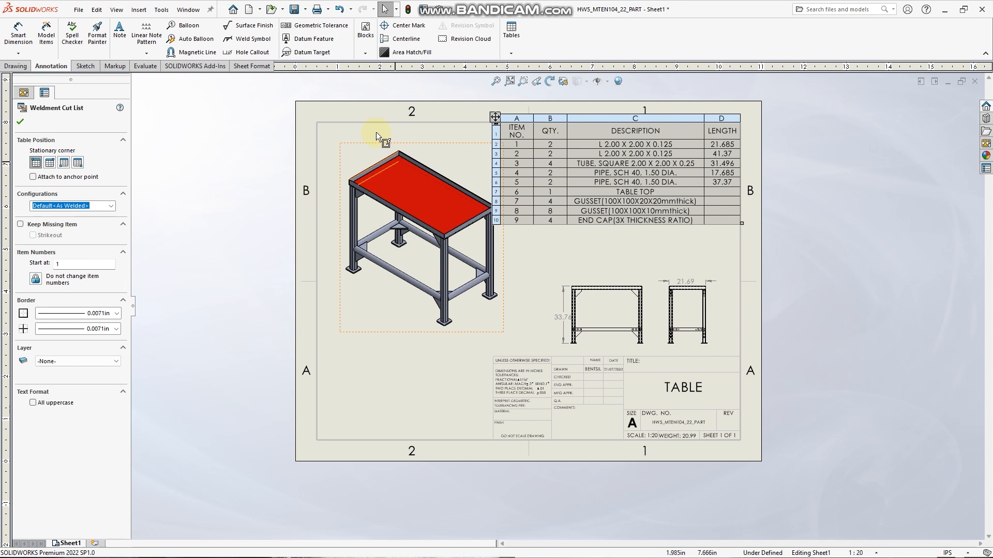
pyautogui.click(21, 122)
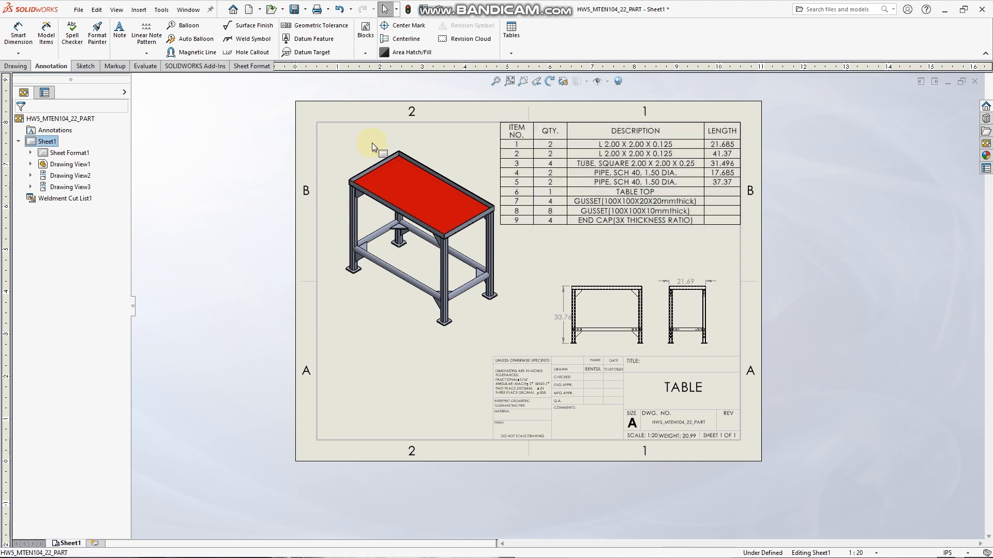
# Move the isometric view slightly lower on the sheet and add circular item-number balloons to it with Auto Balloon
pyautogui.moveTo(497, 333); pyautogui.dragTo(491, 368)
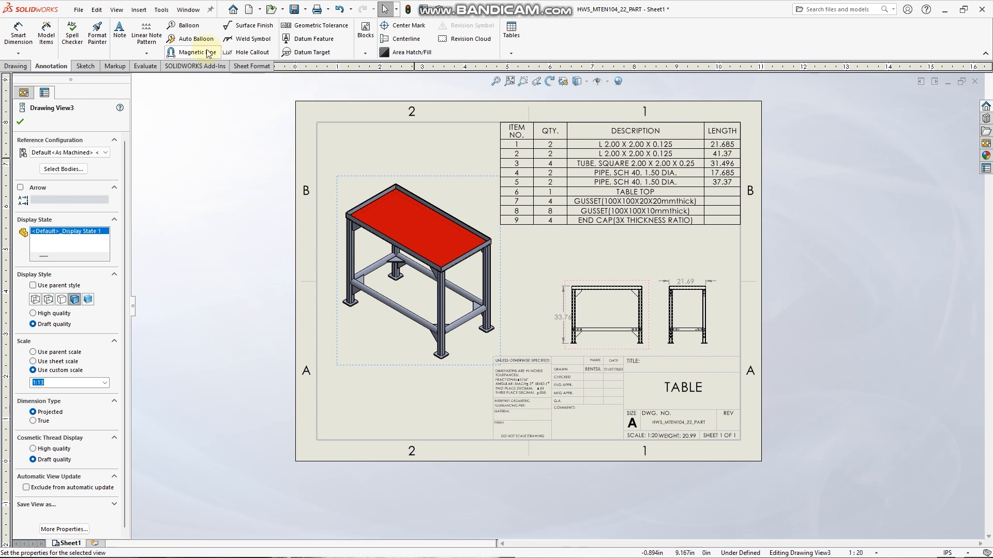
pyautogui.click(190, 37)
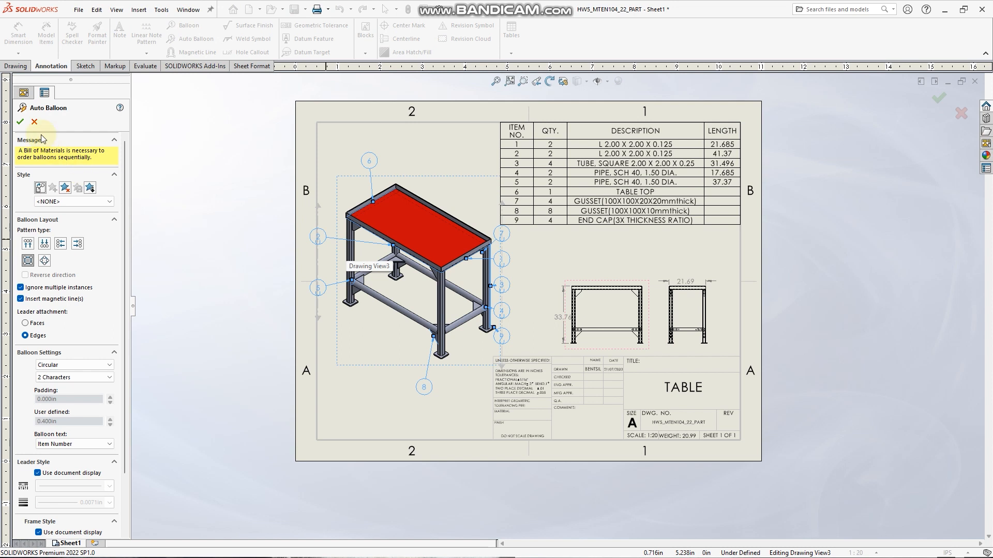
pyautogui.click(21, 122)
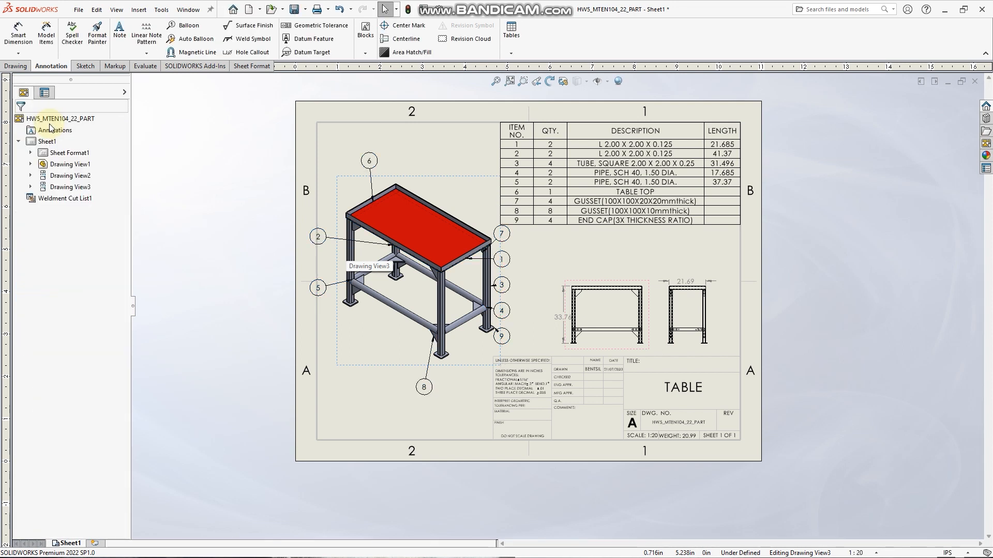
# Rearrange balloons 6, 7, 1, 3, 4, 5 and 2 so they are spread out around the isometric view
pyautogui.moveTo(370, 161); pyautogui.dragTo(449, 156)
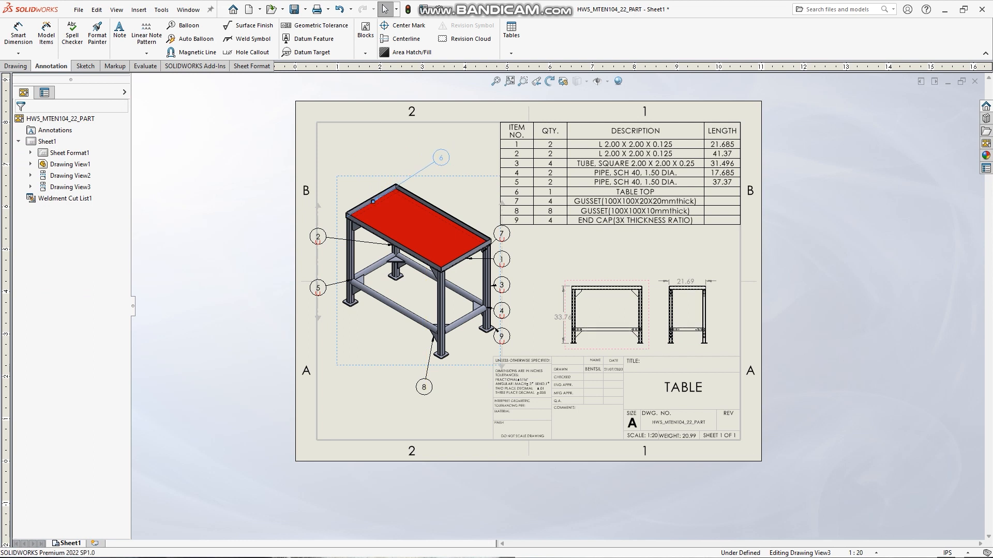
pyautogui.moveTo(506, 237); pyautogui.dragTo(541, 337)
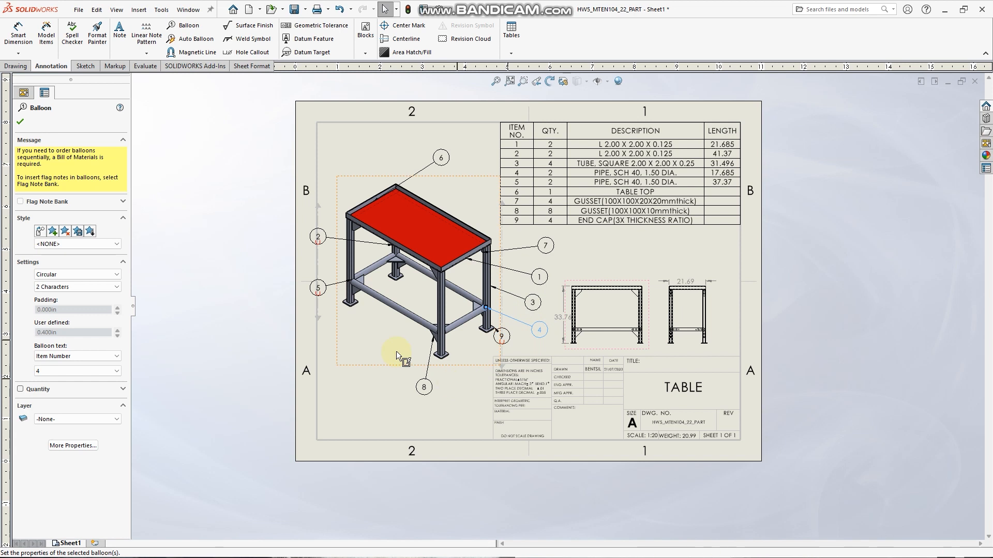
pyautogui.moveTo(323, 297); pyautogui.dragTo(335, 348)
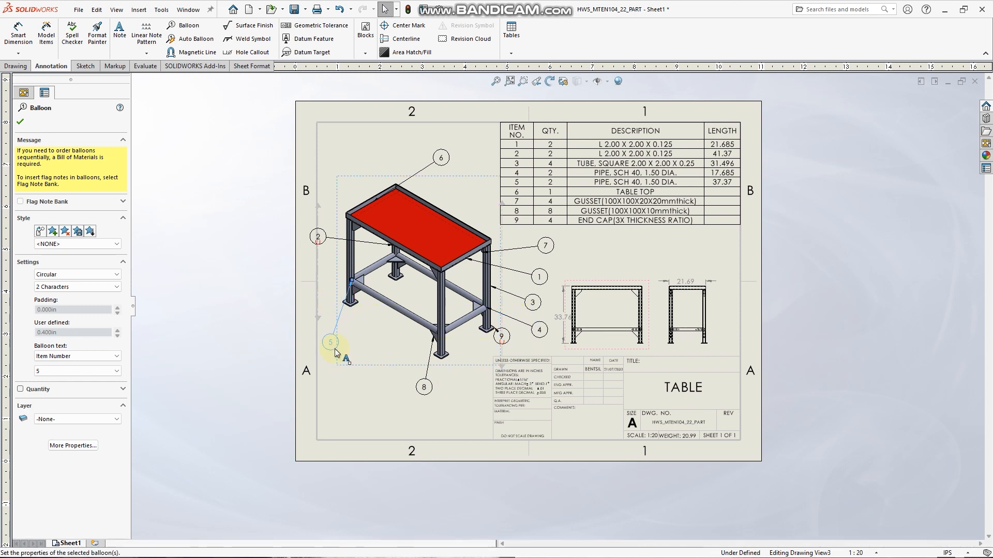
pyautogui.moveTo(323, 237); pyautogui.dragTo(340, 177)
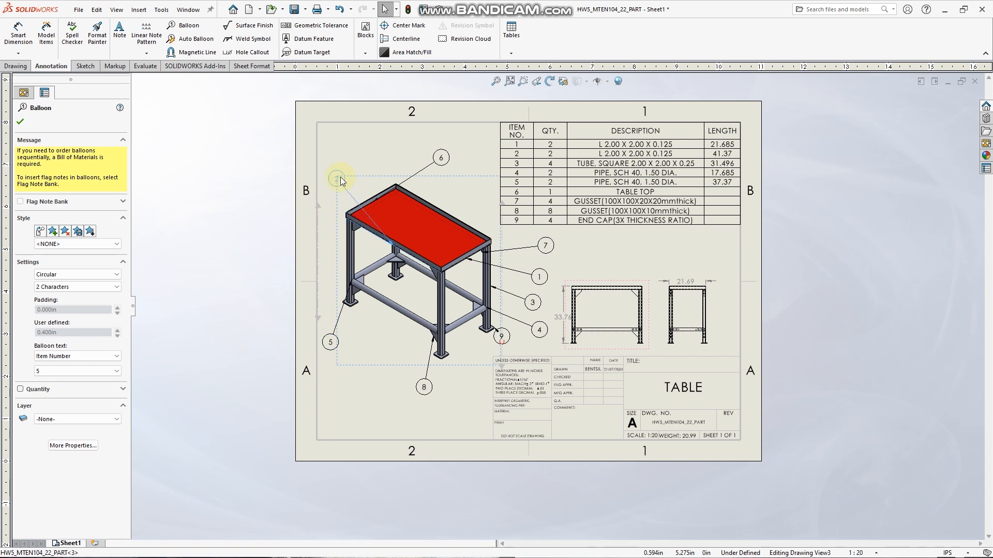
pyautogui.click(20, 121)
# Edit the sheet format and delete the tolerance, material and finish block with its notes from the title block
pyautogui.click(652, 240)
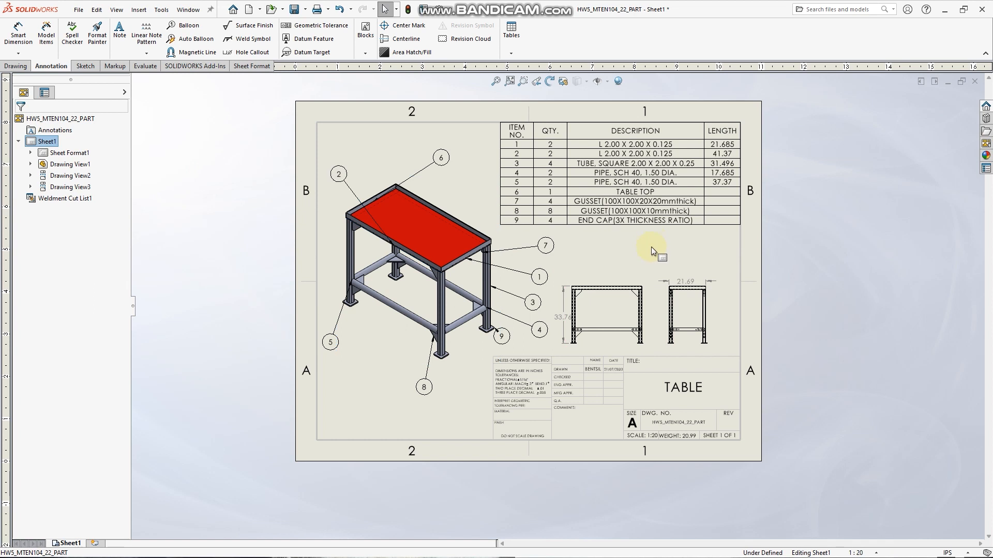
pyautogui.rightClick(650, 253)
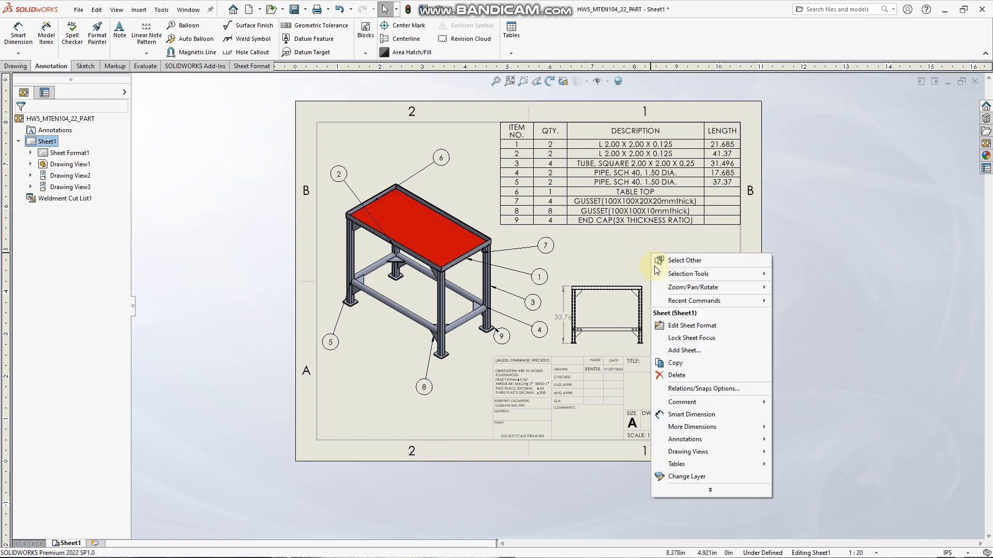
pyautogui.click(688, 326)
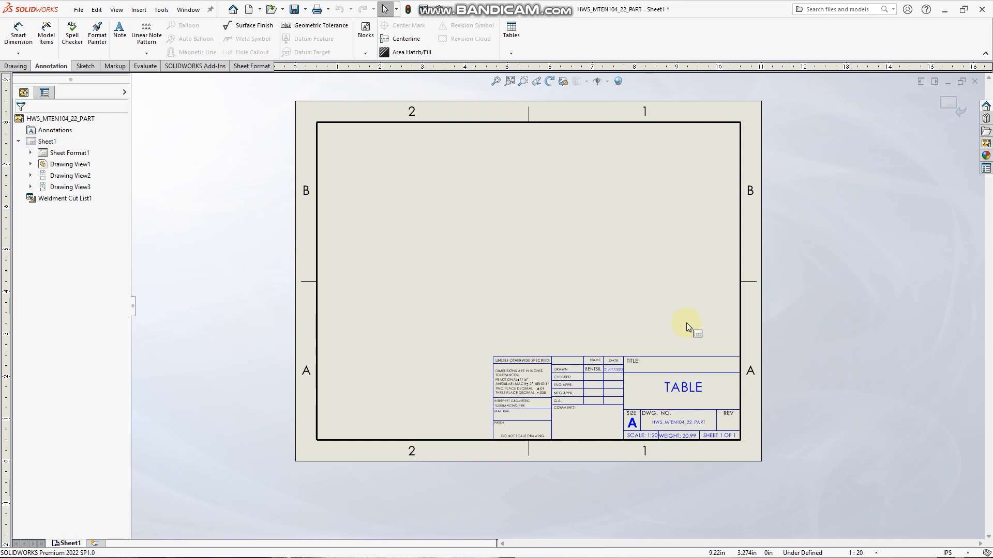
pyautogui.moveTo(462, 335); pyautogui.dragTo(552, 442)
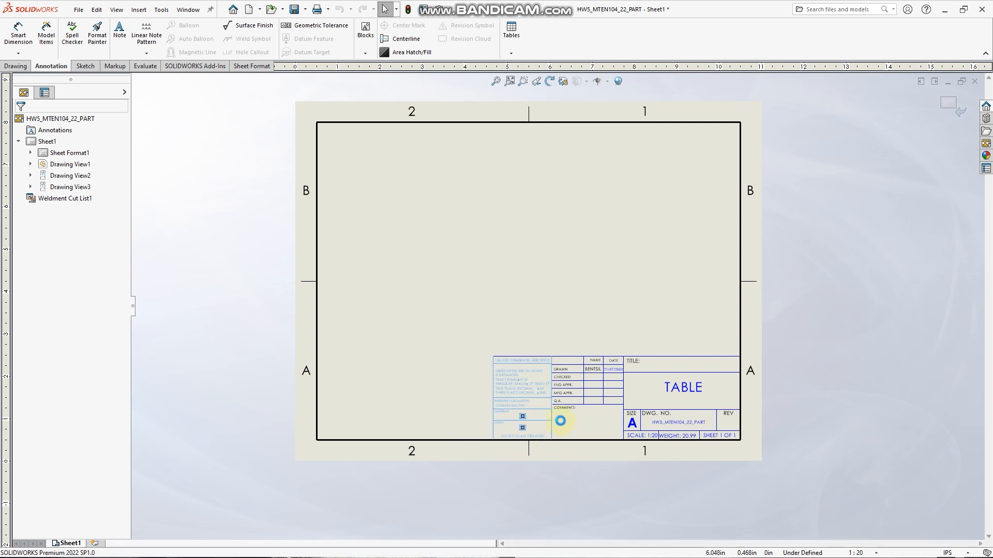
pyautogui.rightClick(558, 268)
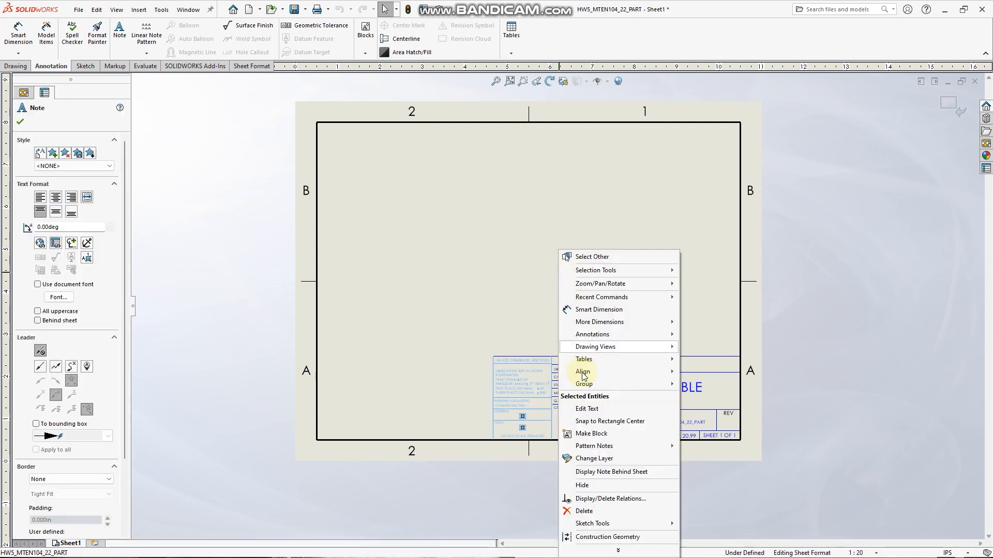
pyautogui.click(584, 512)
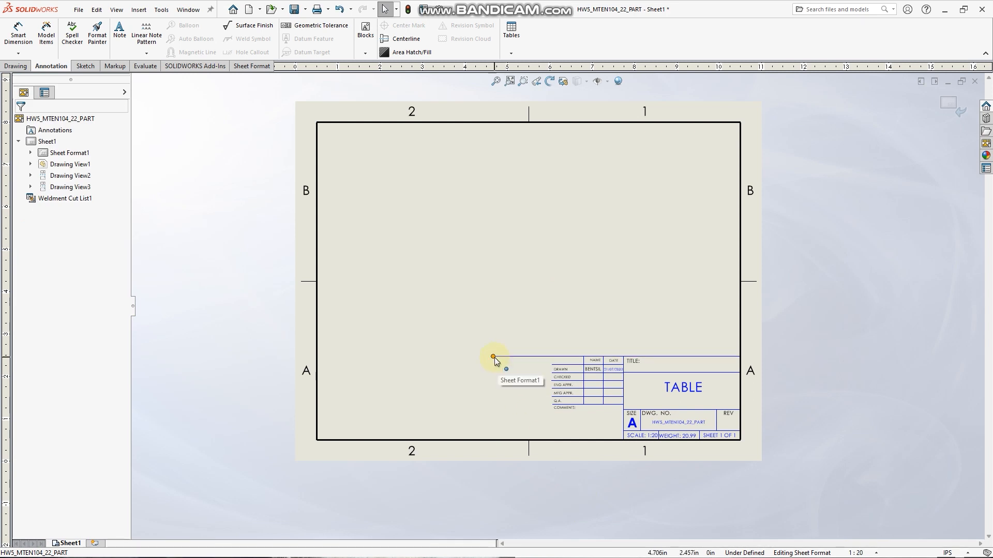
# Shorten the title block's upper line to the approvals table's outer edge and close that side with a vertical line about 1.99 in long down to the border
pyautogui.moveTo(493, 358); pyautogui.dragTo(552, 355)
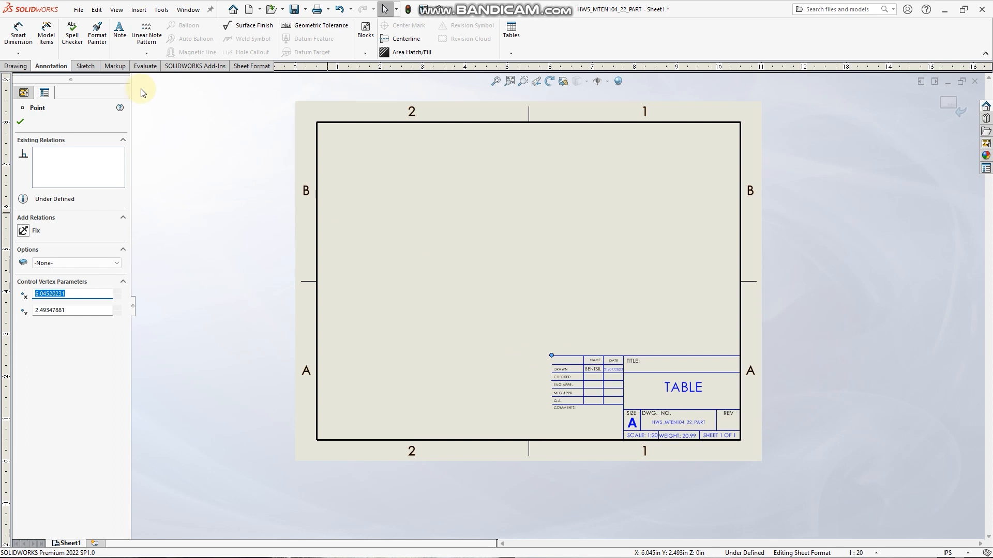
pyautogui.click(75, 67)
pyautogui.click(44, 25)
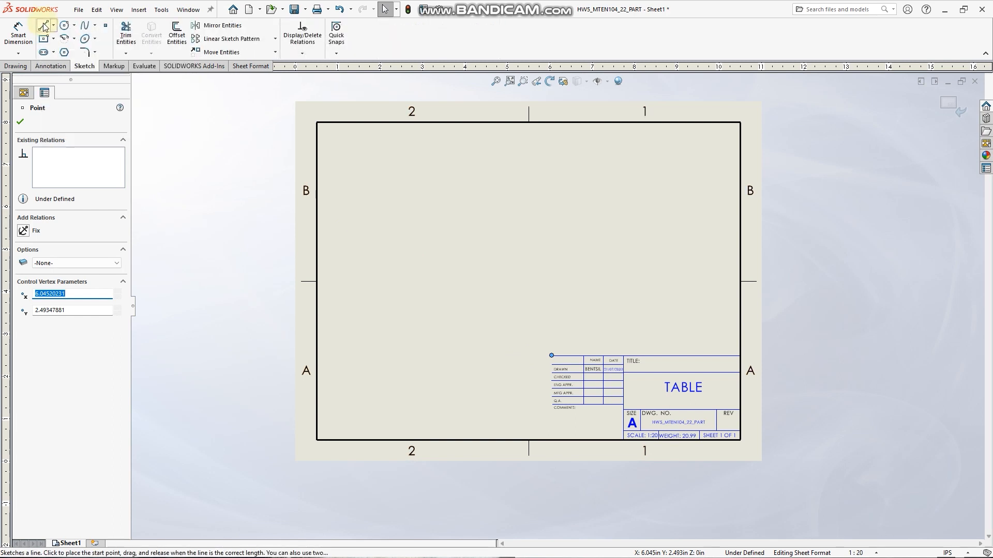
pyautogui.moveTo(552, 357); pyautogui.dragTo(566, 369)
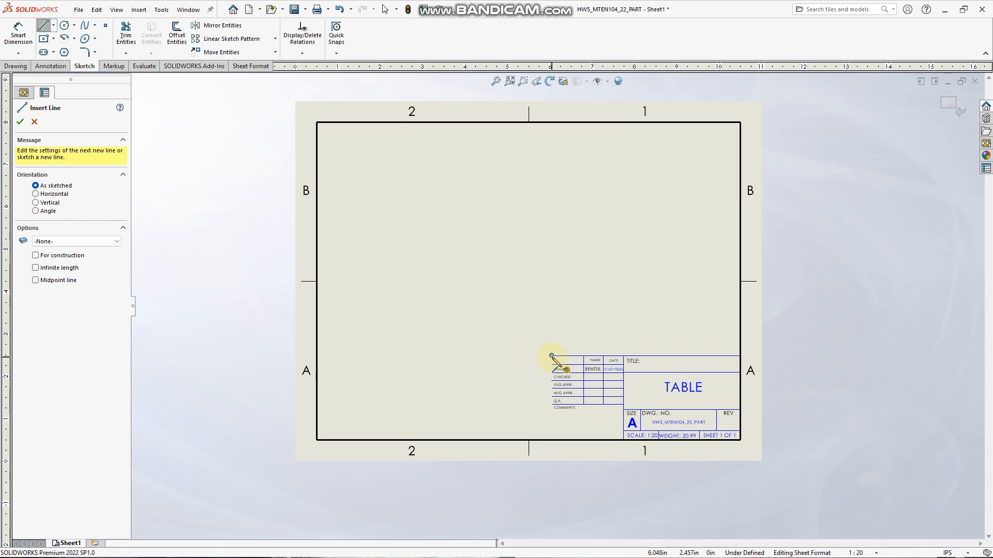
pyautogui.click(552, 440)
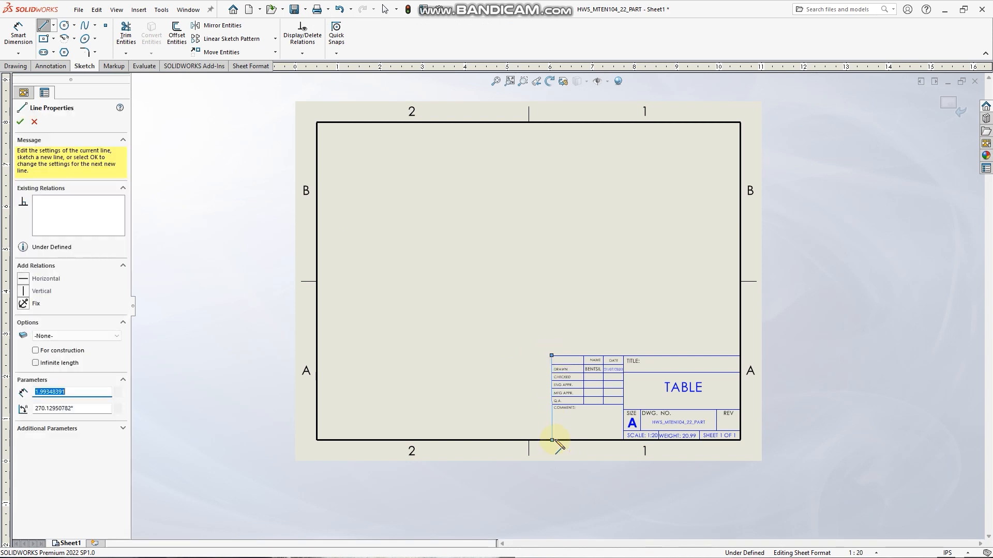
pyautogui.click(552, 356)
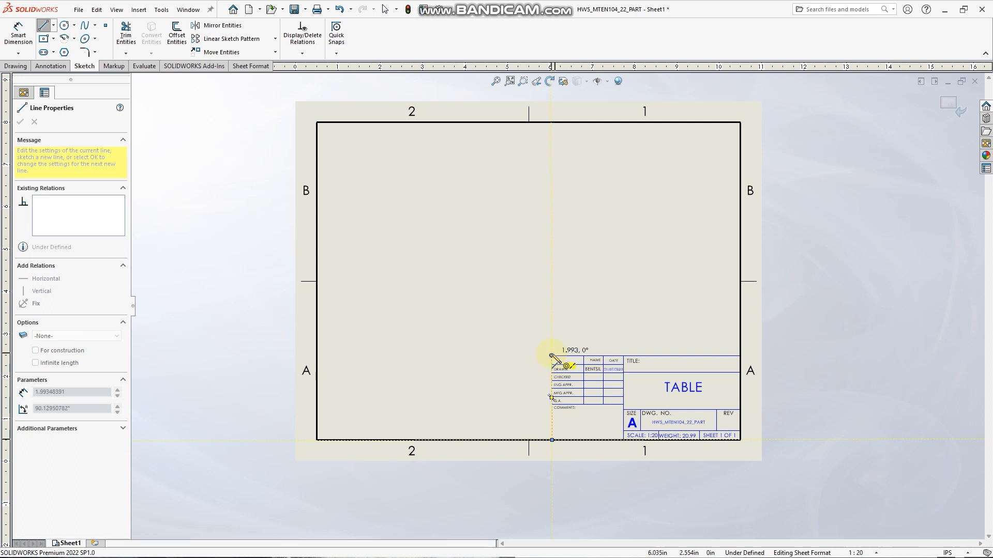
pyautogui.click(630, 345)
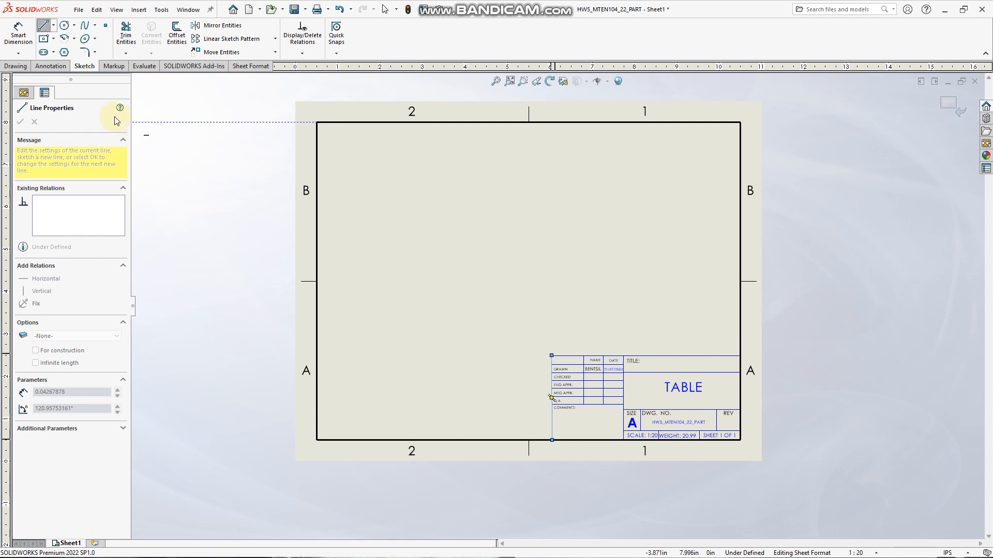
pyautogui.press('Escape')
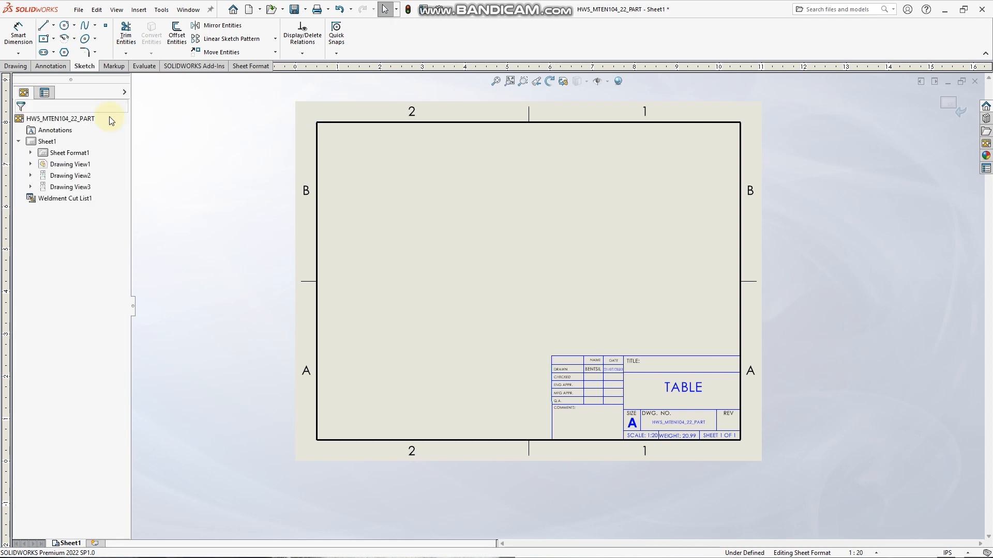
# Add a note without a leader reading UG_MTEN104_22 in the title block's TITLE field
pyautogui.click(52, 67)
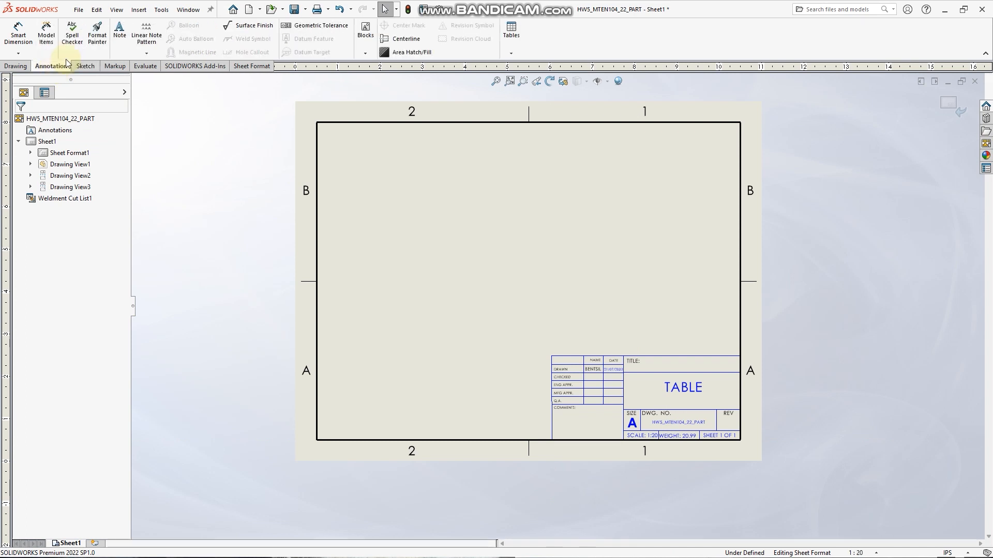
pyautogui.click(118, 33)
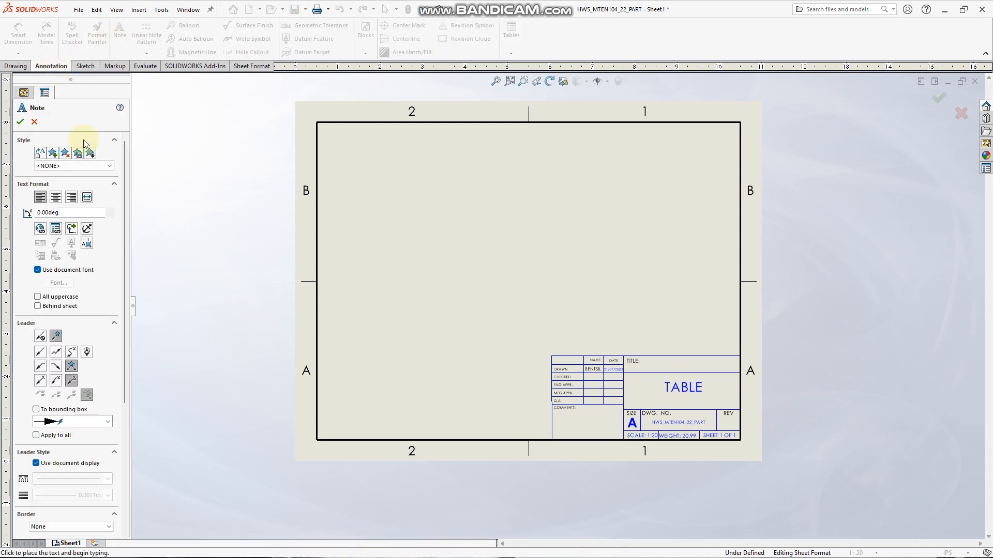
pyautogui.click(40, 337)
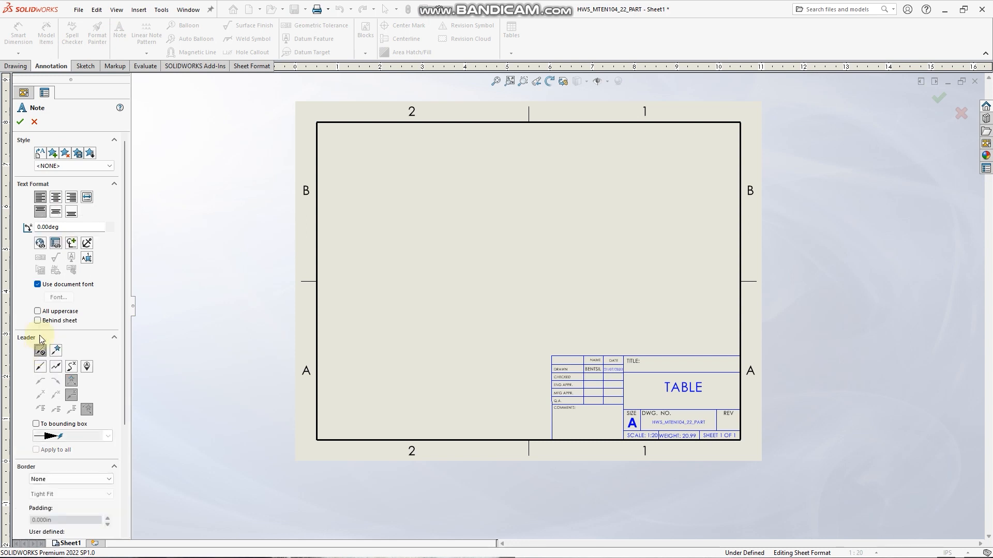
pyautogui.click(661, 362)
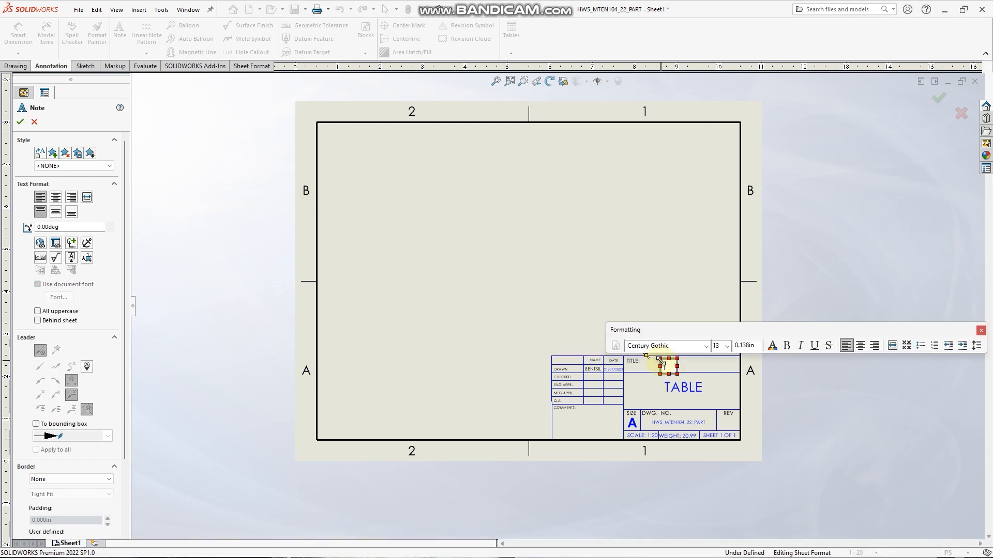
pyautogui.press('BackSpace')
pyautogui.press('BackSpace')
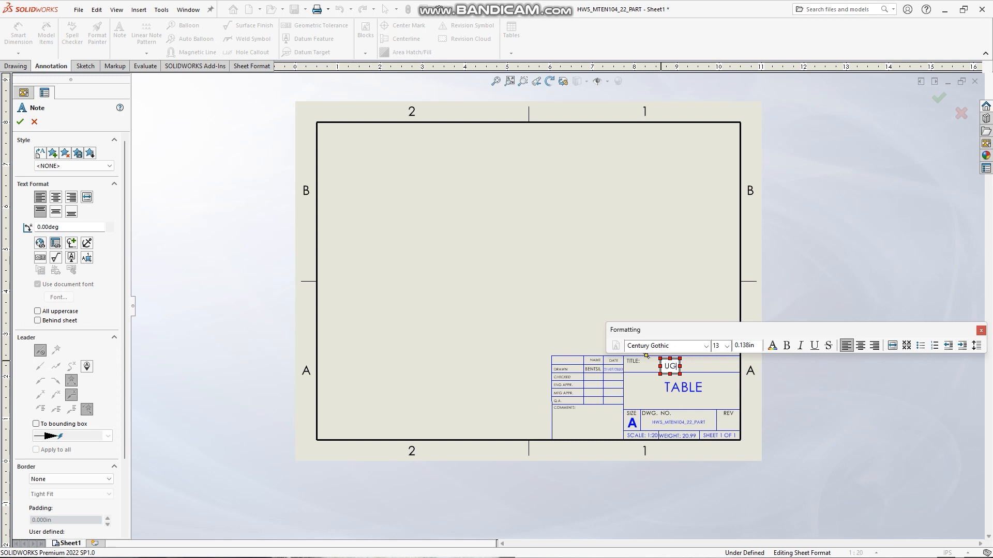
pyautogui.write('UG_MTEN')
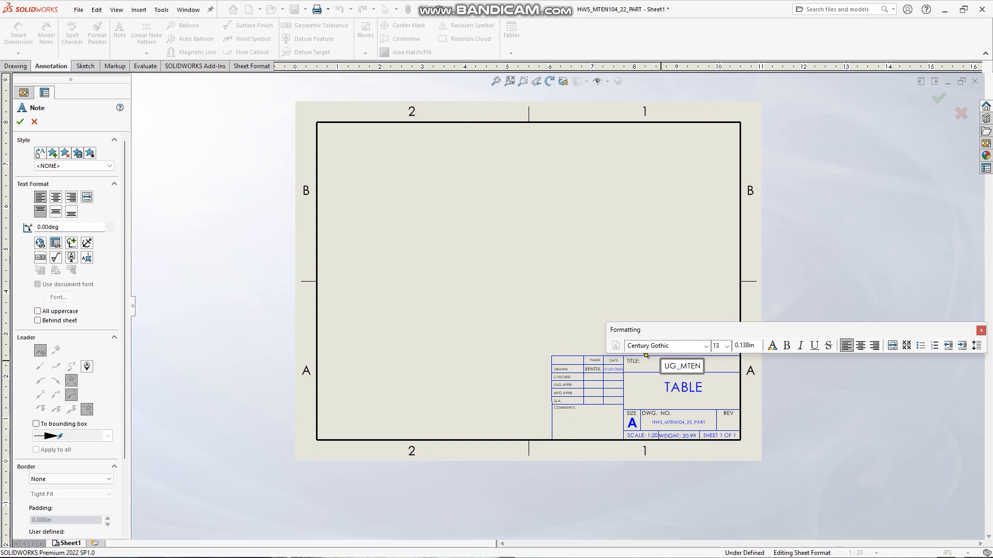
pyautogui.write('104_22')
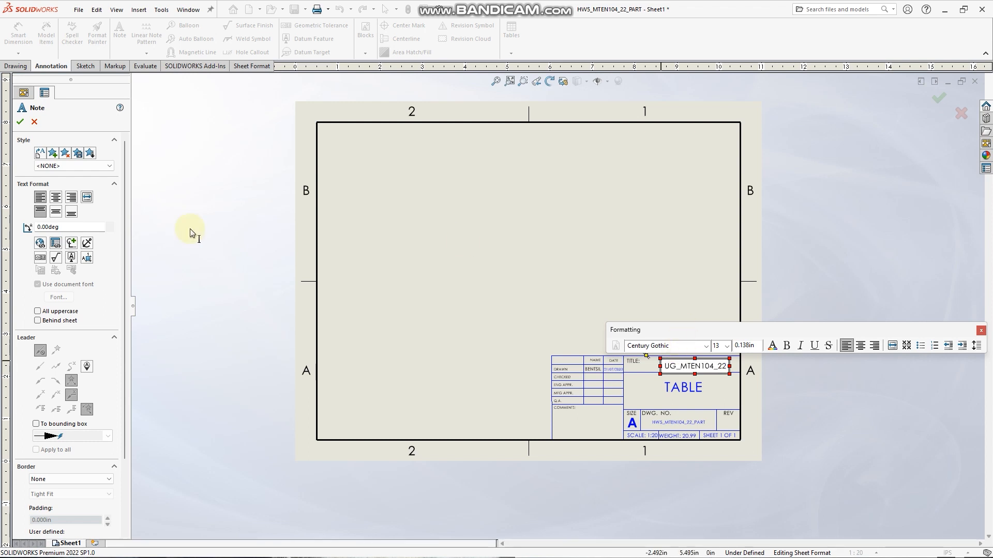
pyautogui.click(20, 122)
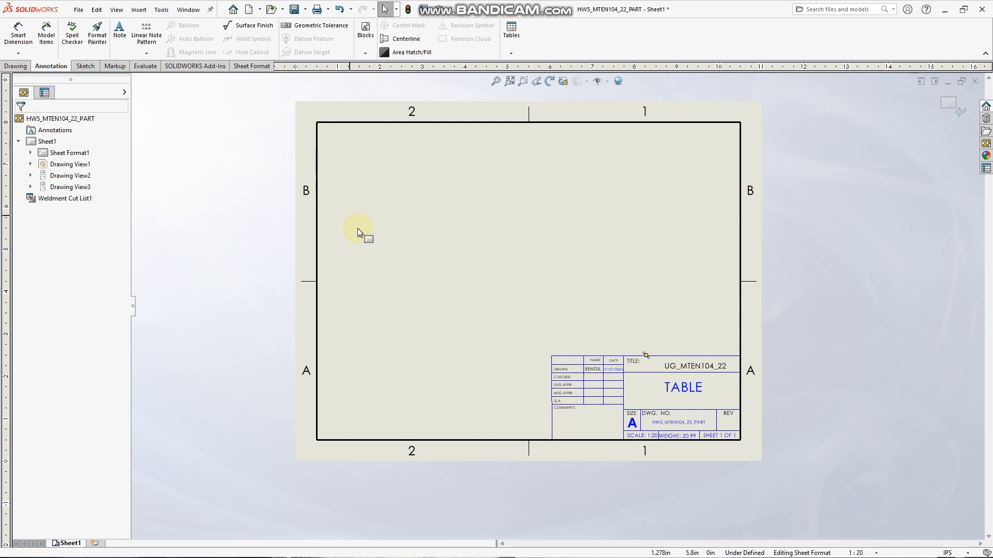
# Shift the UG_MTEN104_22 note so it is centred above TABLE, and return to editing the sheet
pyautogui.moveTo(689, 371); pyautogui.dragTo(681, 371)
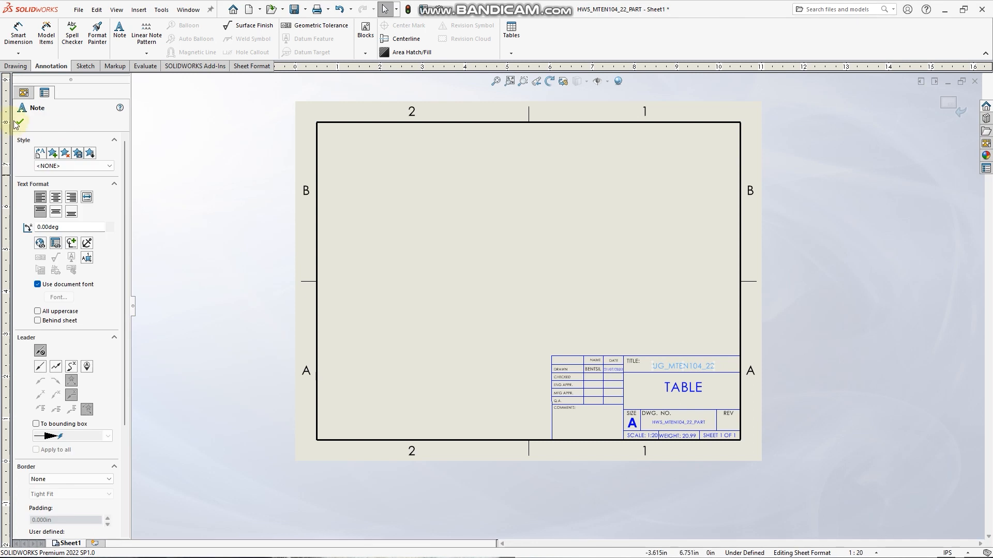
pyautogui.click(19, 122)
pyautogui.rightClick(498, 291)
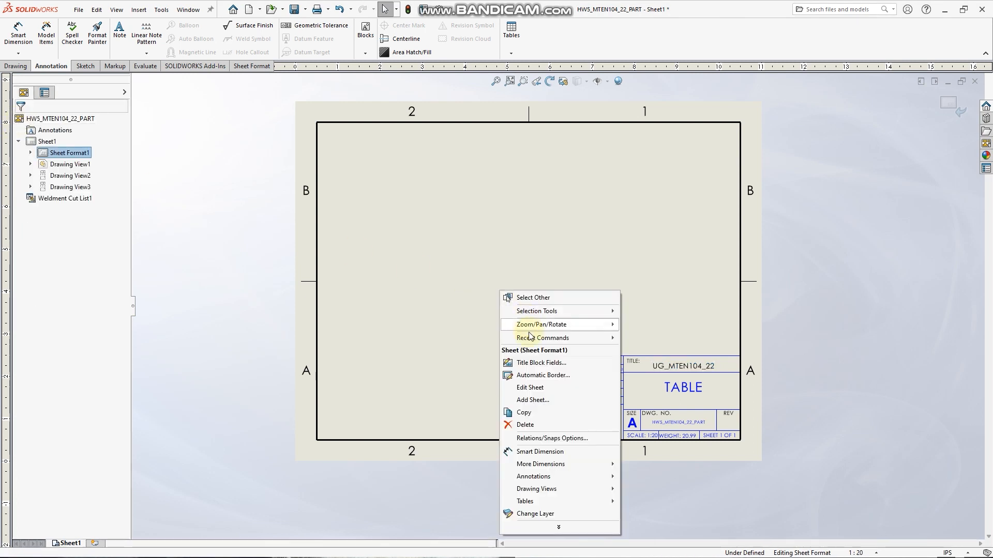
pyautogui.click(538, 392)
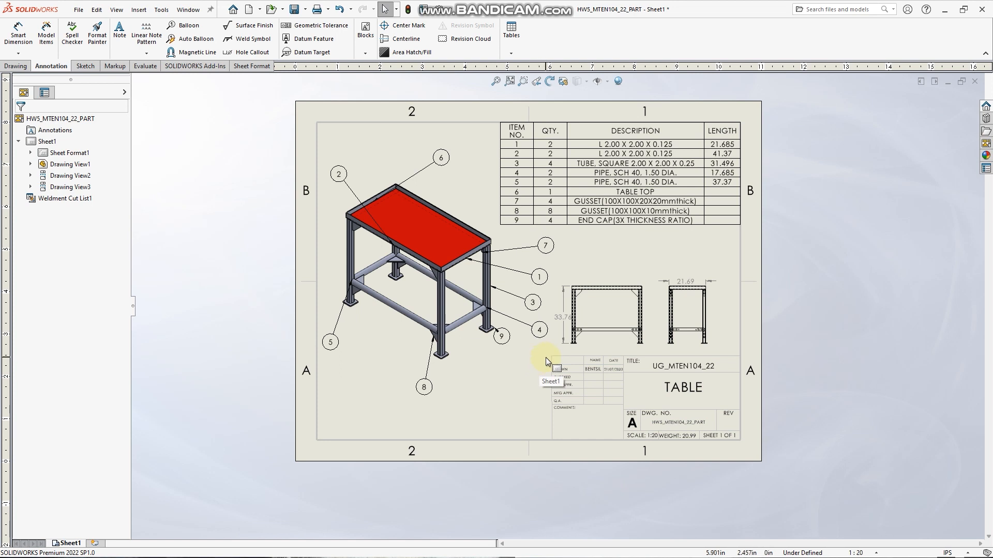
# Save all modified documents, naming the drawing HW5_MTEN104_22_DRAWING in the HOMEWORK 5 folder
pyautogui.hotkey('ctrl', 's')
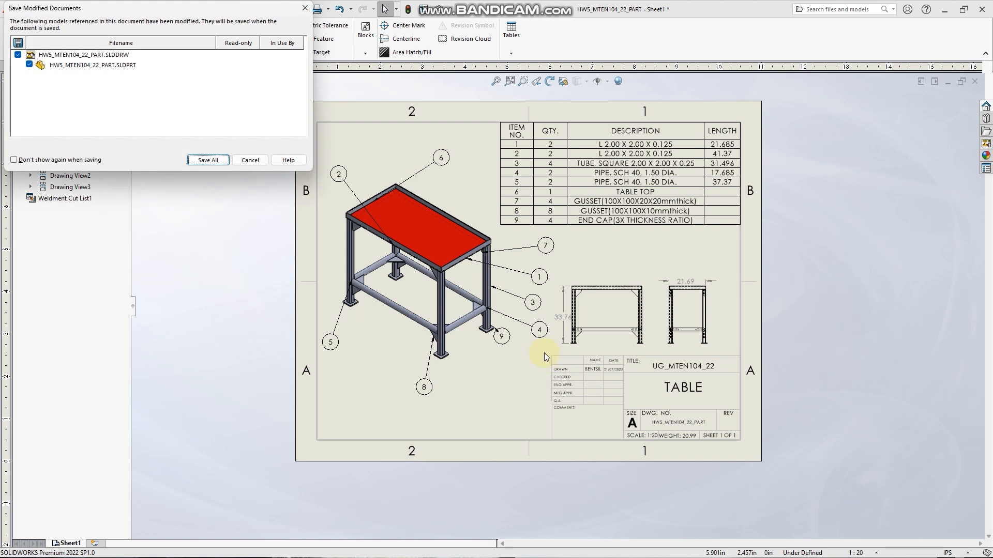
pyautogui.click(207, 160)
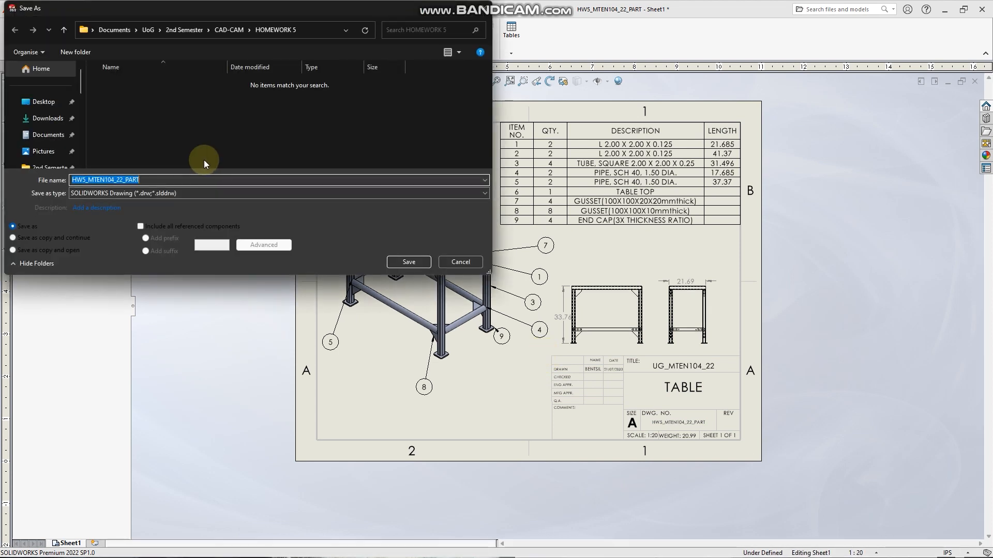
pyautogui.click(201, 181)
pyautogui.press('BackSpace')
pyautogui.press('BackSpace')
pyautogui.write('DRAW')
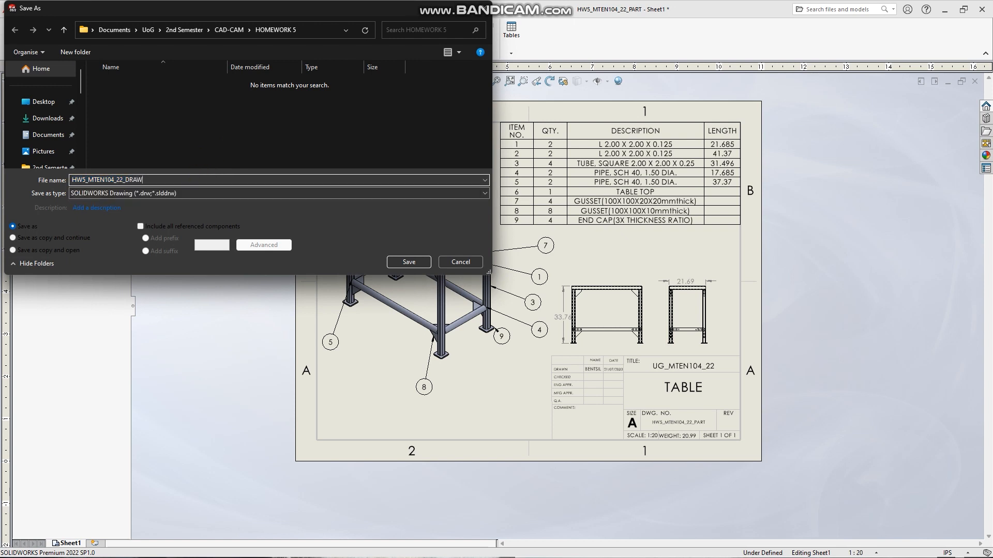
pyautogui.write('ING')
pyautogui.press('Return')
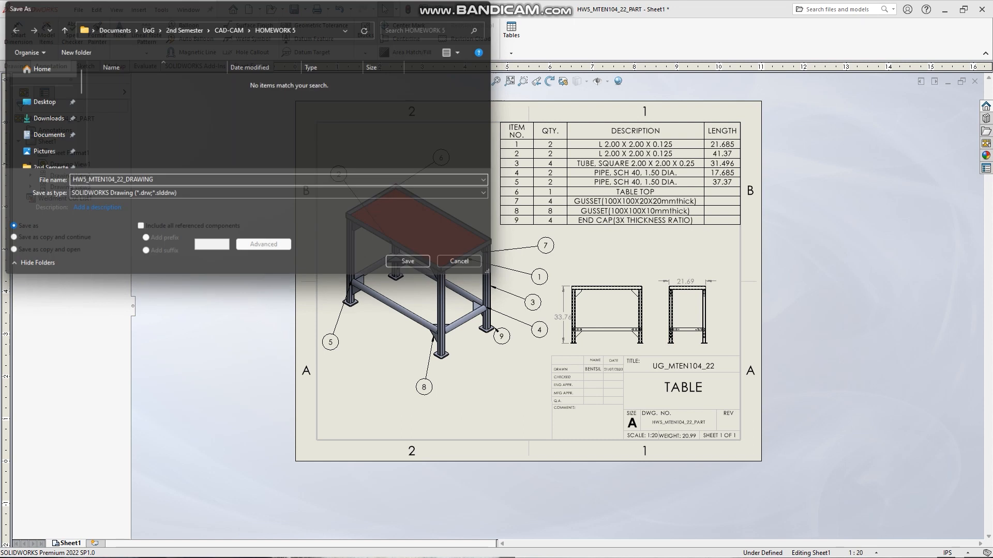